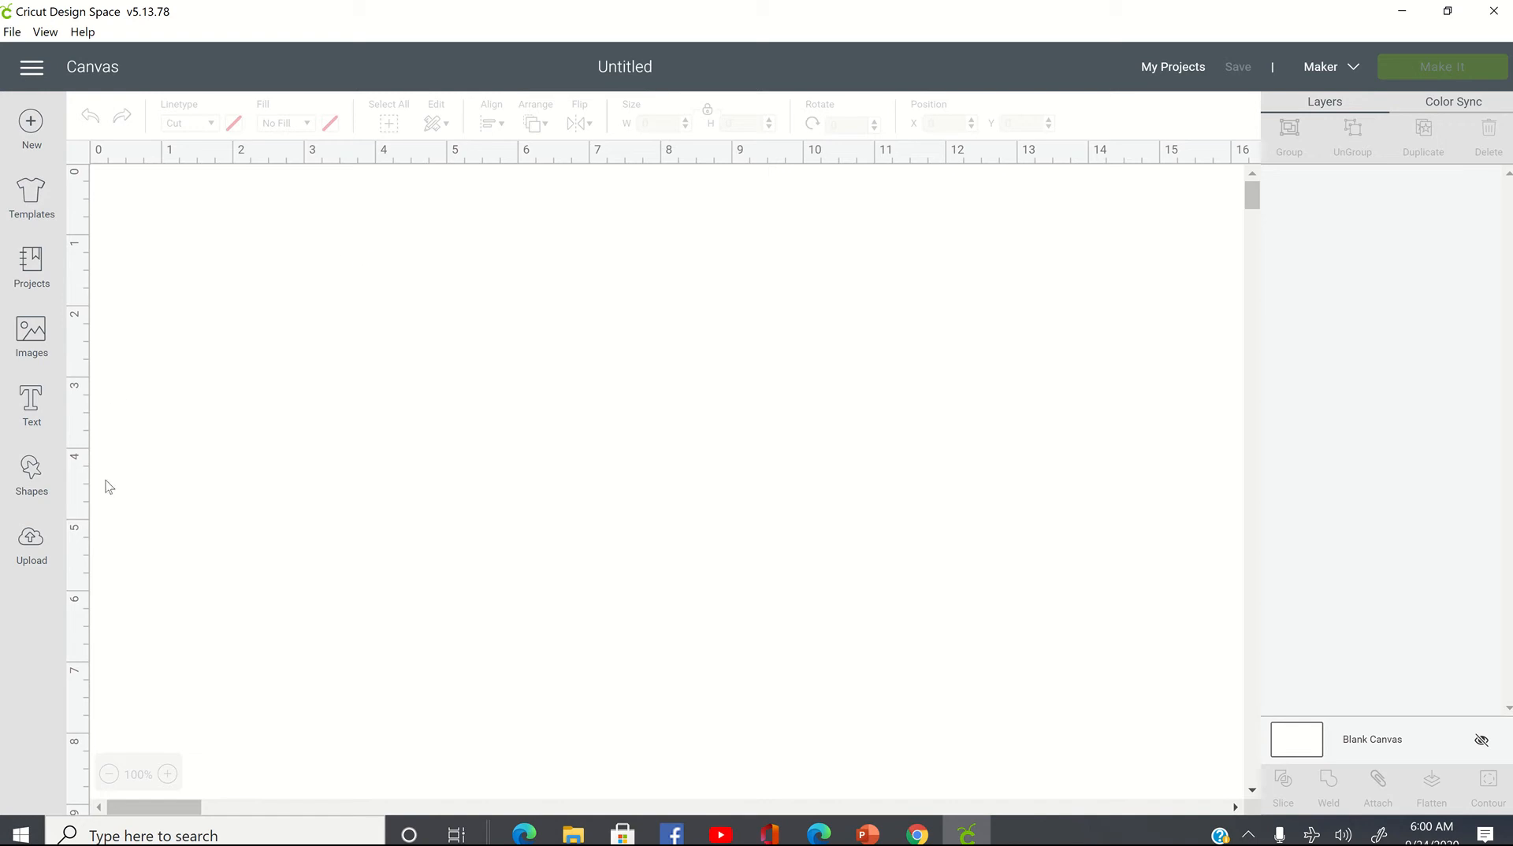
- Add a three-line text reading THE / NOTORIOUS / RBG and move it up to about X 2.3, Y 1.6 inches
{"action": "left_click", "coordinate": [32, 406]}
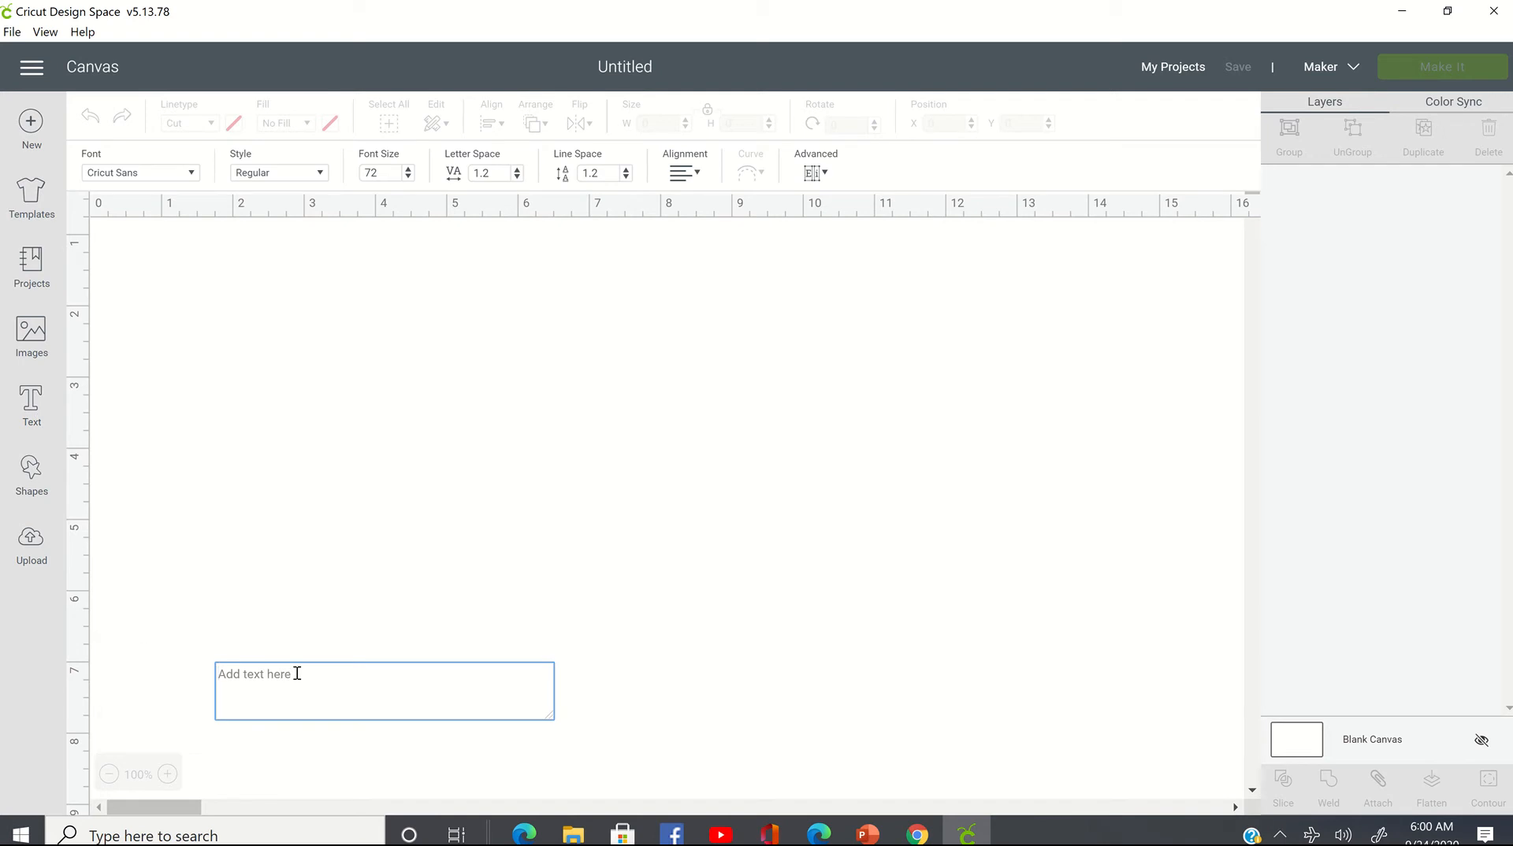
{"action": "type", "text": "THE "}
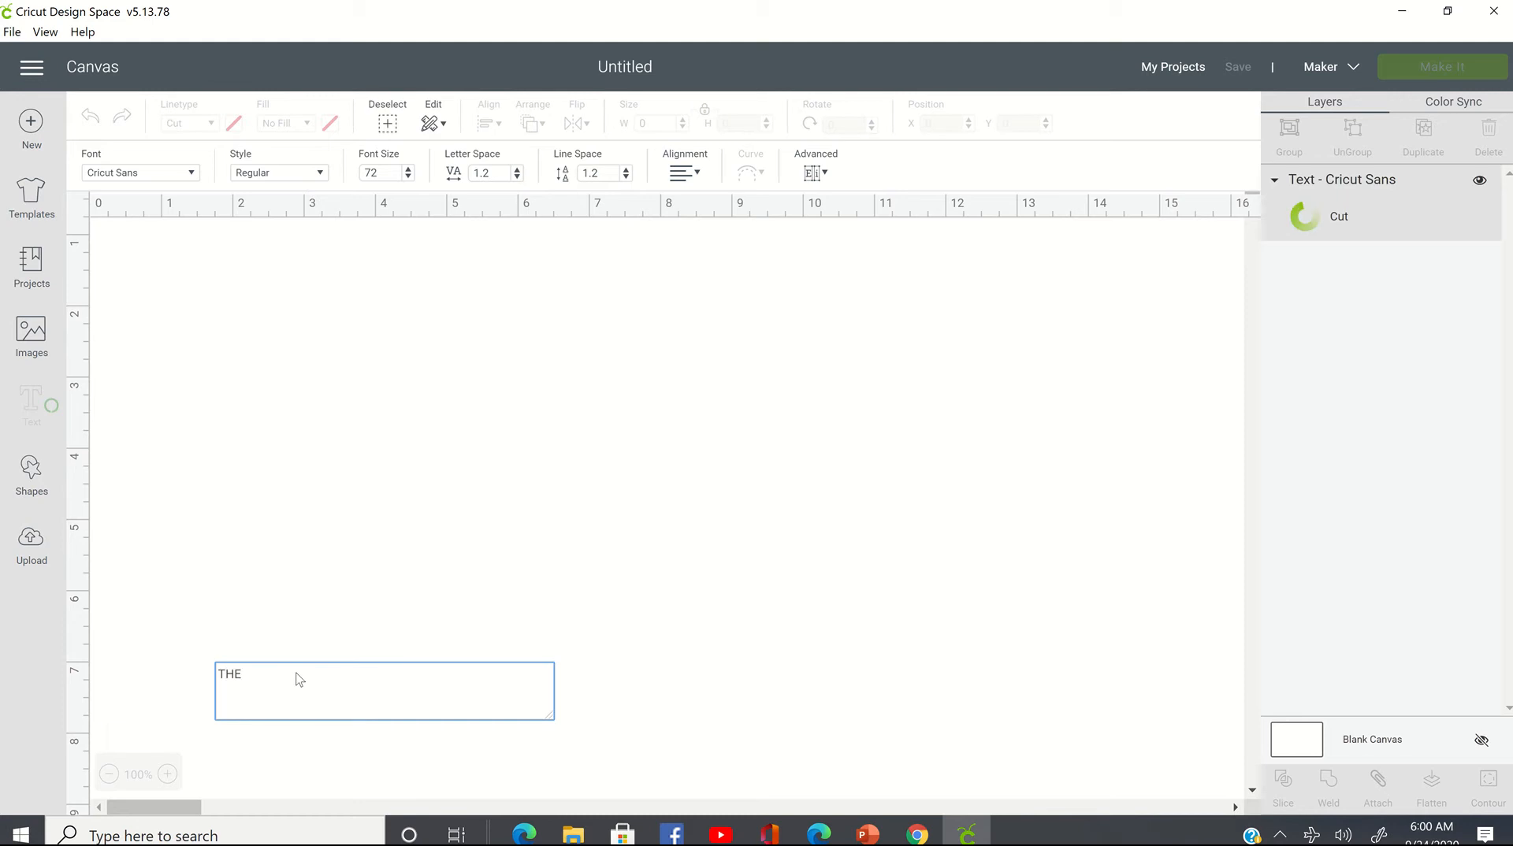
{"action": "type", "text": "NOTORIOUS"}
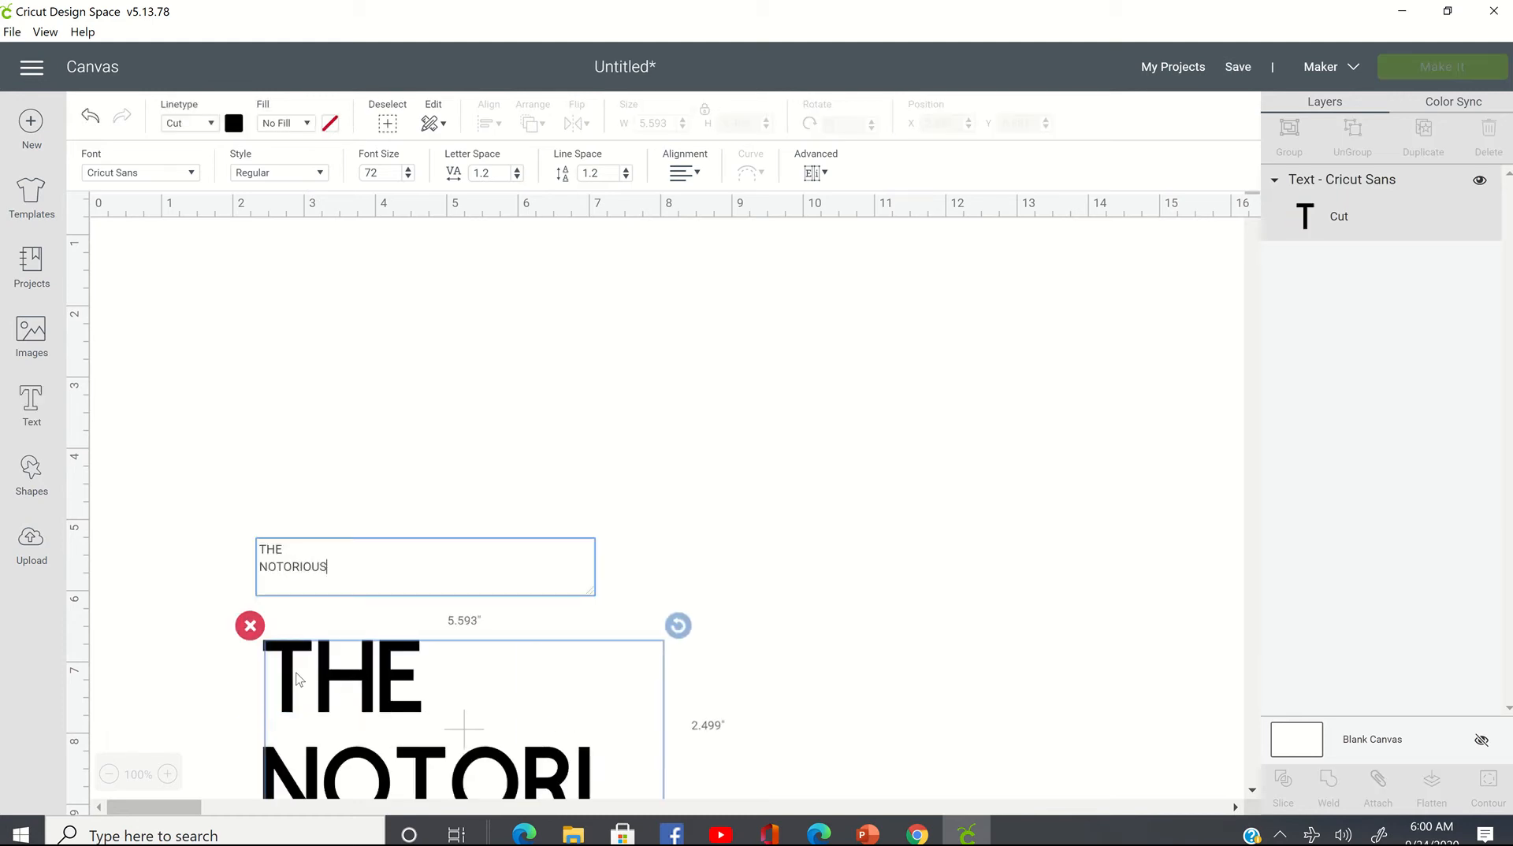
{"action": "key", "text": "Return"}
{"action": "type", "text": "RBG"}
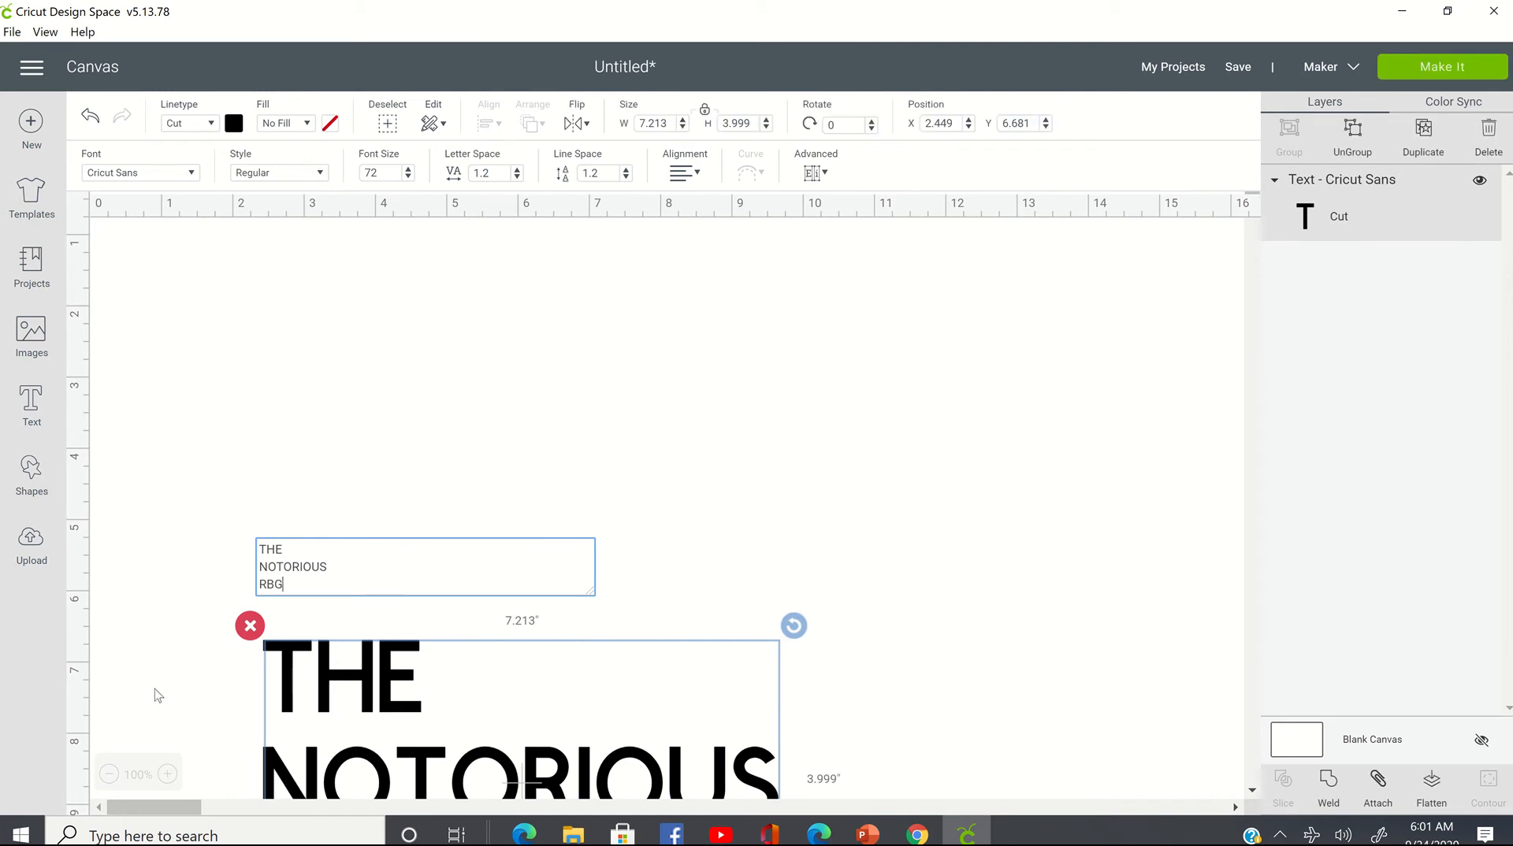
{"action": "left_click", "coordinate": [744, 408]}
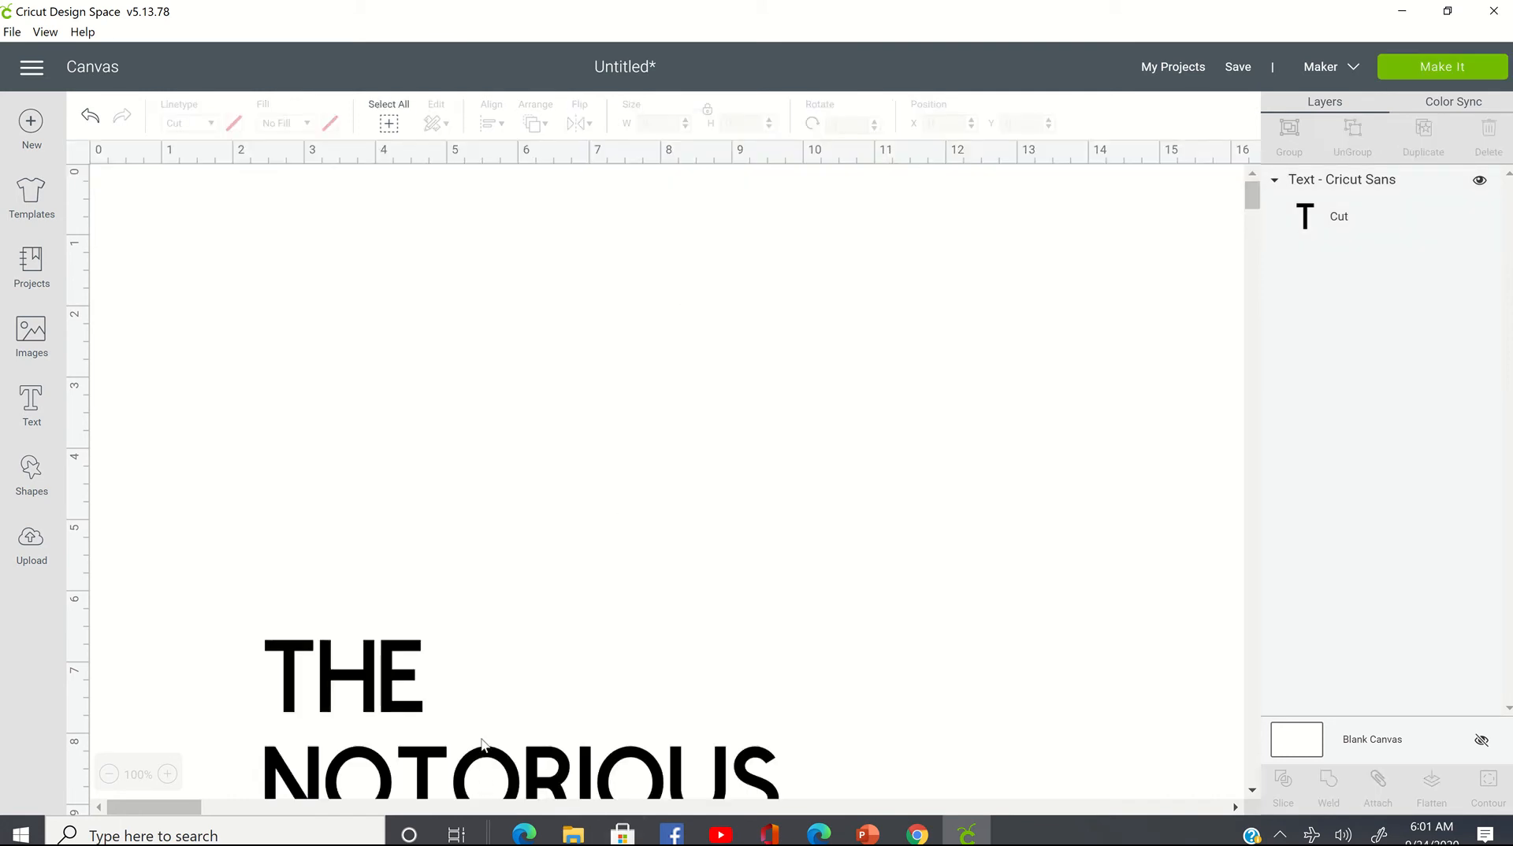
{"action": "left_click_drag", "start_coordinate": [483, 755], "coordinate": [470, 396]}
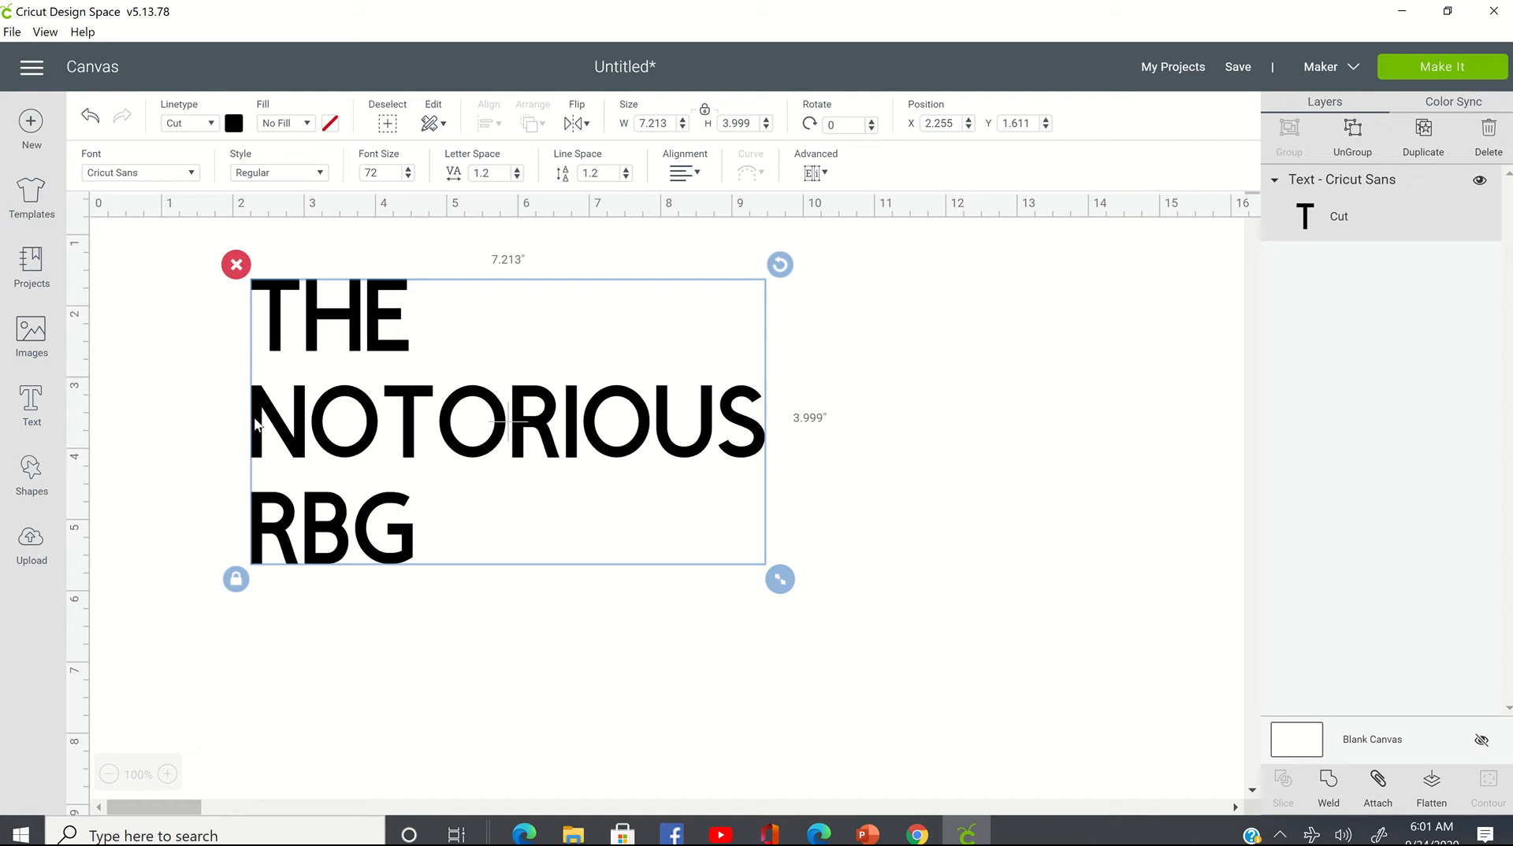
- Search the fonts for "IMP" and apply the Impact font to the text
{"action": "left_click", "coordinate": [194, 176]}
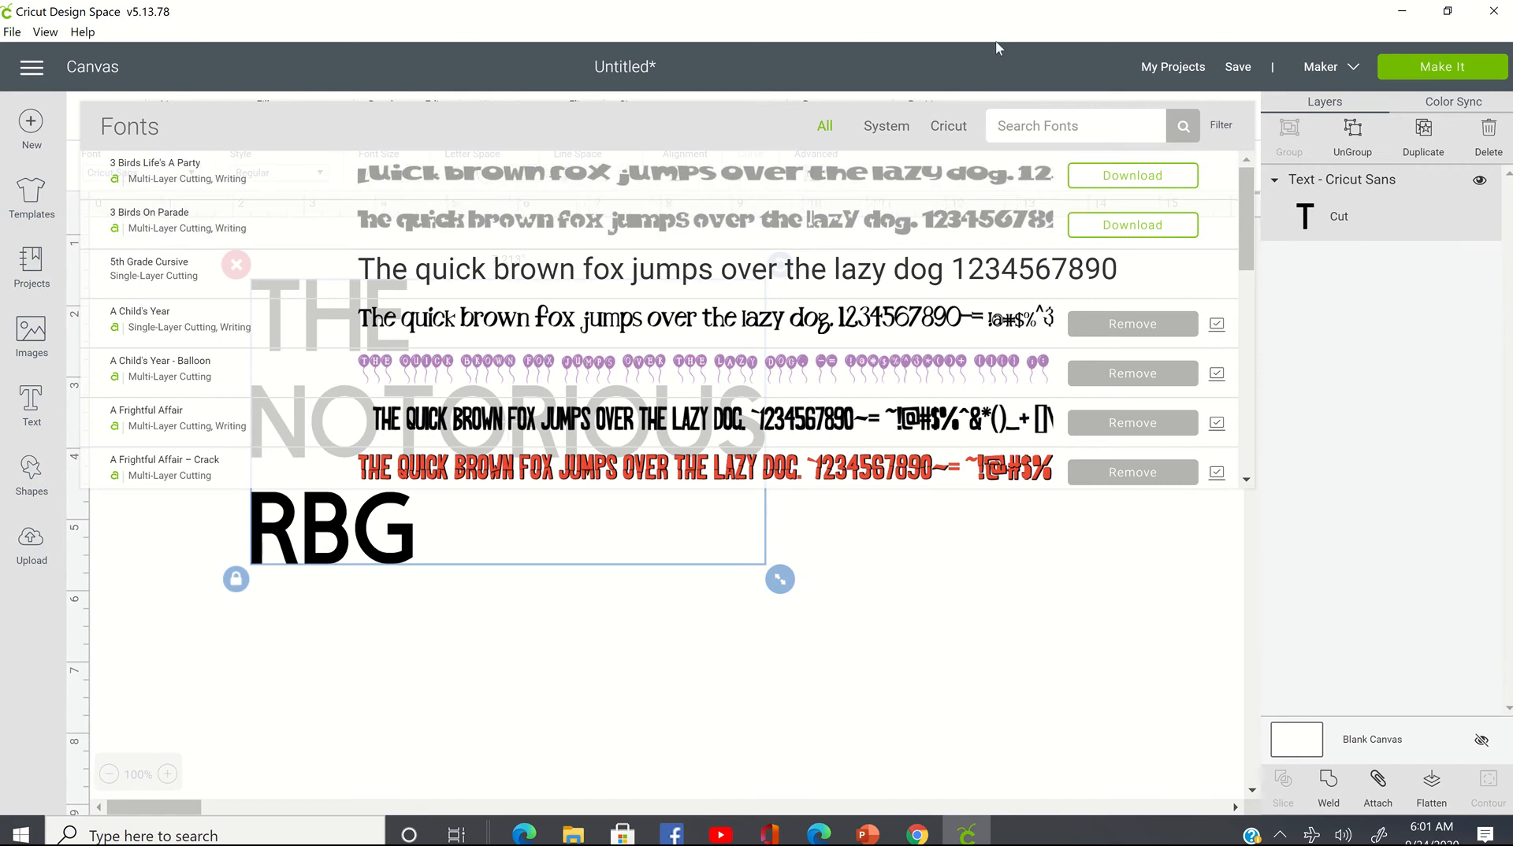
{"action": "left_click", "coordinate": [1048, 118]}
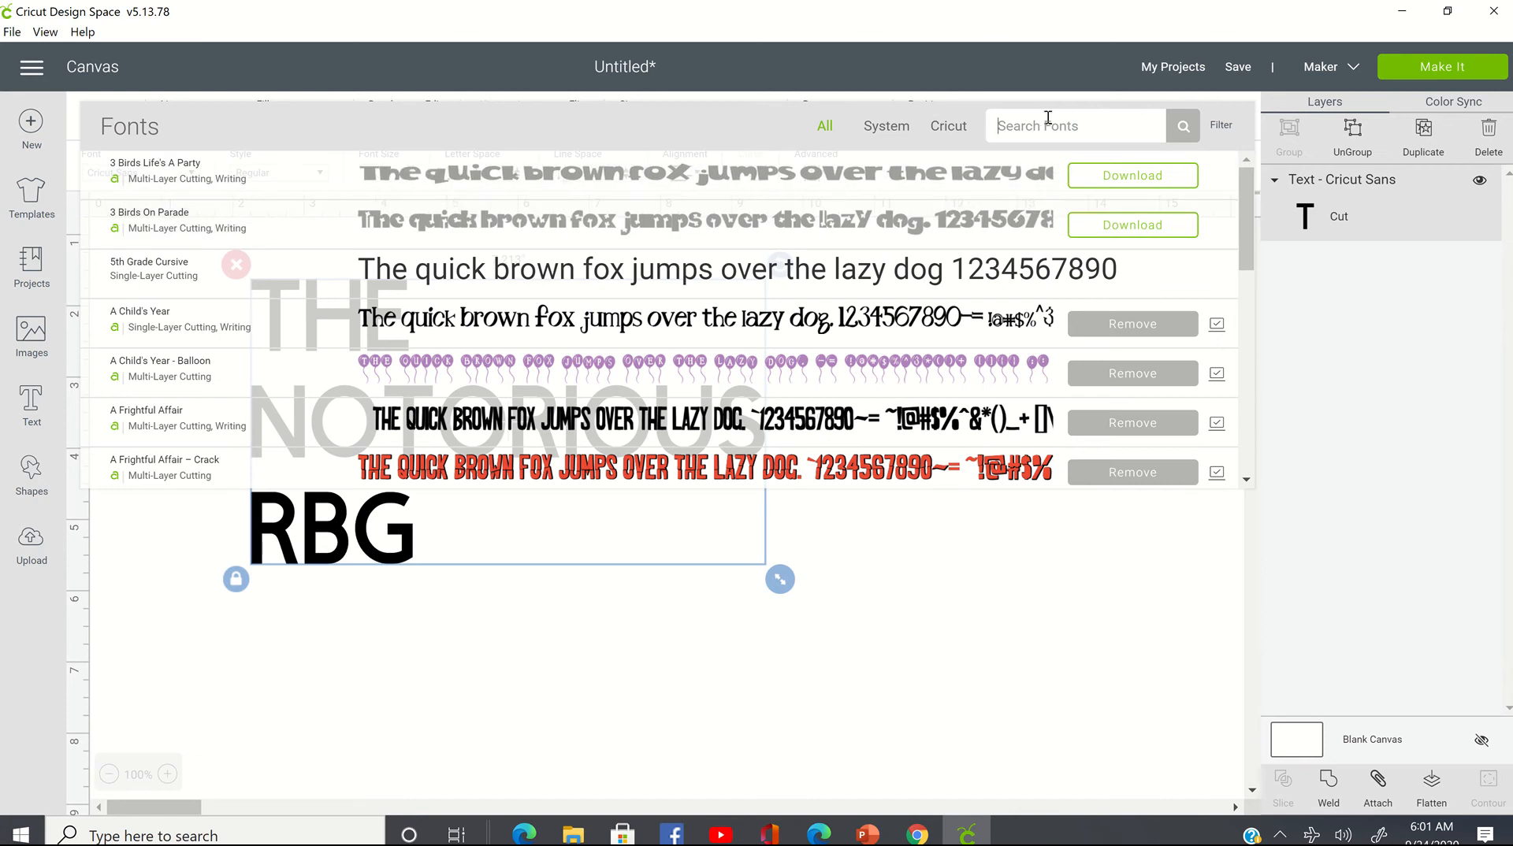
{"action": "type", "text": "IMP"}
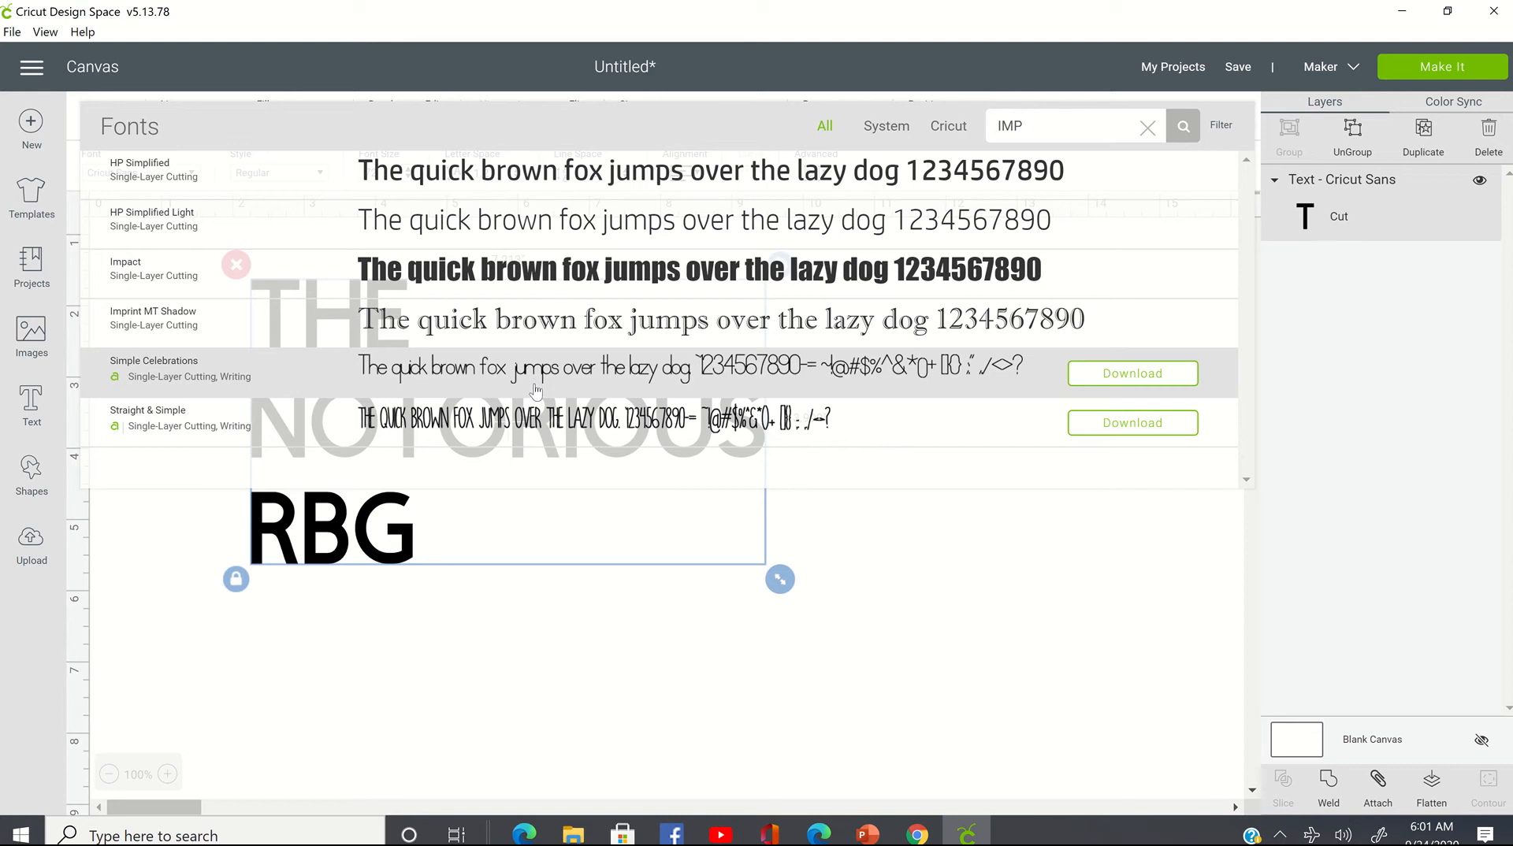
{"action": "left_click", "coordinate": [559, 270]}
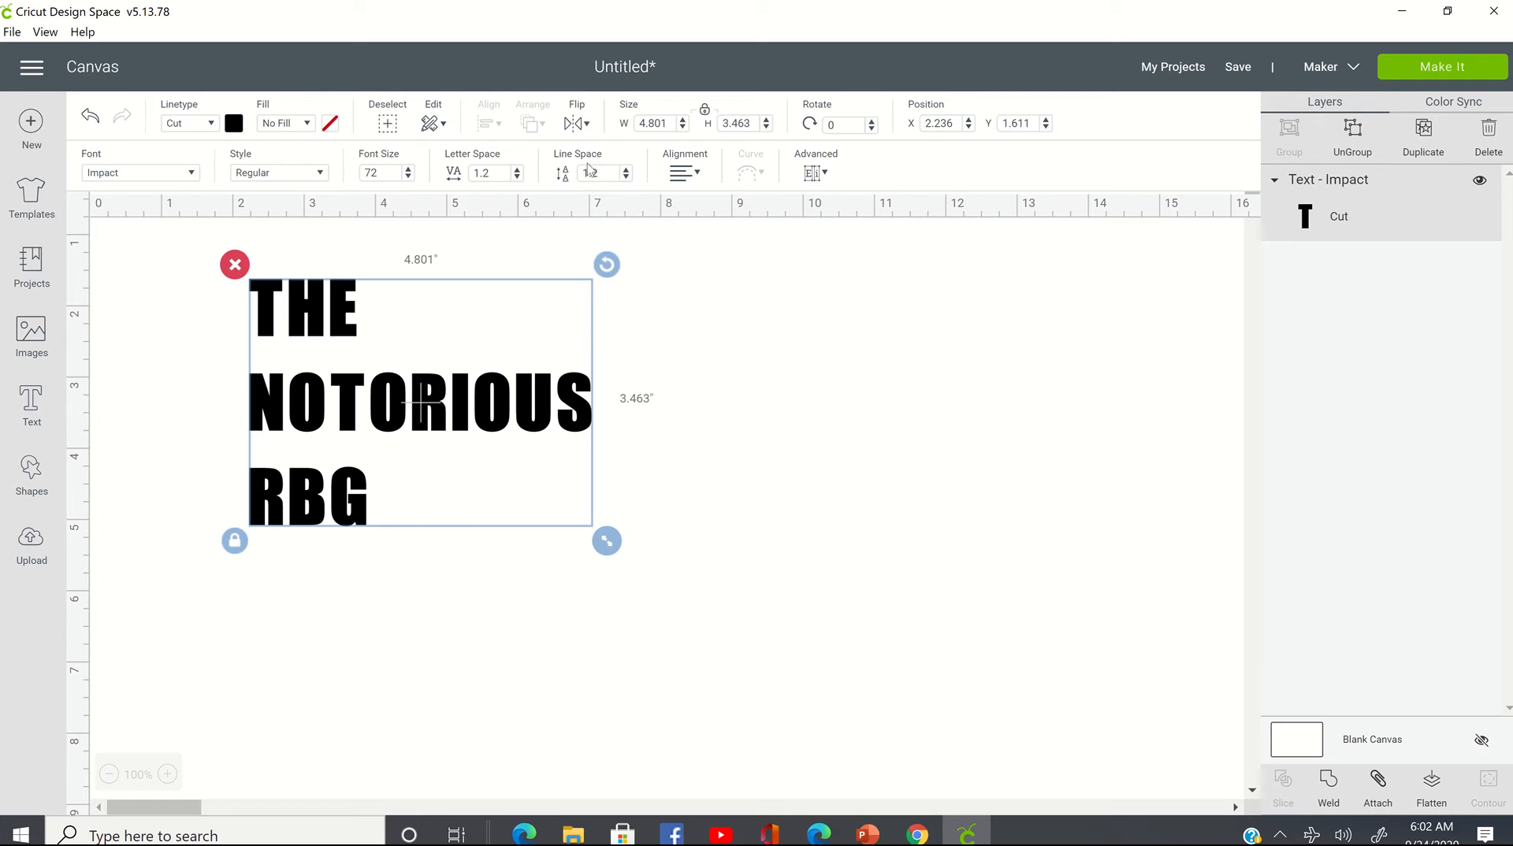
- Reduce the line spacing of the three-line text to -4.3 to bring its lines close together
{"action": "left_click", "coordinate": [626, 178]}
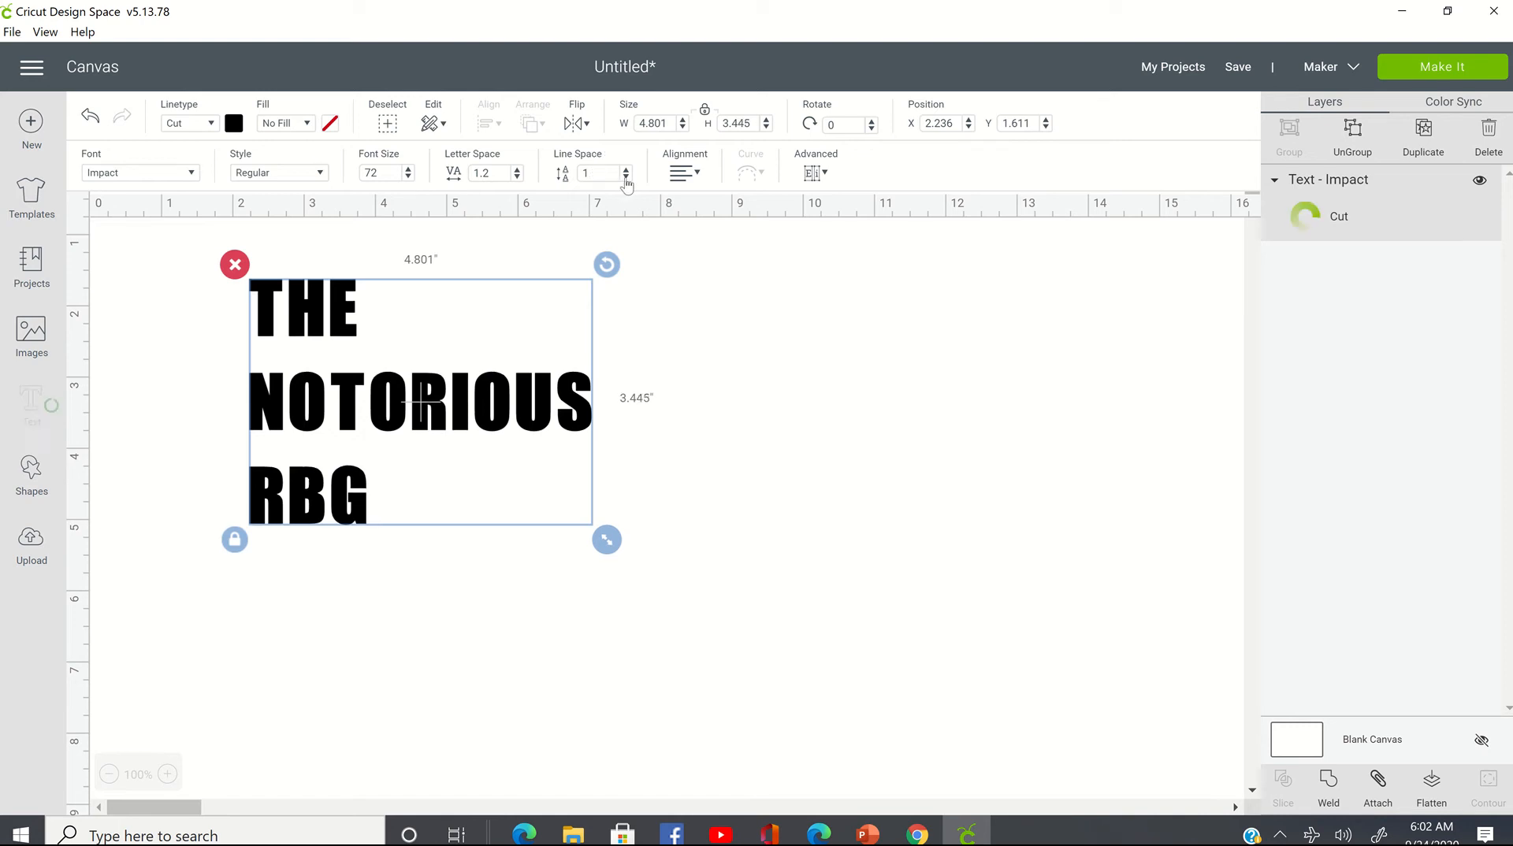
{"action": "left_click", "coordinate": [626, 178]}
{"action": "left_click", "coordinate": [626, 178]}
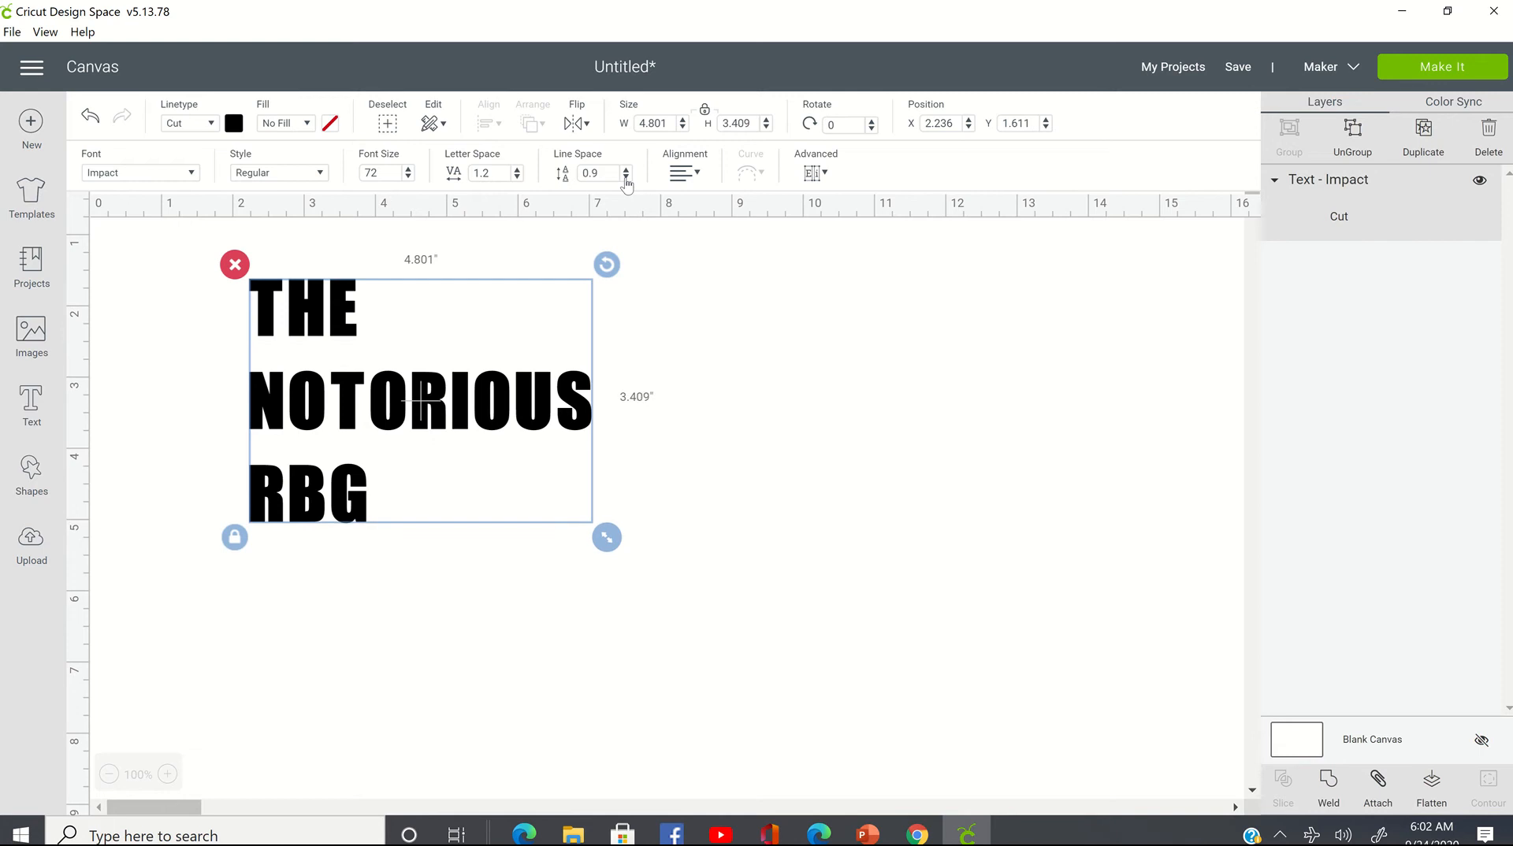
{"action": "left_click", "coordinate": [625, 178]}
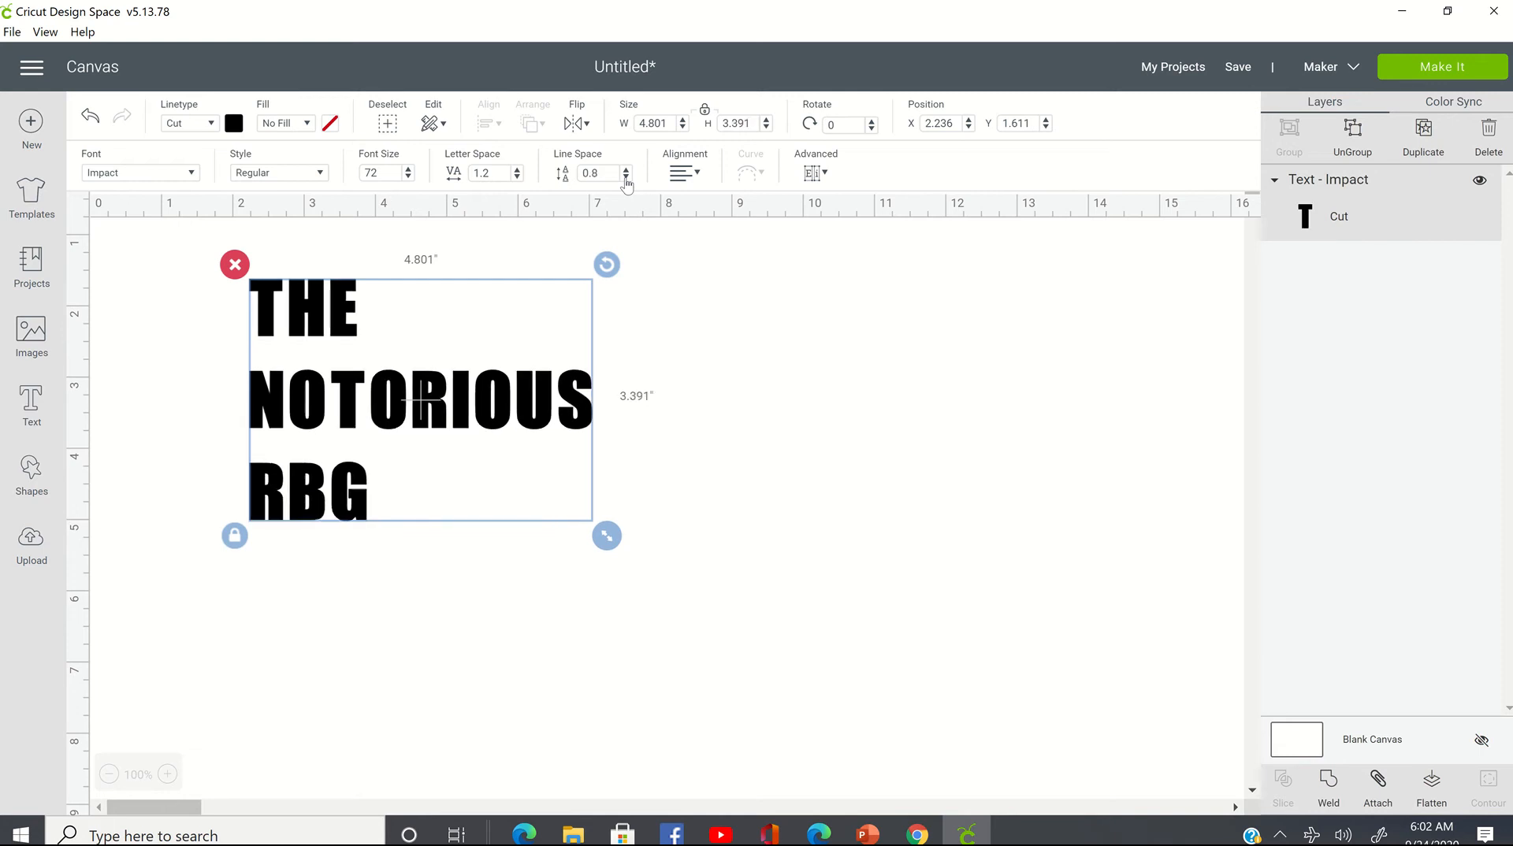
{"action": "left_click", "coordinate": [625, 178]}
{"action": "left_click", "coordinate": [625, 179]}
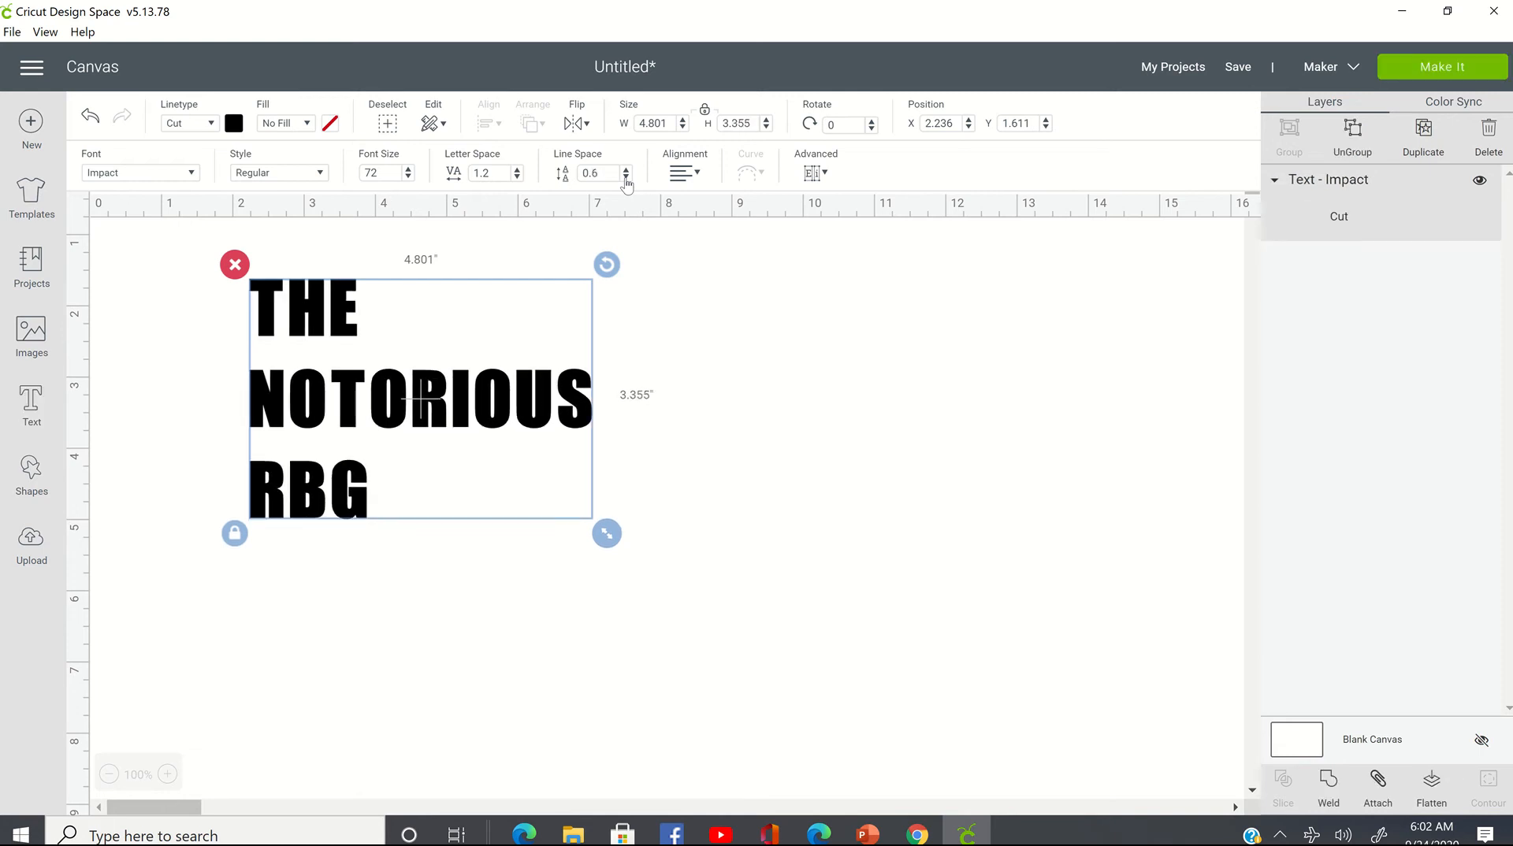
{"action": "left_click", "coordinate": [625, 178]}
{"action": "left_click", "coordinate": [625, 178]}
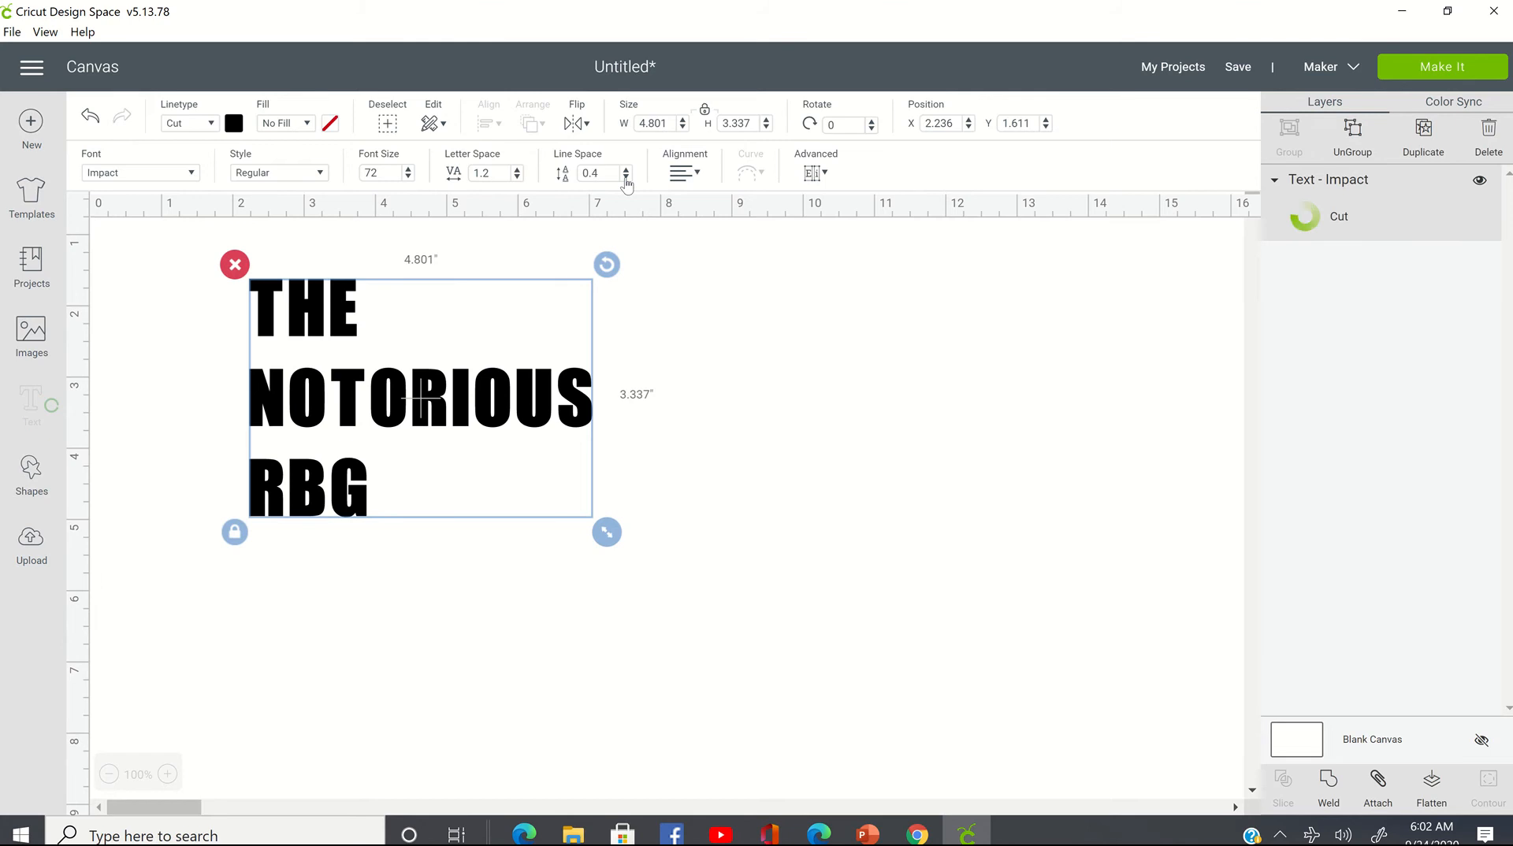
{"action": "left_click", "coordinate": [626, 178]}
{"action": "left_click", "coordinate": [625, 178]}
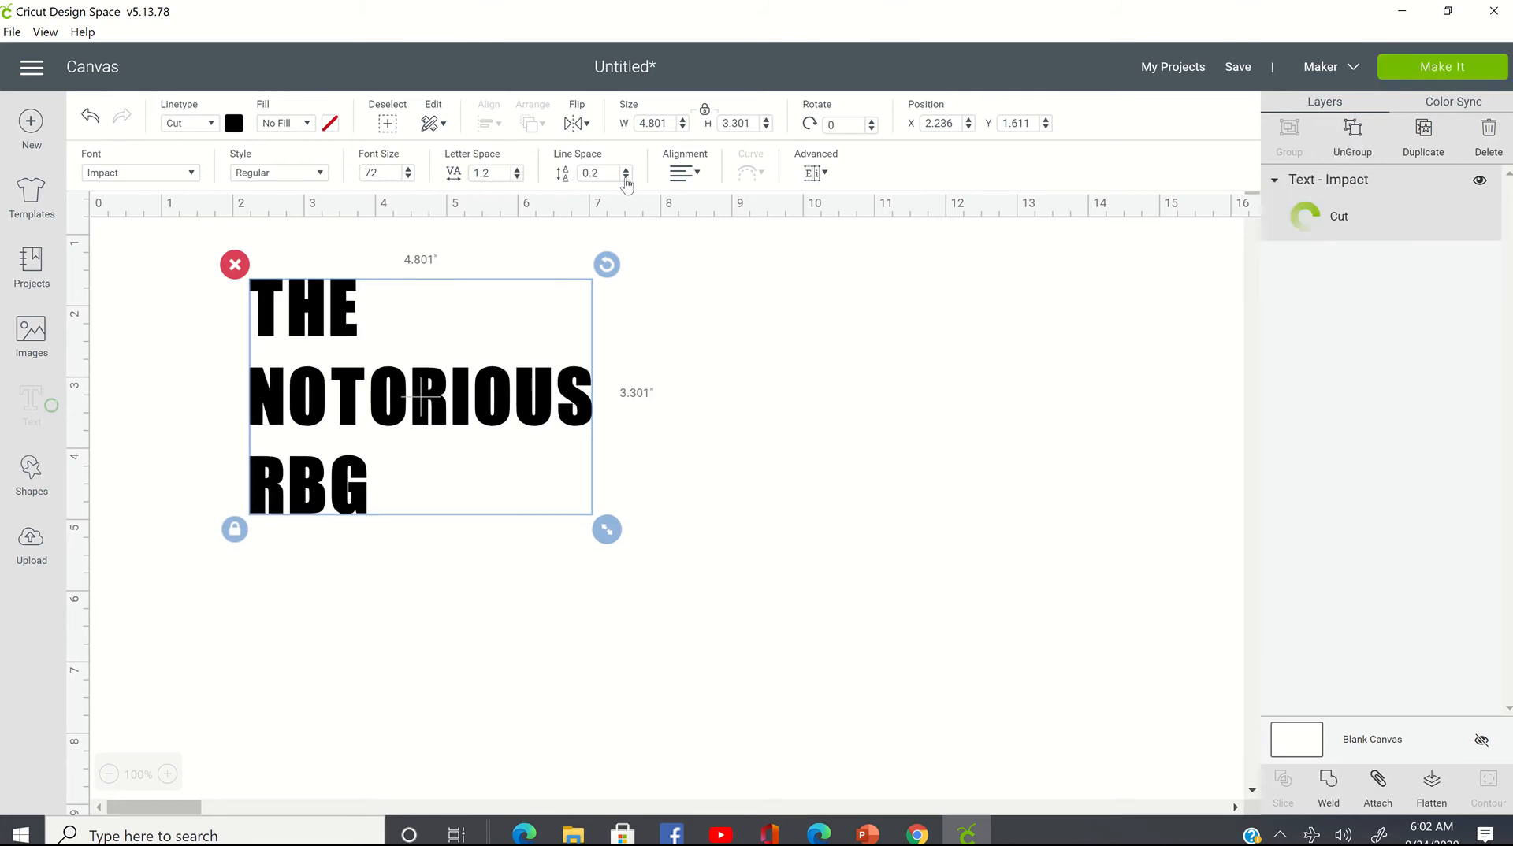
{"action": "left_click", "coordinate": [625, 178]}
{"action": "left_click", "coordinate": [626, 178]}
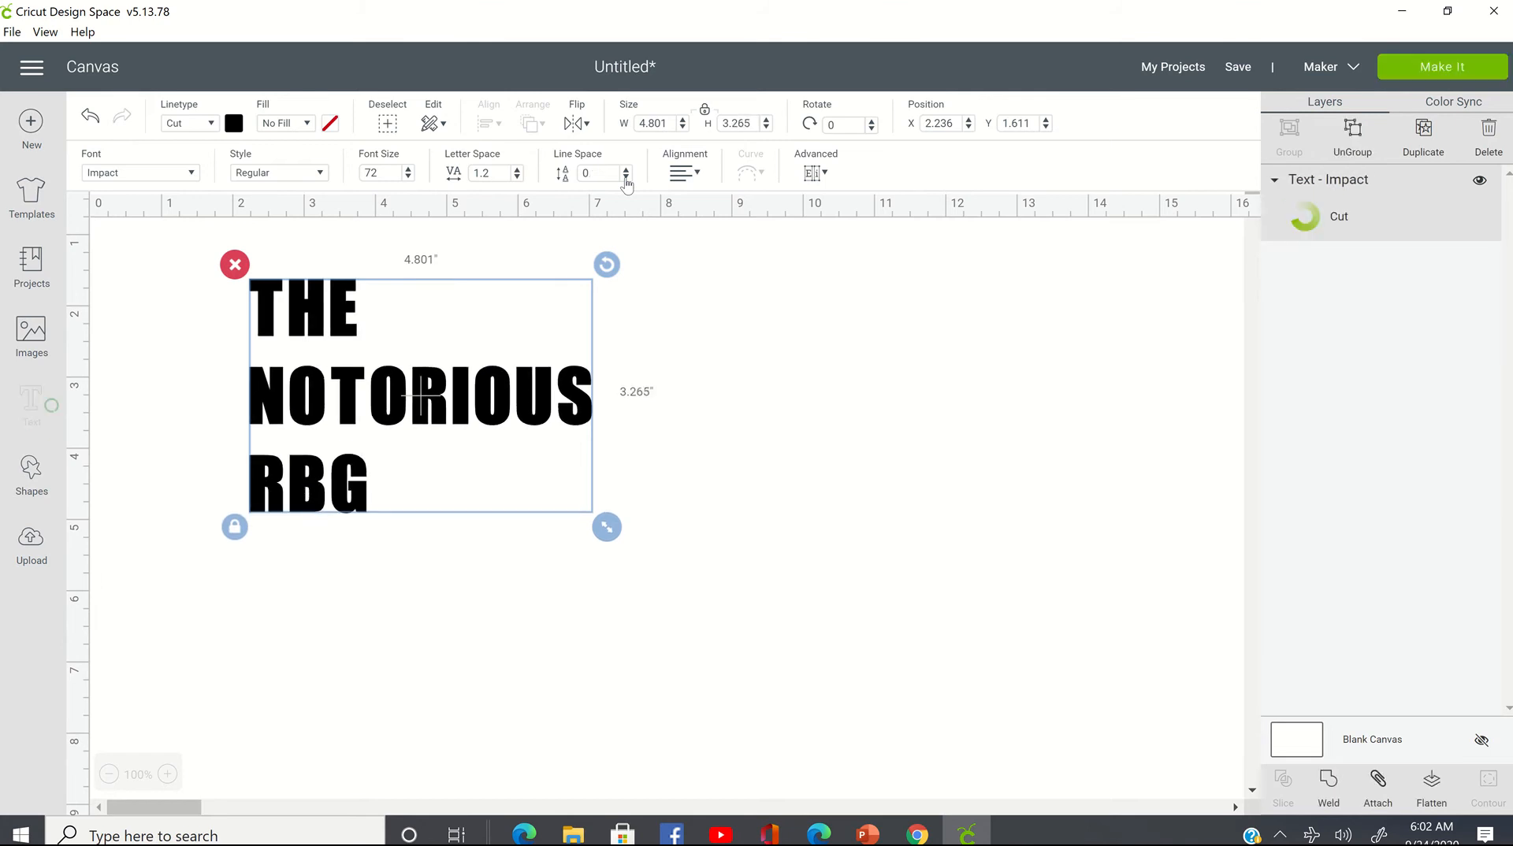
{"action": "left_click", "coordinate": [626, 178]}
{"action": "left_click", "coordinate": [625, 178]}
{"action": "left_click", "coordinate": [625, 178]}
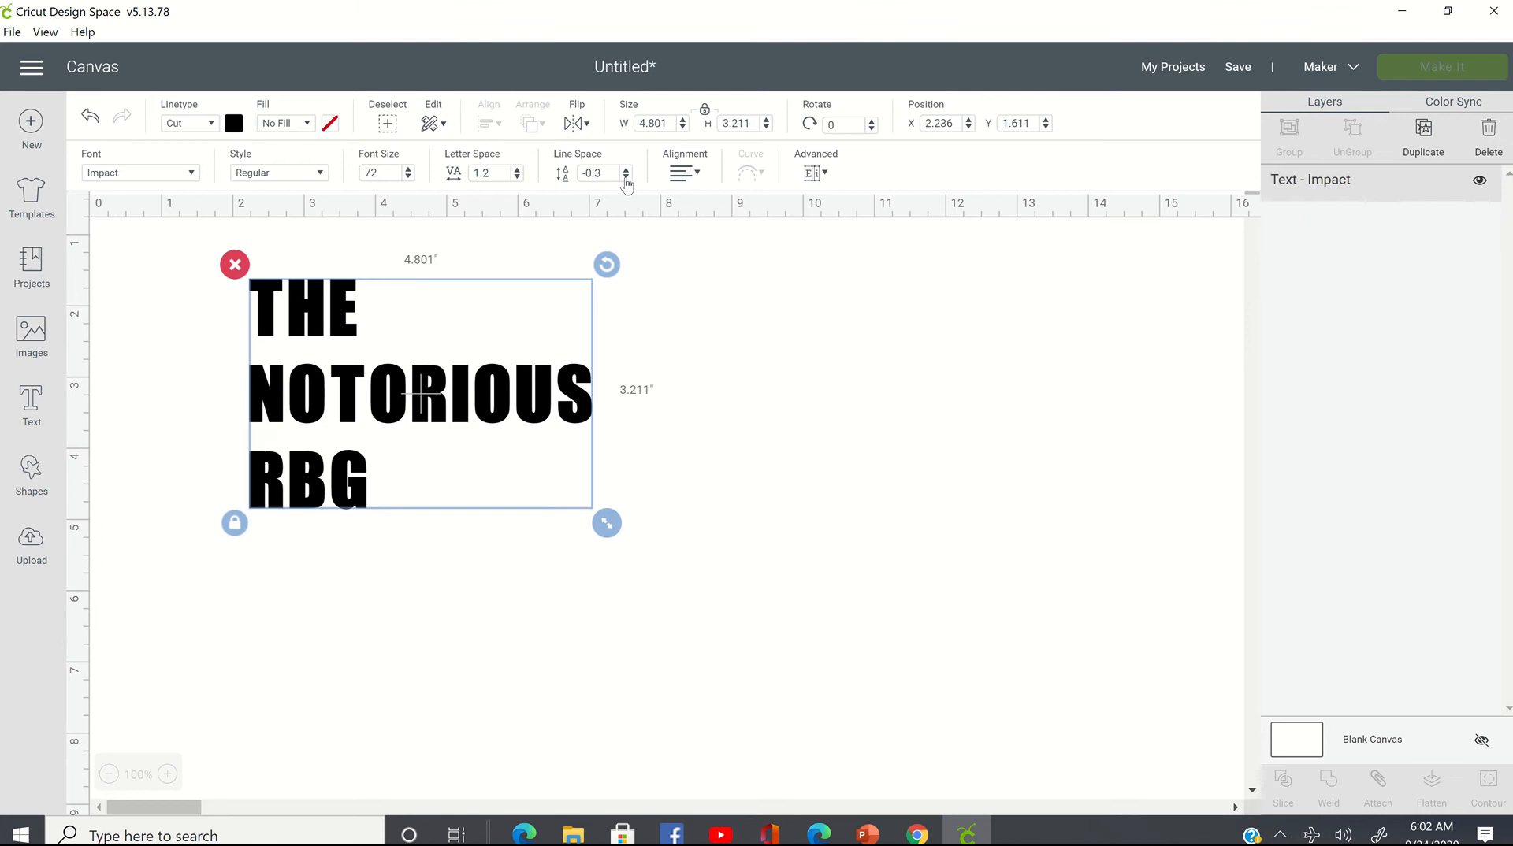
{"action": "left_click", "coordinate": [625, 178]}
{"action": "left_click", "coordinate": [626, 178]}
{"action": "left_click", "coordinate": [625, 178]}
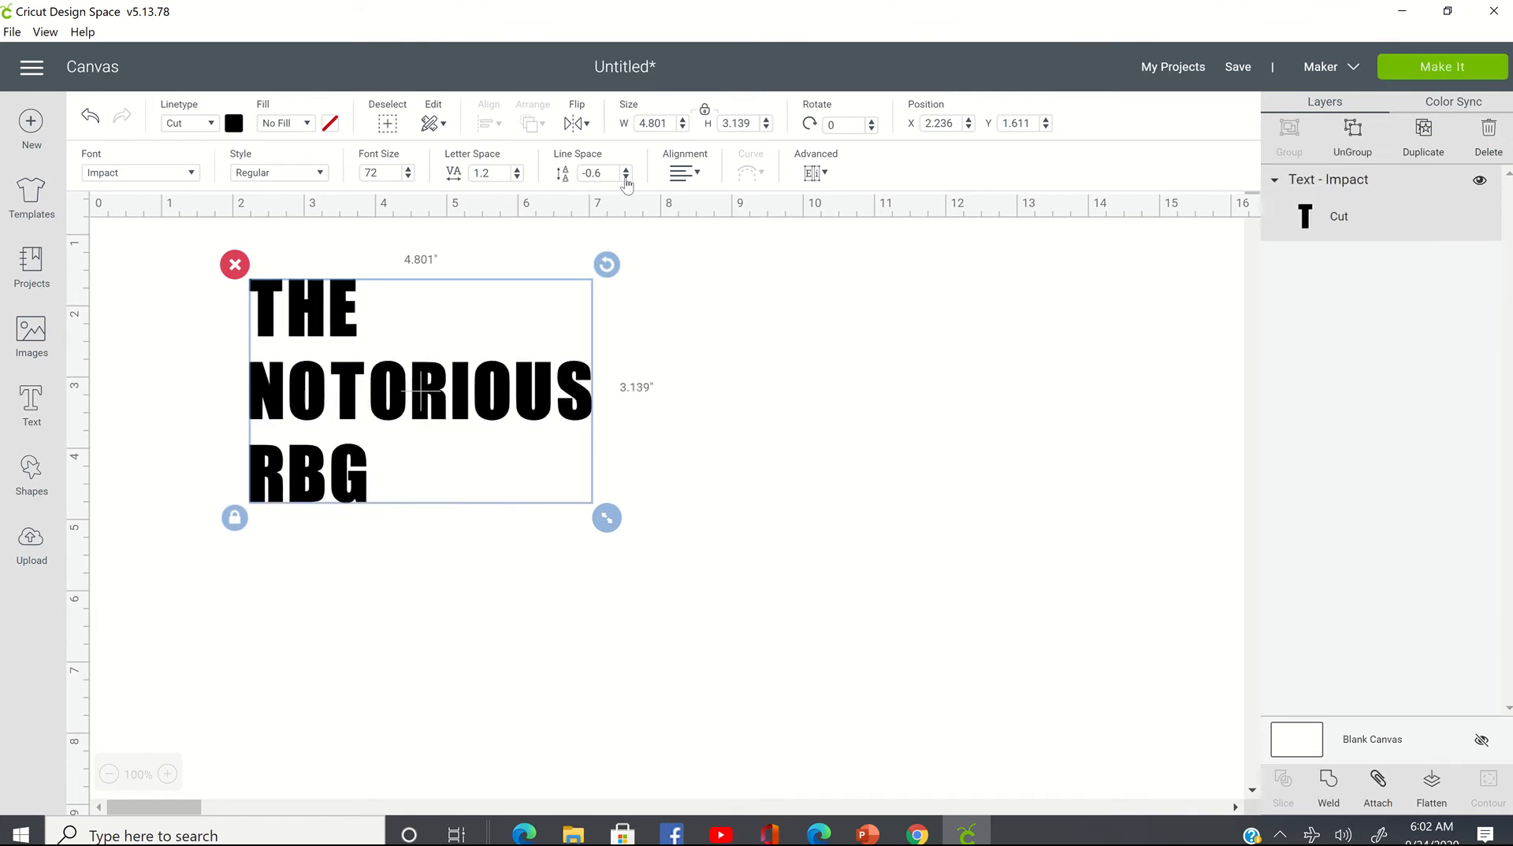
{"action": "left_click", "coordinate": [625, 178]}
{"action": "left_click", "coordinate": [625, 178]}
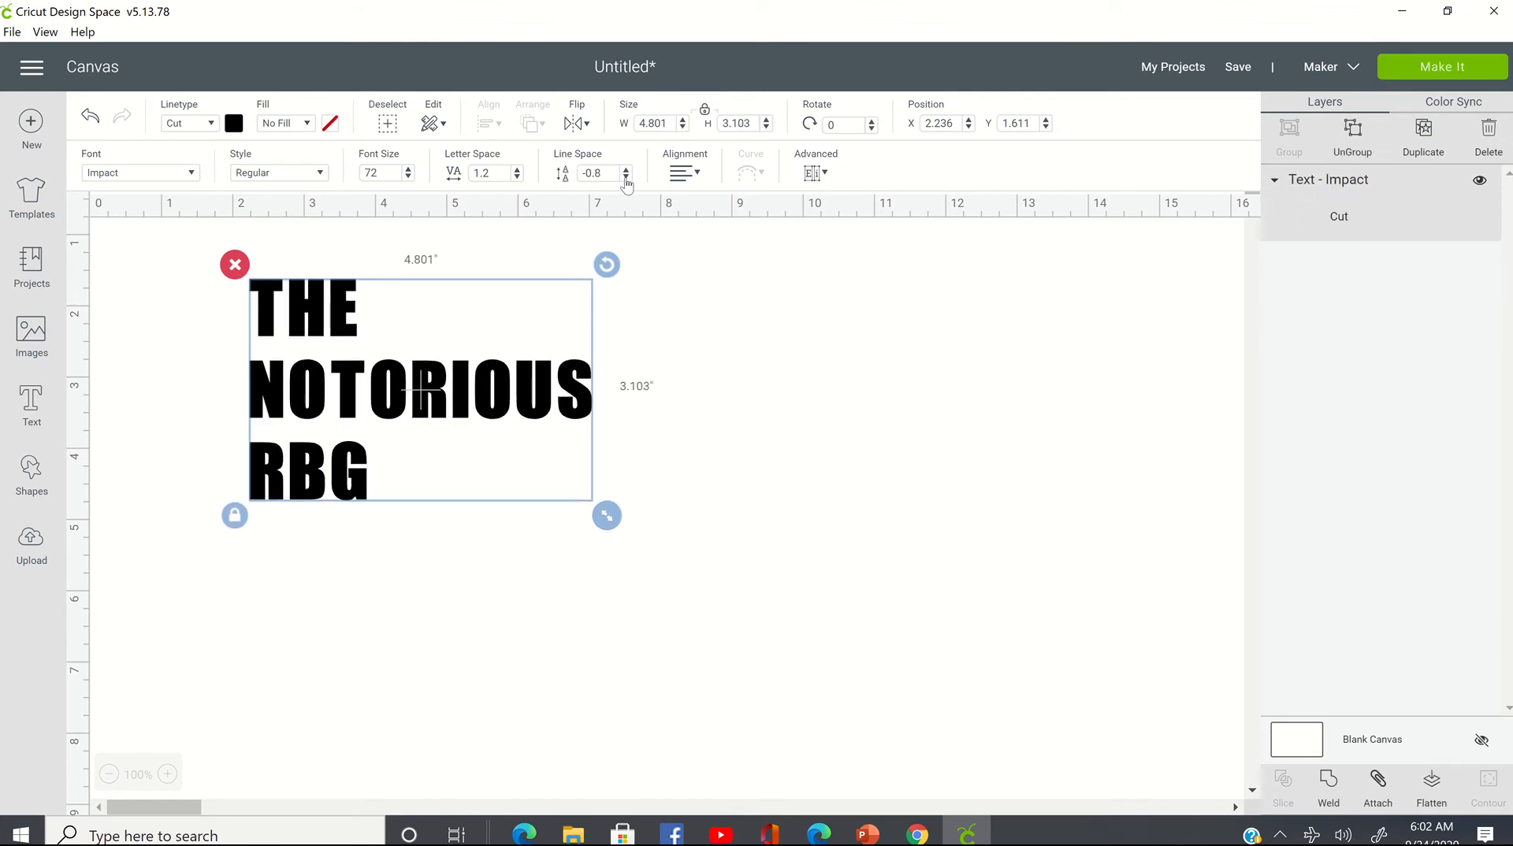
{"action": "left_click", "coordinate": [626, 178]}
{"action": "left_click", "coordinate": [625, 178]}
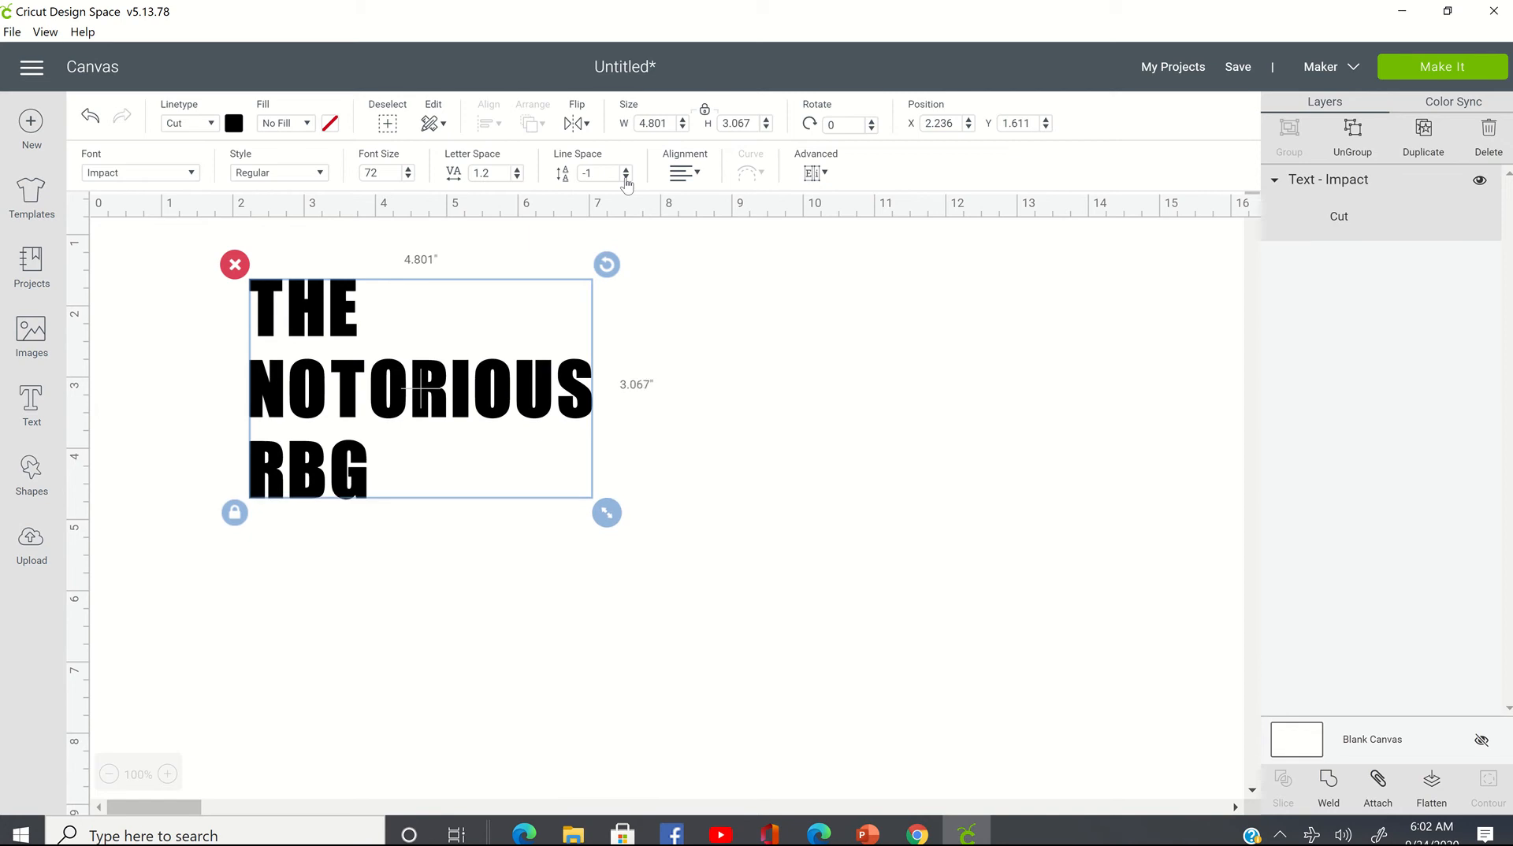
{"action": "left_click", "coordinate": [626, 178]}
{"action": "left_click", "coordinate": [626, 178]}
{"action": "left_click", "coordinate": [626, 178]}
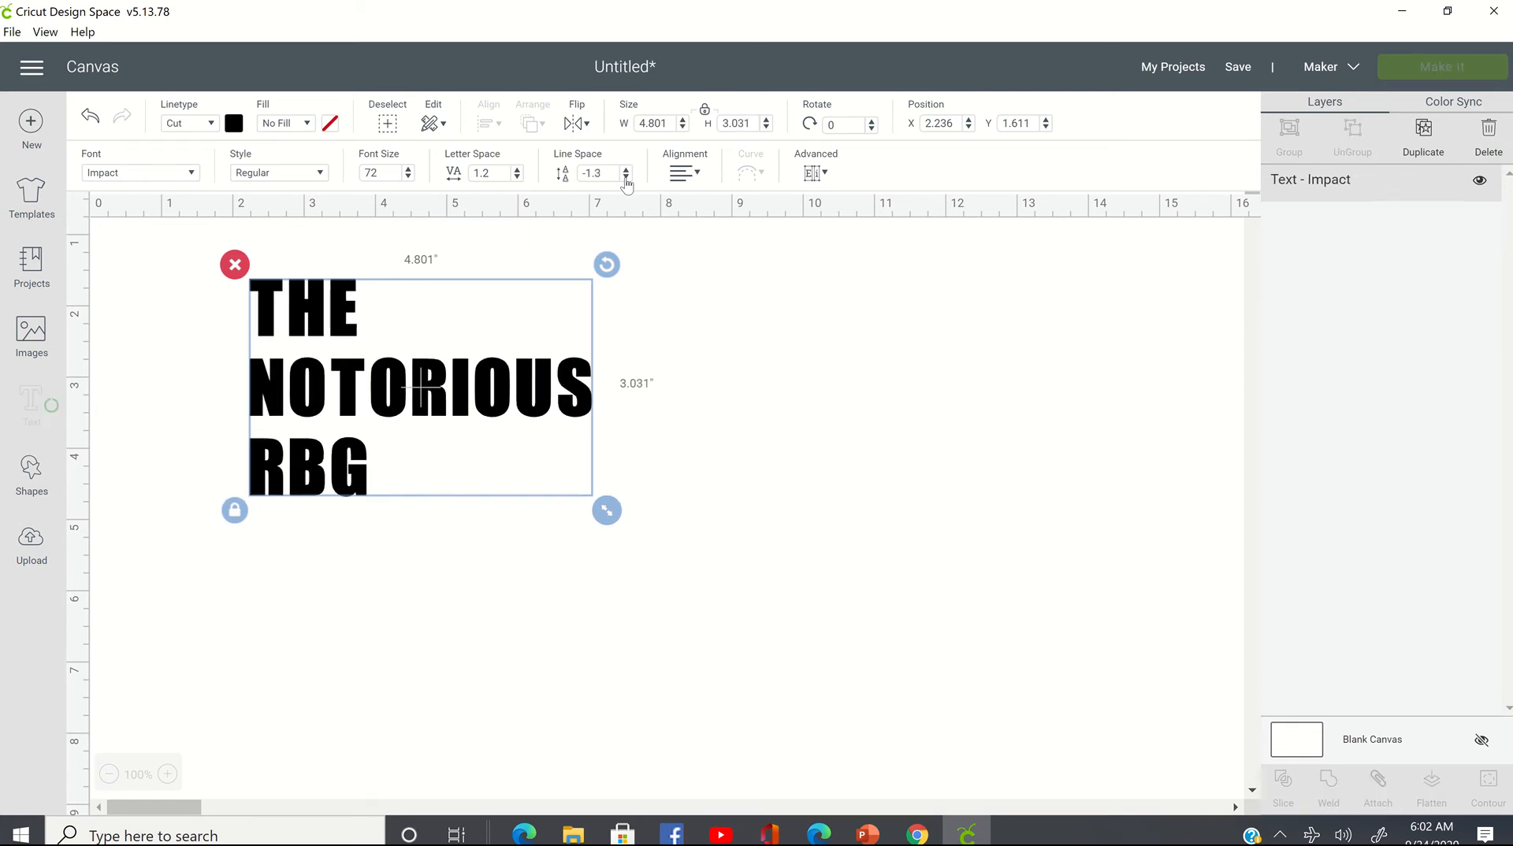
{"action": "left_click", "coordinate": [625, 178]}
{"action": "left_click", "coordinate": [626, 178]}
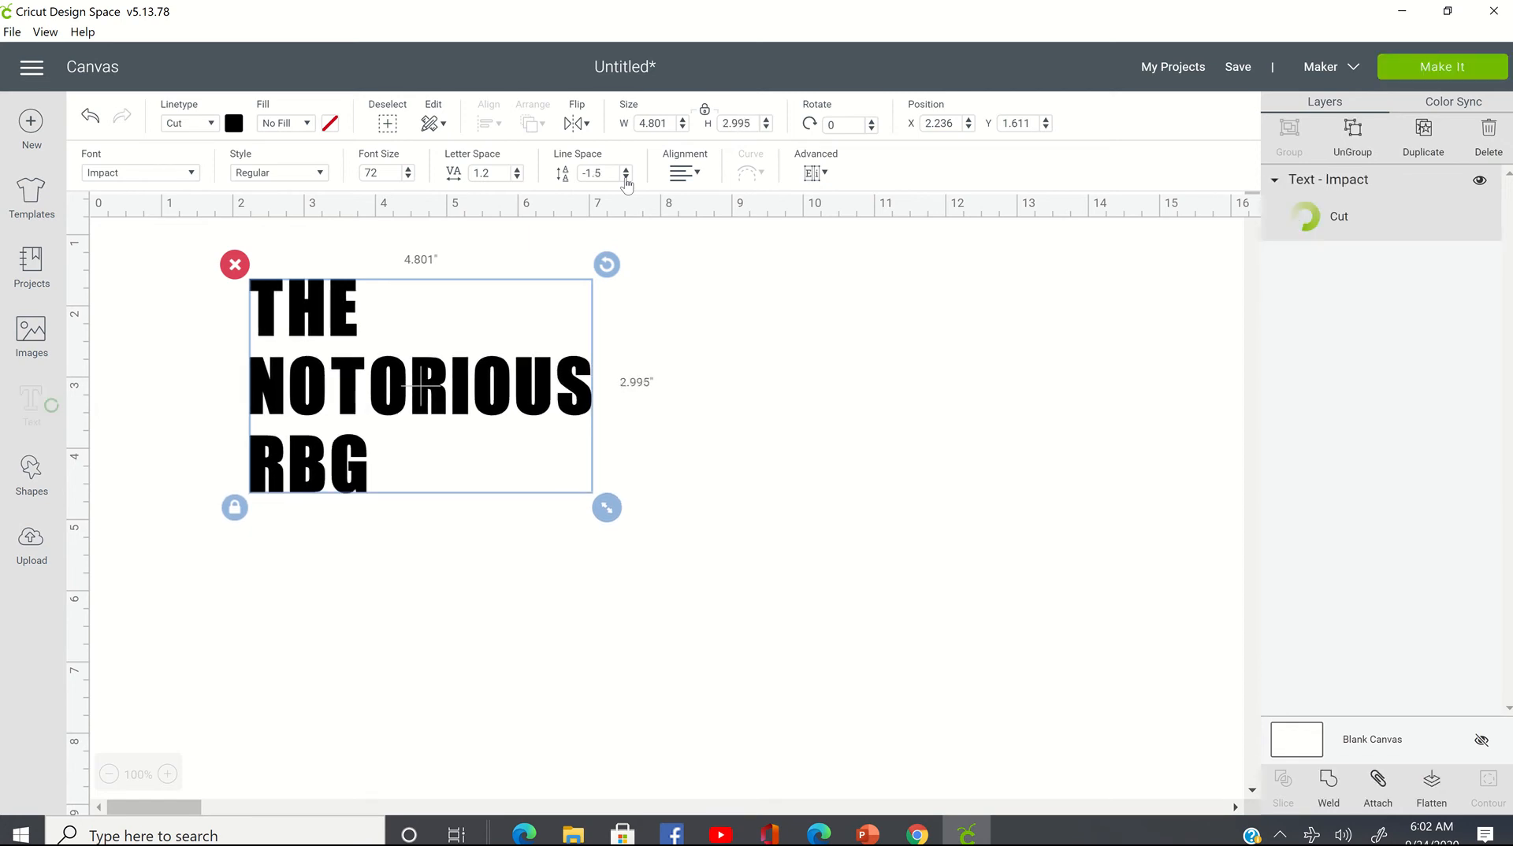
{"action": "left_click", "coordinate": [626, 178]}
{"action": "left_click", "coordinate": [626, 178]}
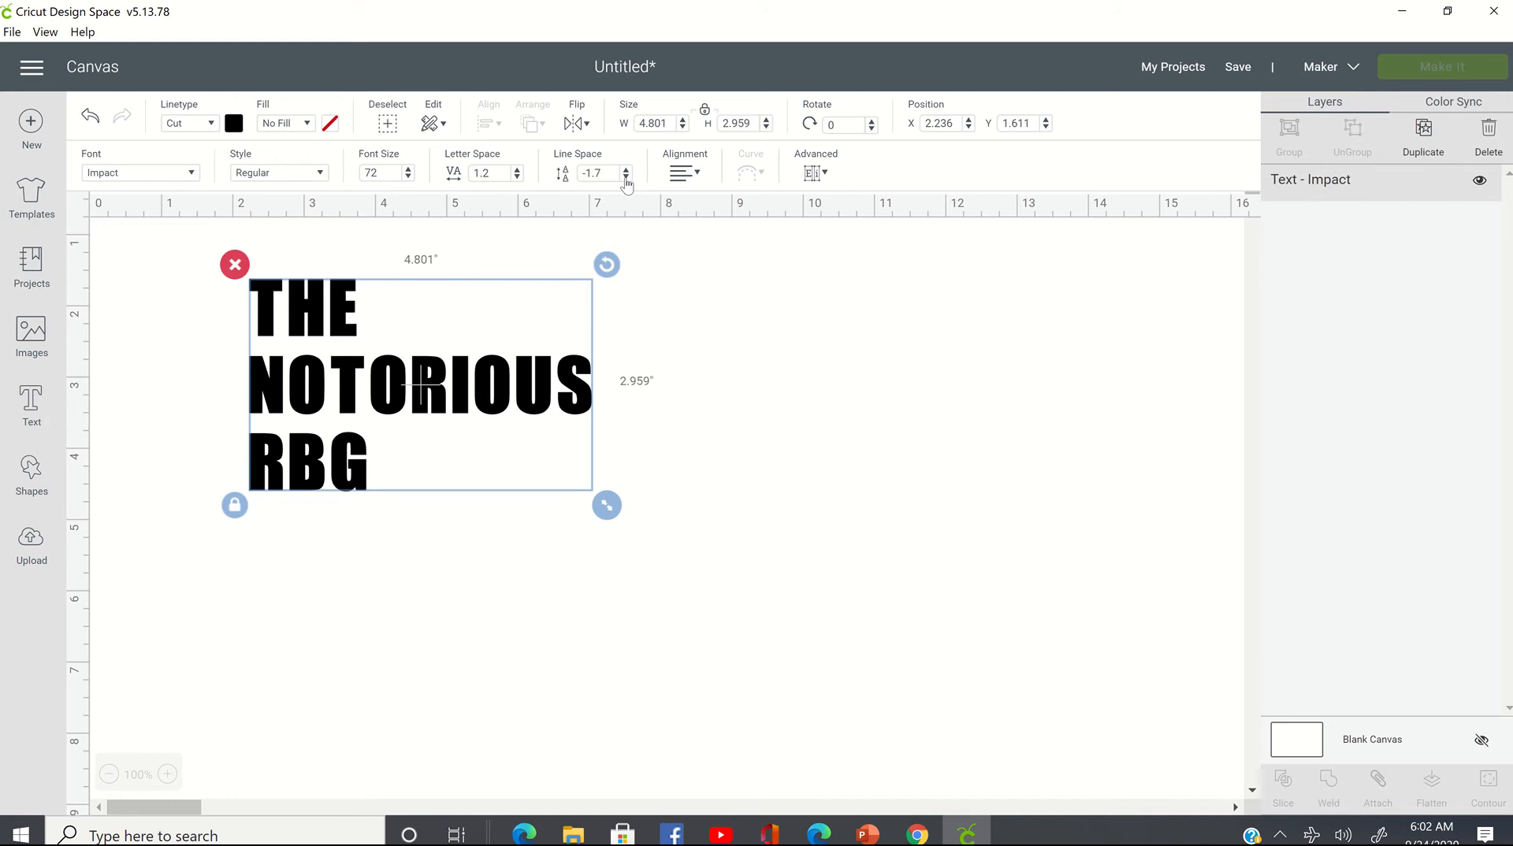
{"action": "left_click", "coordinate": [625, 178]}
{"action": "left_click", "coordinate": [625, 178]}
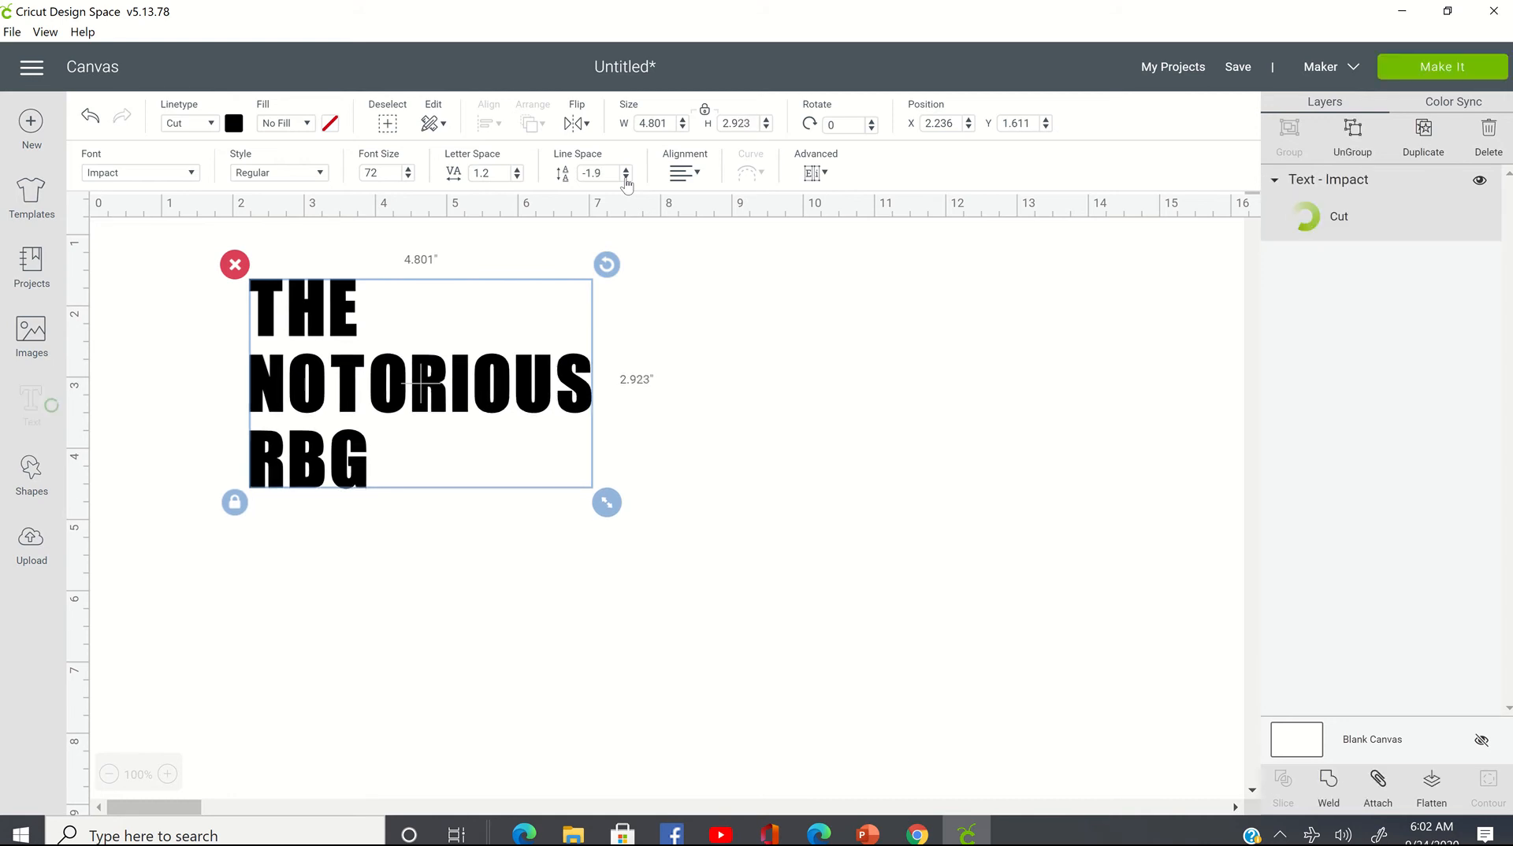
{"action": "left_click", "coordinate": [625, 178]}
{"action": "left_click", "coordinate": [625, 178]}
{"action": "left_click", "coordinate": [626, 178]}
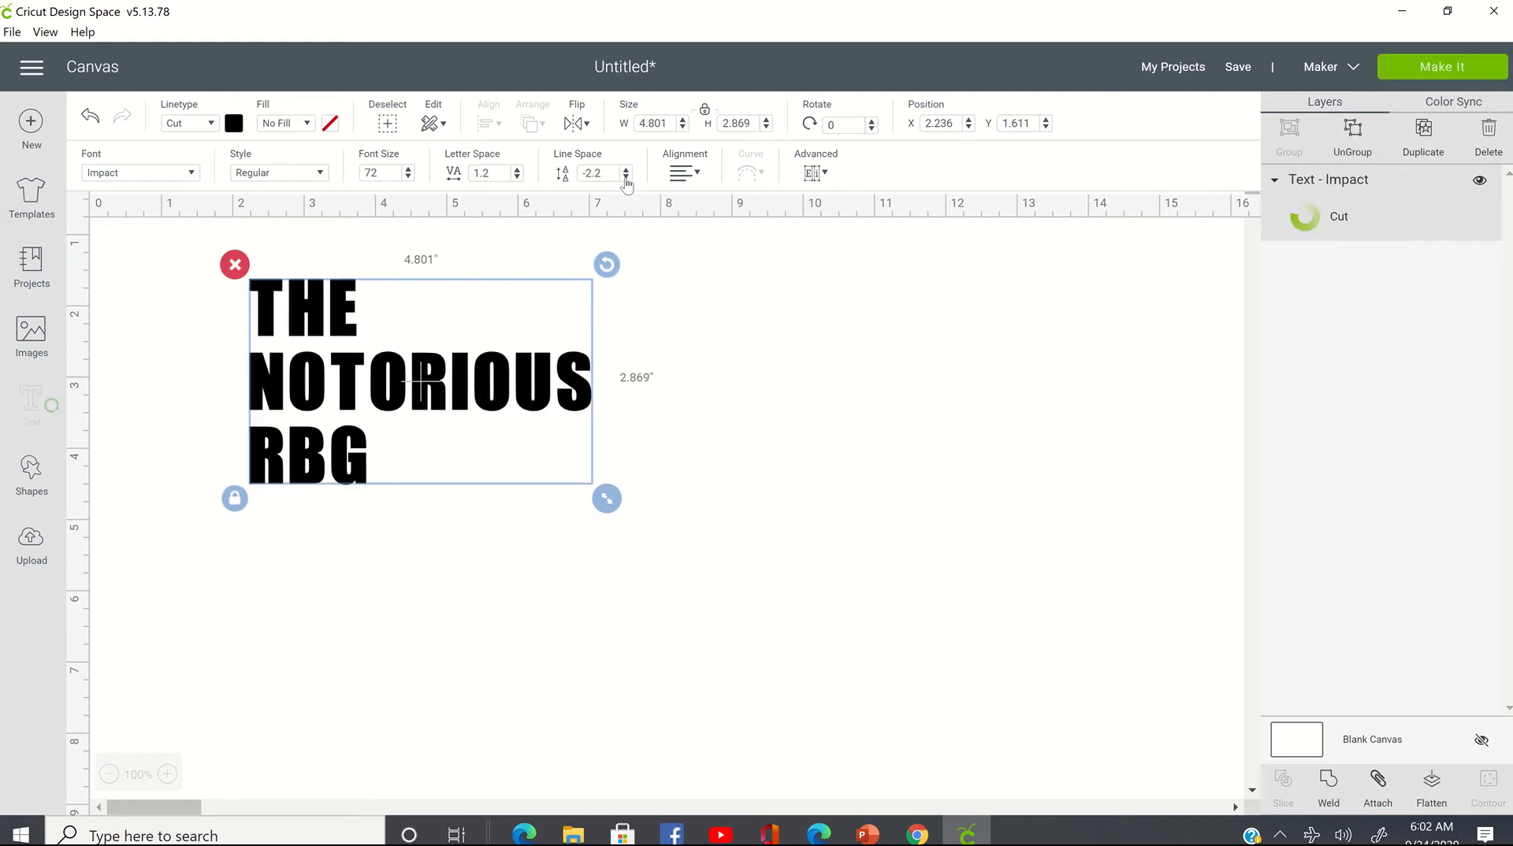
{"action": "left_click", "coordinate": [626, 178]}
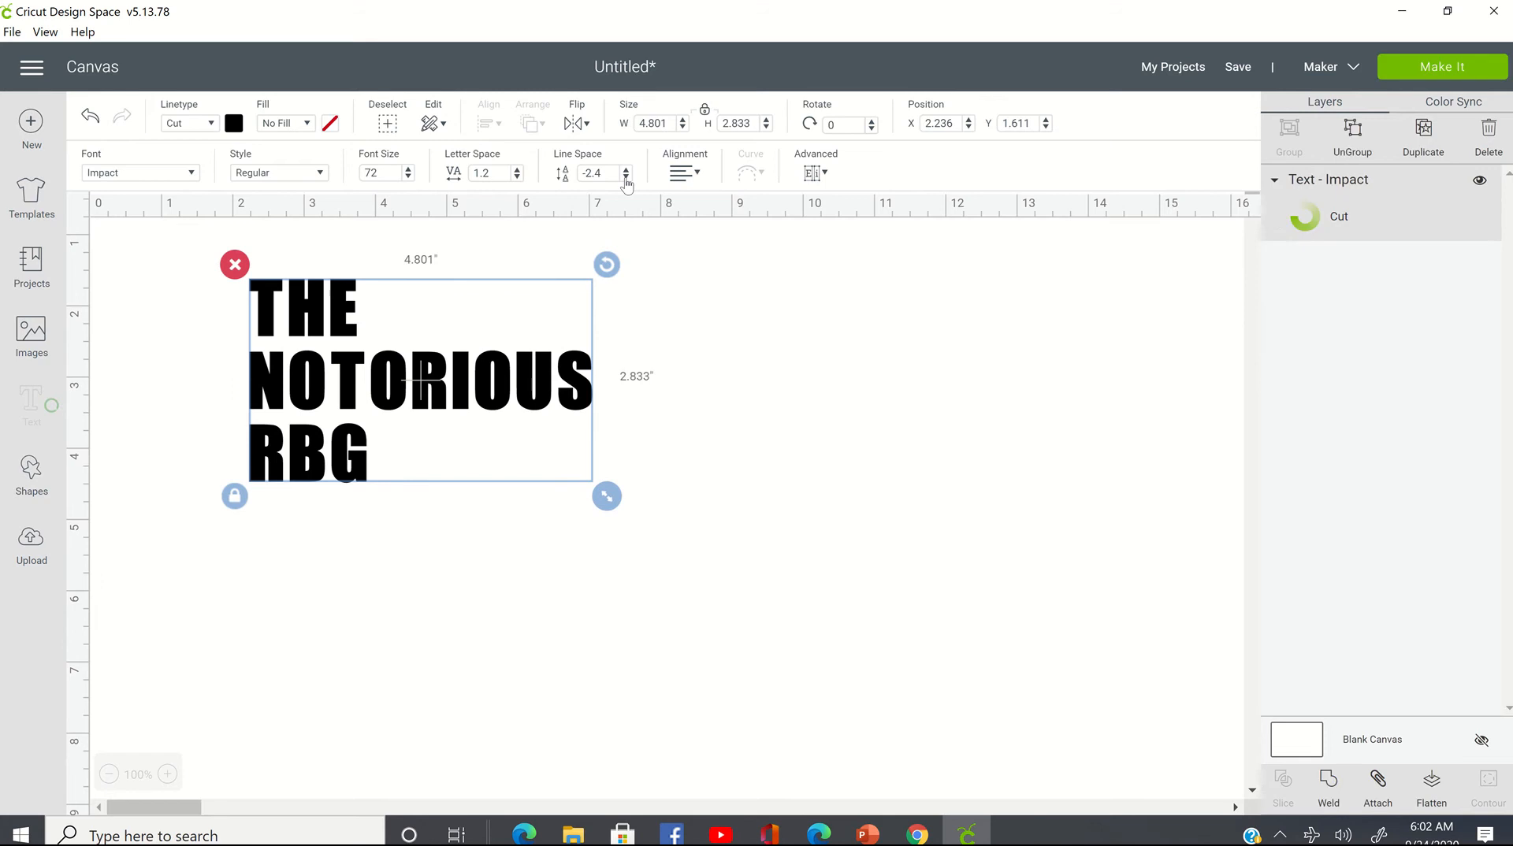
{"action": "left_click", "coordinate": [625, 179]}
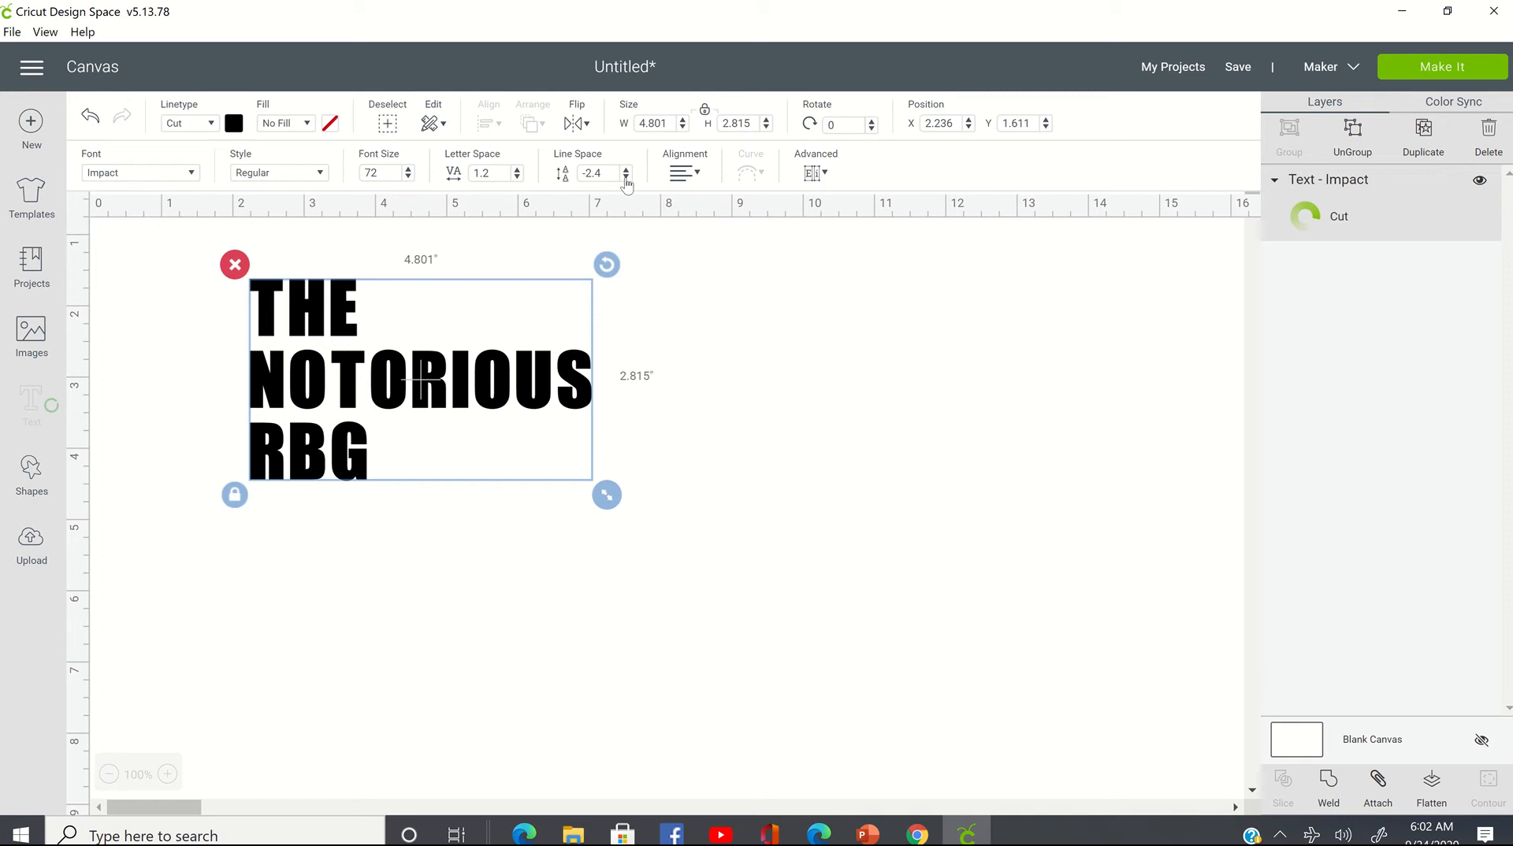
{"action": "left_click", "coordinate": [626, 178]}
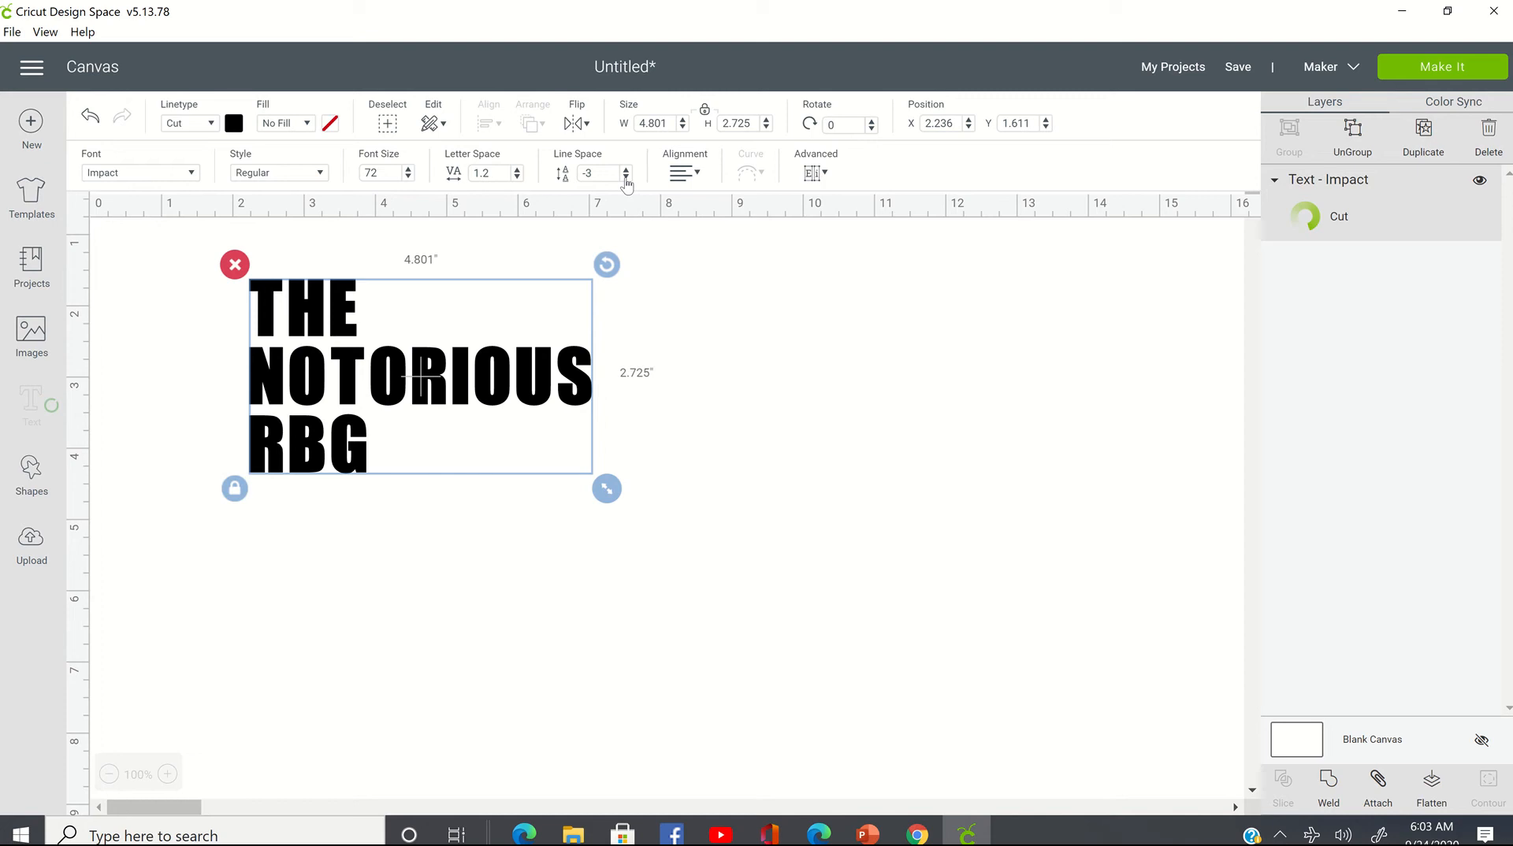
{"action": "left_click", "coordinate": [627, 178]}
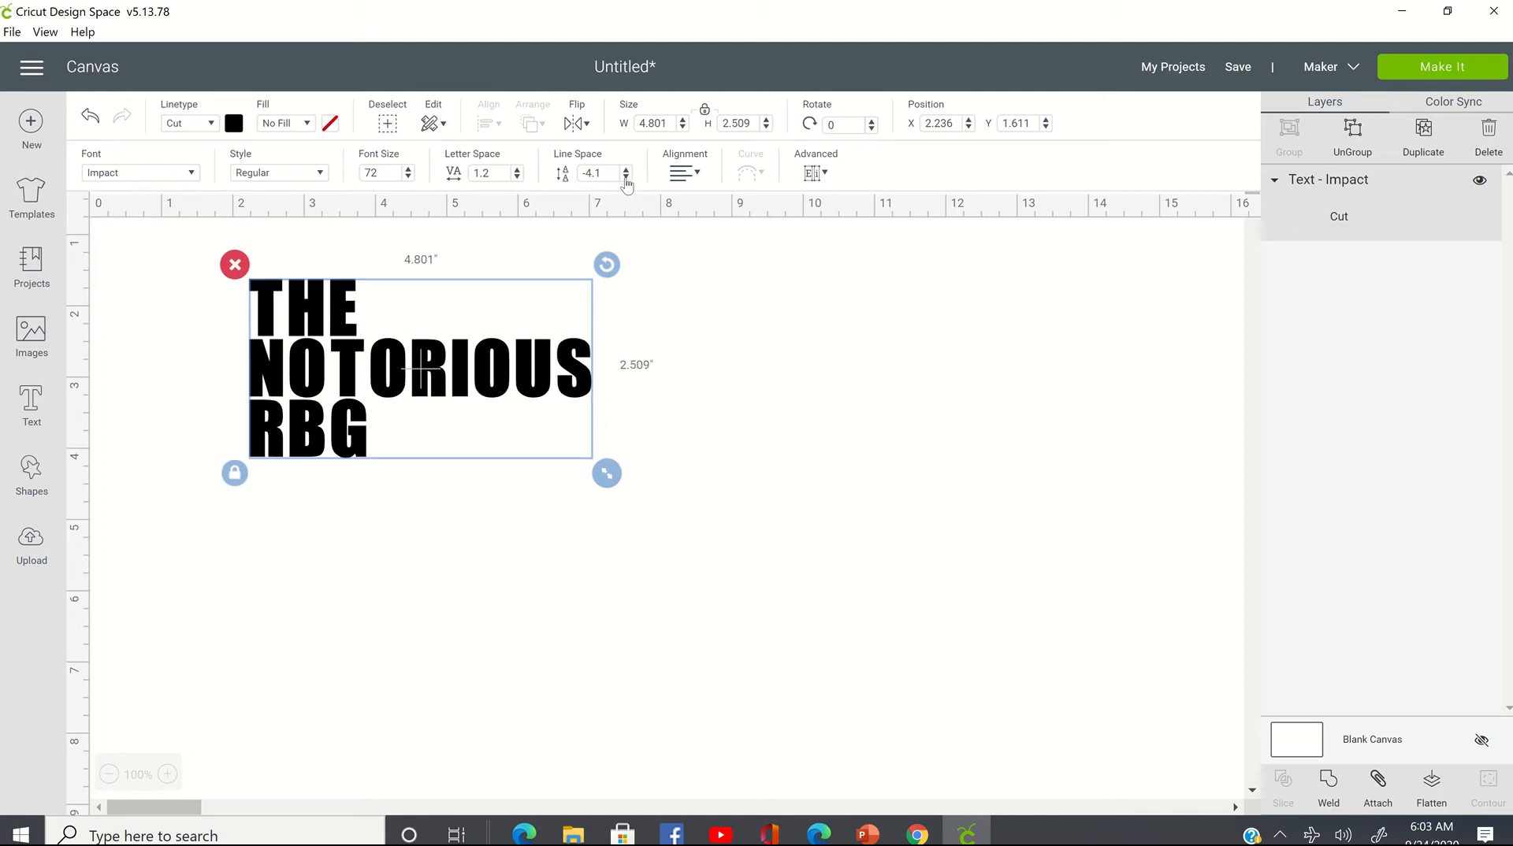
{"action": "left_click", "coordinate": [626, 178]}
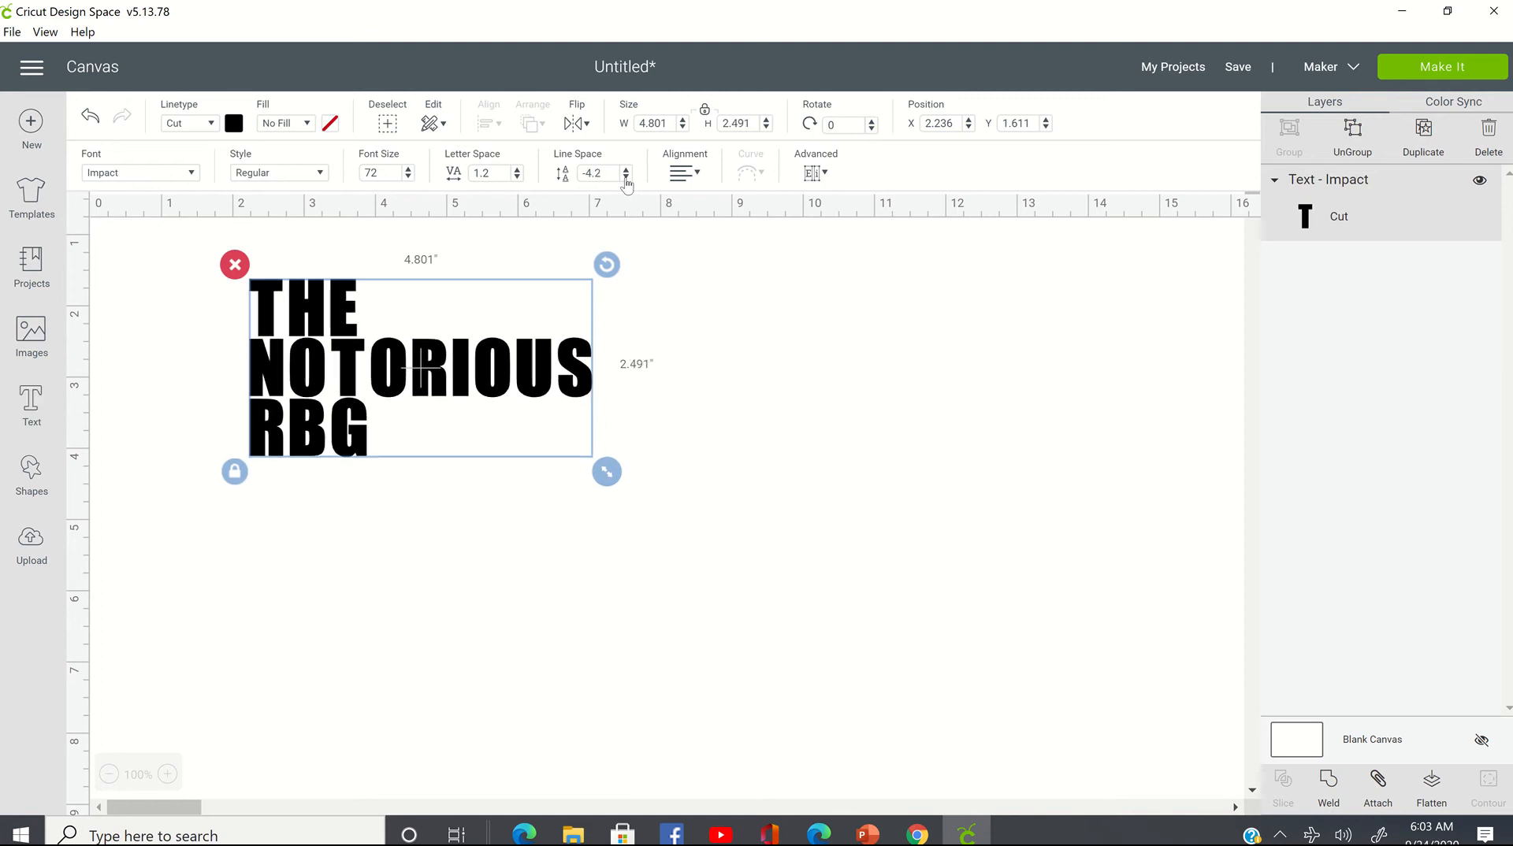
{"action": "left_click", "coordinate": [627, 178]}
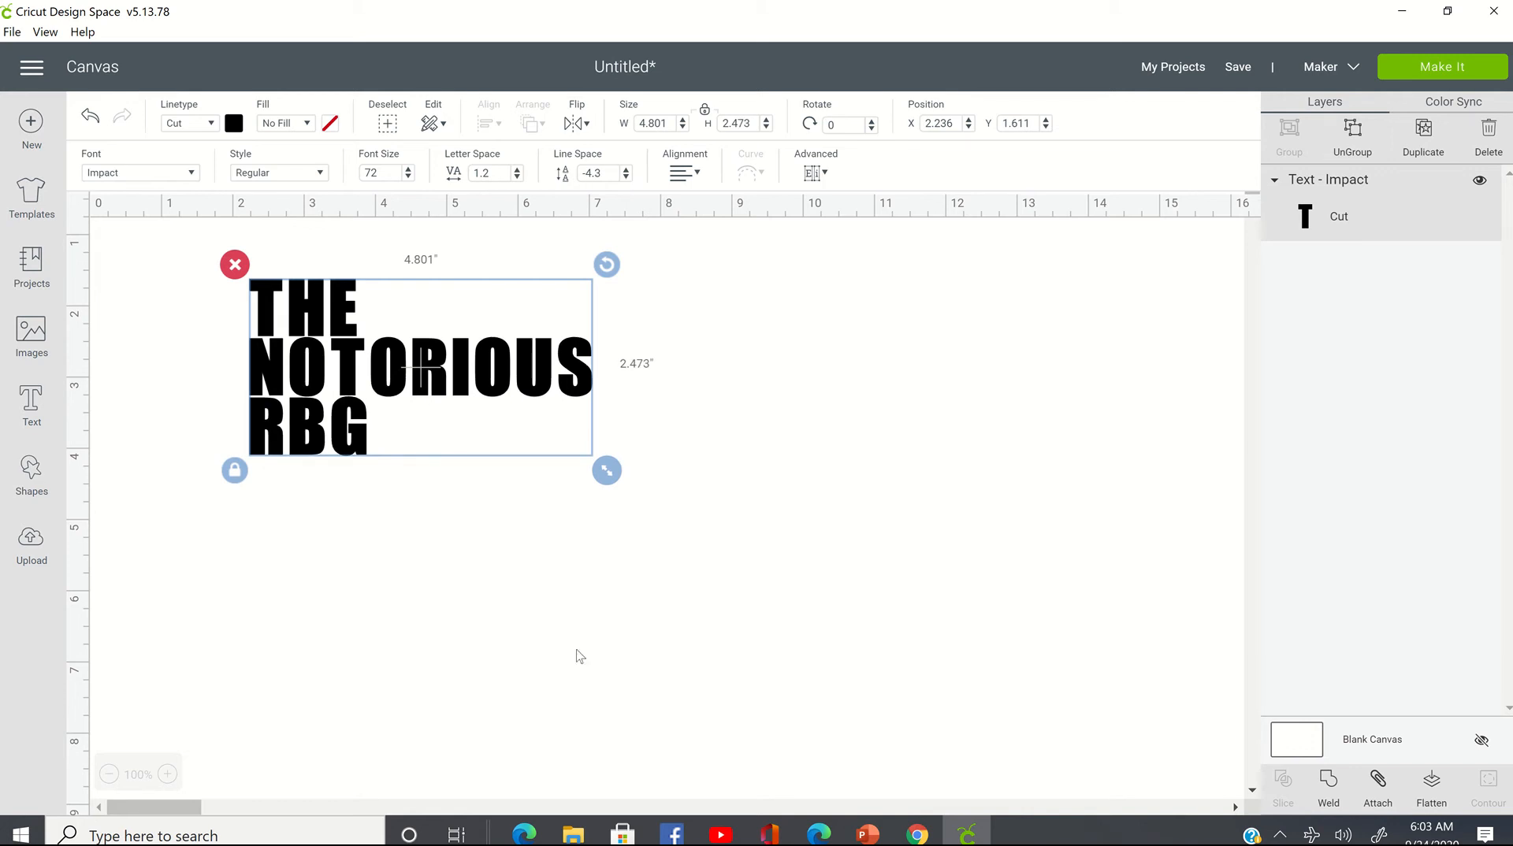
- Reduce the letter spacing of the three-line text to 0.5 to tighten its letters
{"action": "left_click", "coordinate": [168, 775]}
{"action": "left_click", "coordinate": [168, 775]}
{"action": "left_click", "coordinate": [168, 774]}
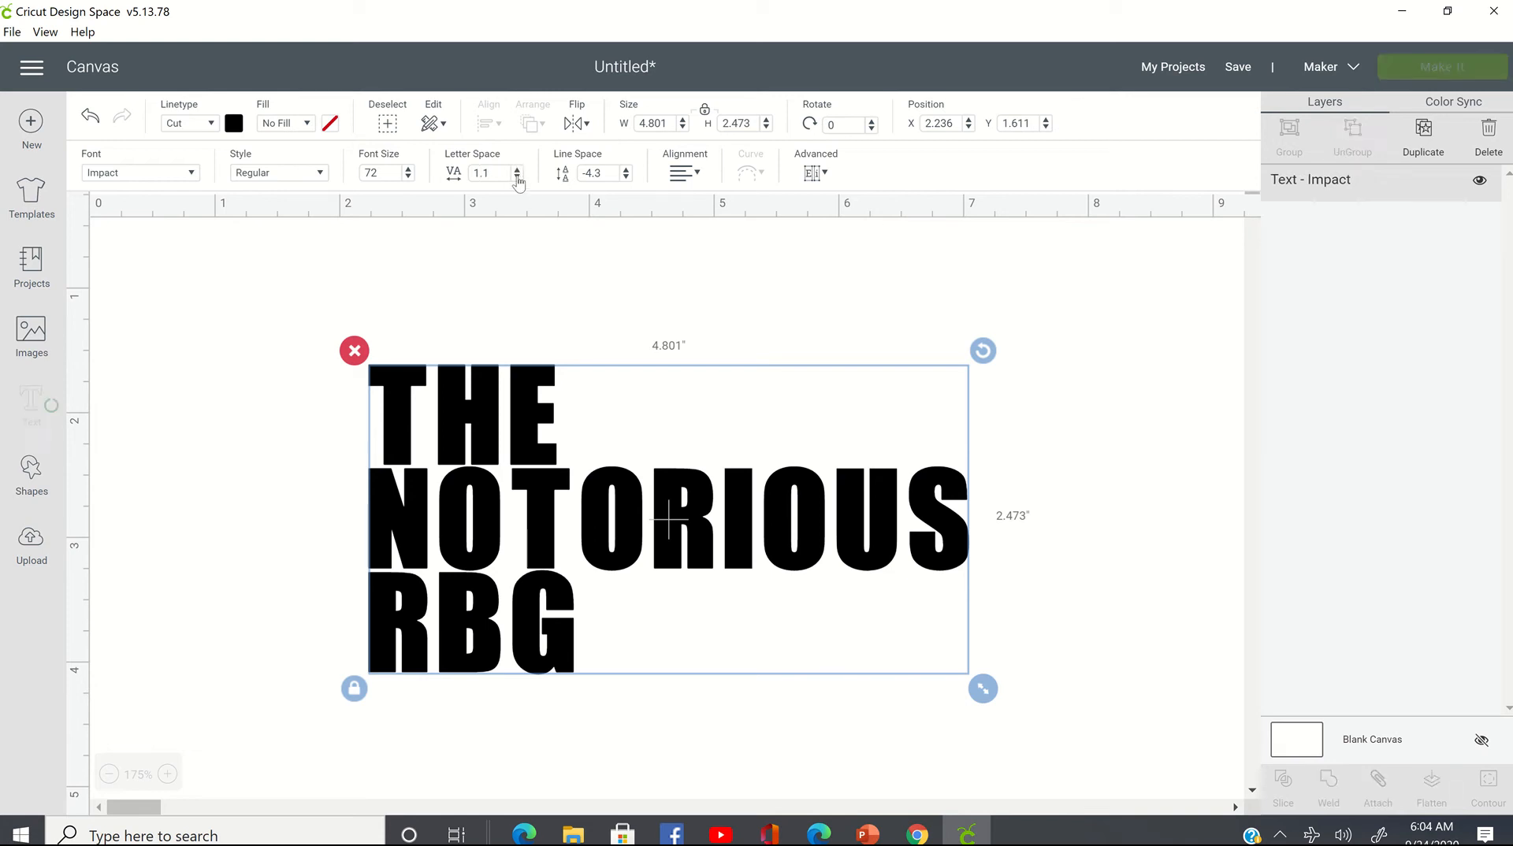
{"action": "left_click", "coordinate": [517, 177]}
{"action": "left_click", "coordinate": [517, 177]}
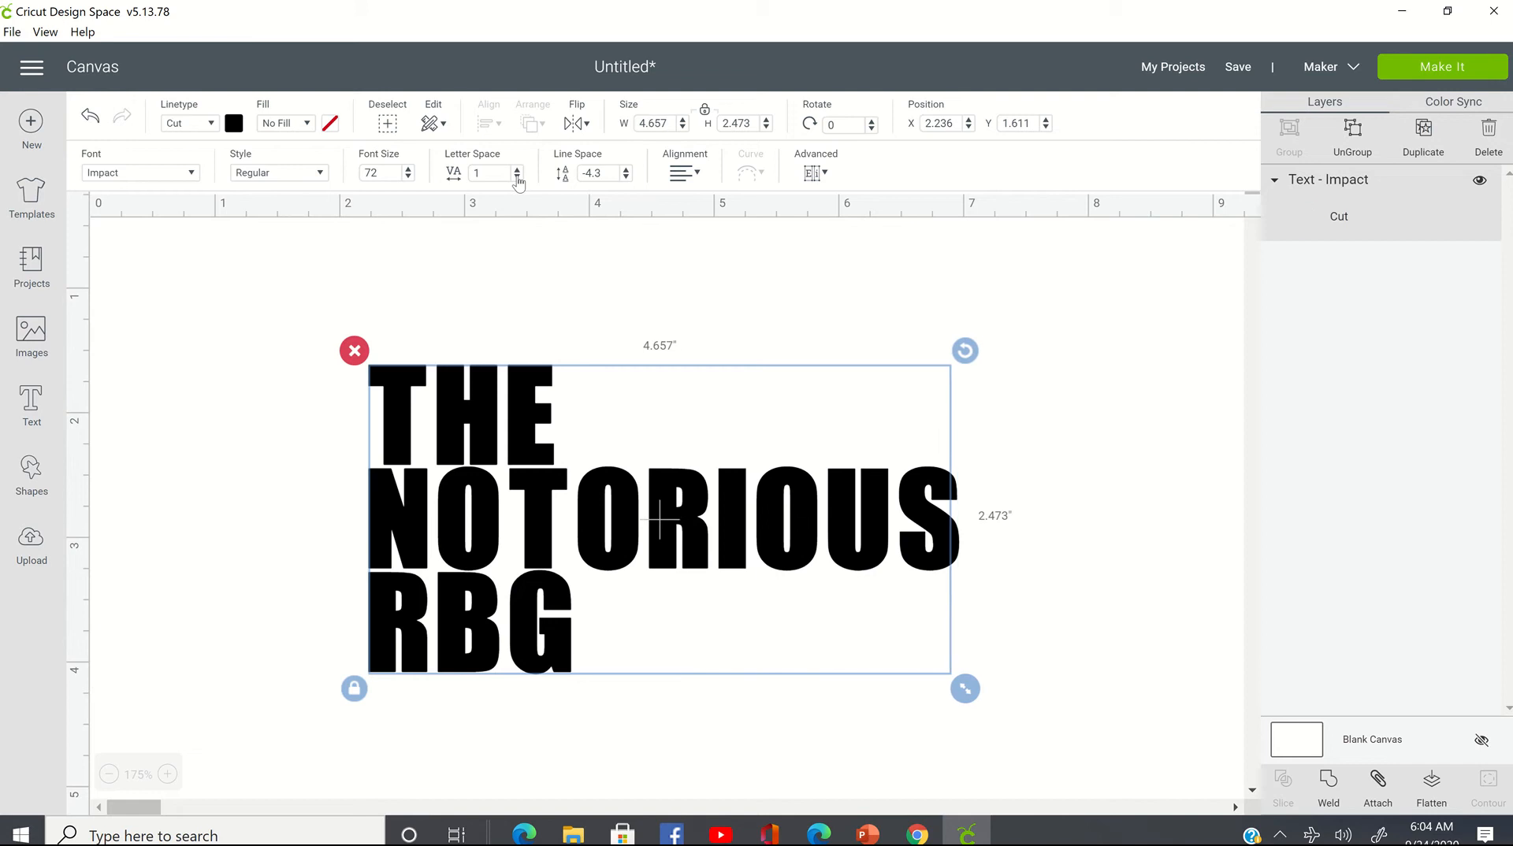
{"action": "left_click", "coordinate": [517, 178]}
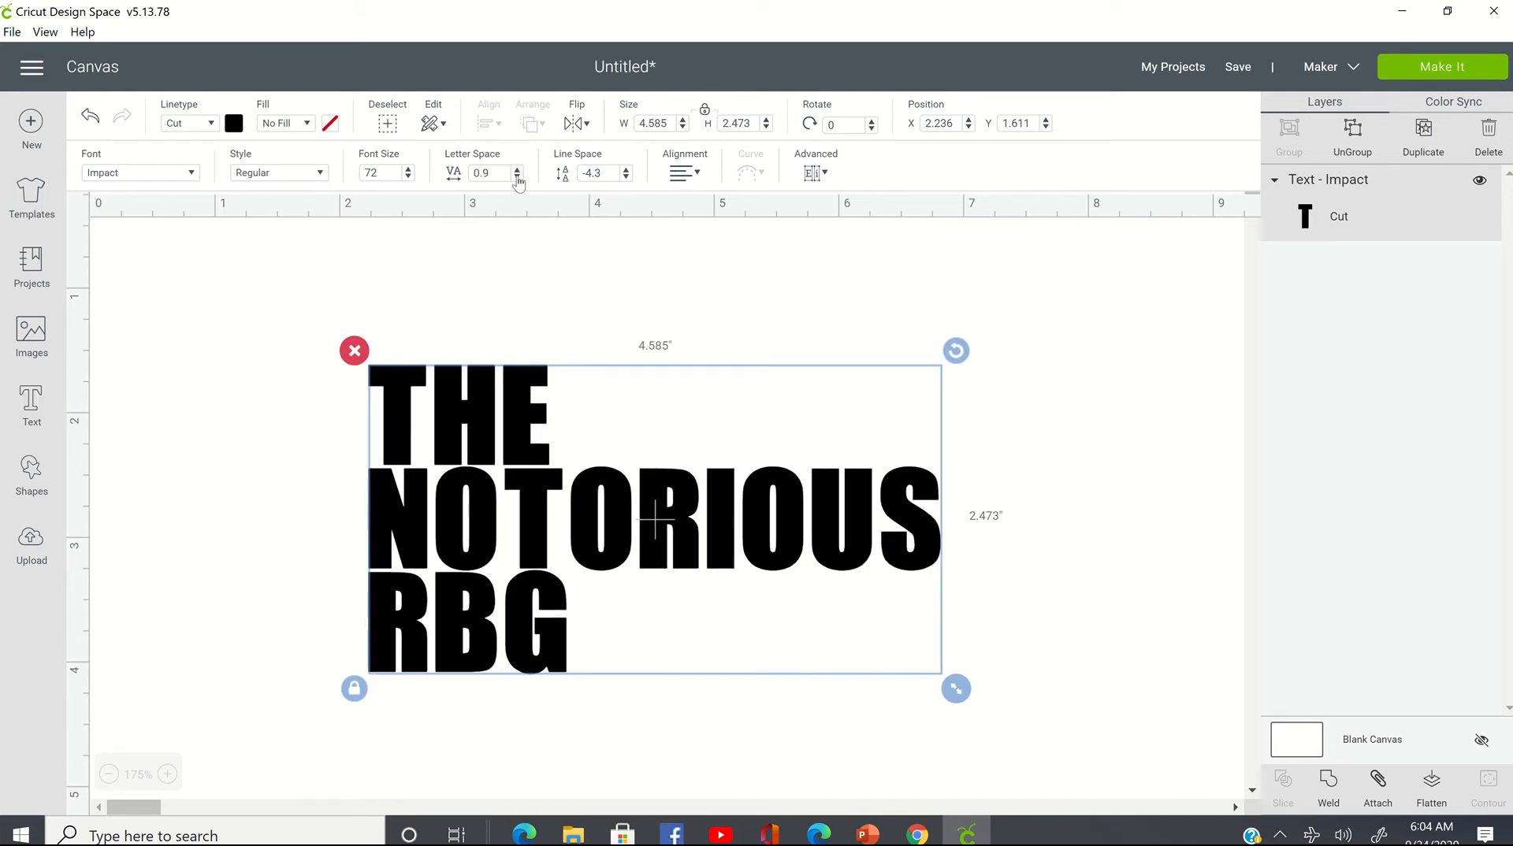
{"action": "left_click", "coordinate": [517, 177]}
{"action": "left_click", "coordinate": [517, 177]}
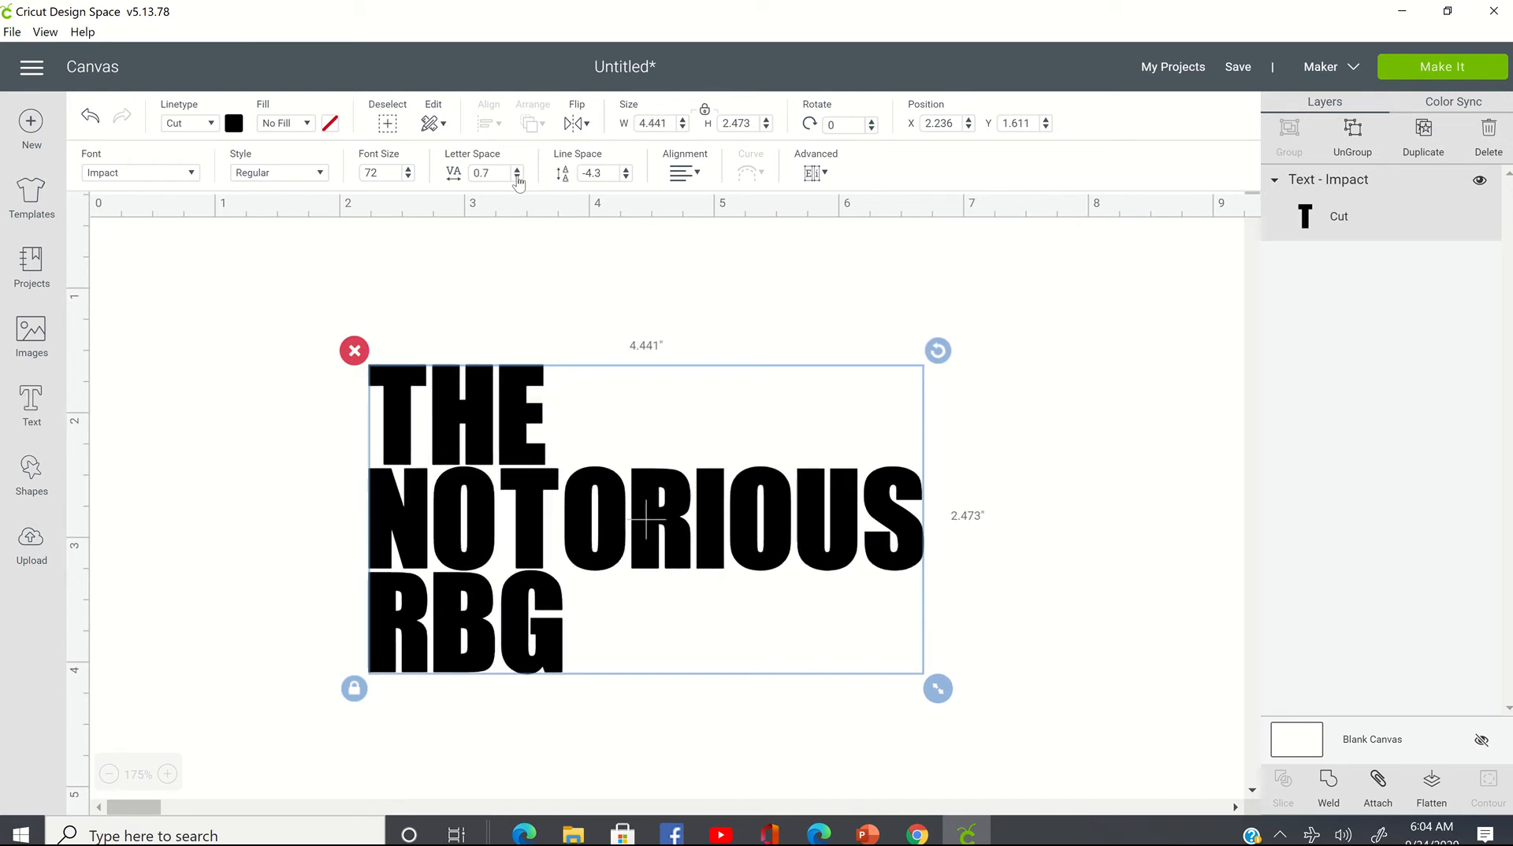
{"action": "left_click", "coordinate": [516, 177]}
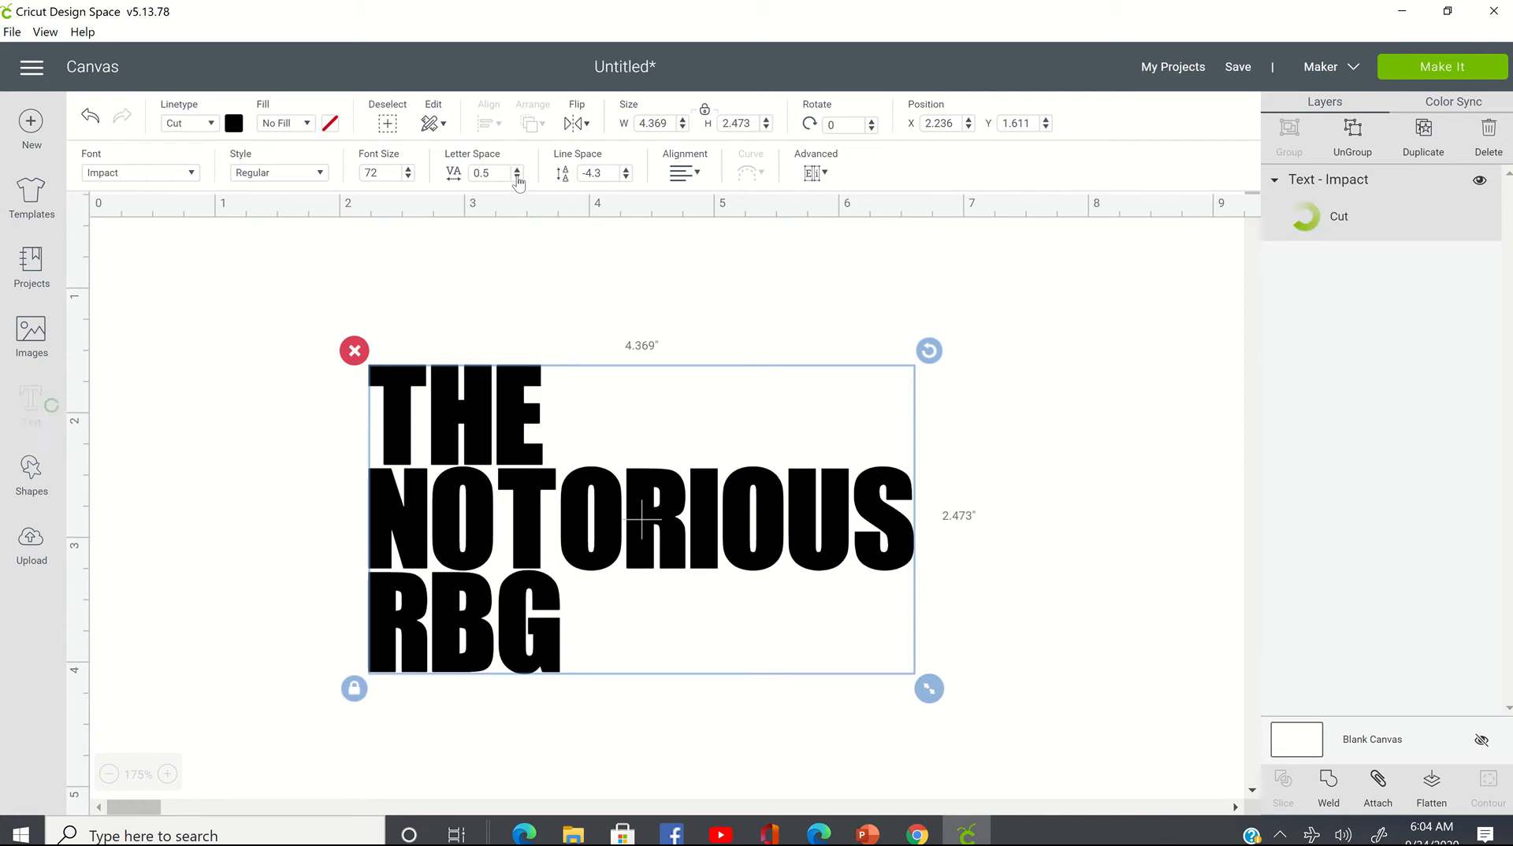
{"action": "left_click", "coordinate": [517, 177]}
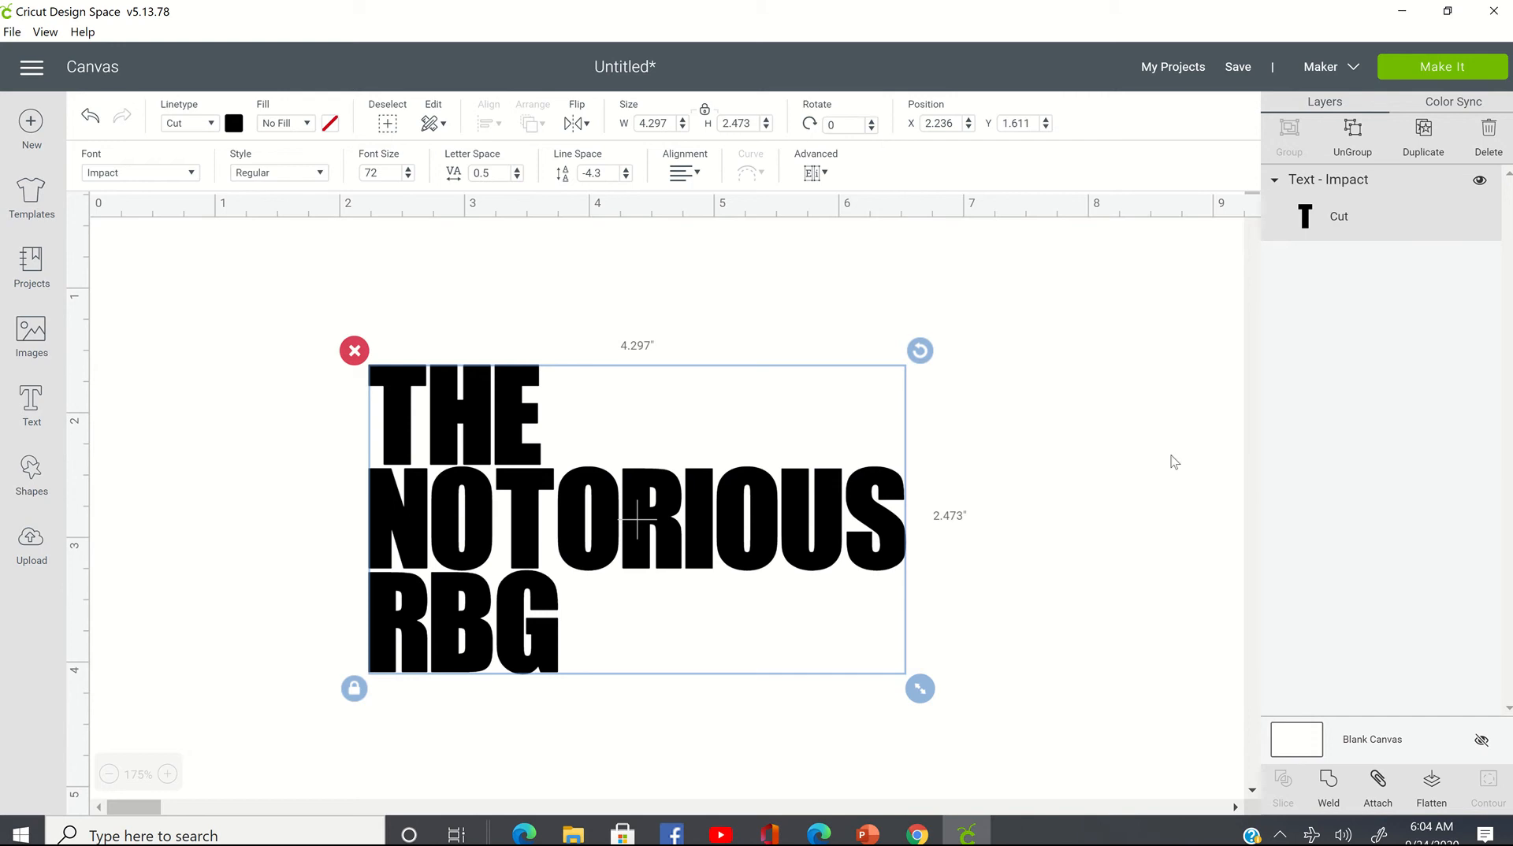
{"action": "left_click", "coordinate": [1071, 462]}
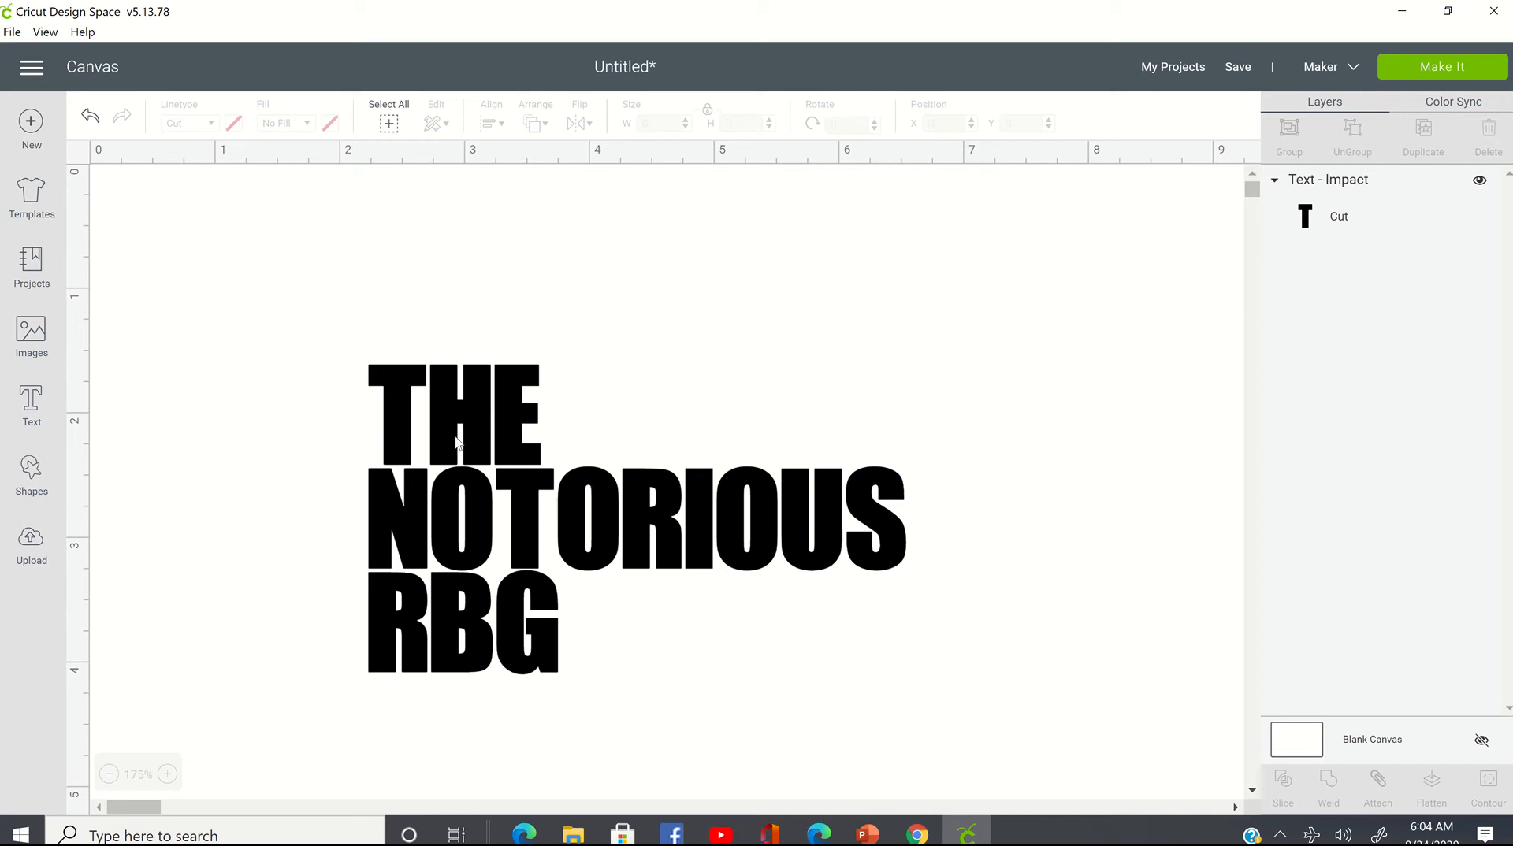
- Ungroup the text into individual letters and nudge the T of NOTORIOUS closer to the O before it
{"action": "left_click", "coordinate": [465, 465]}
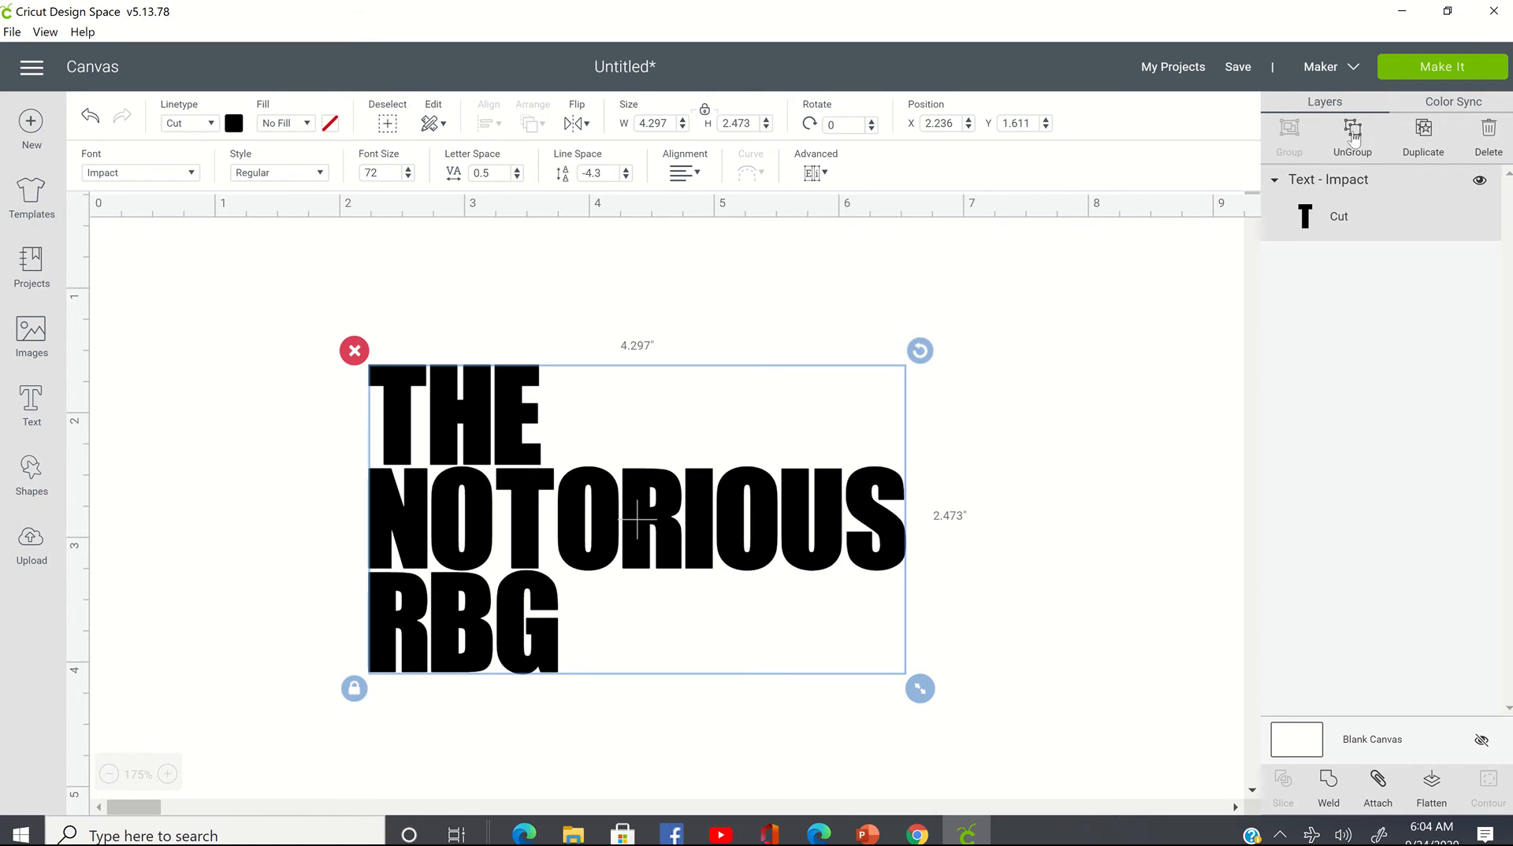
{"action": "left_click", "coordinate": [1353, 152]}
{"action": "left_click", "coordinate": [227, 571]}
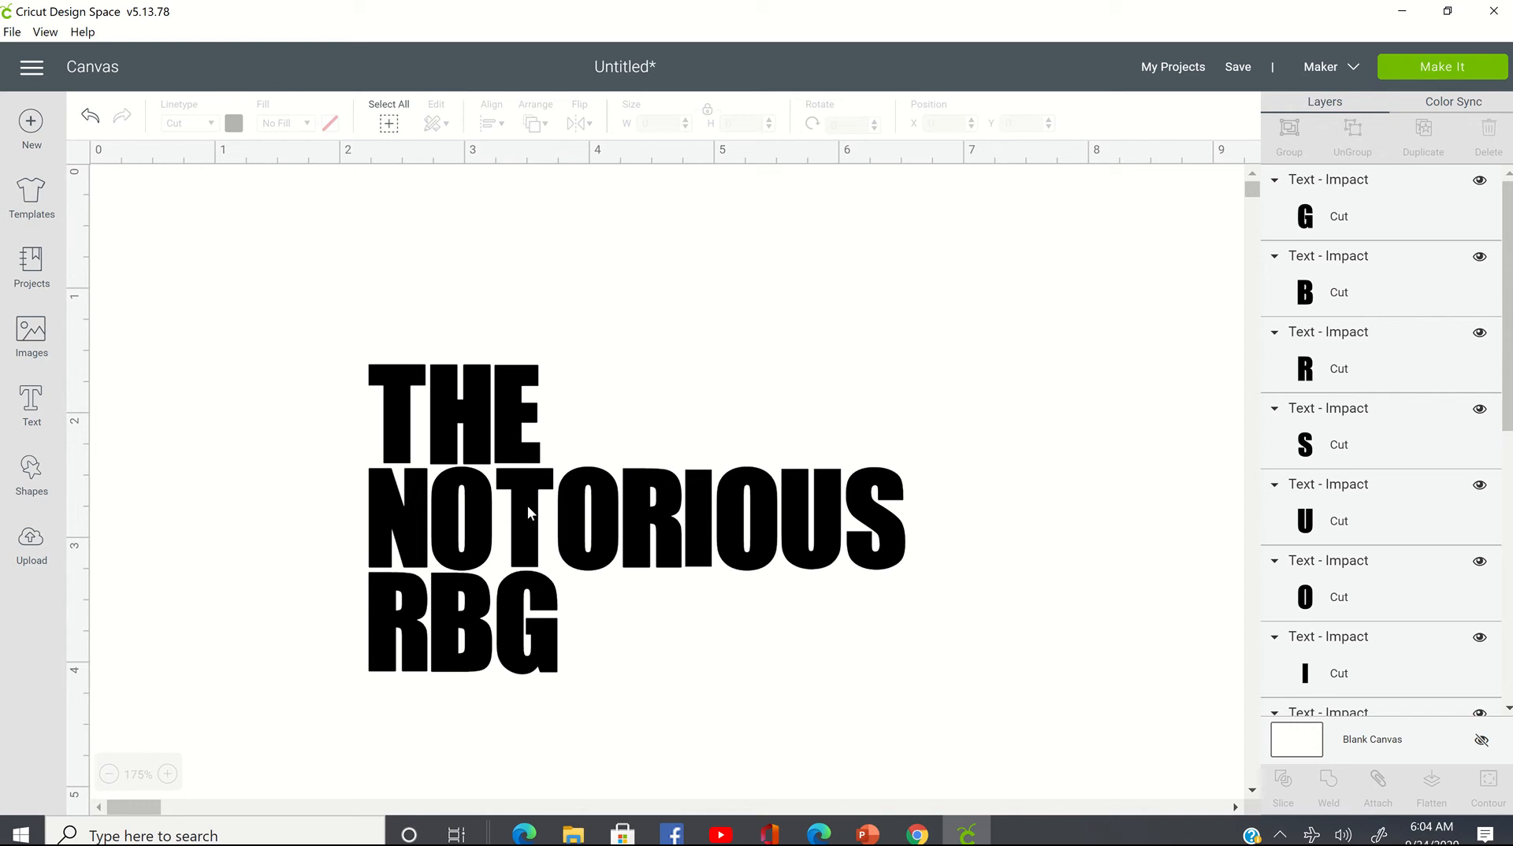
{"action": "mouse_move", "coordinate": [502, 523]}
{"action": "left_mouse_down"}
{"action": "mouse_move", "coordinate": [598, 523]}
{"action": "mouse_move", "coordinate": [473, 543]}
{"action": "mouse_move", "coordinate": [464, 564]}
{"action": "mouse_move", "coordinate": [520, 523]}
{"action": "mouse_move", "coordinate": [501, 528]}
{"action": "left_mouse_up"}
{"action": "left_click", "coordinate": [841, 654]}
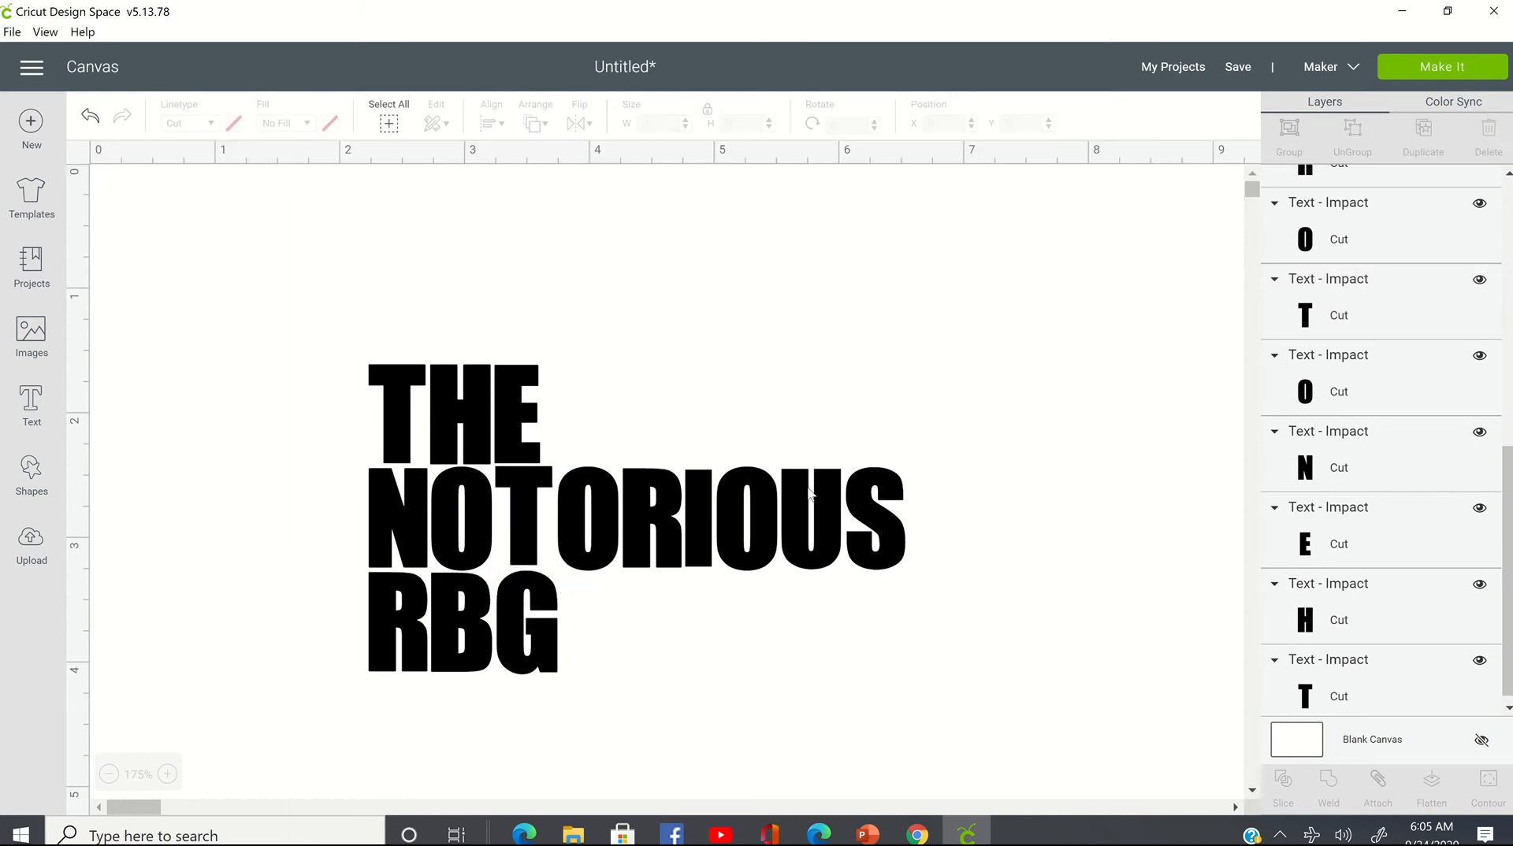
- Shift the letters TORIOUS together slightly left and down to about X 3.23, Y 2.45 inches
{"action": "left_click_drag", "start_coordinate": [976, 499], "coordinate": [499, 513]}
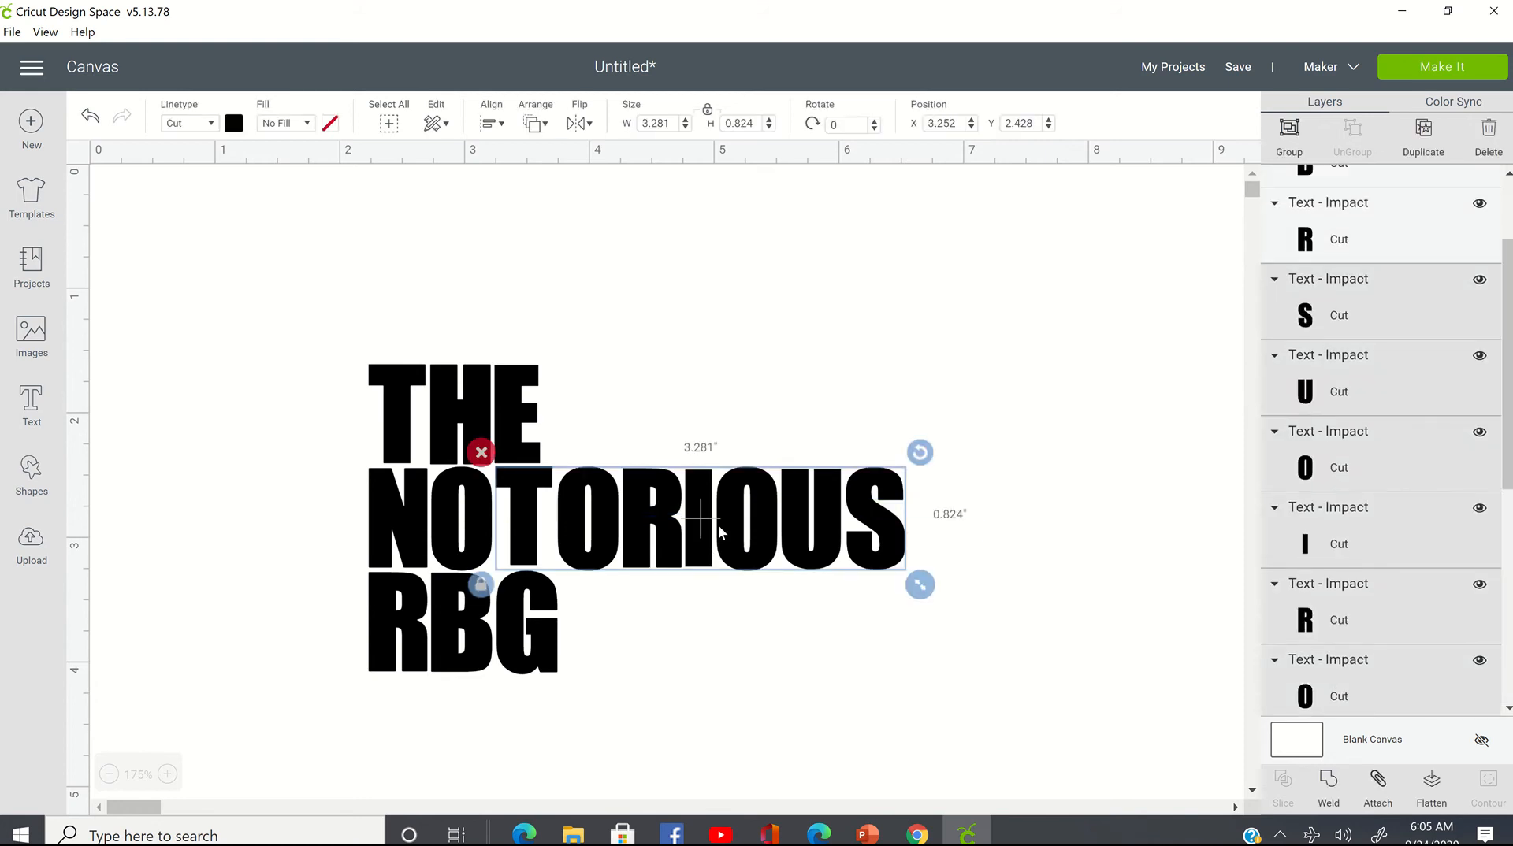
{"action": "left_click", "coordinate": [717, 533]}
{"action": "mouse_move", "coordinate": [716, 531]}
{"action": "left_mouse_down"}
{"action": "mouse_move", "coordinate": [700, 525]}
{"action": "mouse_move", "coordinate": [712, 534]}
{"action": "left_mouse_up"}
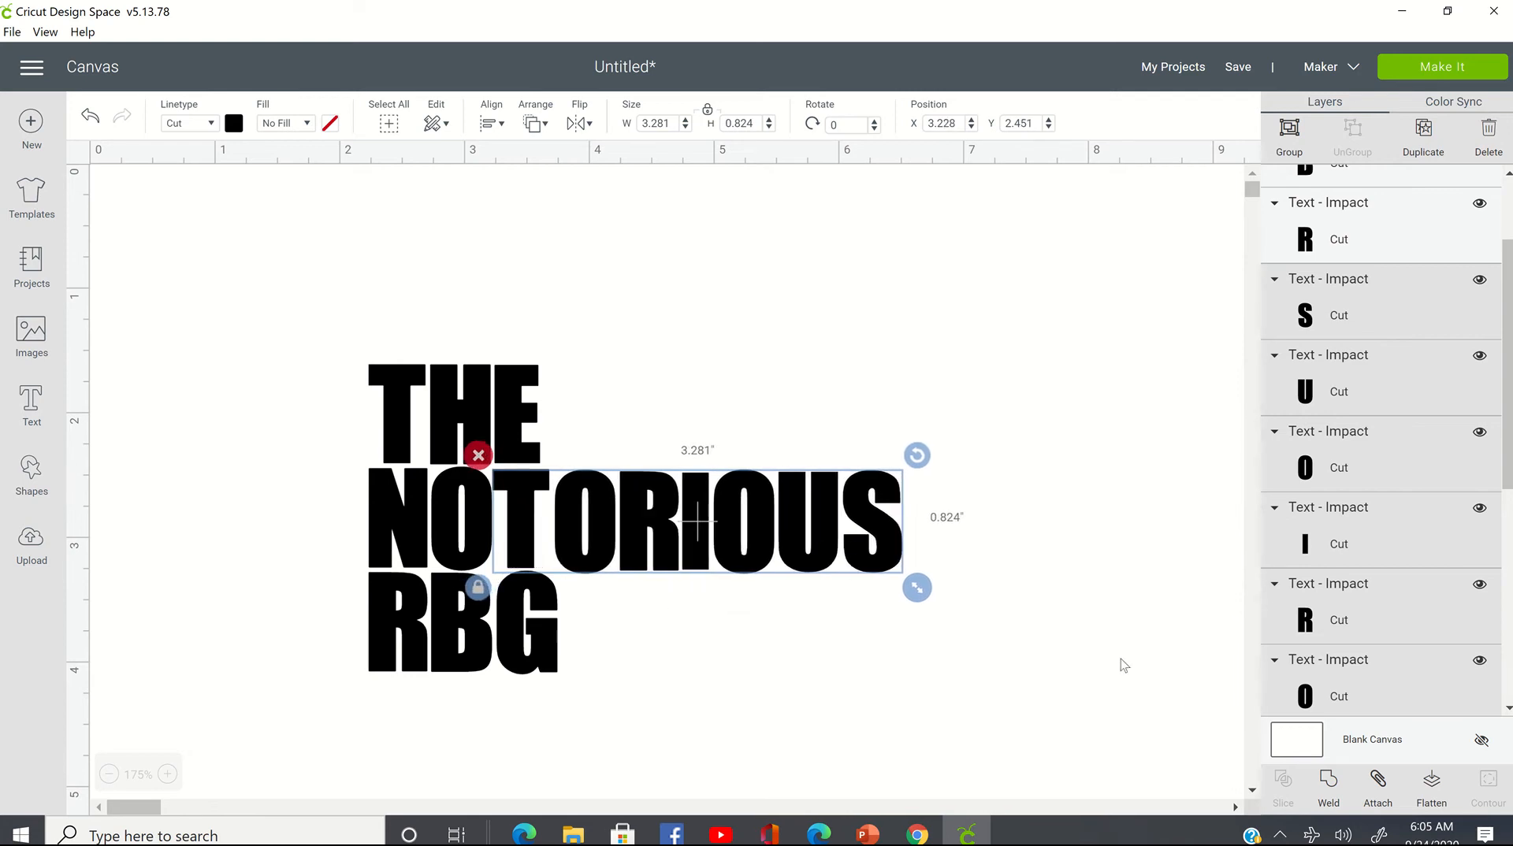
{"action": "left_click", "coordinate": [787, 700]}
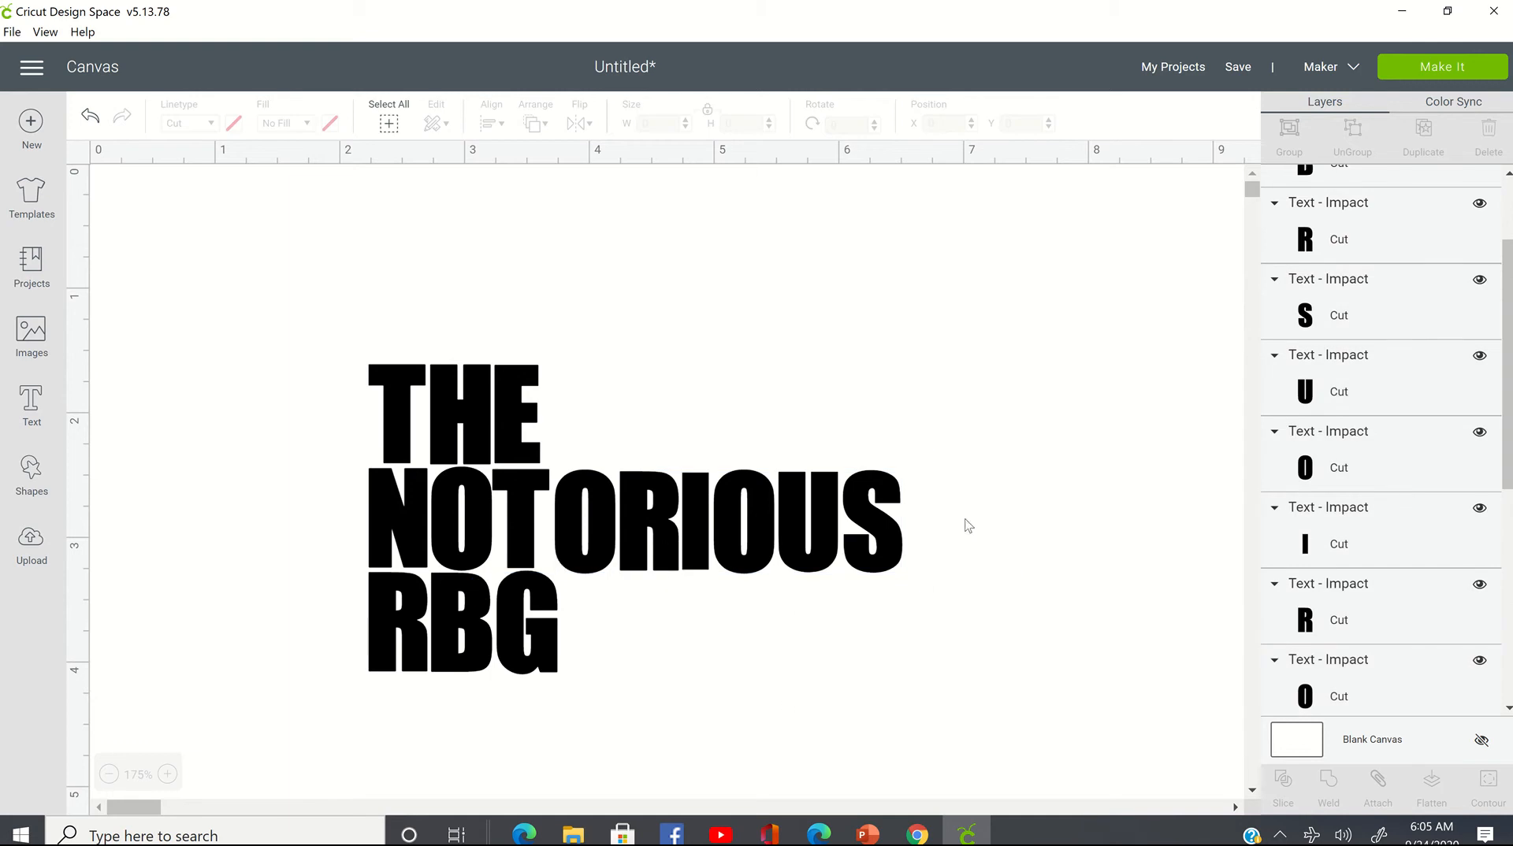
{"action": "left_click_drag", "start_coordinate": [949, 517], "coordinate": [537, 509]}
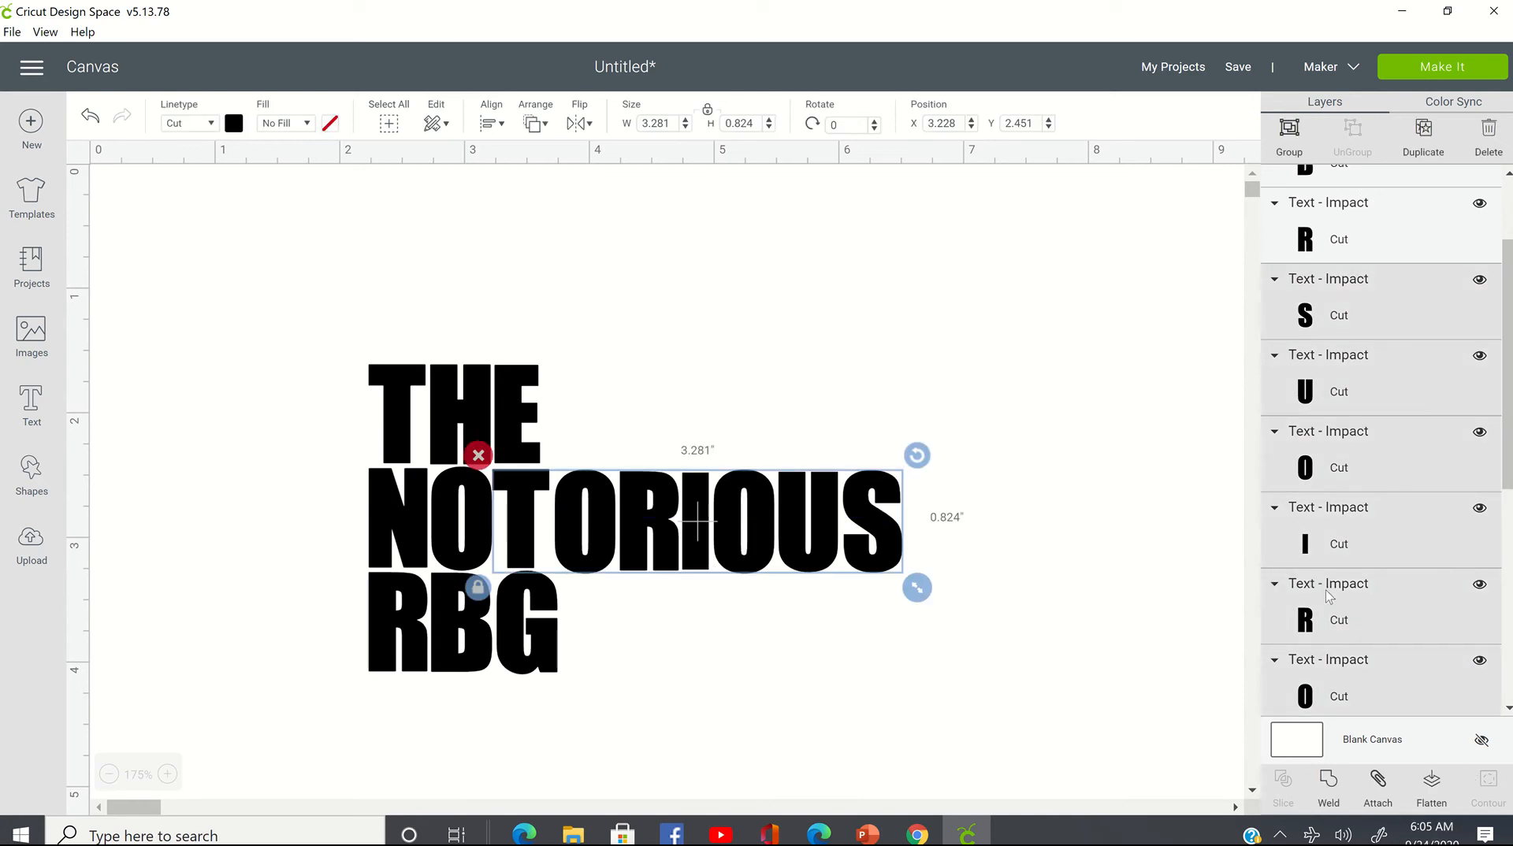
{"action": "scroll", "coordinate": [1347, 602], "scroll_direction": "down", "scroll_amount": 1}
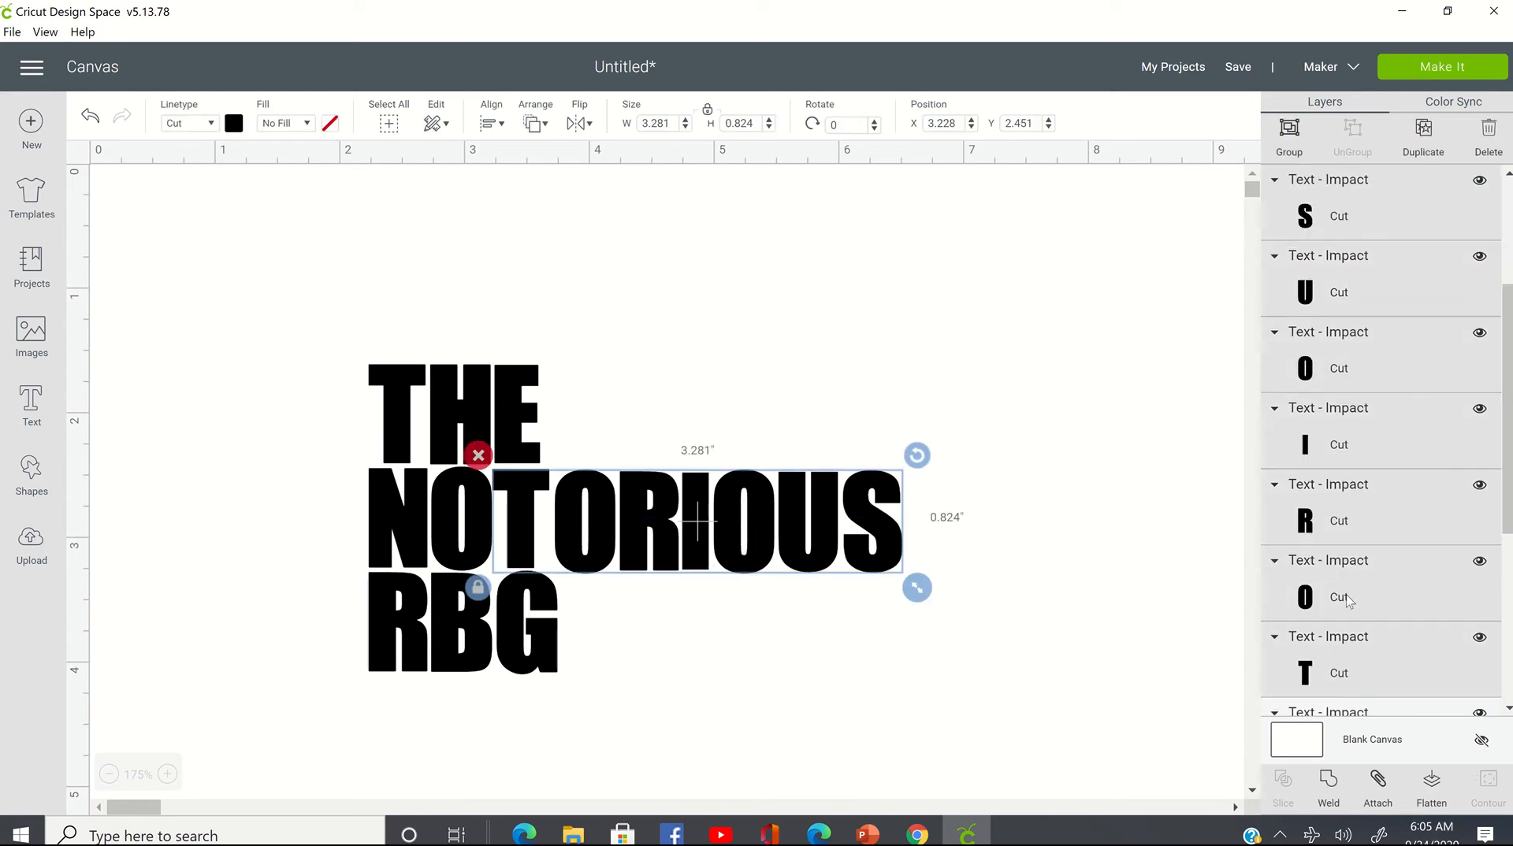
{"action": "left_click", "coordinate": [1377, 684]}
{"action": "left_click", "coordinate": [932, 479]}
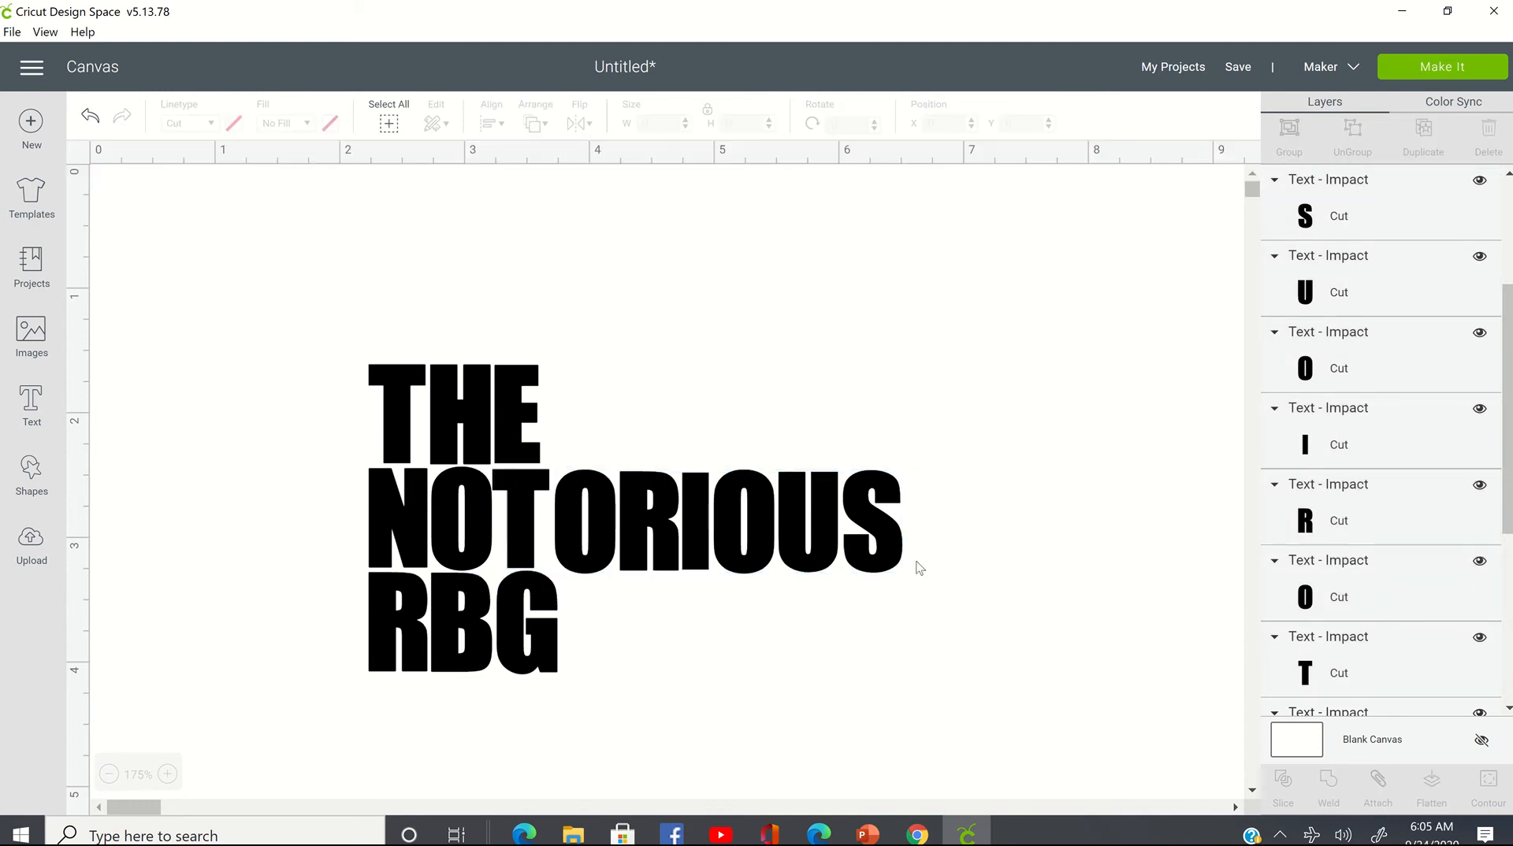
- Shift the letters ORIOUS together left to X 3.69 inches, closing the gap after the T
{"action": "left_click_drag", "start_coordinate": [944, 524], "coordinate": [570, 537]}
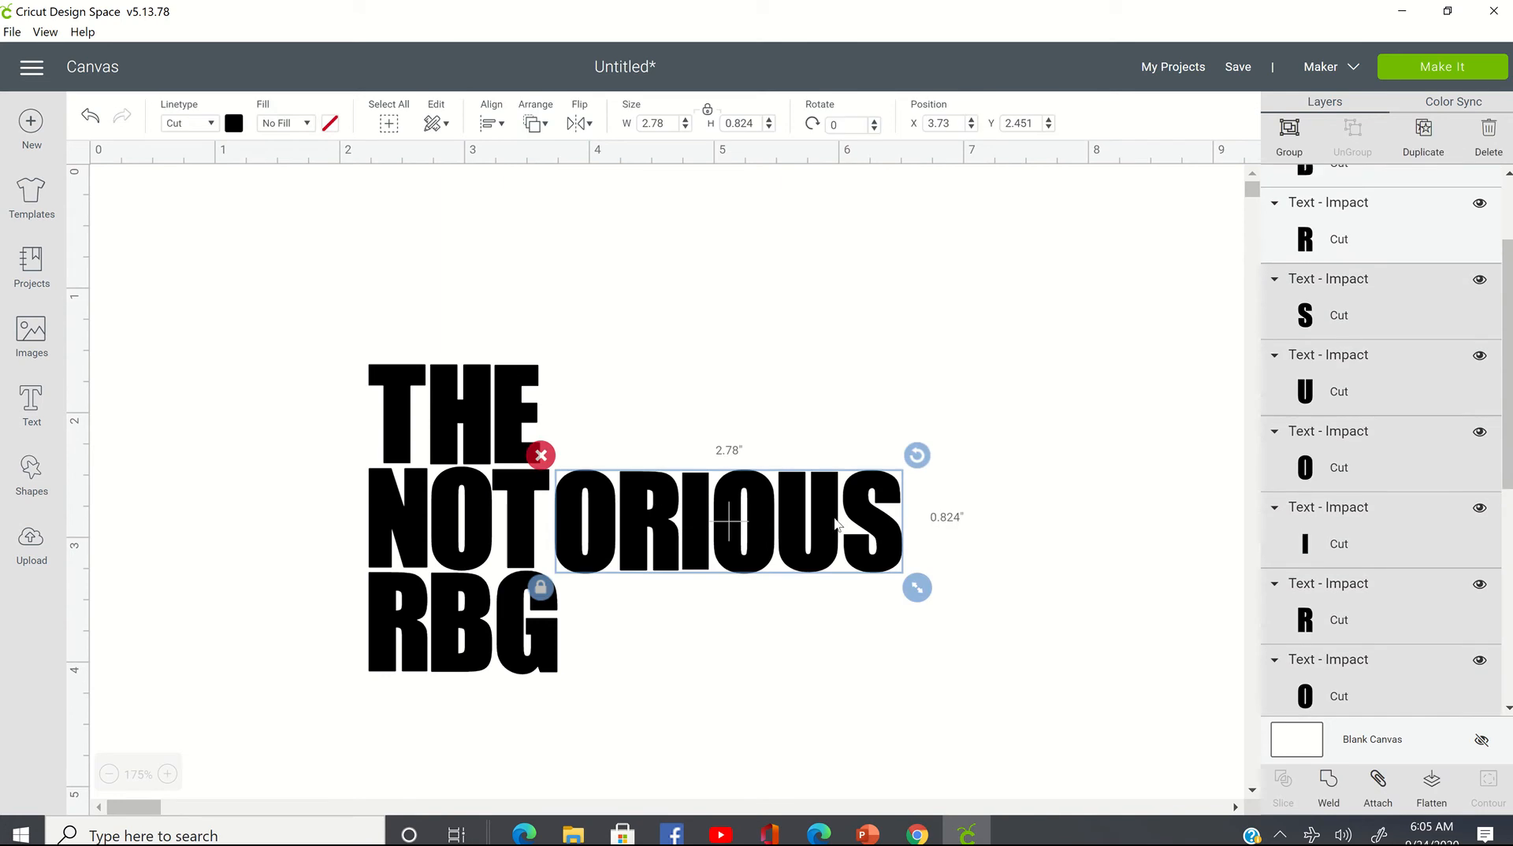
{"action": "left_click_drag", "start_coordinate": [831, 520], "coordinate": [821, 522]}
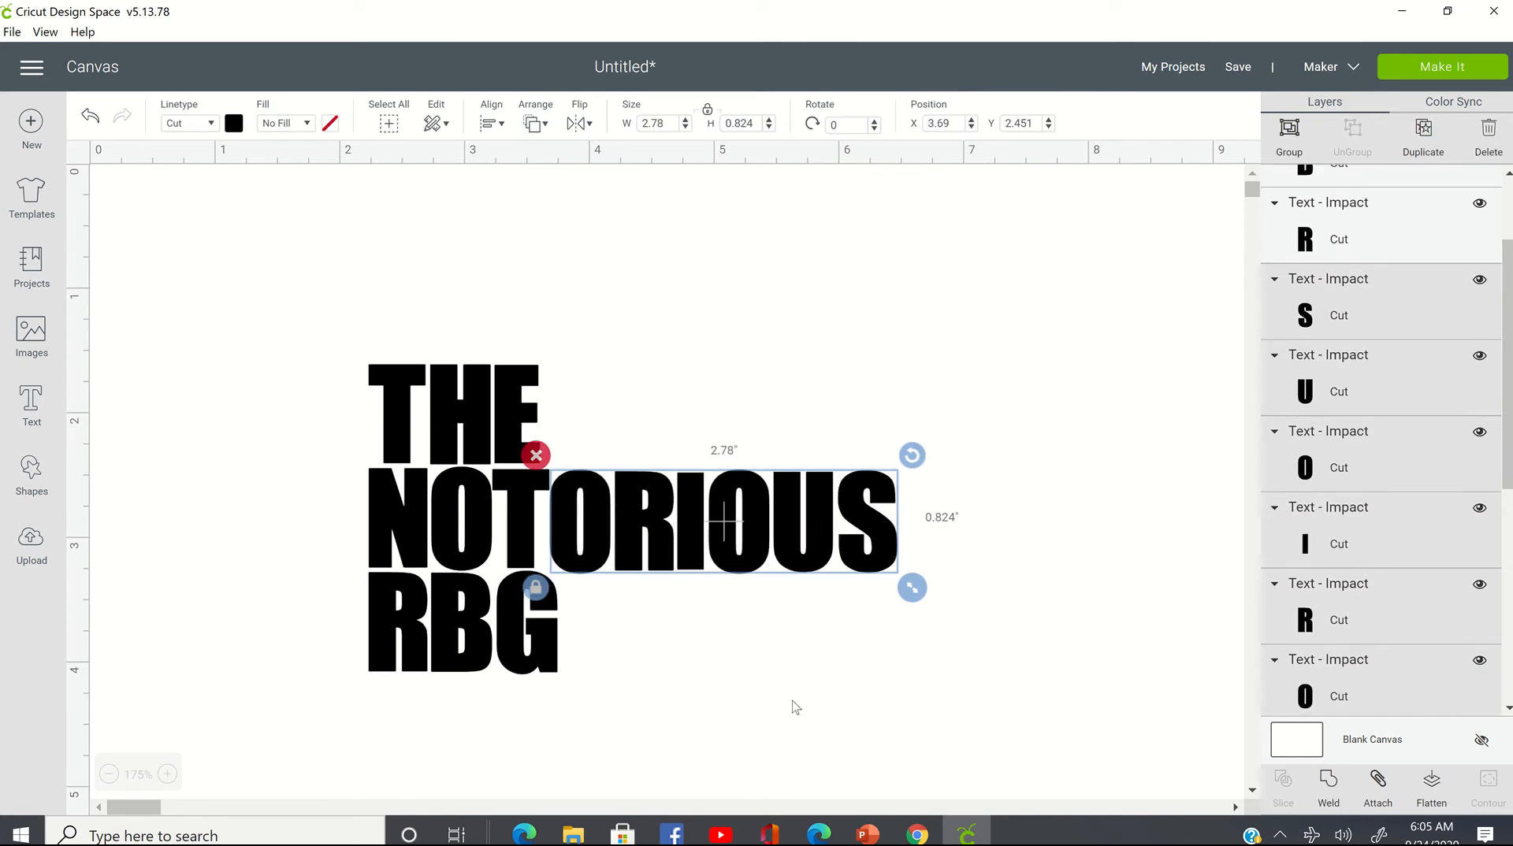
{"action": "left_click", "coordinate": [775, 371]}
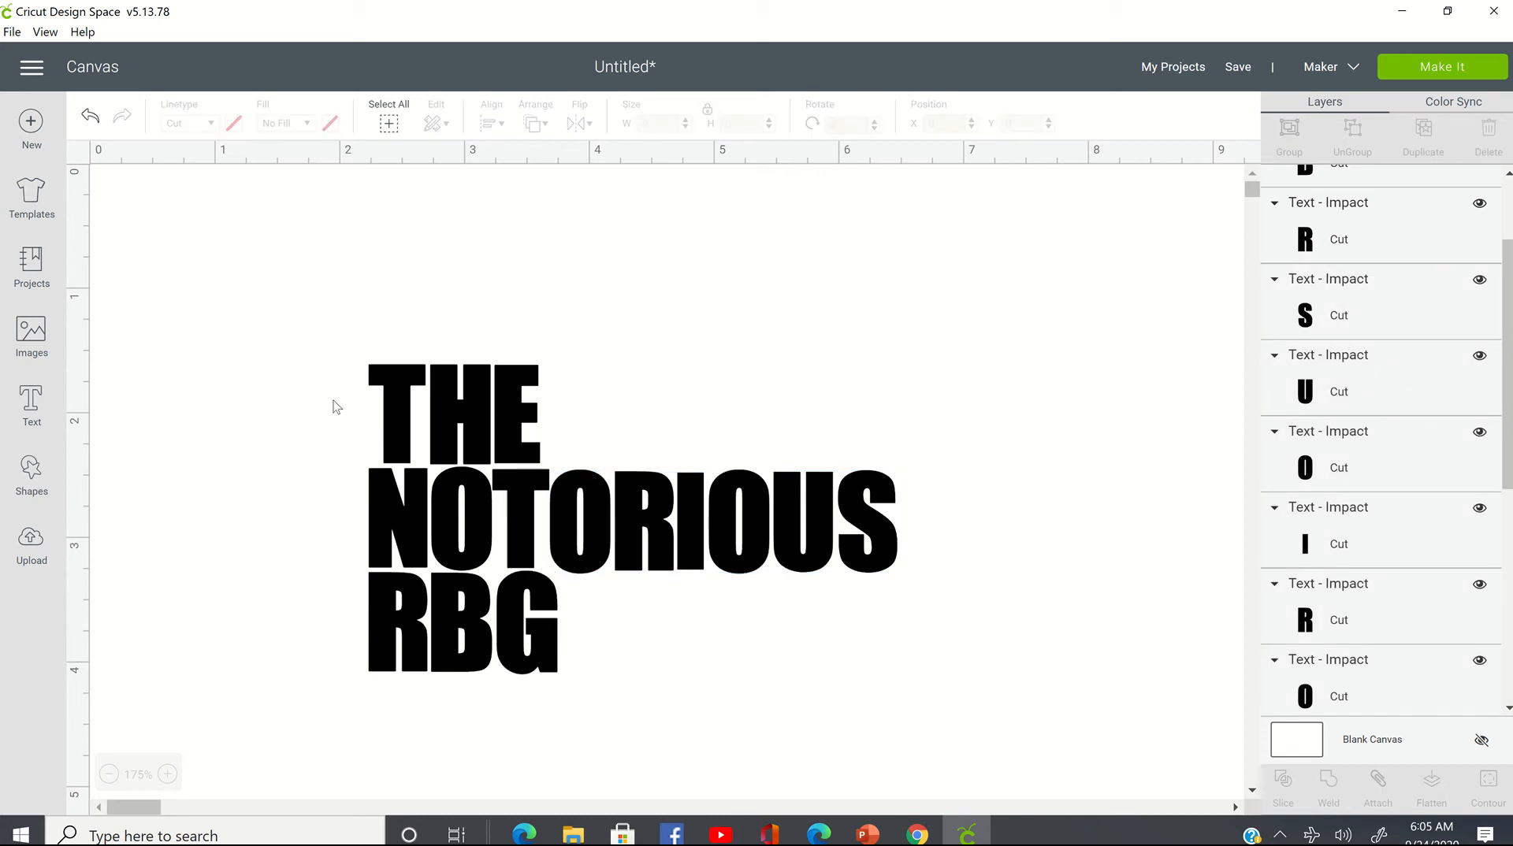
- Group the letters of each line separately into the words THE, NOTORIOUS and RBG
{"action": "left_click_drag", "start_coordinate": [333, 396], "coordinate": [633, 441]}
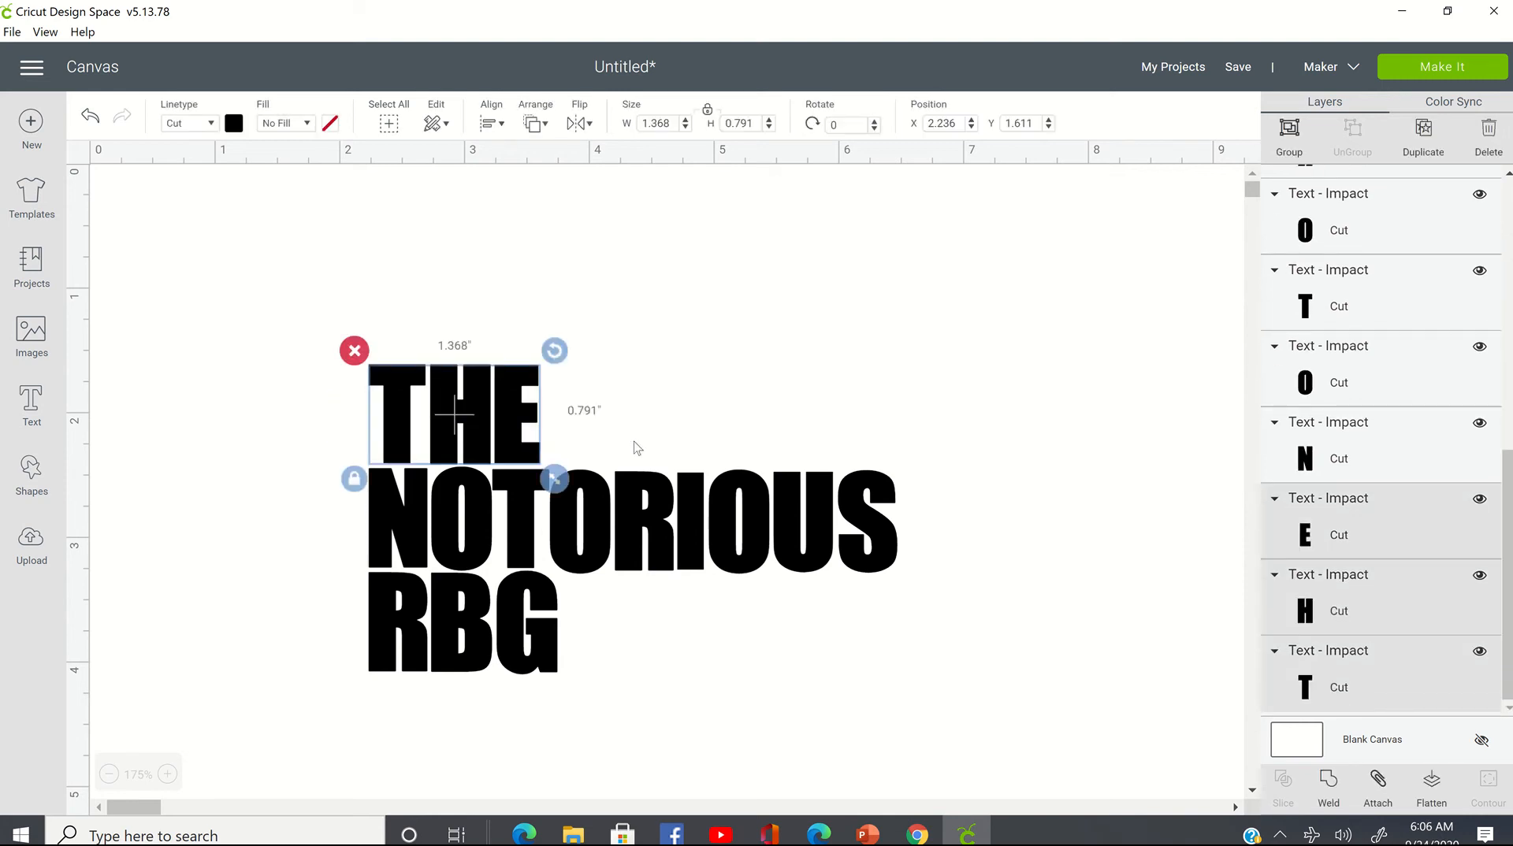
{"action": "left_click", "coordinate": [1296, 129]}
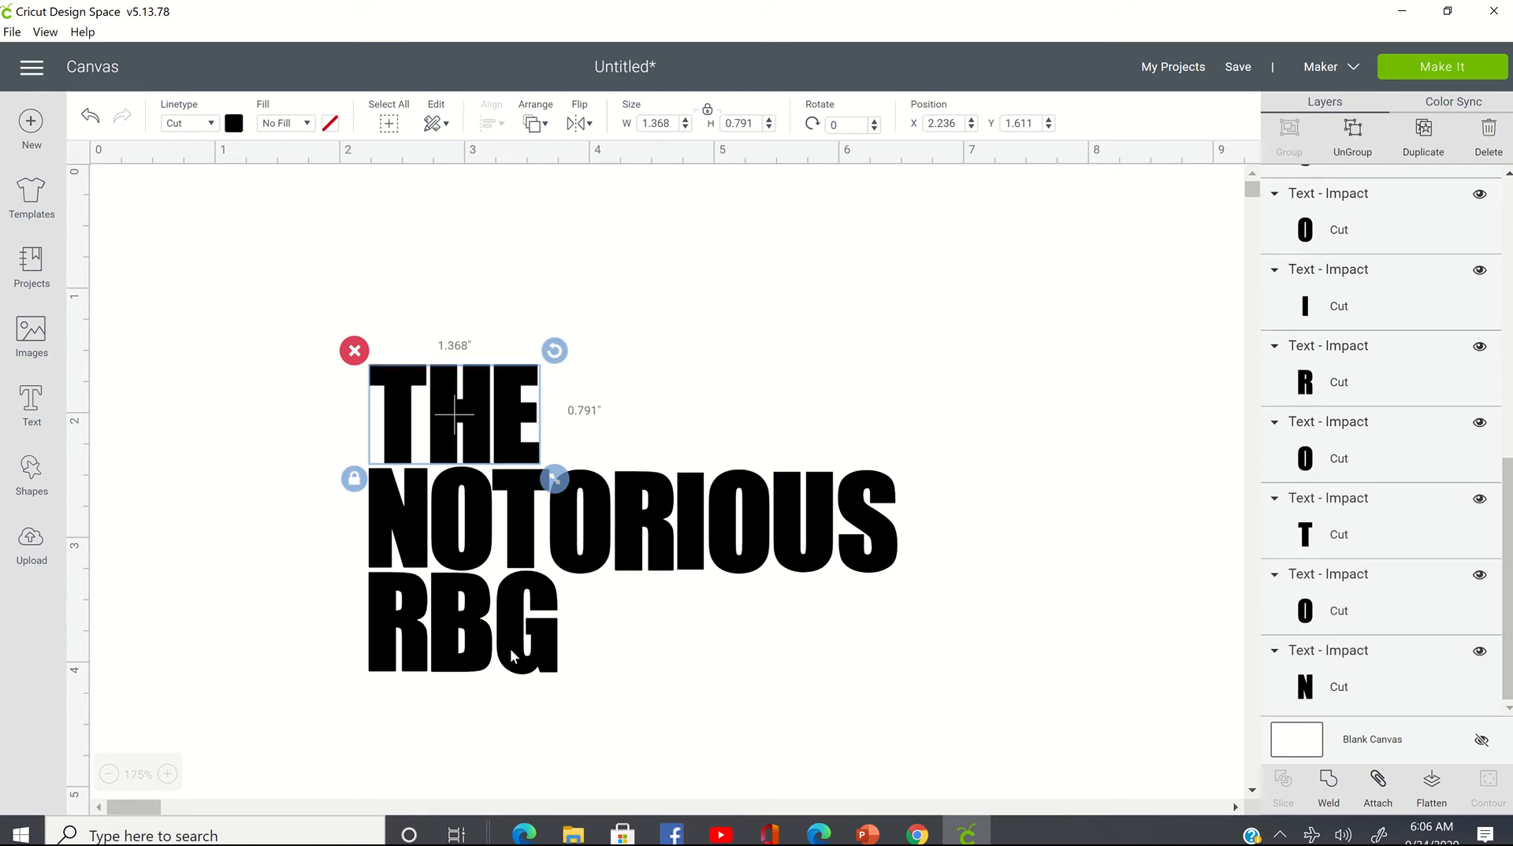
{"action": "left_click", "coordinate": [266, 547]}
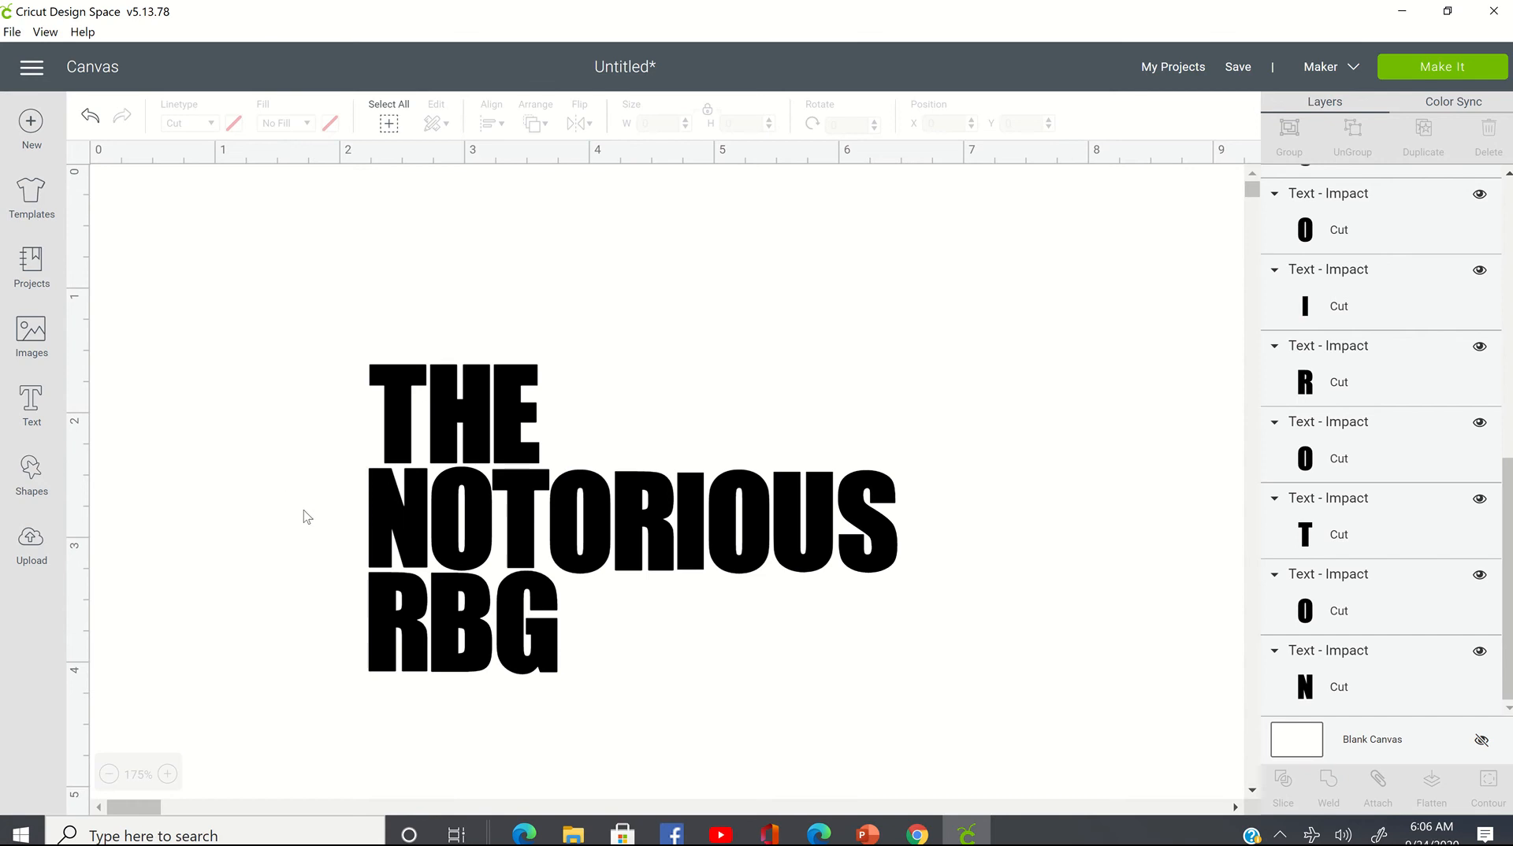
{"action": "left_click_drag", "start_coordinate": [288, 497], "coordinate": [1007, 539]}
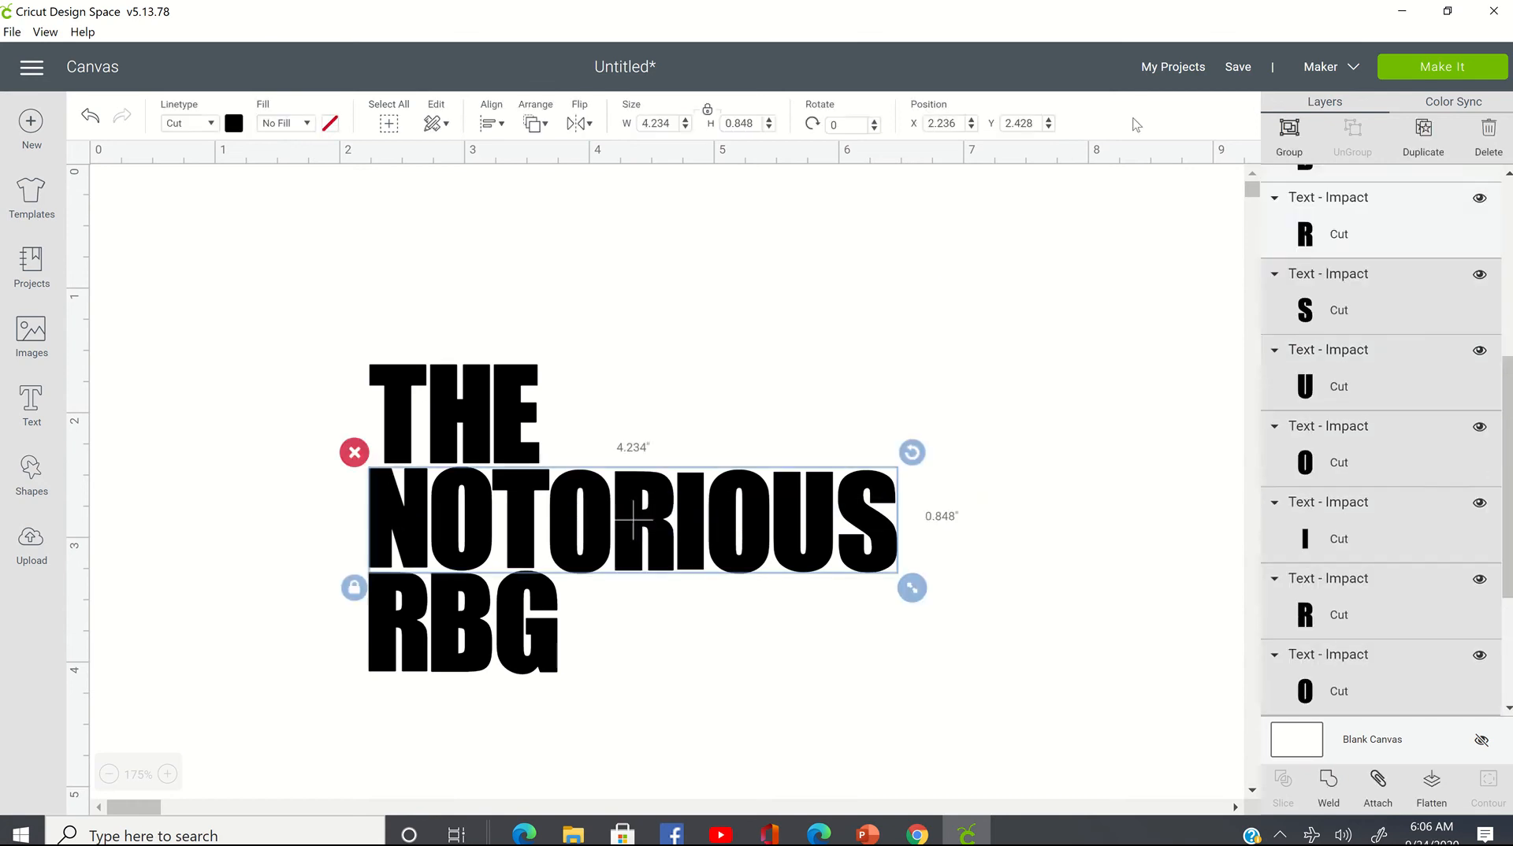
{"action": "left_click", "coordinate": [1282, 136]}
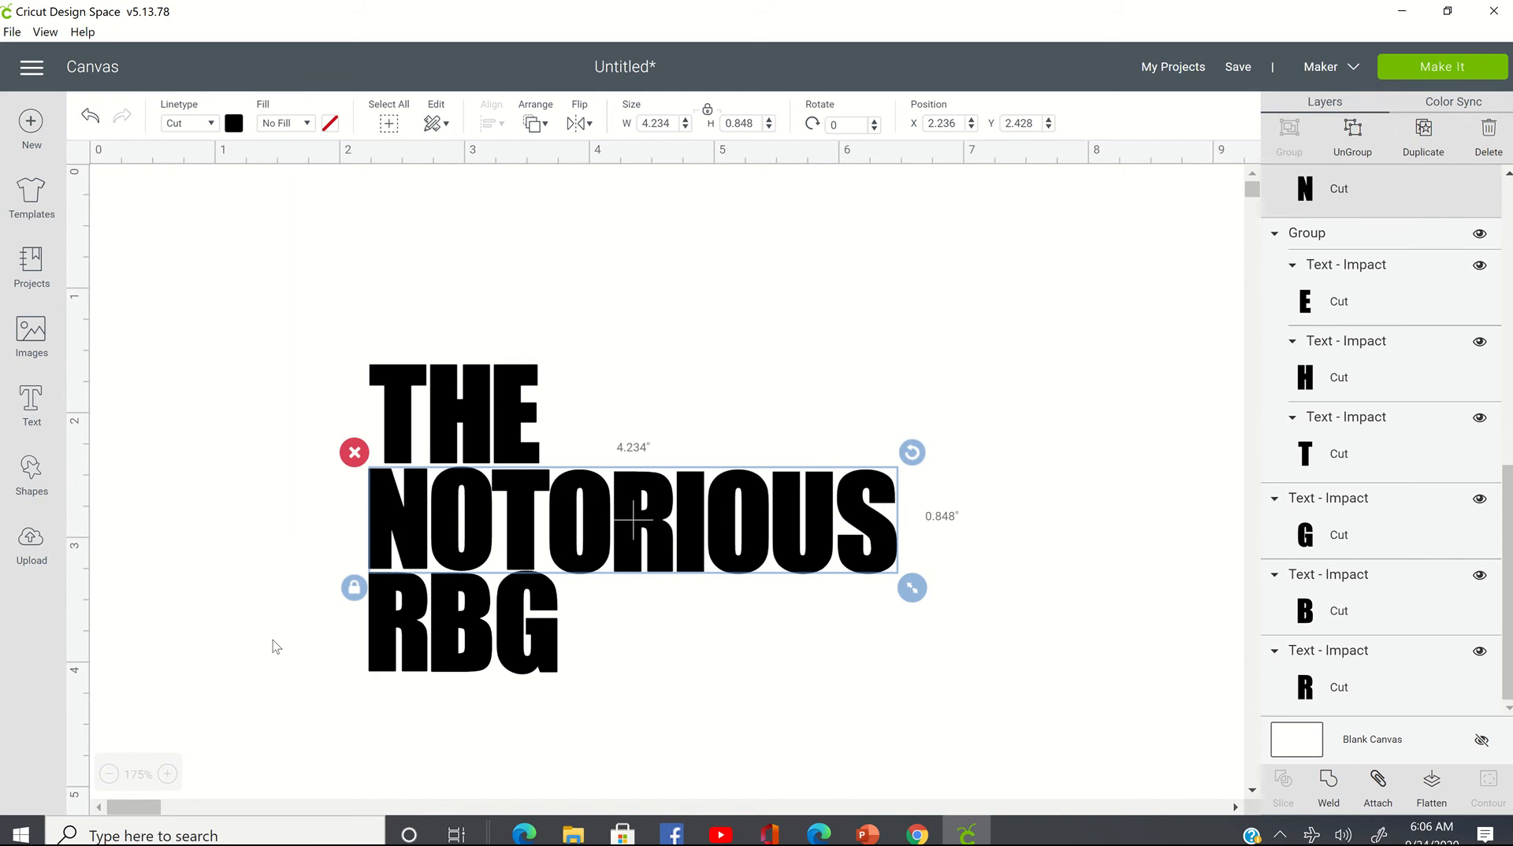
{"action": "left_click", "coordinate": [292, 617]}
{"action": "left_click_drag", "start_coordinate": [288, 617], "coordinate": [685, 651]}
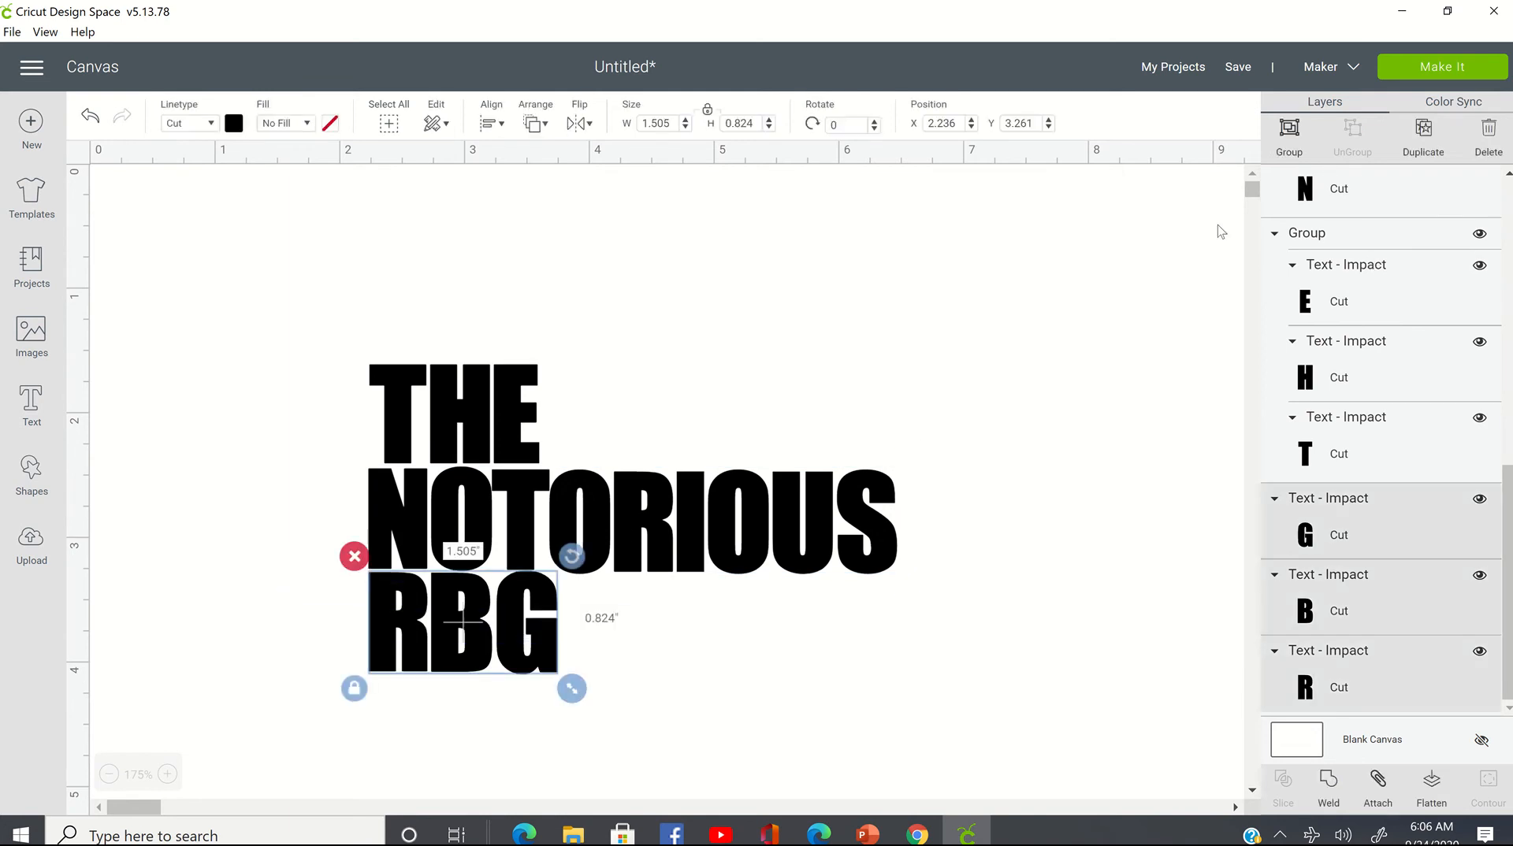
{"action": "left_click", "coordinate": [1302, 129]}
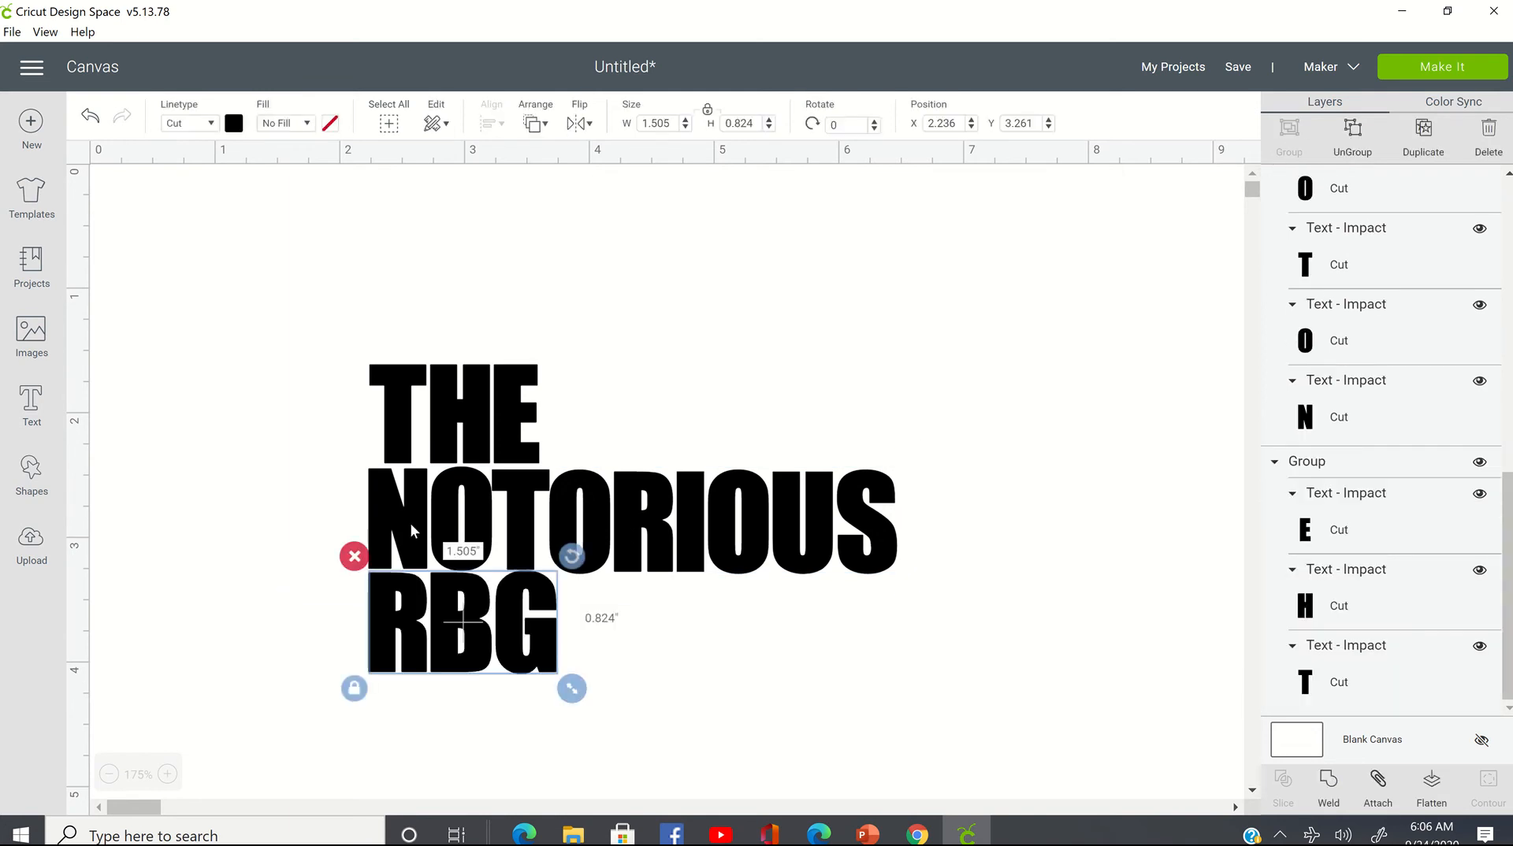
- Space the word groups apart: THE at about X 1.4, Y 1.1, NOTORIOUS at X 1.9, Y 3.6, RBG at X 2.4, Y 6.1 inches
{"action": "left_click_drag", "start_coordinate": [468, 435], "coordinate": [367, 375]}
{"action": "left_click_drag", "start_coordinate": [431, 509], "coordinate": [324, 437]}
{"action": "left_click_drag", "start_coordinate": [715, 493], "coordinate": [680, 468]}
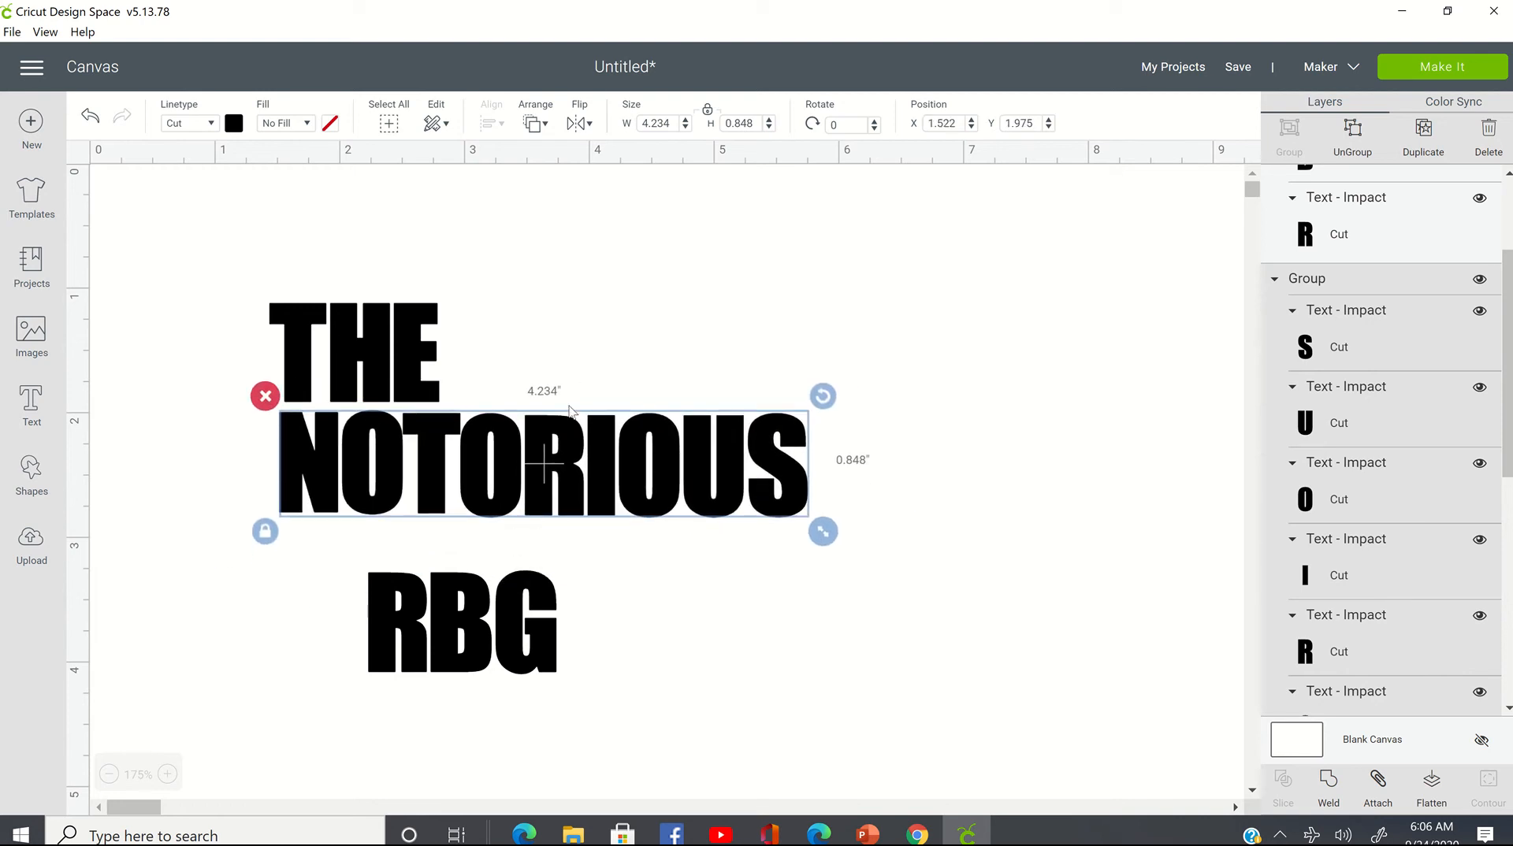
{"action": "left_click", "coordinate": [423, 345]}
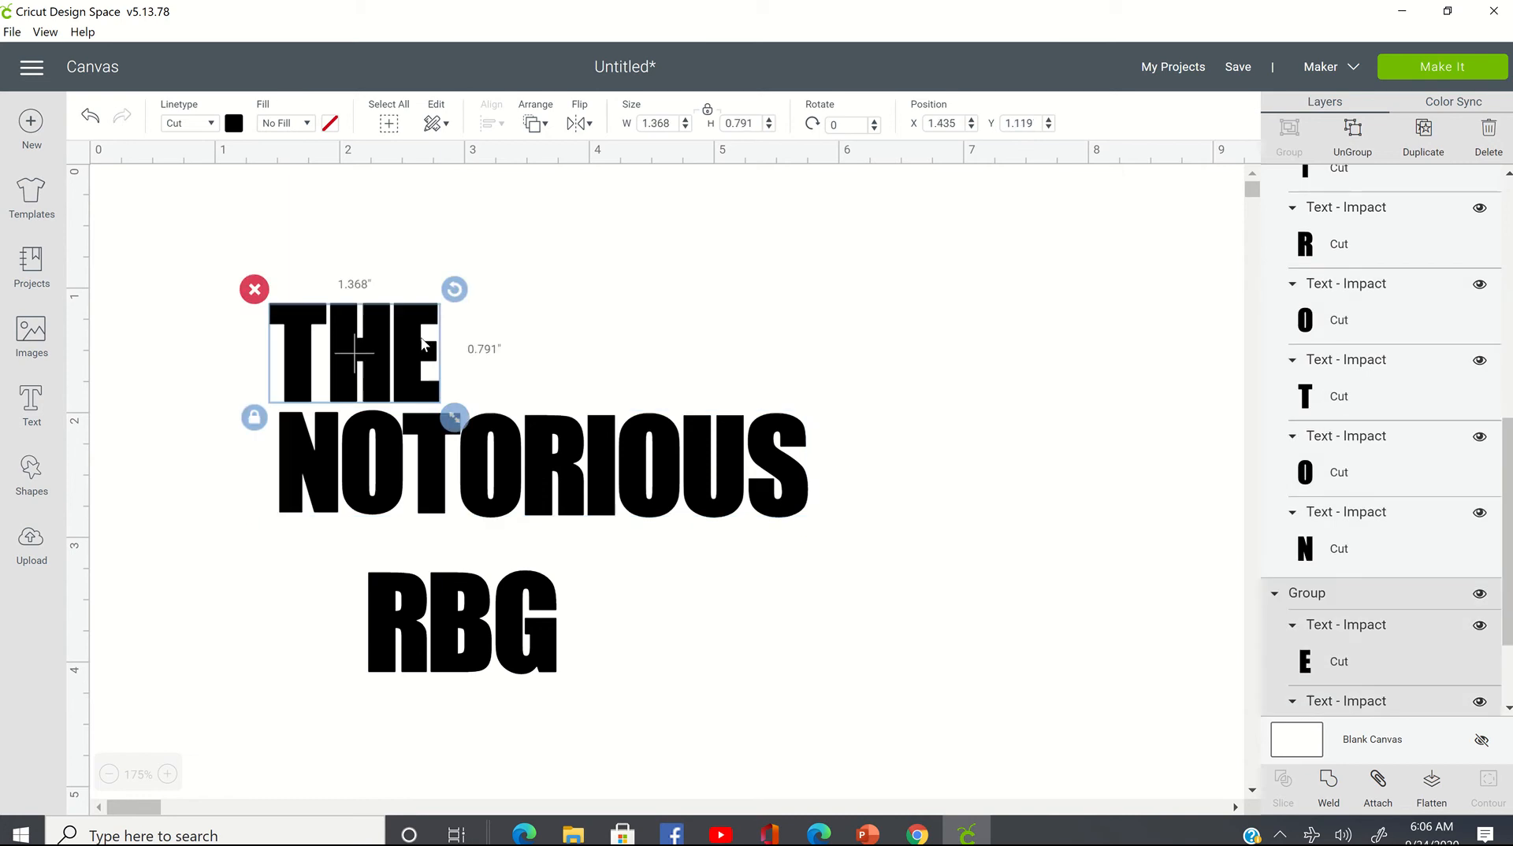
{"action": "left_click", "coordinate": [109, 775]}
{"action": "left_click", "coordinate": [108, 776]}
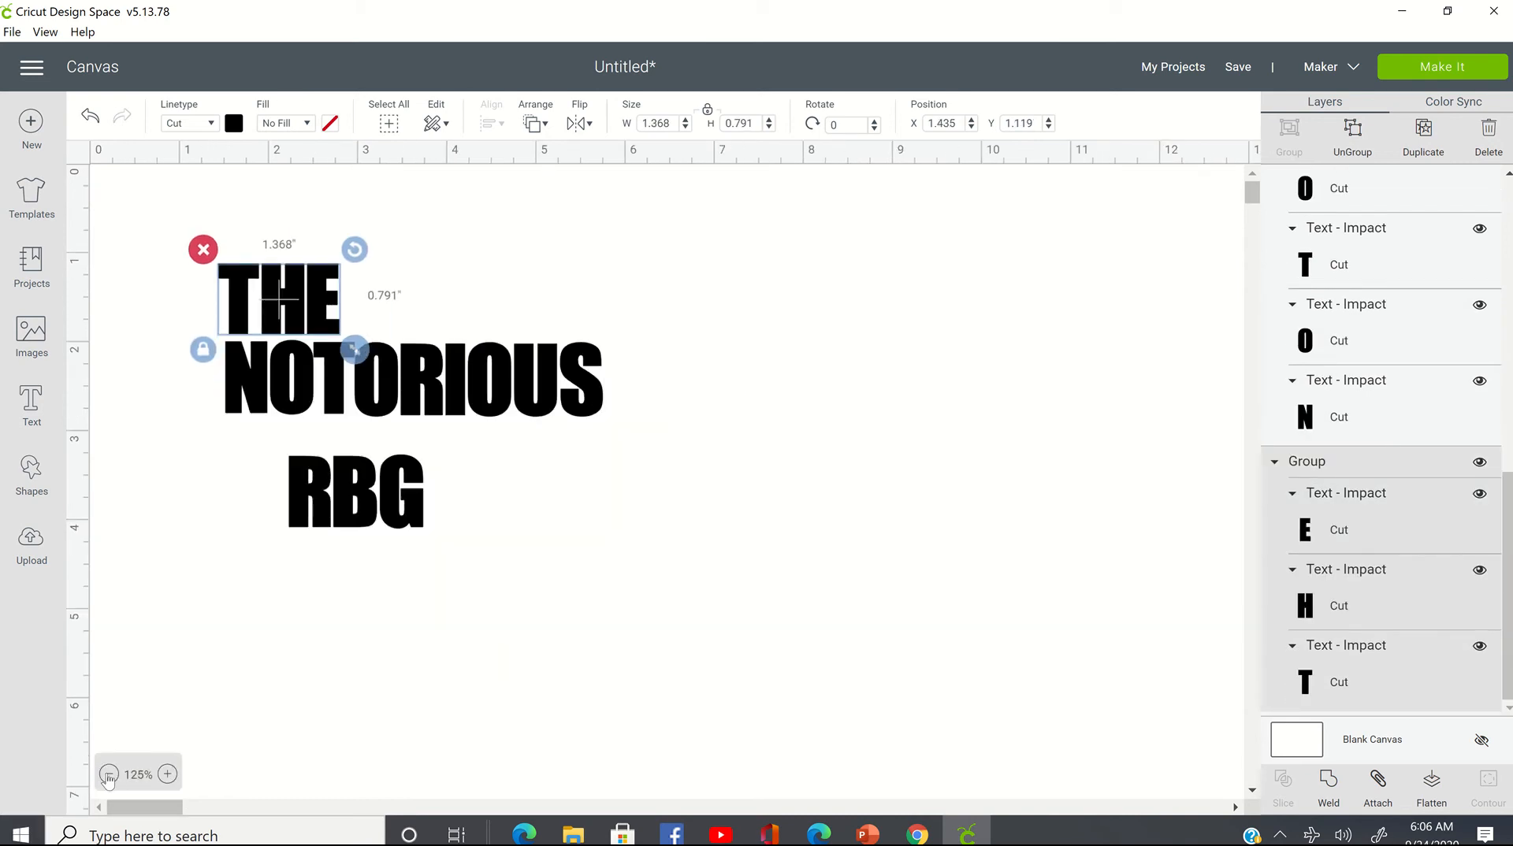
{"action": "left_click", "coordinate": [109, 775]}
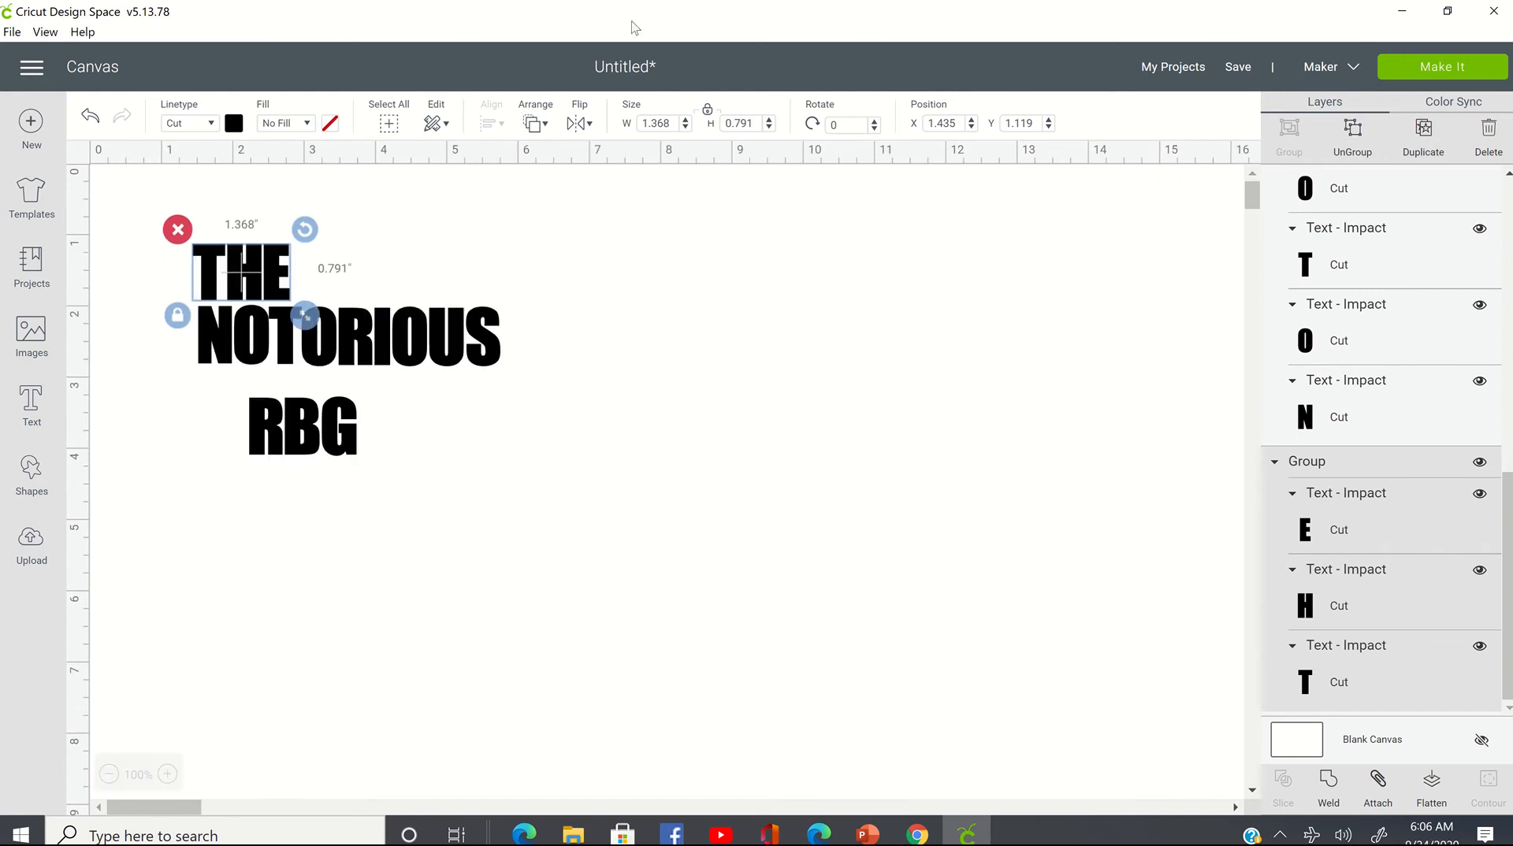
{"action": "left_click_drag", "start_coordinate": [310, 438], "coordinate": [311, 483]}
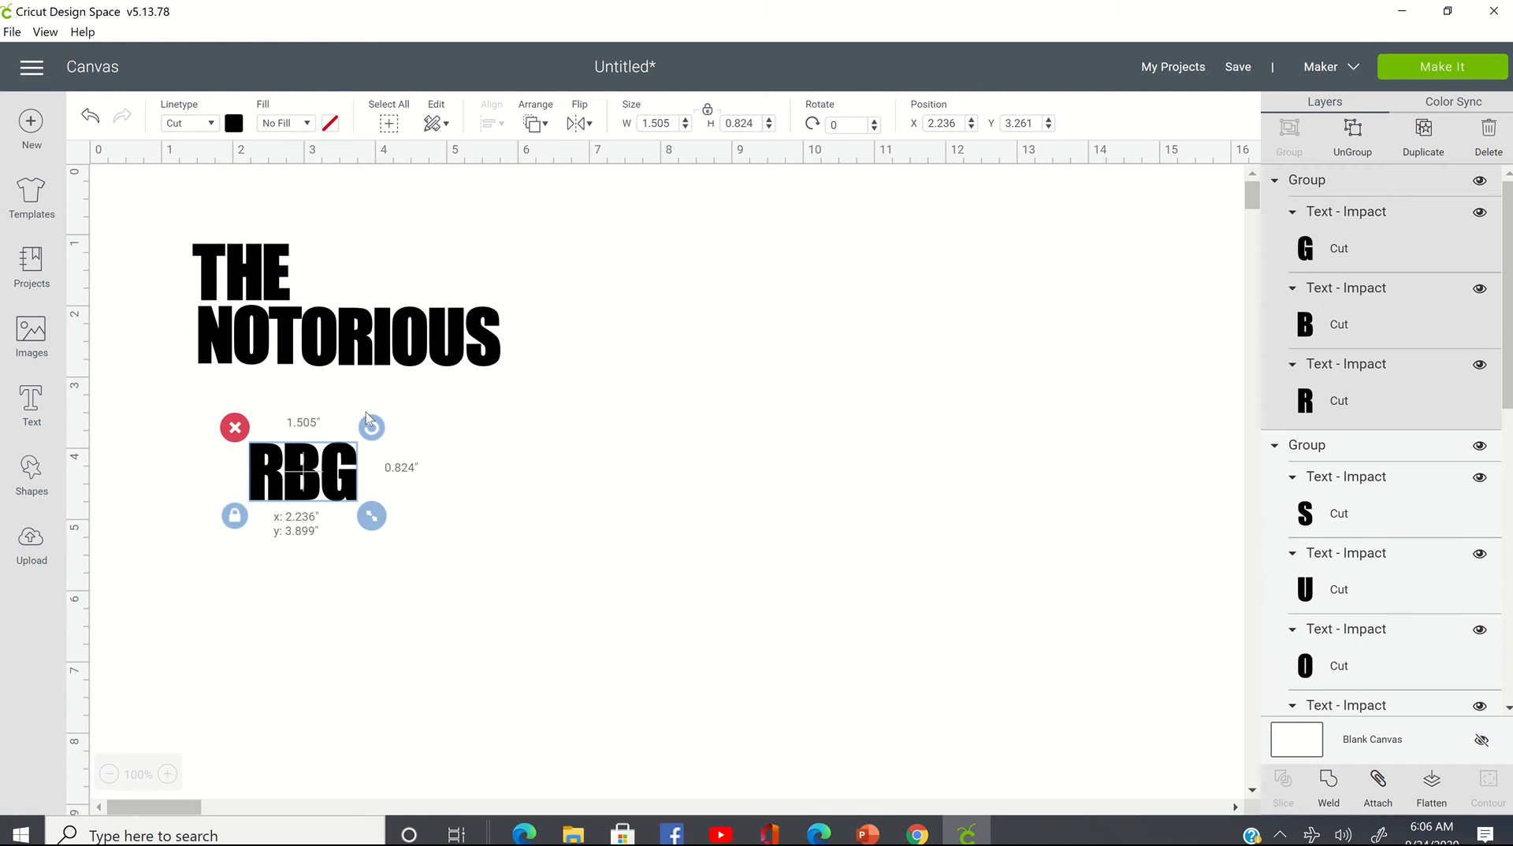
{"action": "left_click_drag", "start_coordinate": [386, 344], "coordinate": [411, 459]}
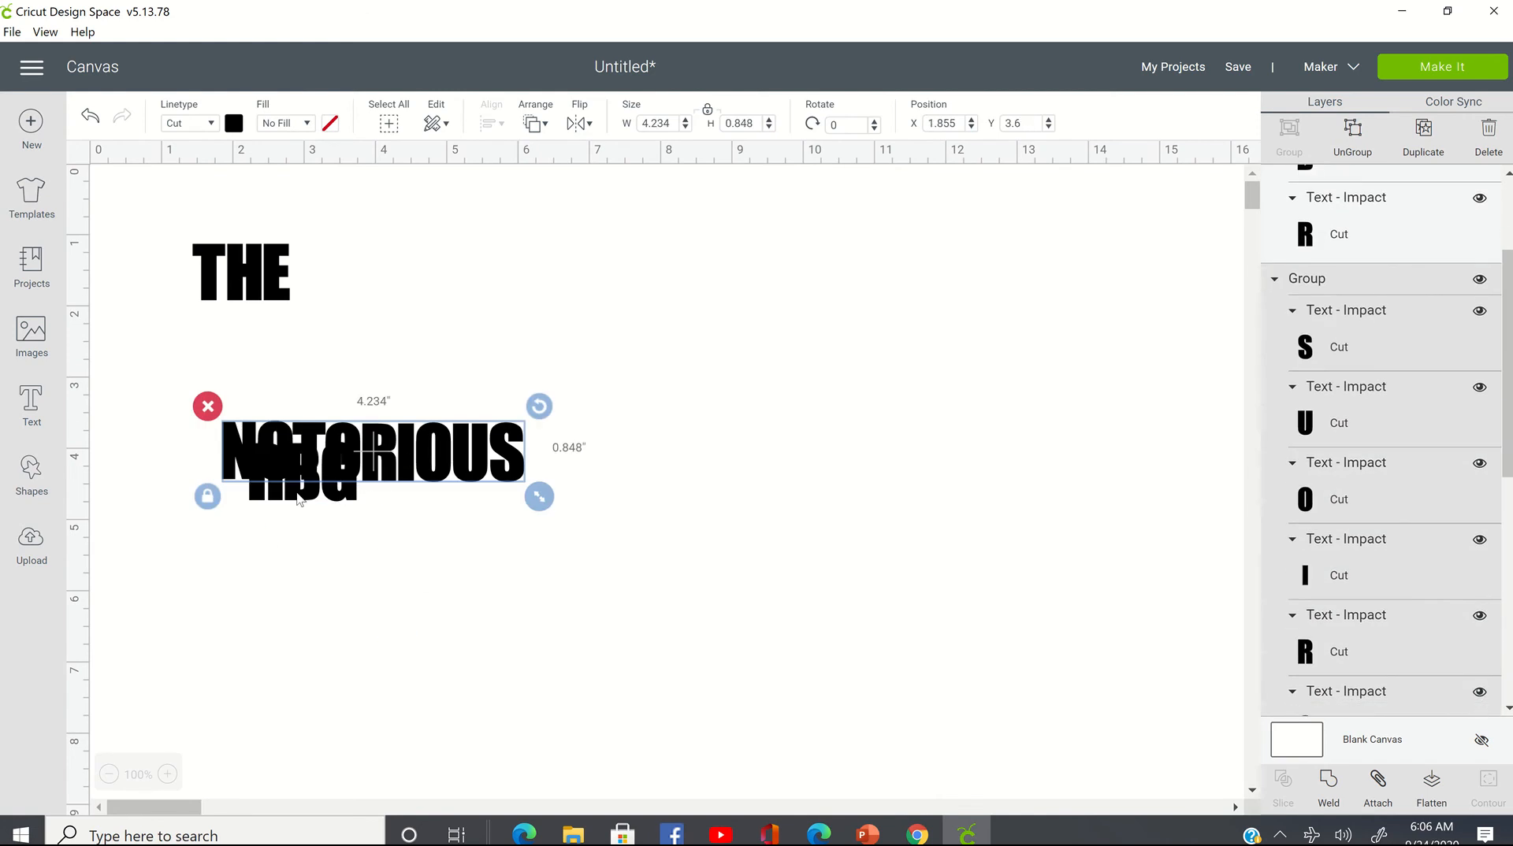
{"action": "left_click_drag", "start_coordinate": [298, 498], "coordinate": [309, 665]}
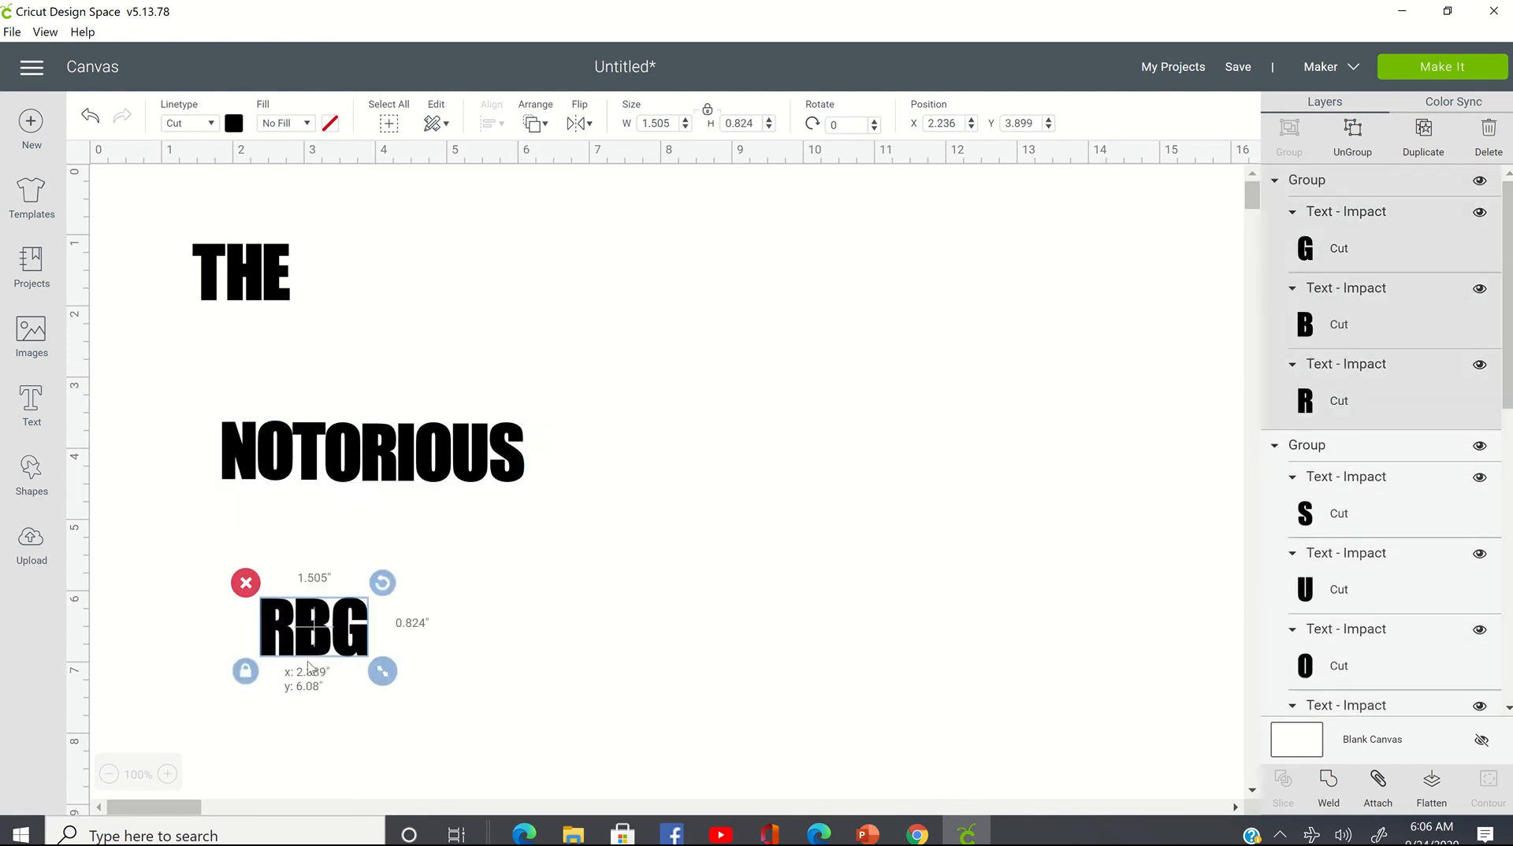
- Enlarge the word group THE proportionally to about 1.92 by 1.11 inches
{"action": "left_click", "coordinate": [268, 288]}
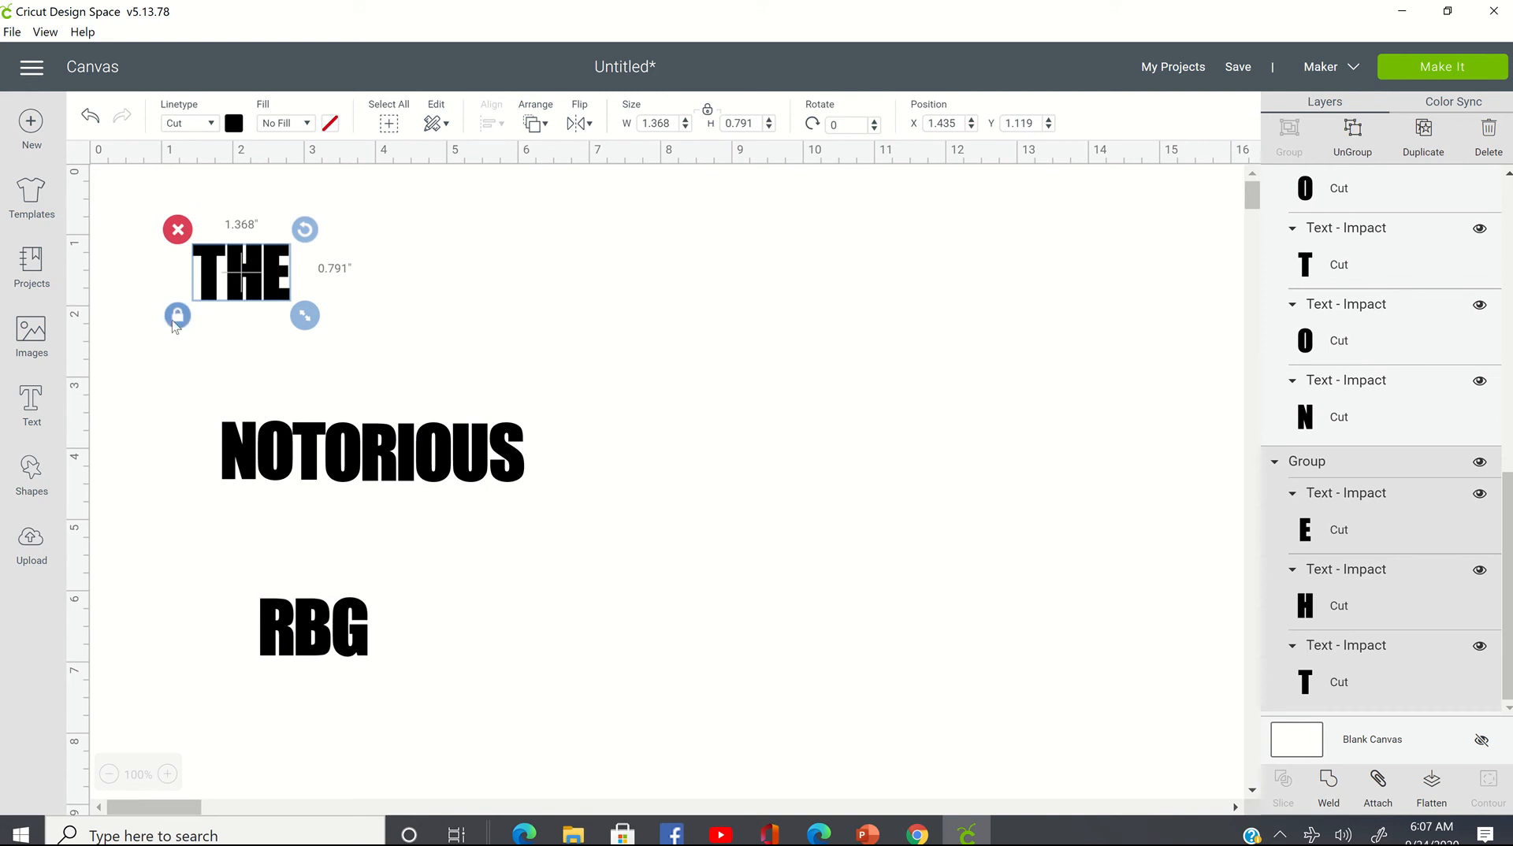
{"action": "left_click", "coordinate": [175, 319]}
{"action": "left_click", "coordinate": [178, 316]}
{"action": "left_click_drag", "start_coordinate": [302, 329], "coordinate": [336, 283]}
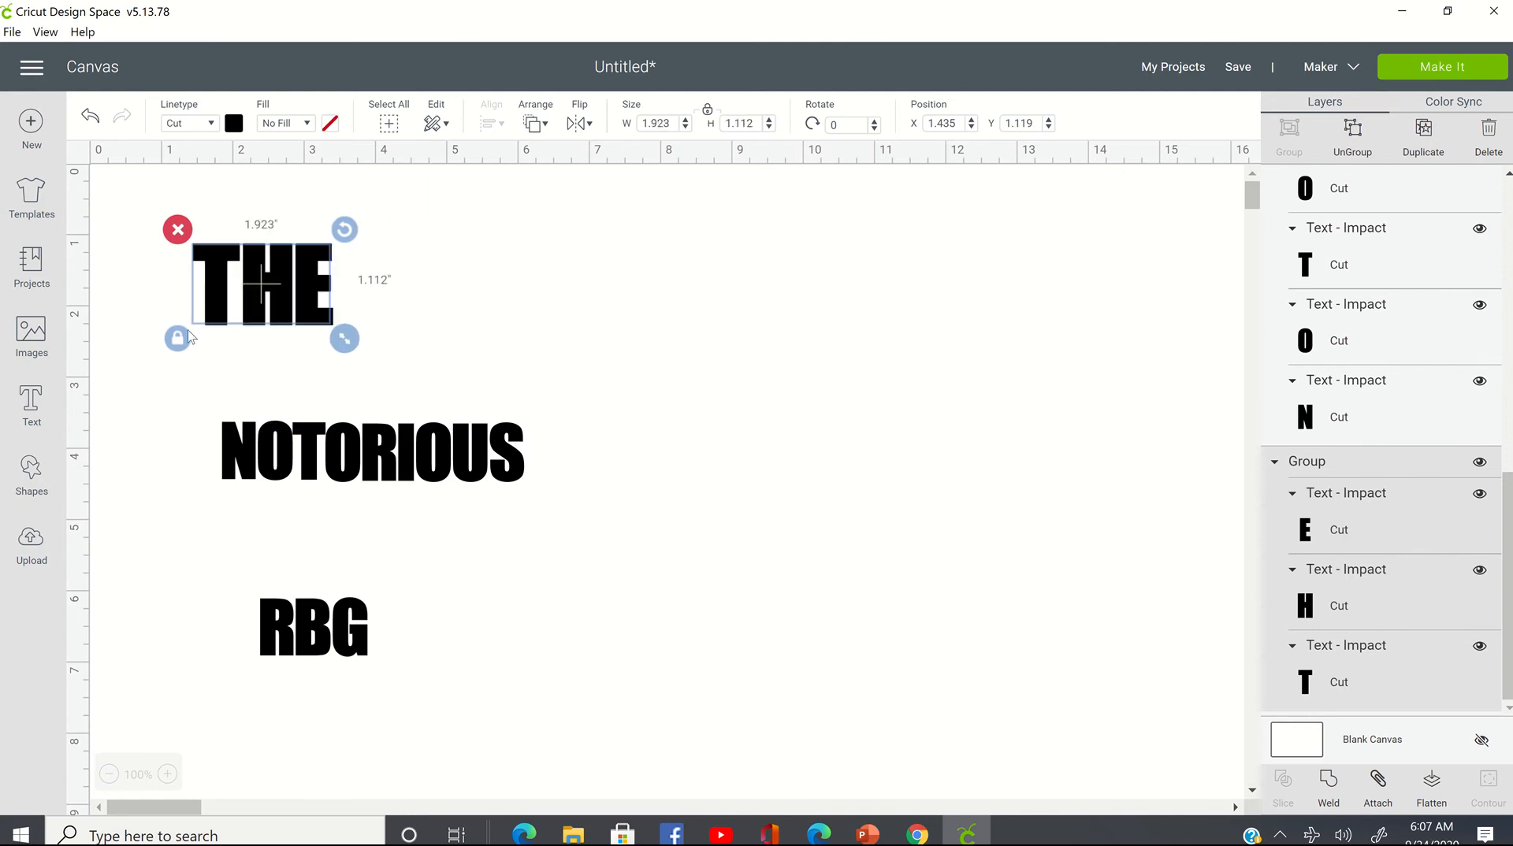
- Stretch the word group THE non-proportionally to about 6.81 by 2.29 inches and move it to about X 1.31, Y 0.70
{"action": "left_click", "coordinate": [178, 339]}
{"action": "left_click_drag", "start_coordinate": [338, 349], "coordinate": [742, 392]}
{"action": "left_click_drag", "start_coordinate": [879, 377], "coordinate": [691, 425]}
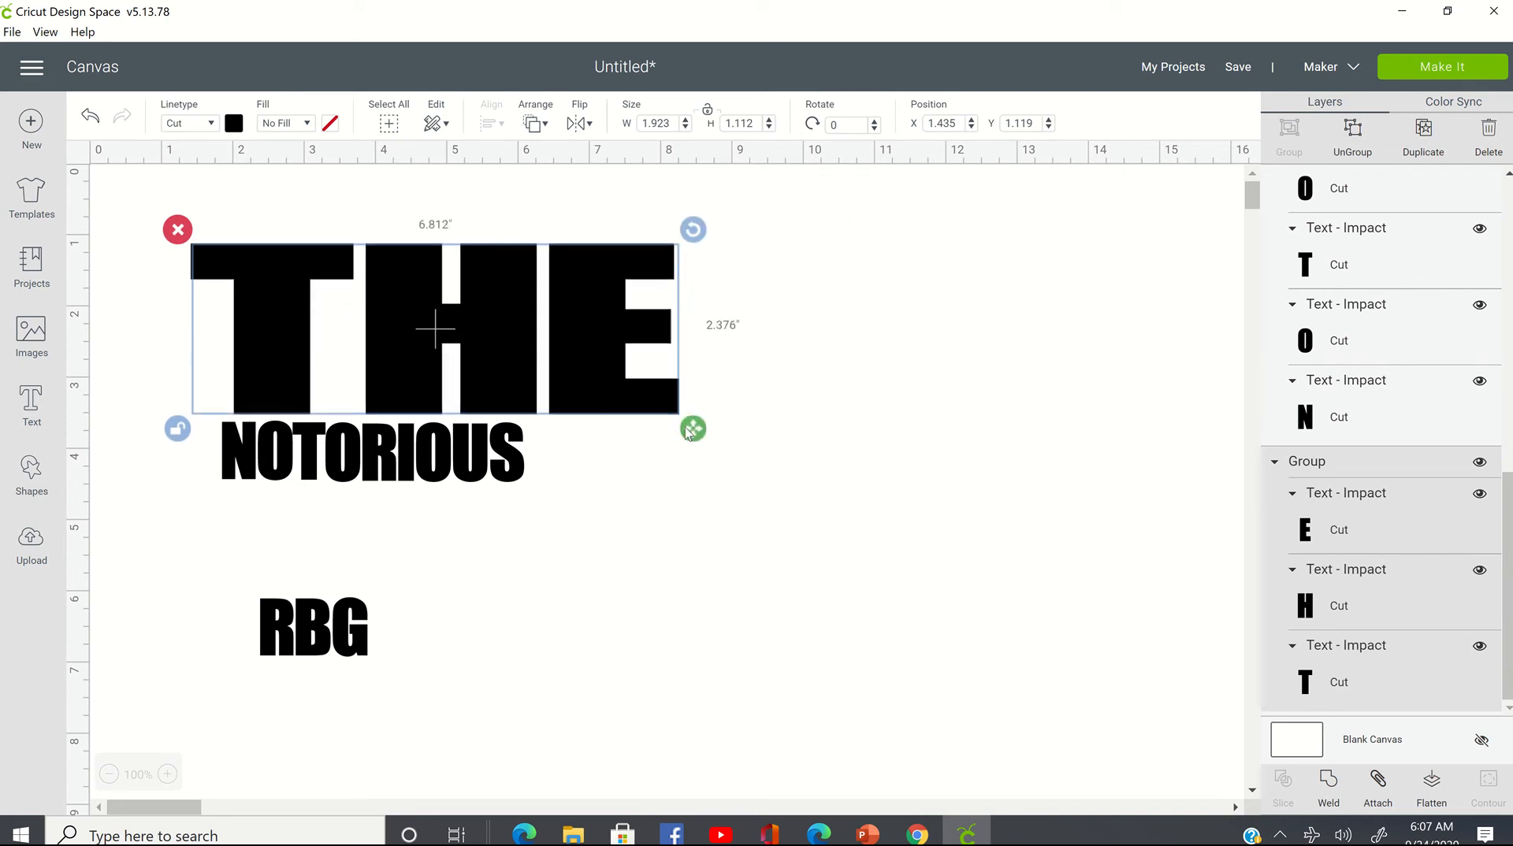
{"action": "left_click_drag", "start_coordinate": [565, 379], "coordinate": [562, 343]}
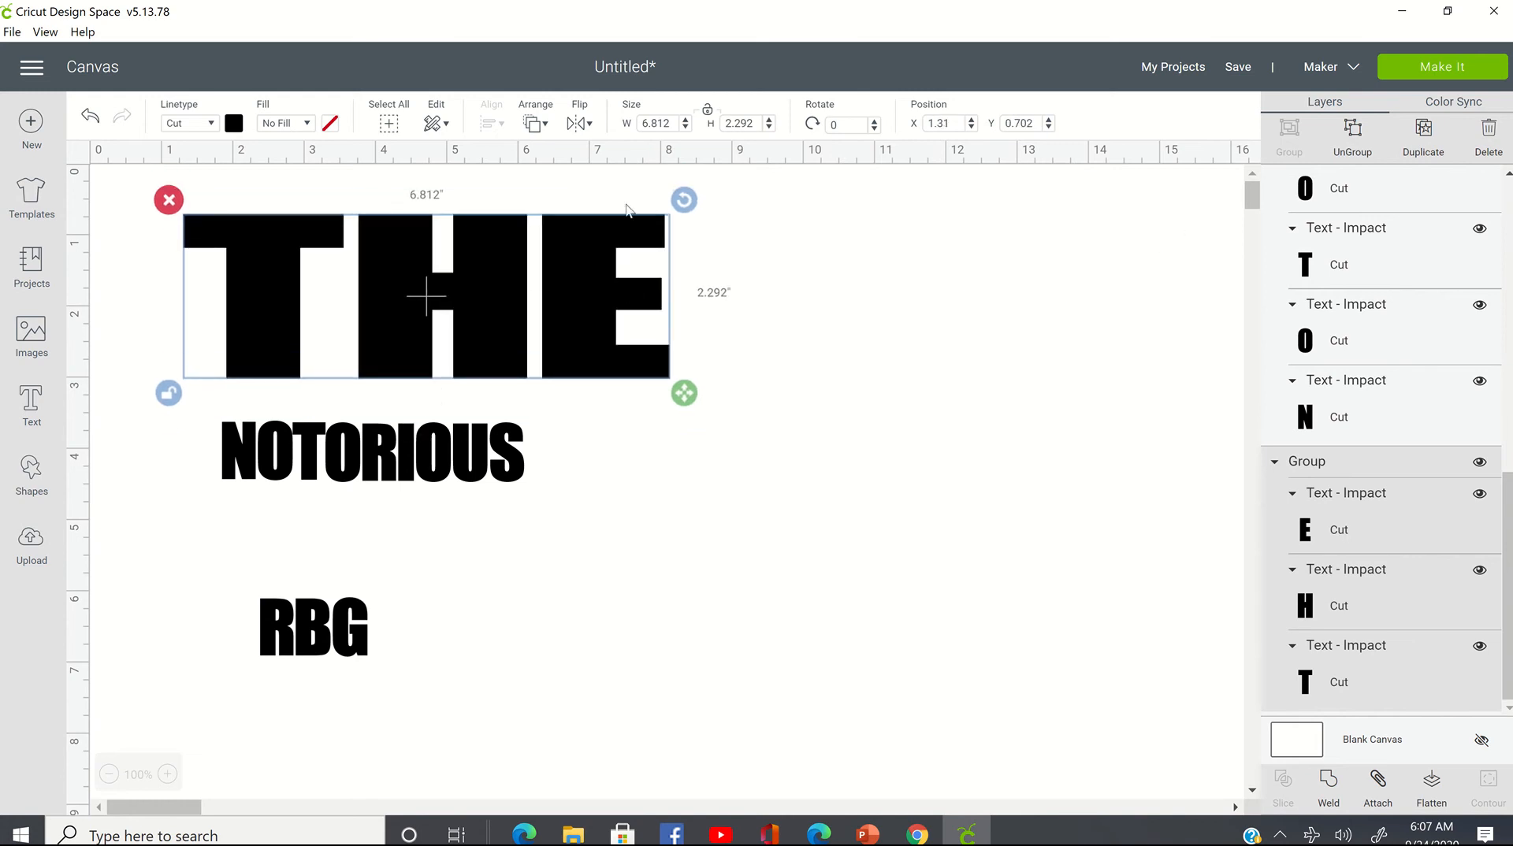
{"action": "left_click", "coordinate": [691, 395]}
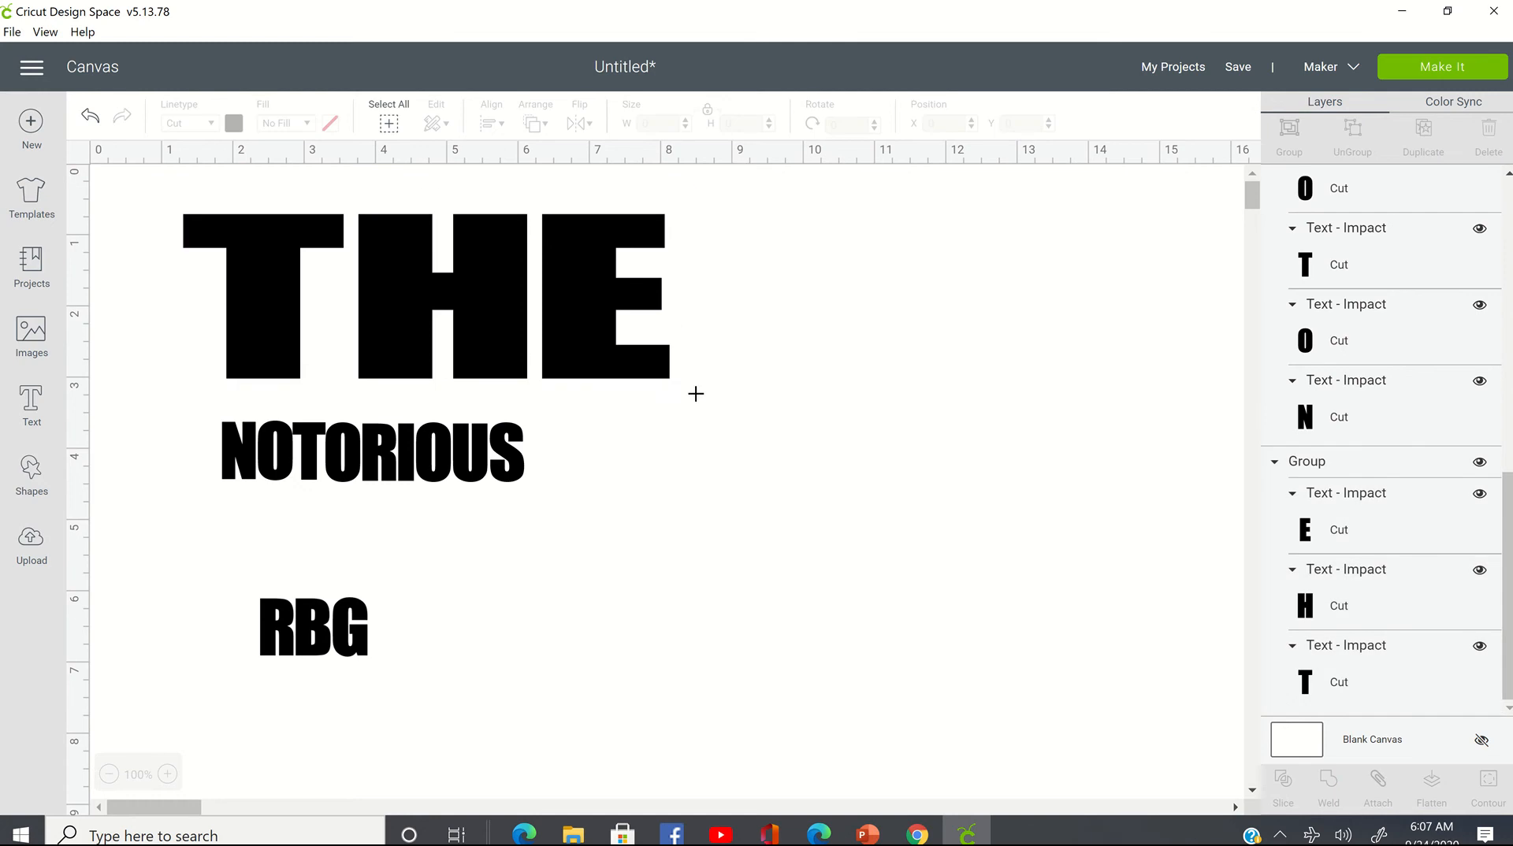
- Ungroup THE and tighten its letters, shifting H and E together to X 3.64 inches and moving E close against H
{"action": "left_click", "coordinate": [562, 368]}
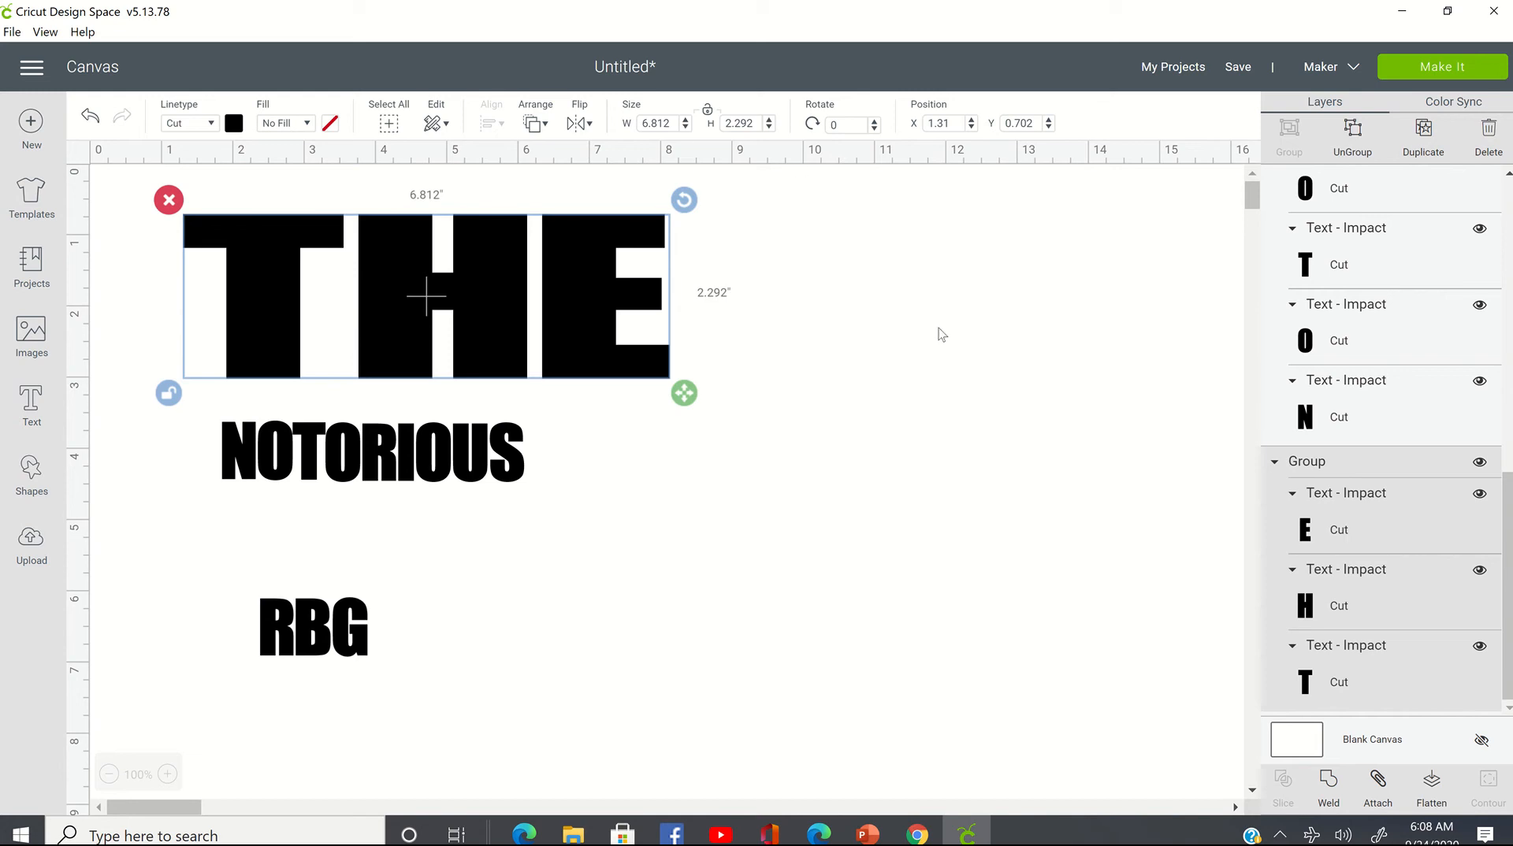
{"action": "left_click", "coordinate": [1352, 134]}
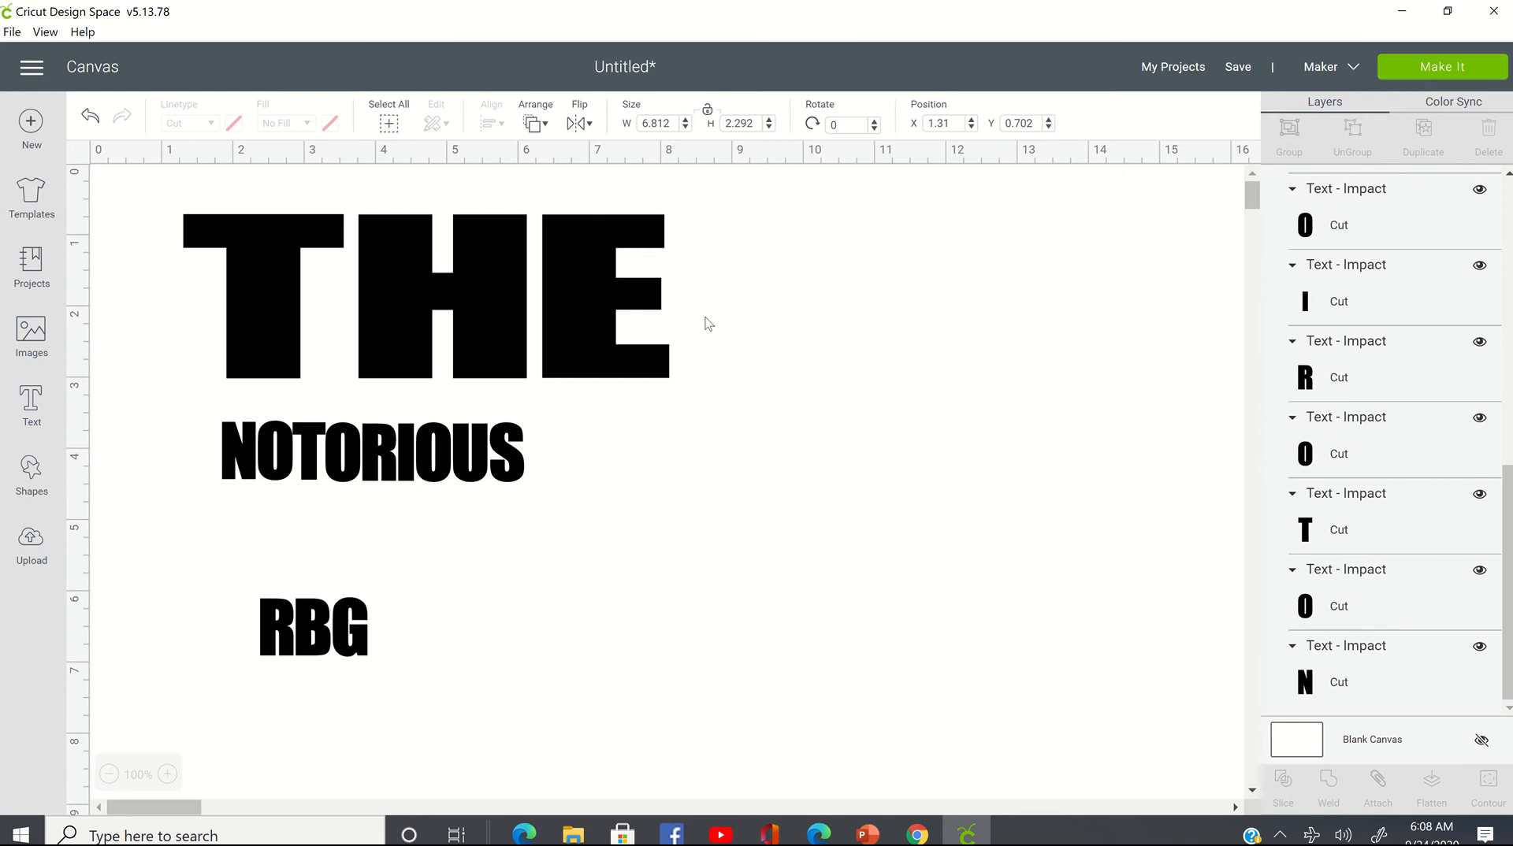
{"action": "left_click_drag", "start_coordinate": [744, 299], "coordinate": [473, 336]}
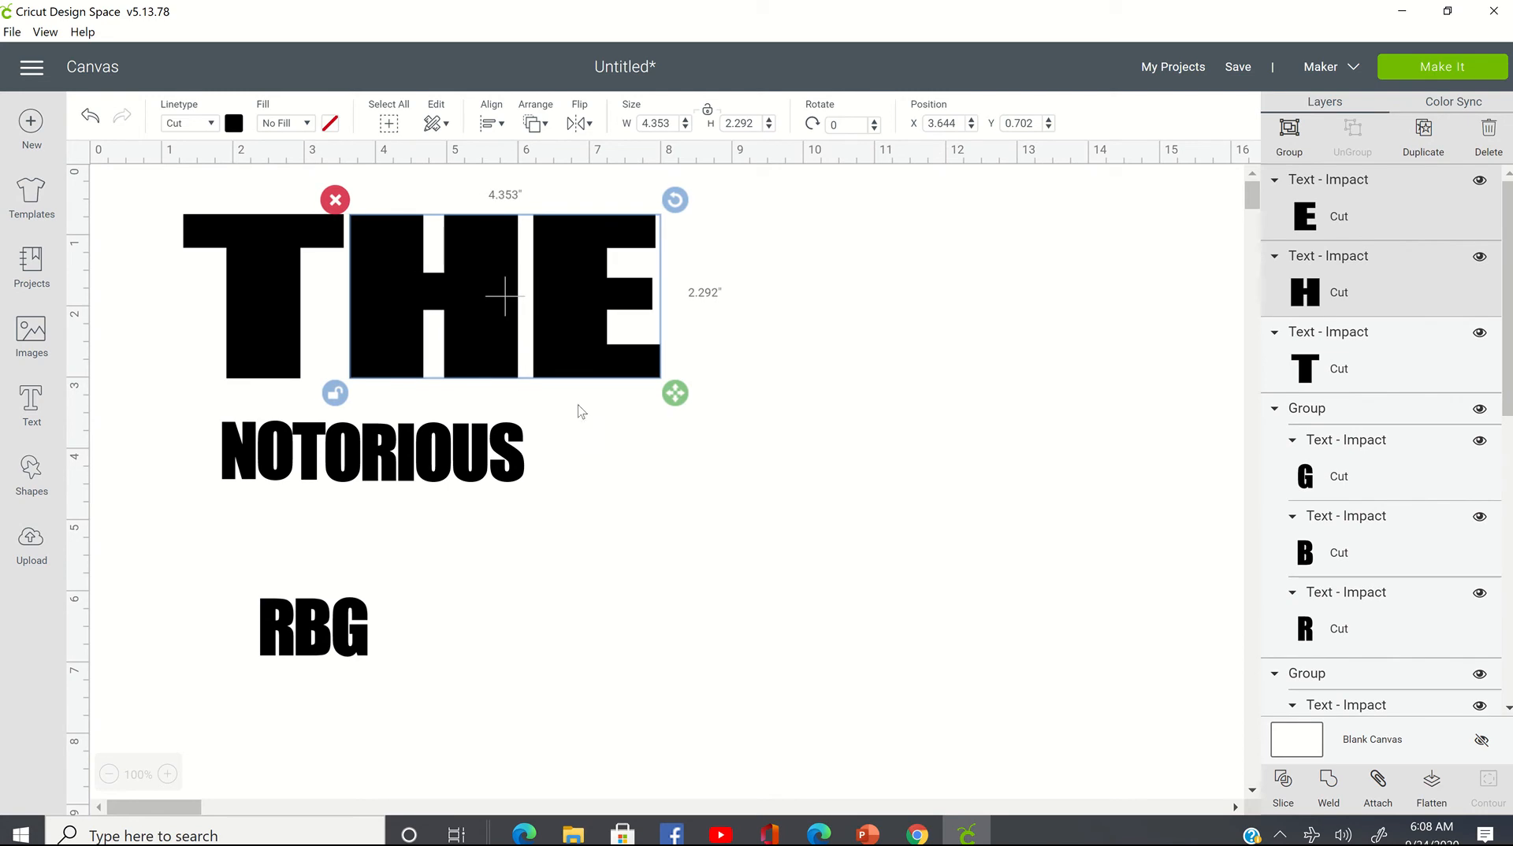
{"action": "left_click", "coordinate": [597, 554]}
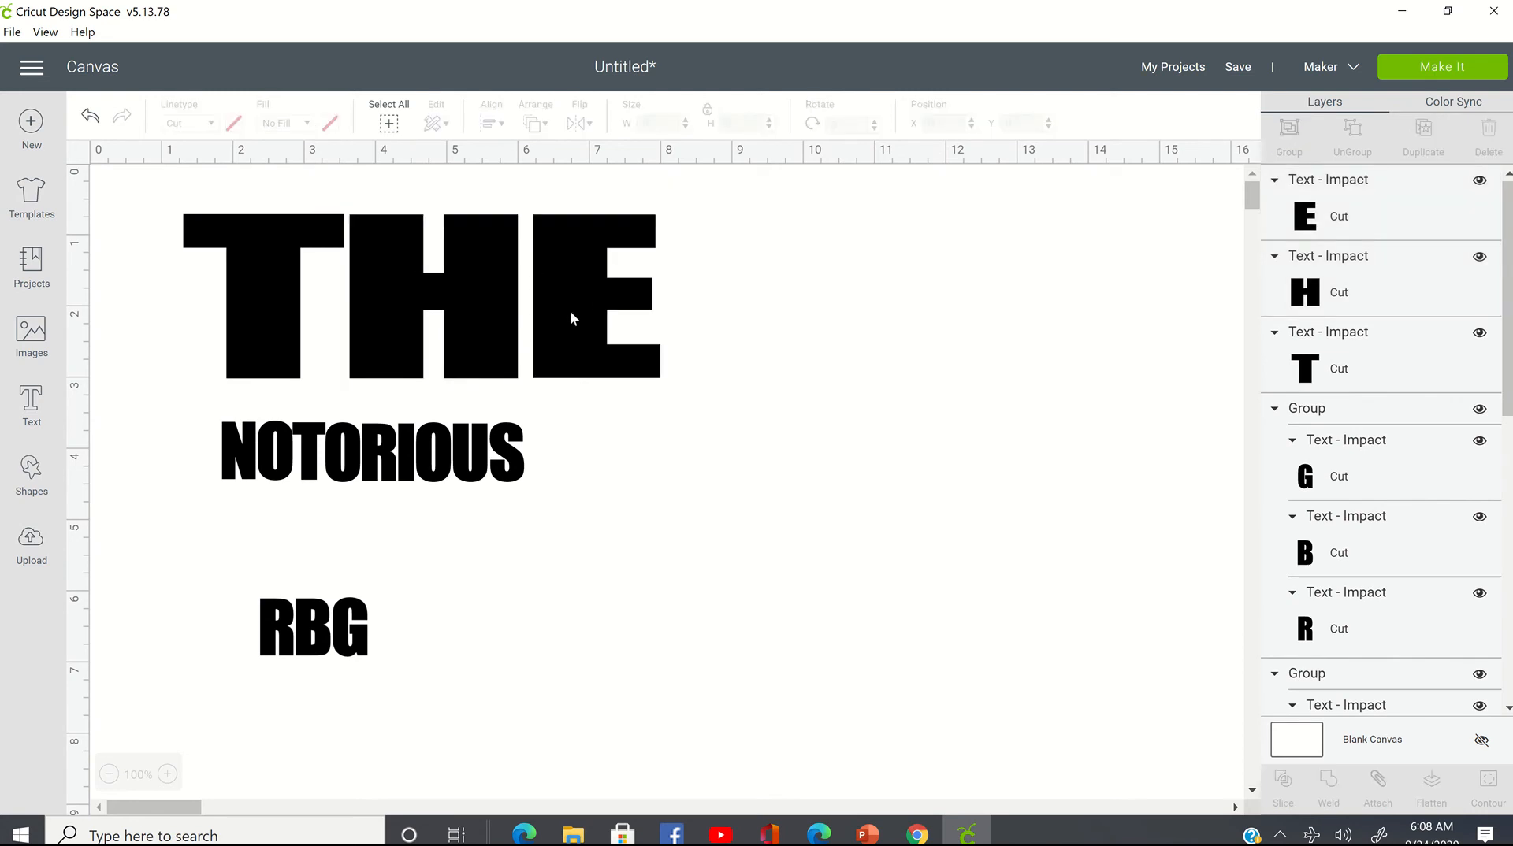
{"action": "left_click_drag", "start_coordinate": [569, 310], "coordinate": [534, 321]}
{"action": "left_click", "coordinate": [664, 469]}
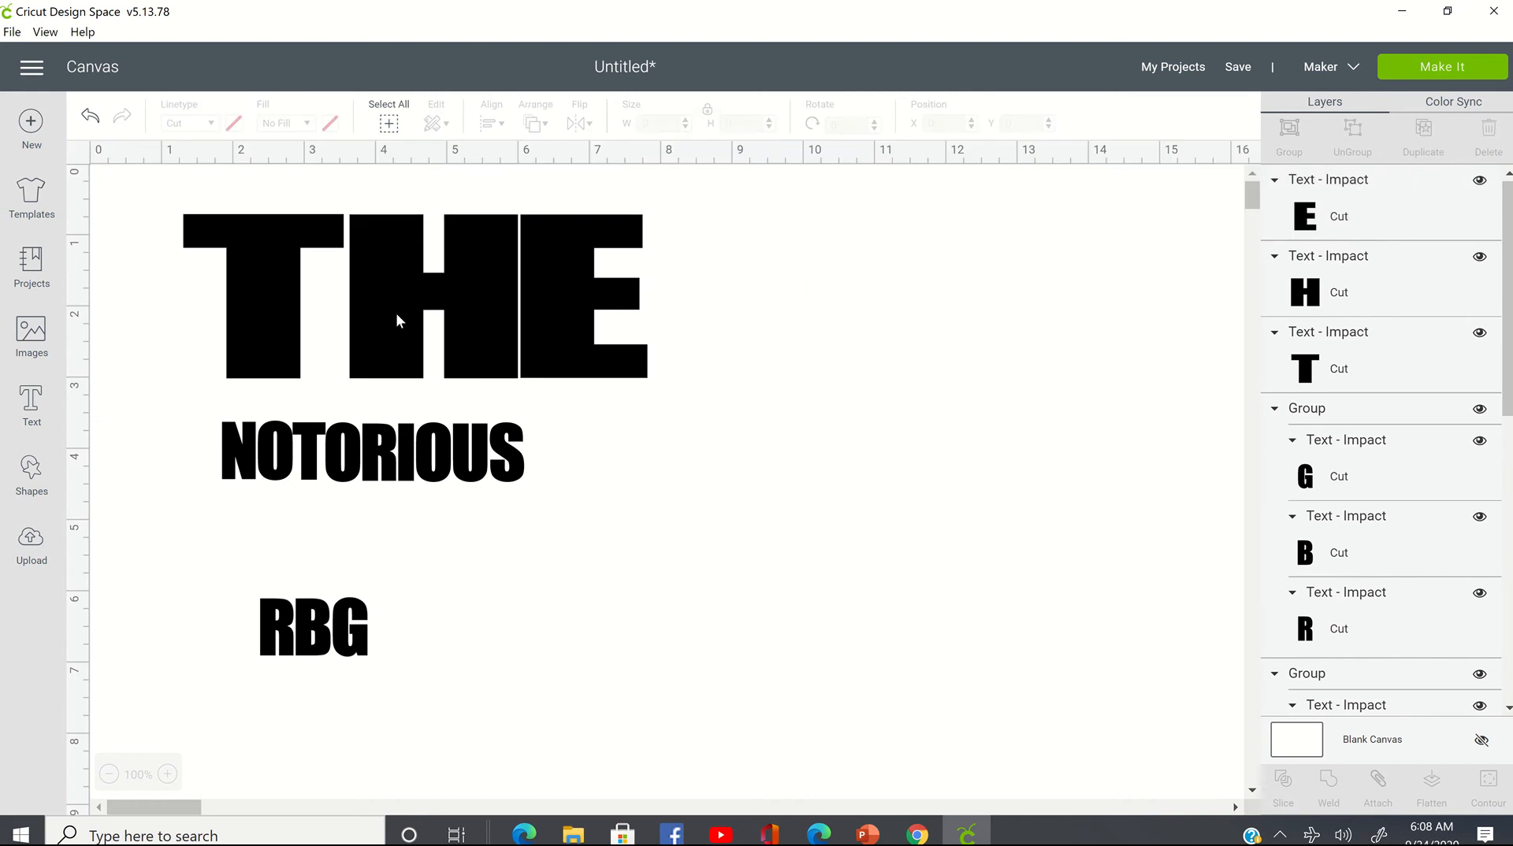
- Nudge the T closer to the H at about X 1.34 inches and group the letters of THE again
{"action": "left_click", "coordinate": [271, 352]}
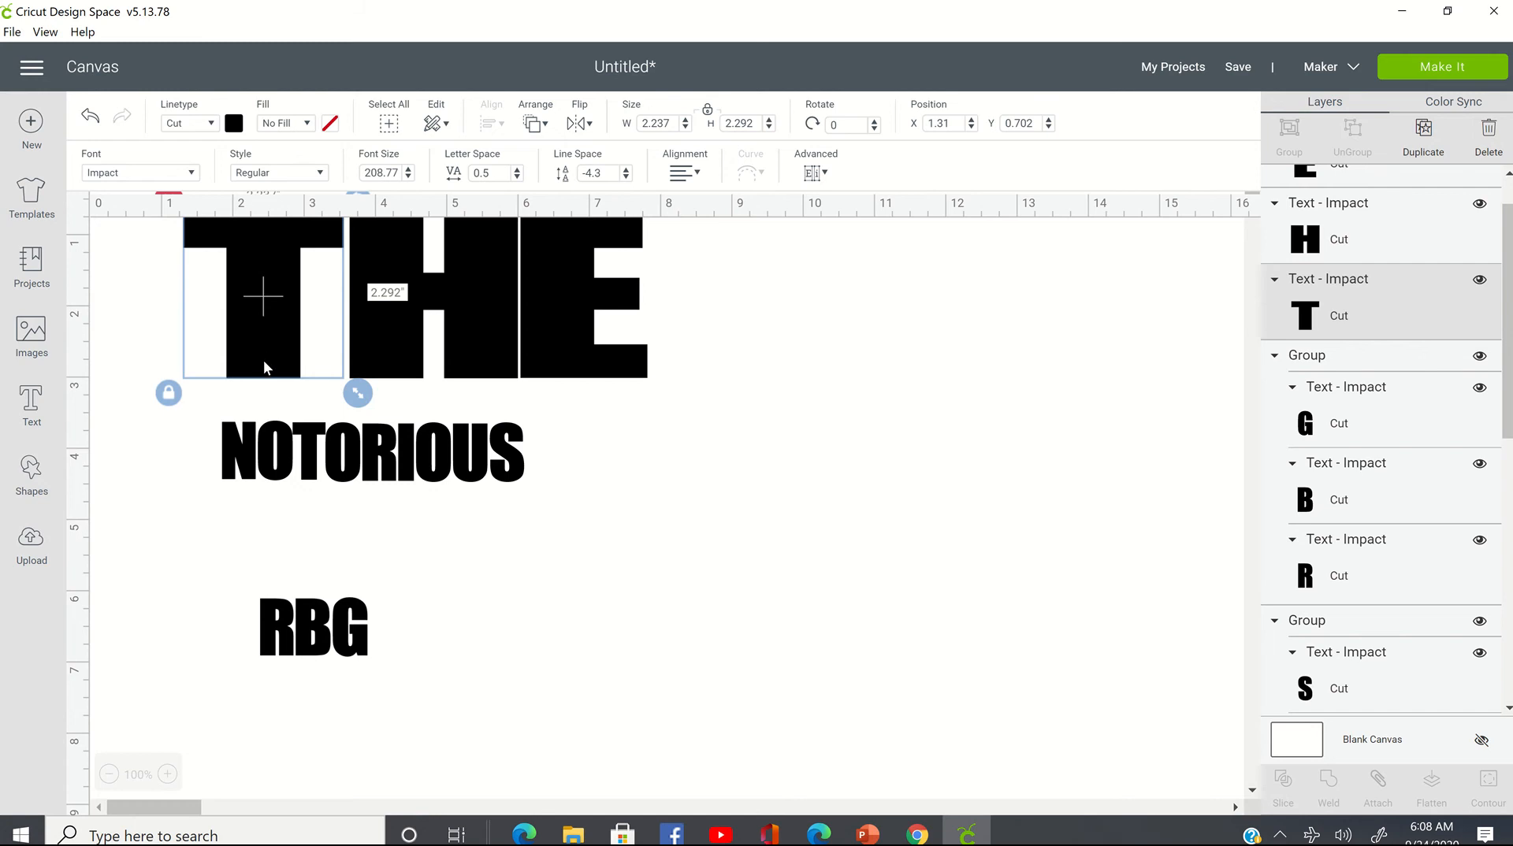
{"action": "left_click_drag", "start_coordinate": [263, 360], "coordinate": [266, 359]}
{"action": "left_click", "coordinate": [1472, 437]}
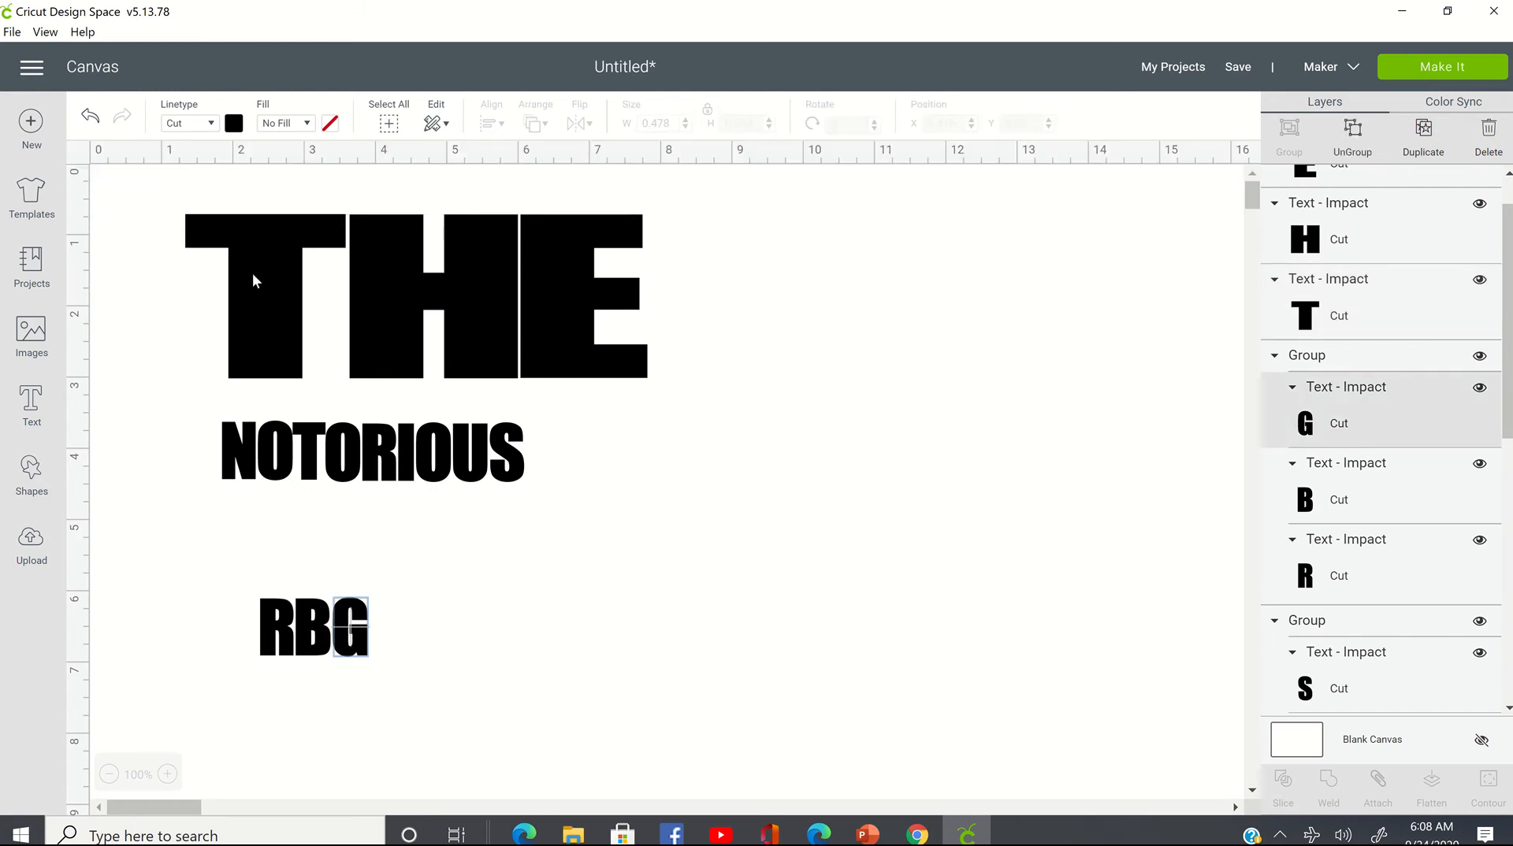
{"action": "left_click_drag", "start_coordinate": [153, 285], "coordinate": [910, 294]}
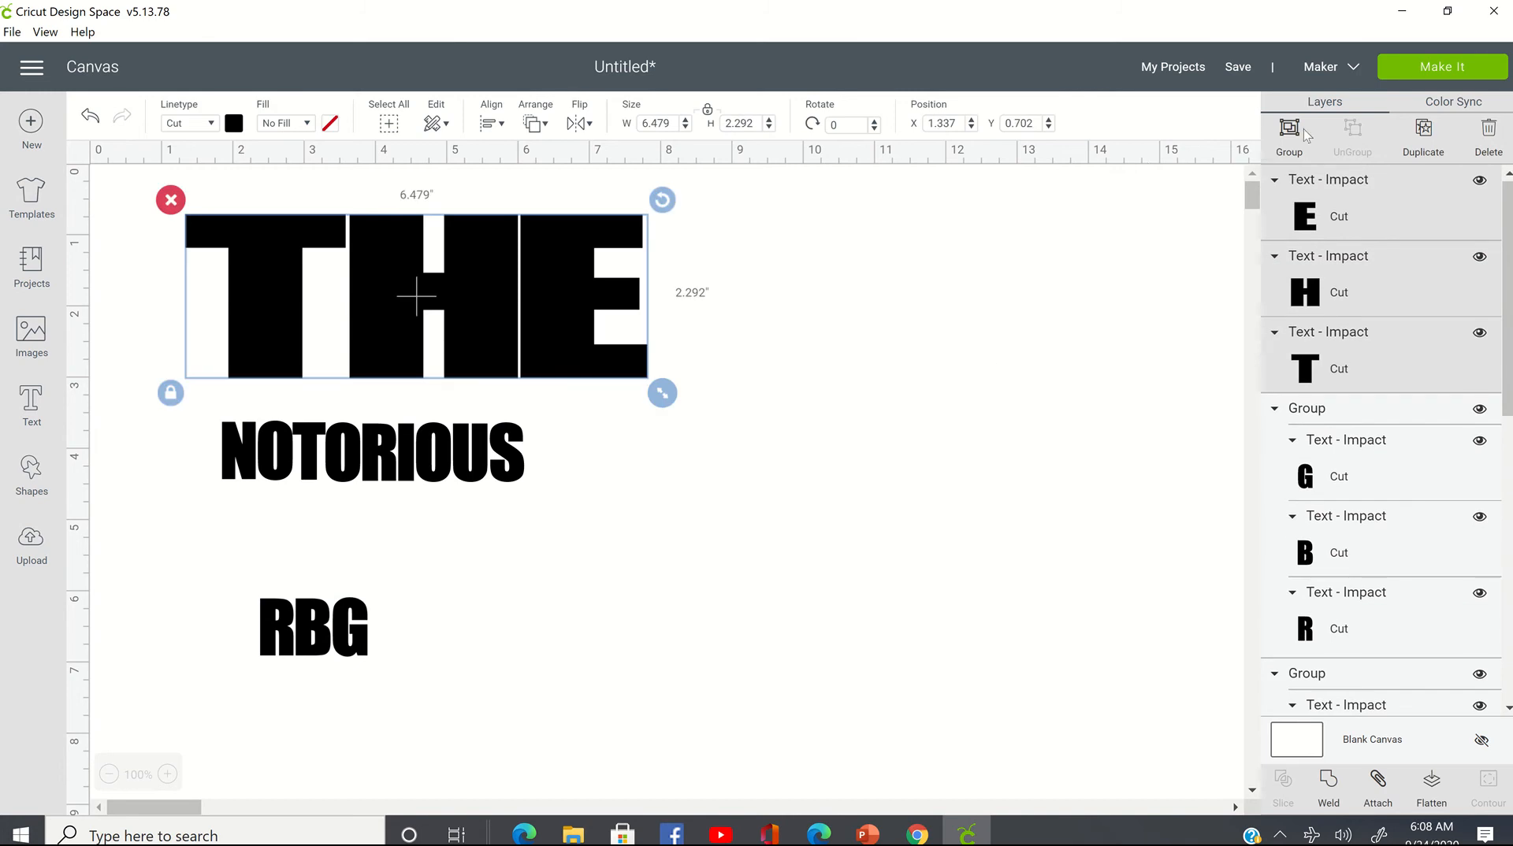
{"action": "left_click", "coordinate": [1279, 143]}
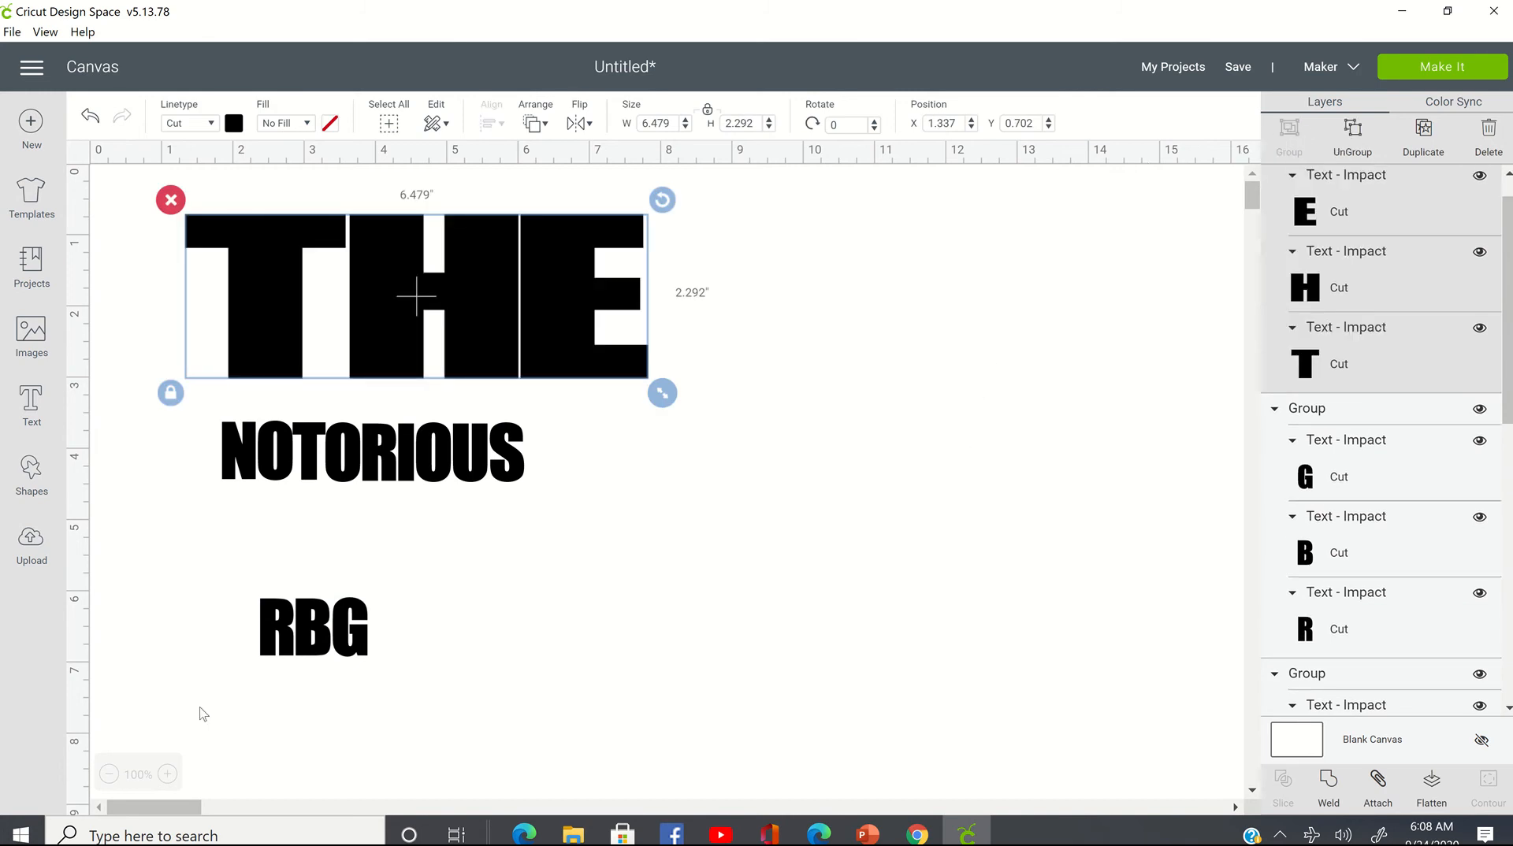
{"action": "left_click", "coordinate": [641, 537]}
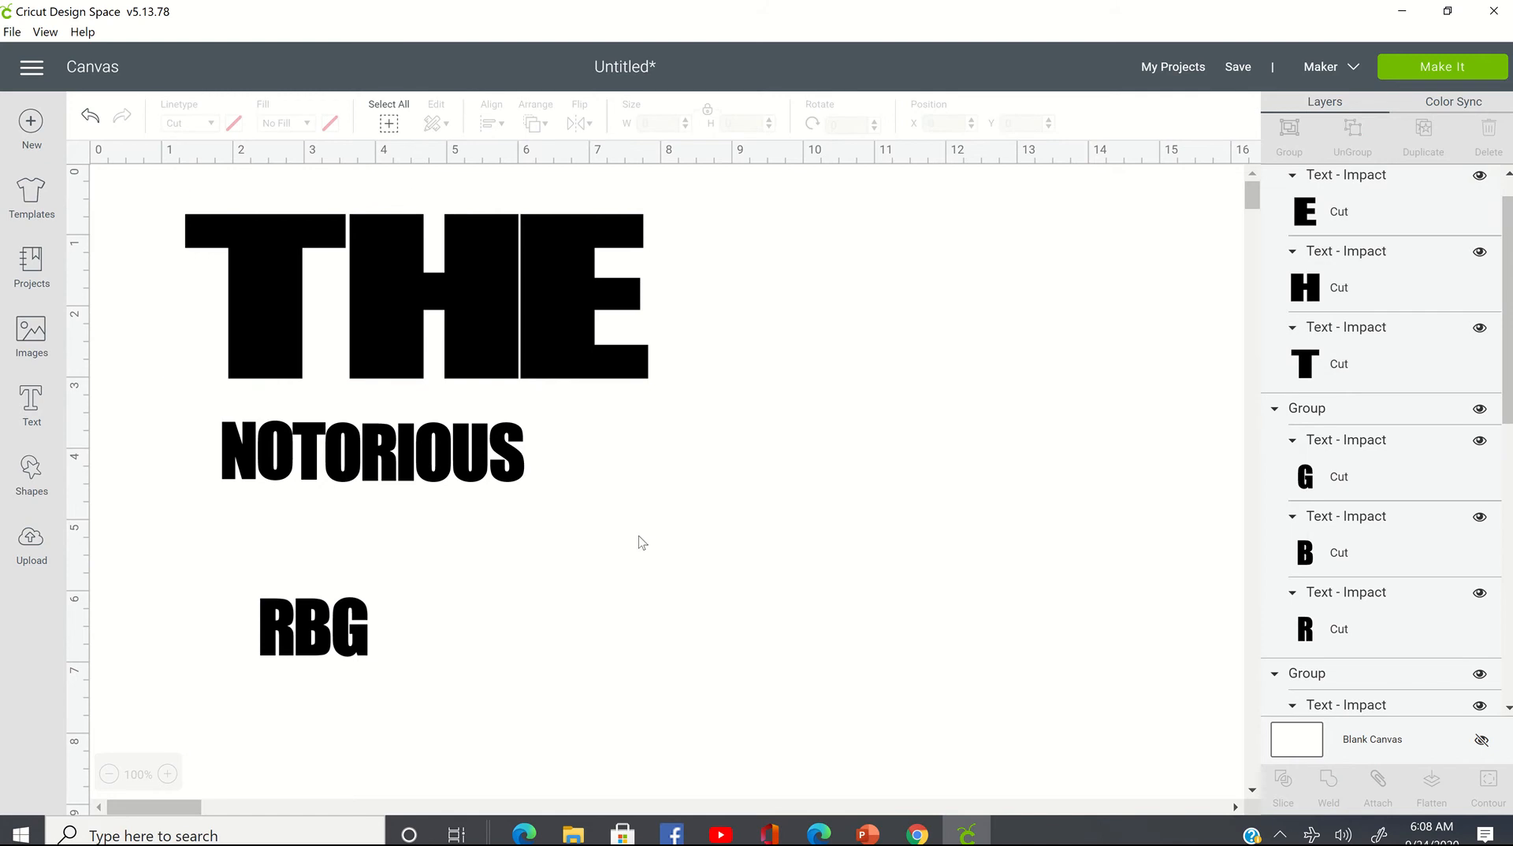
- Stretch the word group NOTORIOUS non-proportionally to about 6.57 by 2.14 inches, with its left edge at about X 1.44
{"action": "left_click_drag", "start_coordinate": [208, 464], "coordinate": [608, 478]}
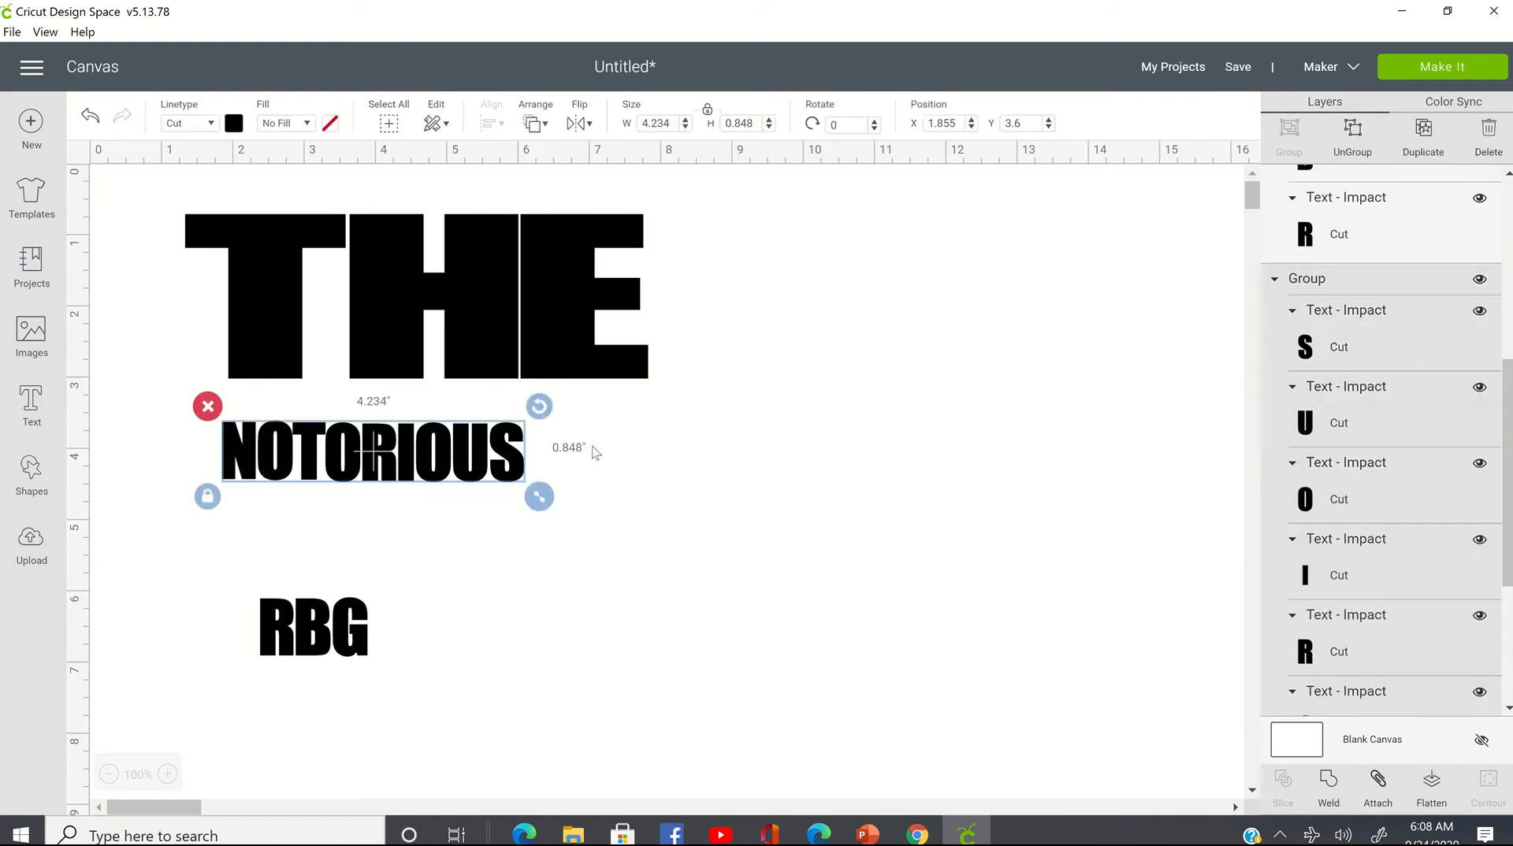
{"action": "left_click", "coordinate": [207, 497]}
{"action": "left_click_drag", "start_coordinate": [545, 503], "coordinate": [661, 570]}
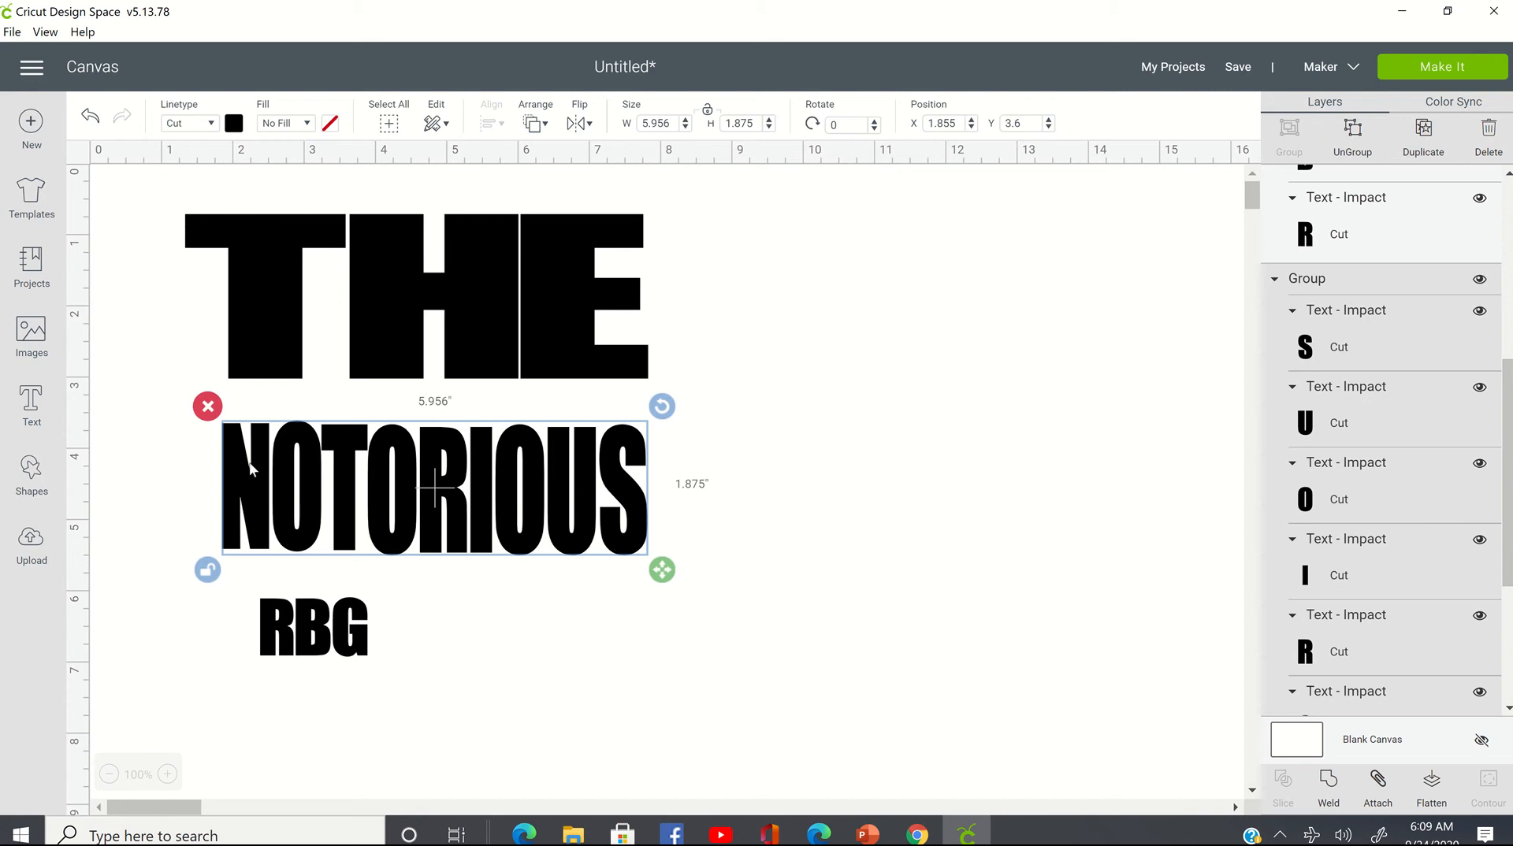
{"action": "left_click_drag", "start_coordinate": [286, 492], "coordinate": [259, 490]}
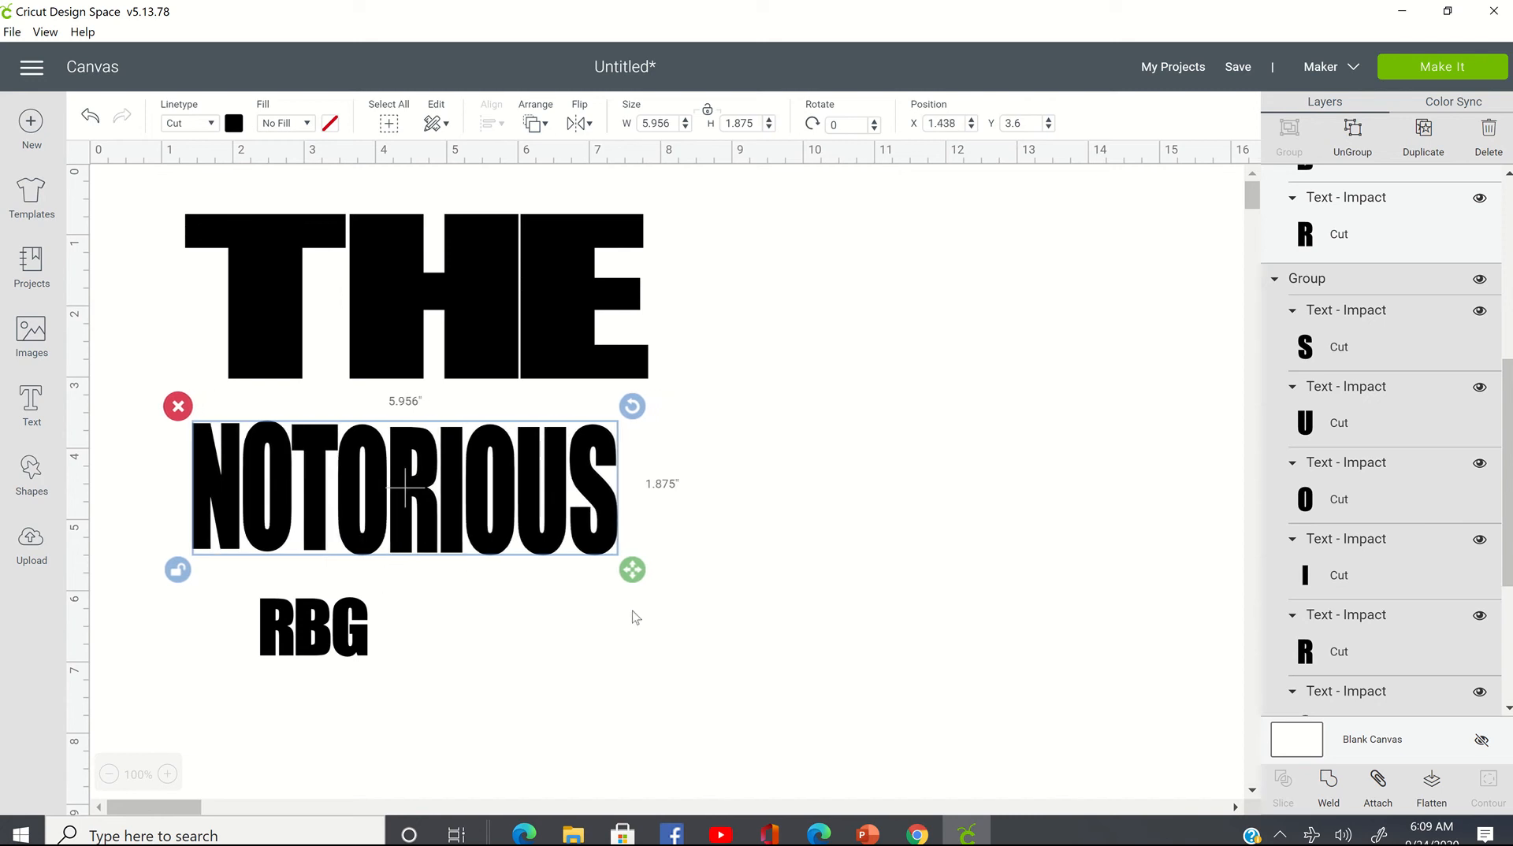
{"action": "left_click_drag", "start_coordinate": [633, 577], "coordinate": [682, 598]}
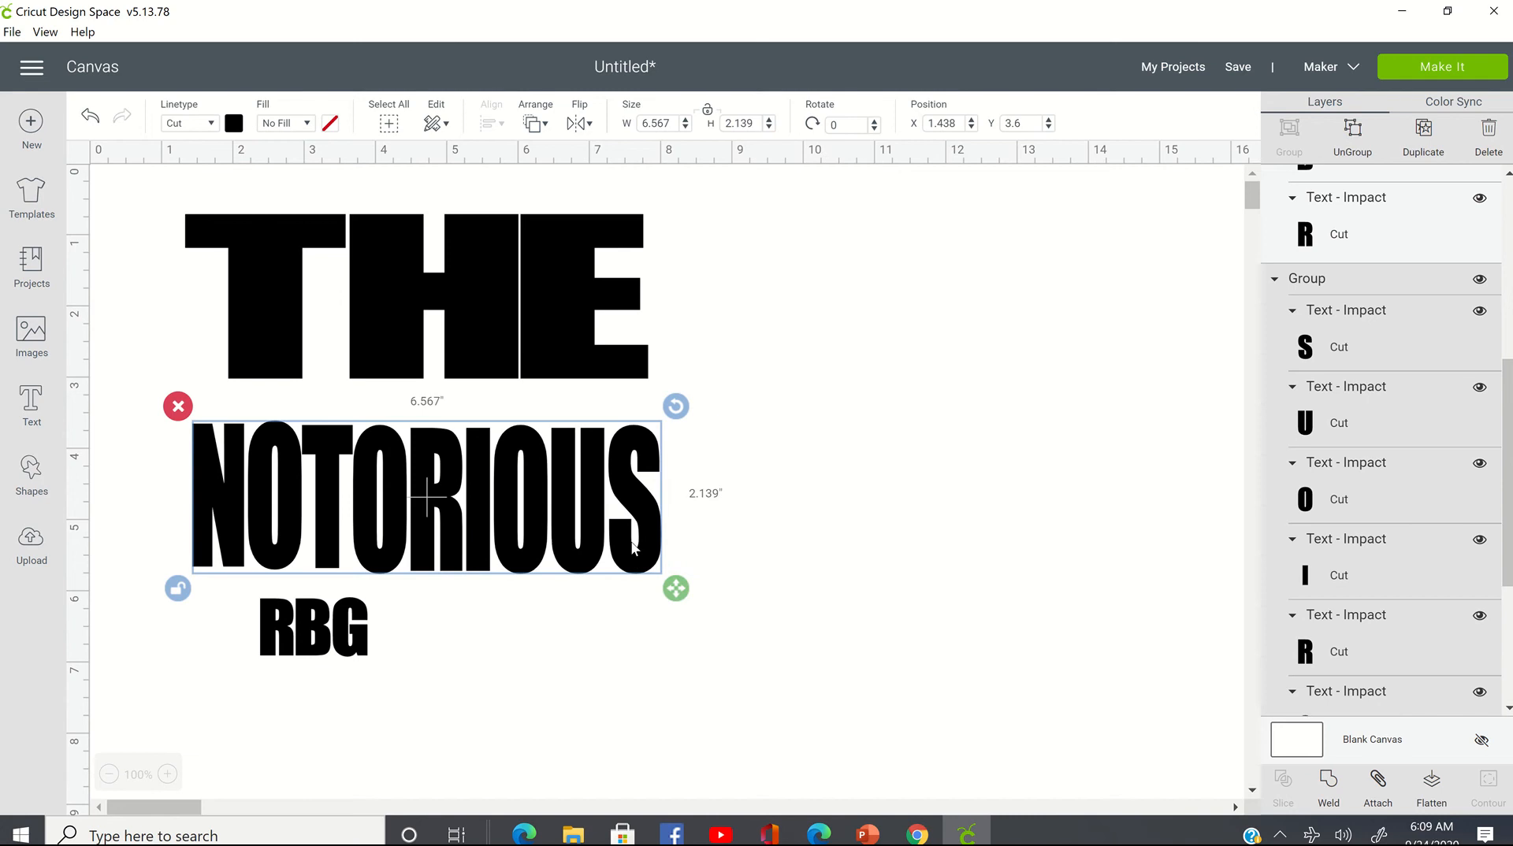
- Move the word group NOTORIOUS up to about Y 3.02 inches, leaving a thin gap directly beneath THE
{"action": "left_click_drag", "start_coordinate": [631, 561], "coordinate": [633, 507]}
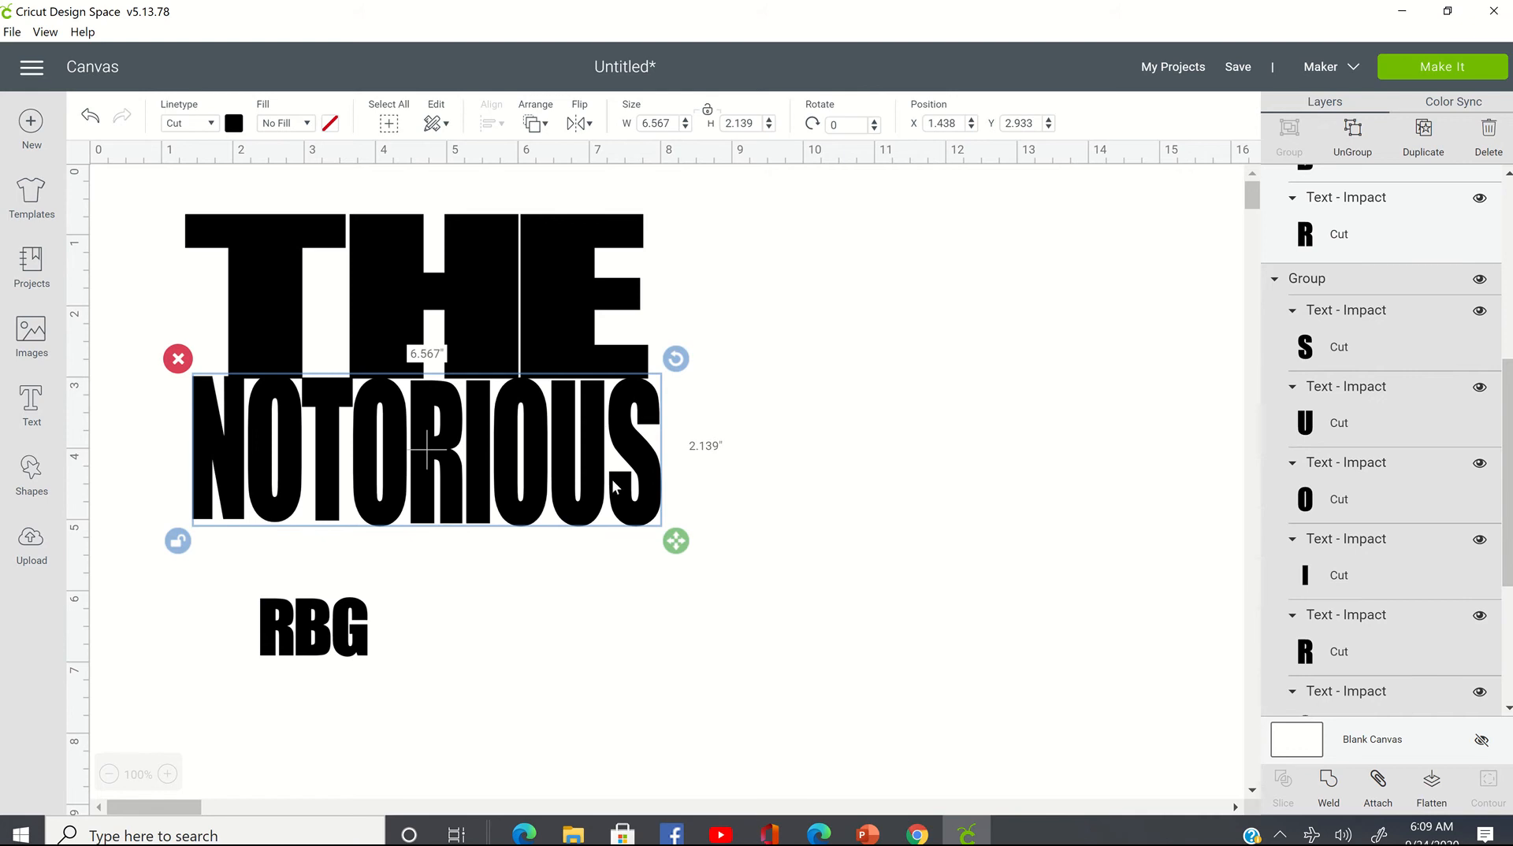
{"action": "left_click_drag", "start_coordinate": [614, 486], "coordinate": [614, 489]}
{"action": "left_click", "coordinate": [828, 454]}
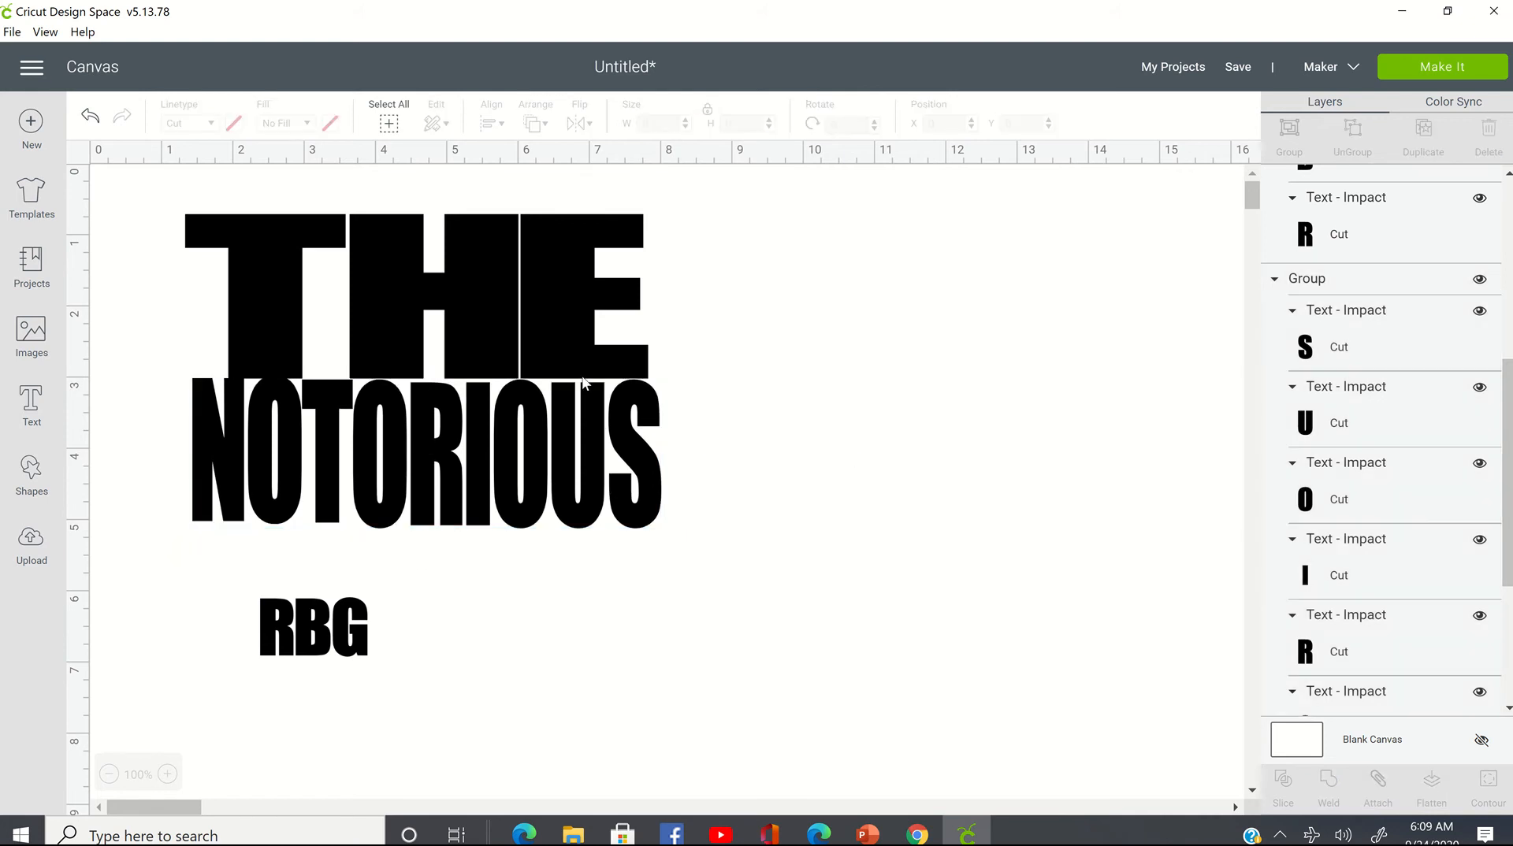
{"action": "left_click", "coordinate": [541, 471]}
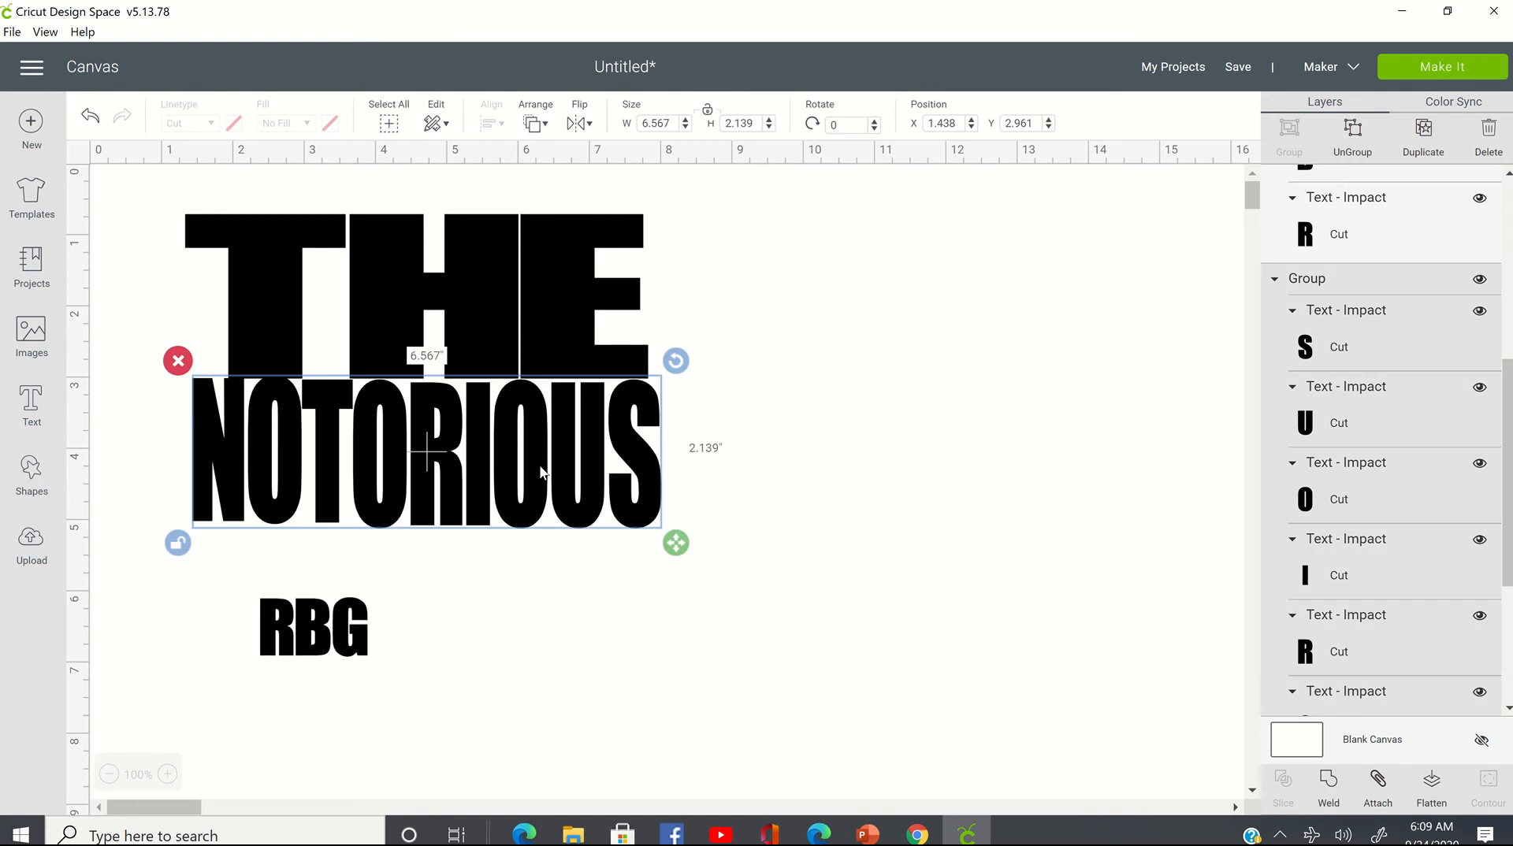
{"action": "left_click_drag", "start_coordinate": [540, 475], "coordinate": [542, 482]}
{"action": "left_click", "coordinate": [1185, 475]}
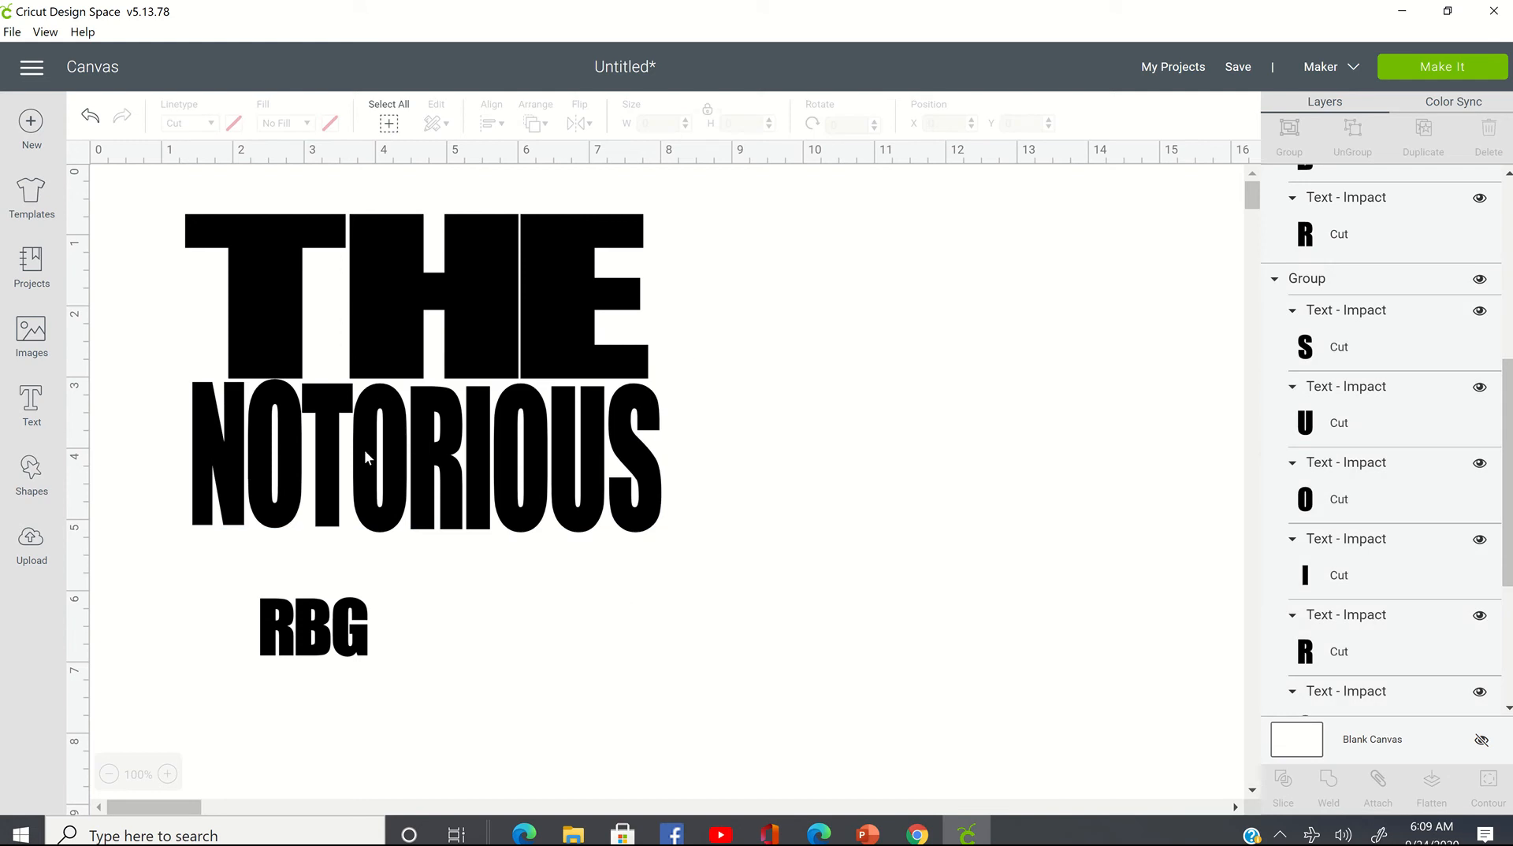
- Place the word group RBG beneath NOTORIOUS at about X 1.53, Y 5.16 and stretch it non-proportionally to about 6.49 by 2.67 inches
{"action": "left_click", "coordinate": [306, 638]}
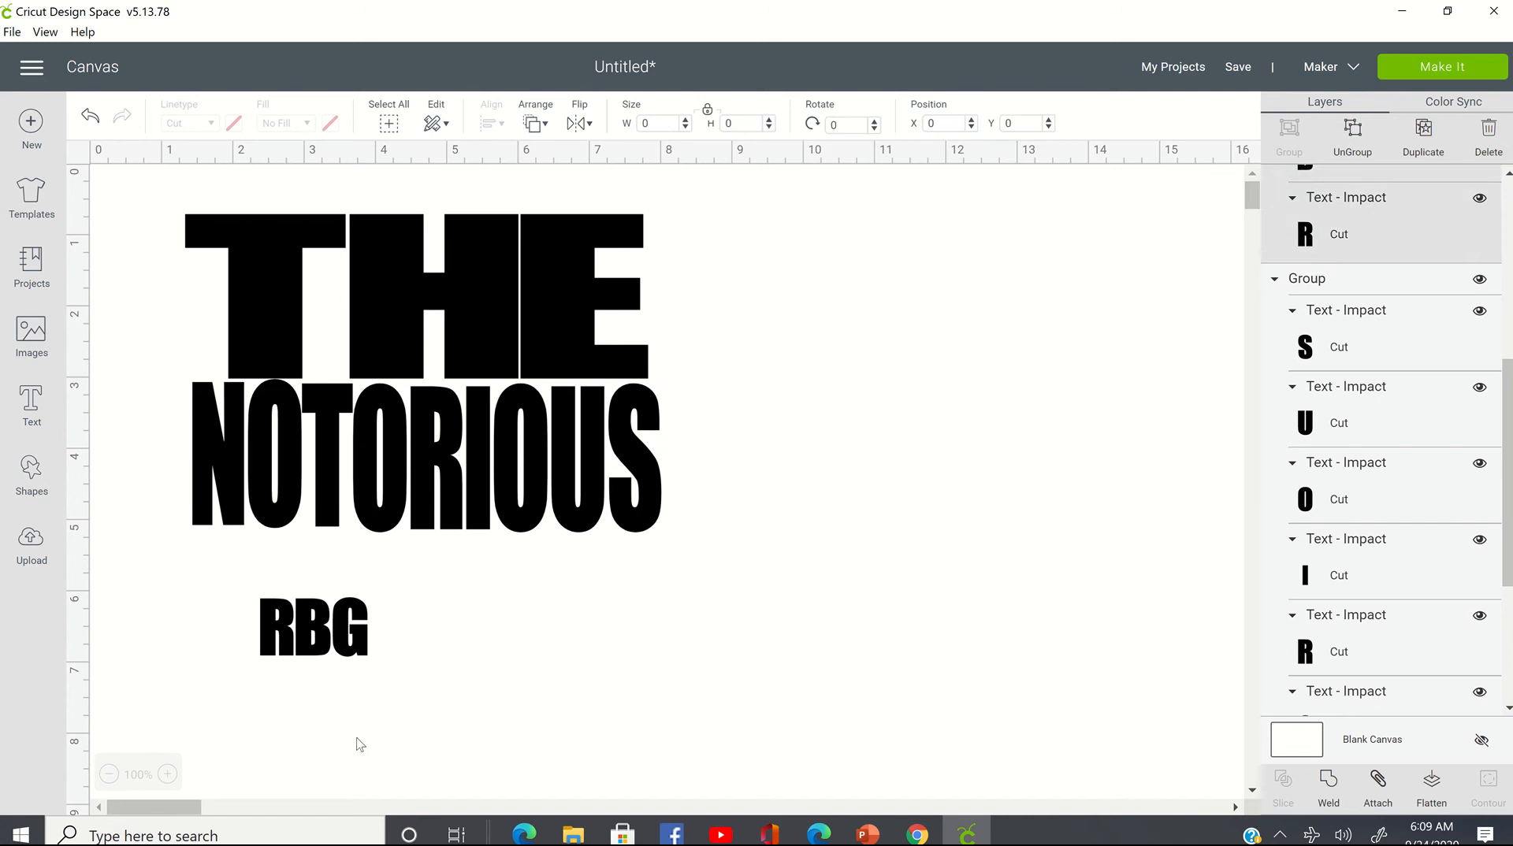
{"action": "left_click", "coordinate": [220, 466]}
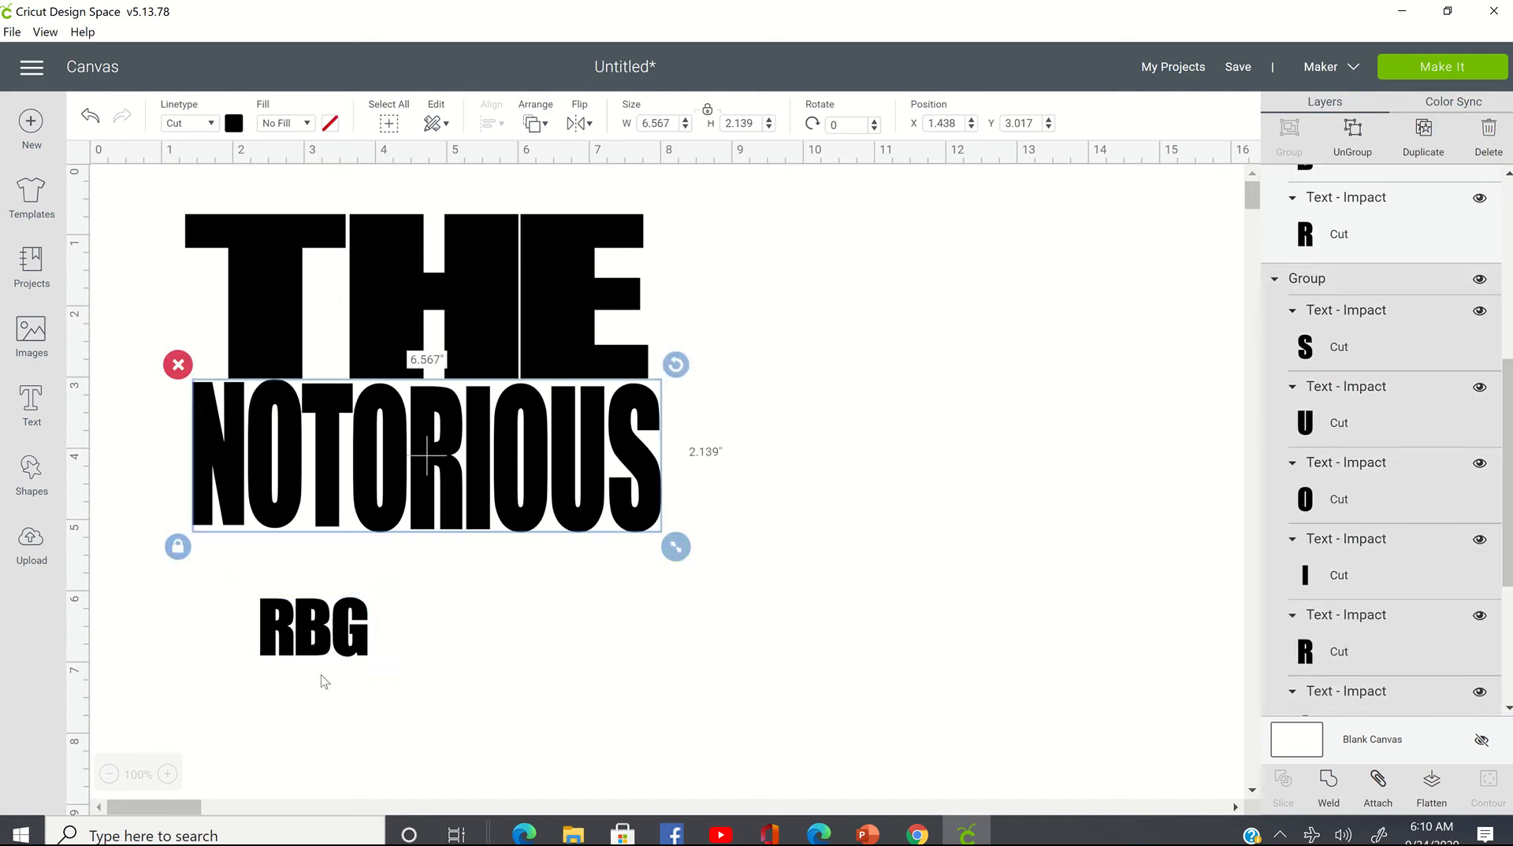
{"action": "left_click", "coordinate": [269, 286]}
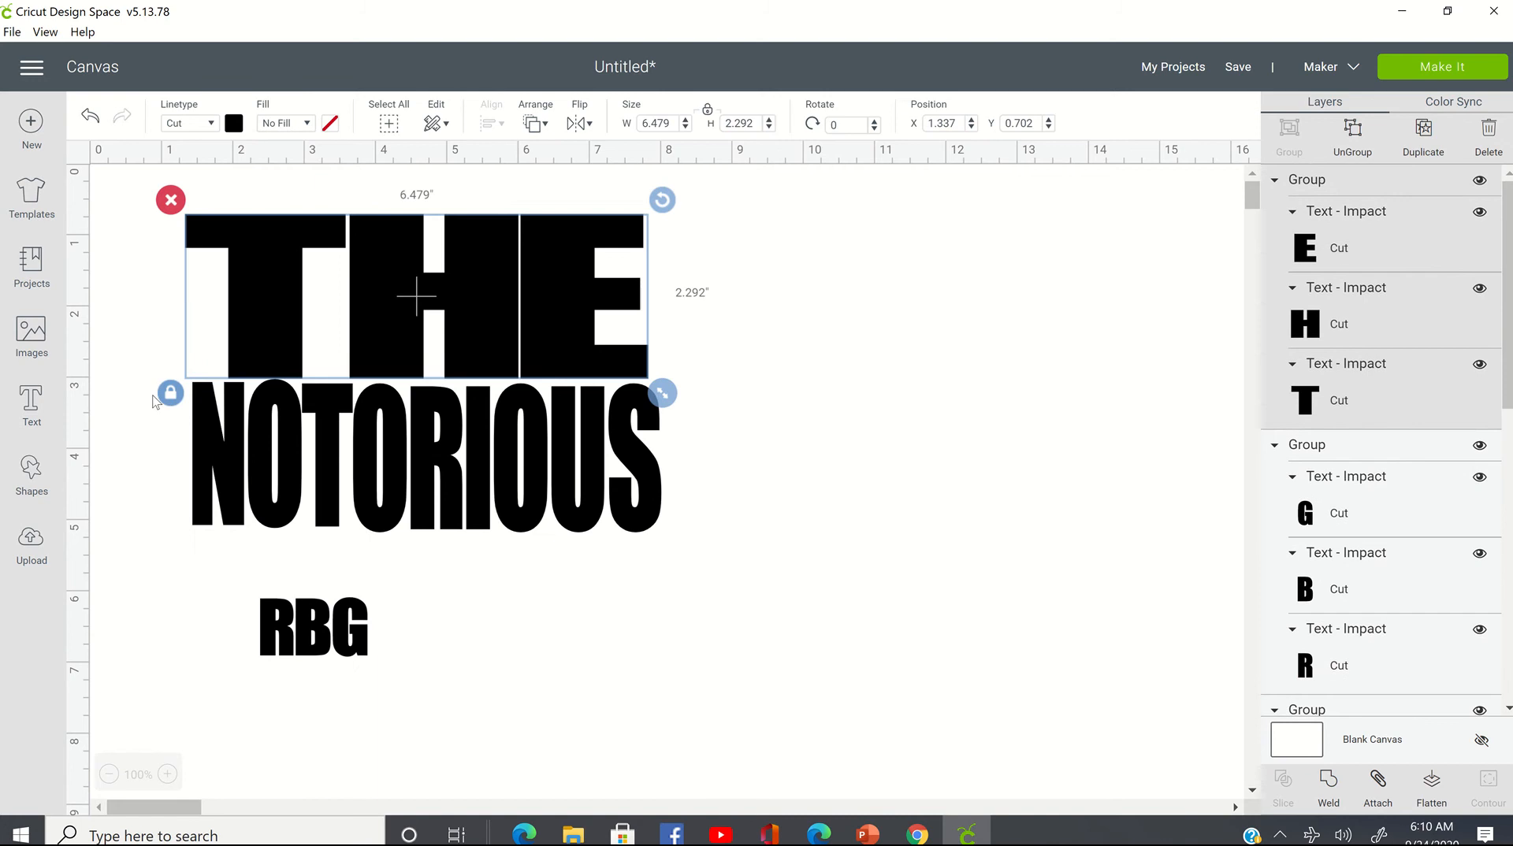
{"action": "left_click", "coordinate": [319, 648]}
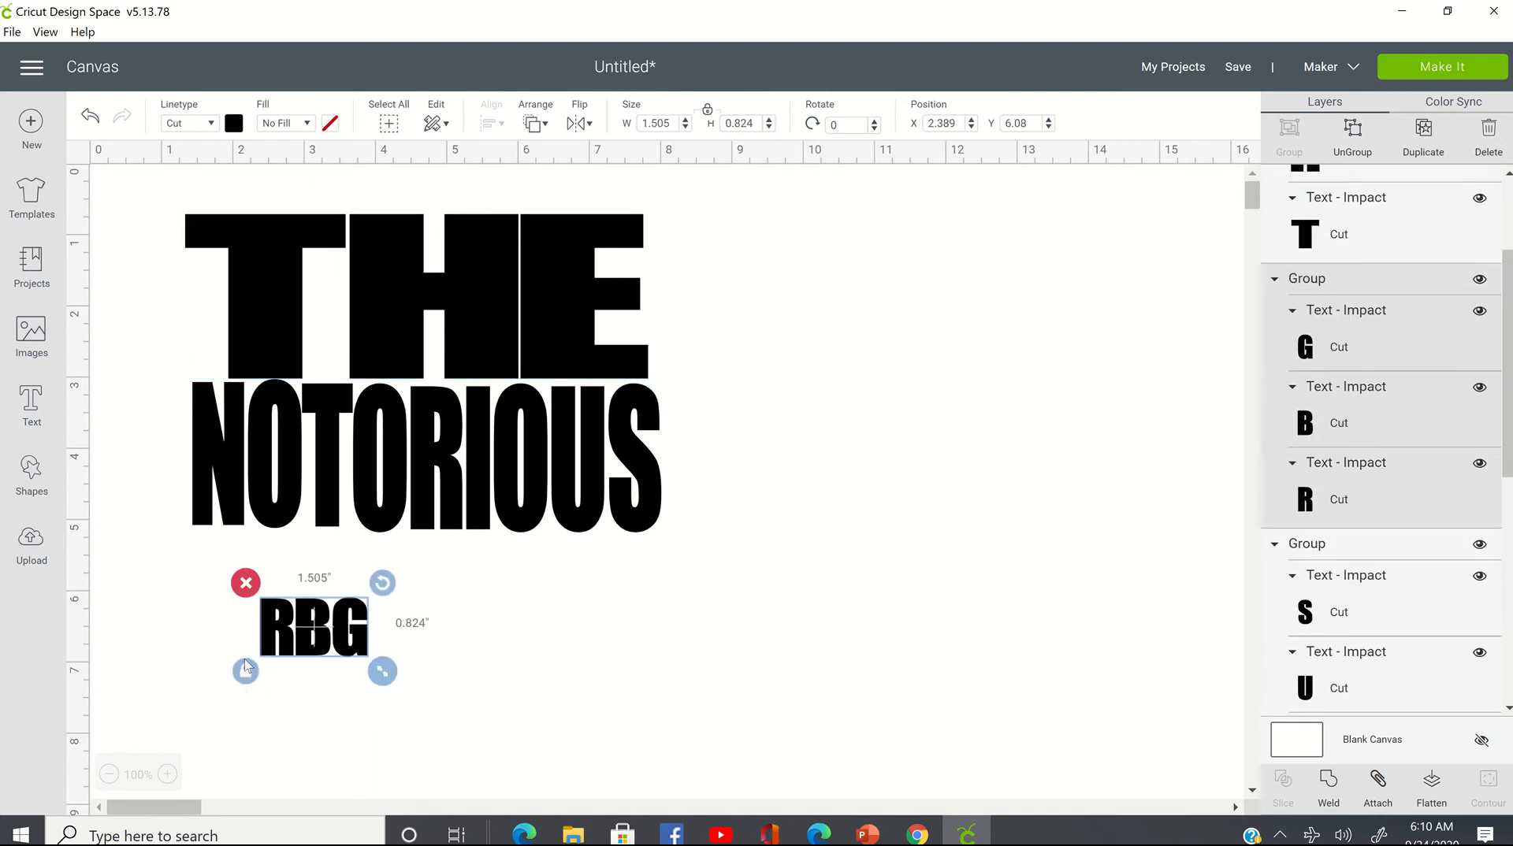
{"action": "left_click_drag", "start_coordinate": [384, 678], "coordinate": [737, 792]}
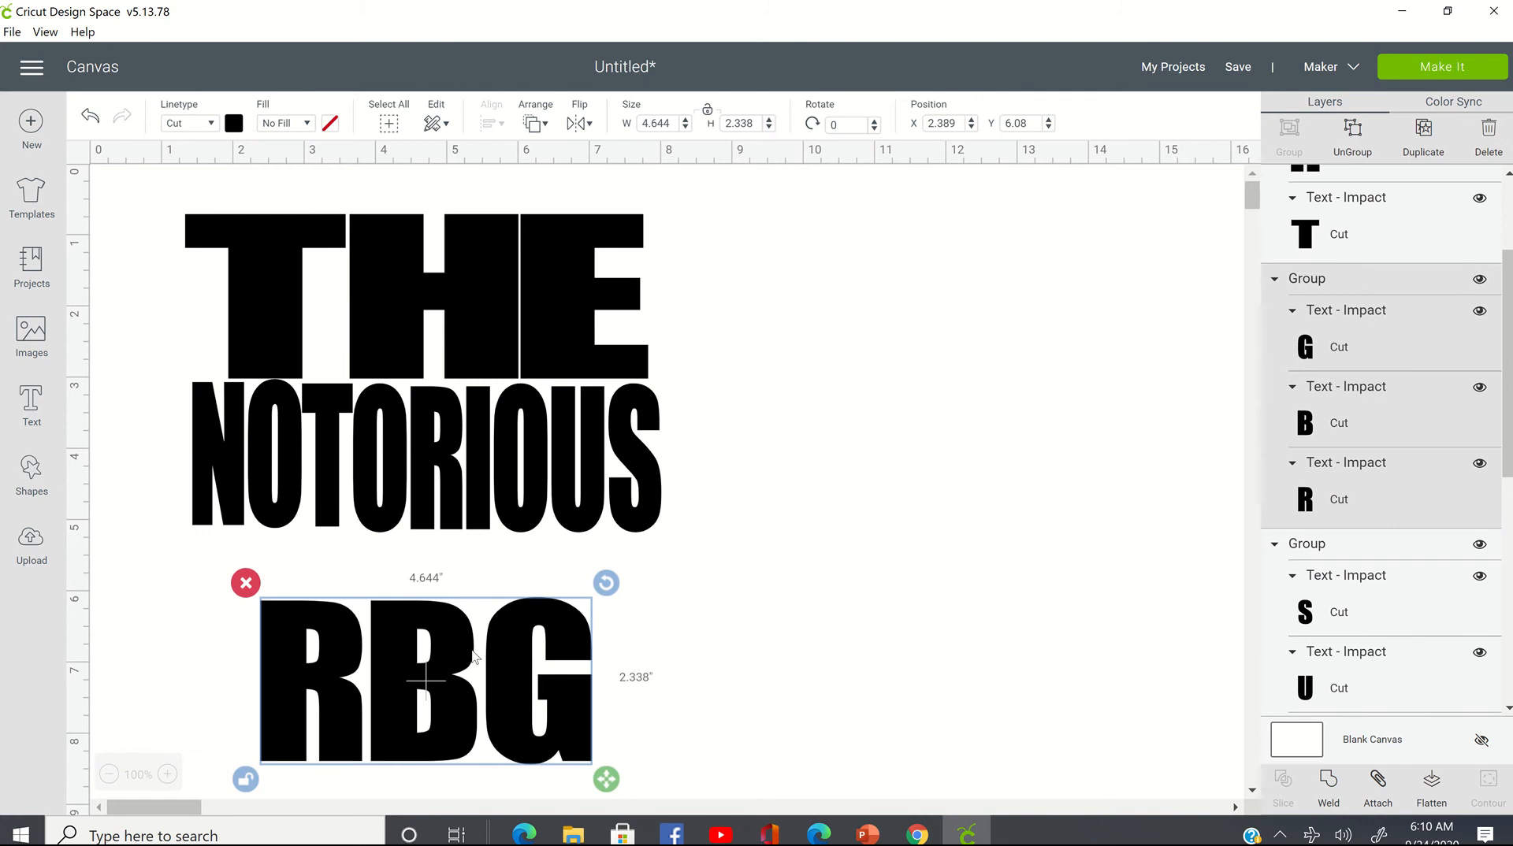
{"action": "left_click_drag", "start_coordinate": [495, 670], "coordinate": [466, 629]}
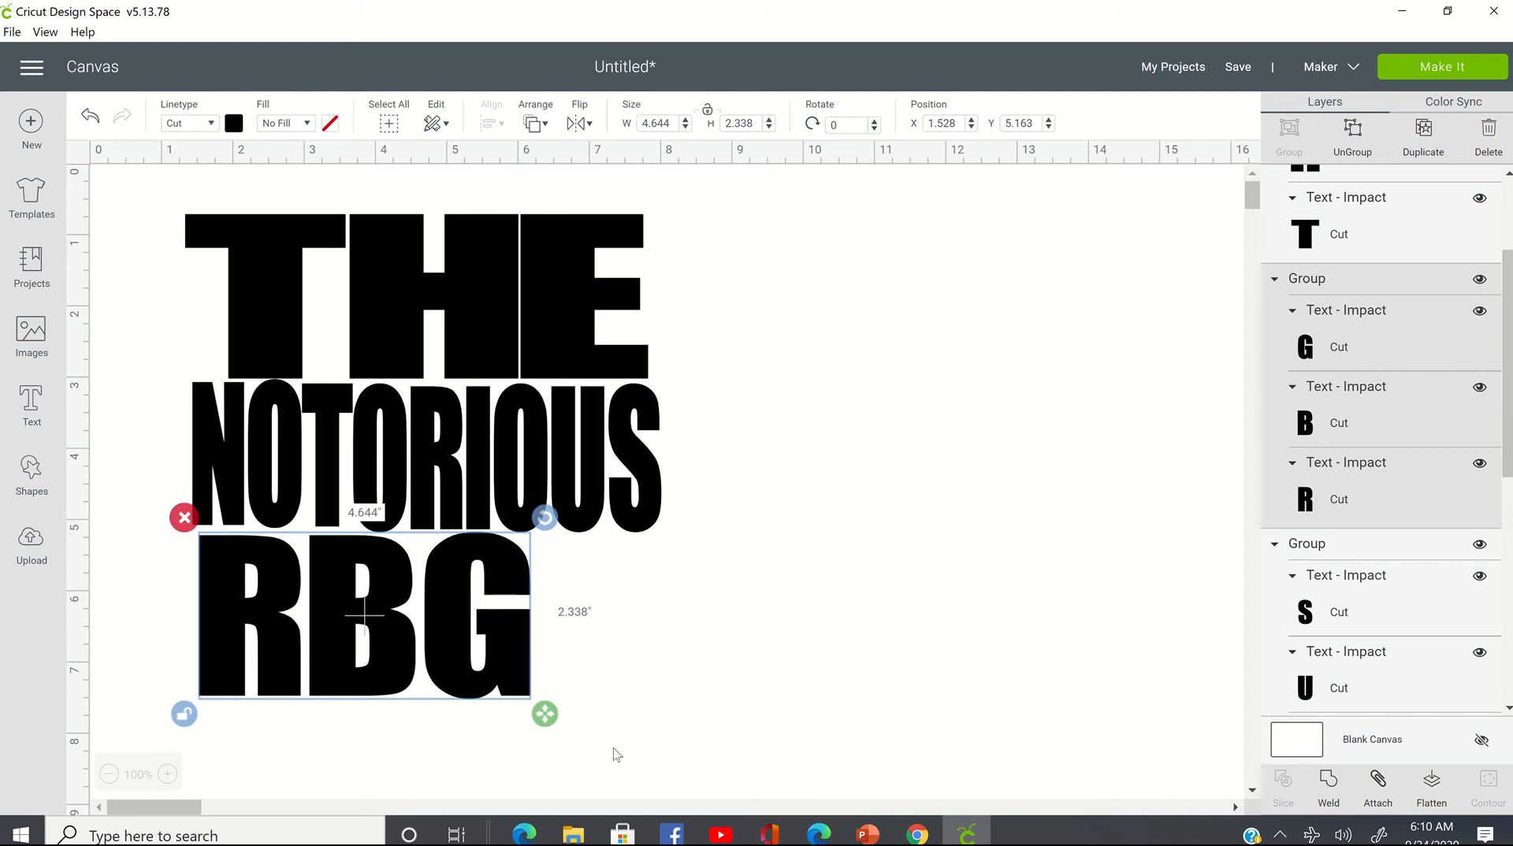
{"action": "left_click_drag", "start_coordinate": [556, 718], "coordinate": [705, 744]}
{"action": "left_click_drag", "start_coordinate": [703, 744], "coordinate": [686, 742]}
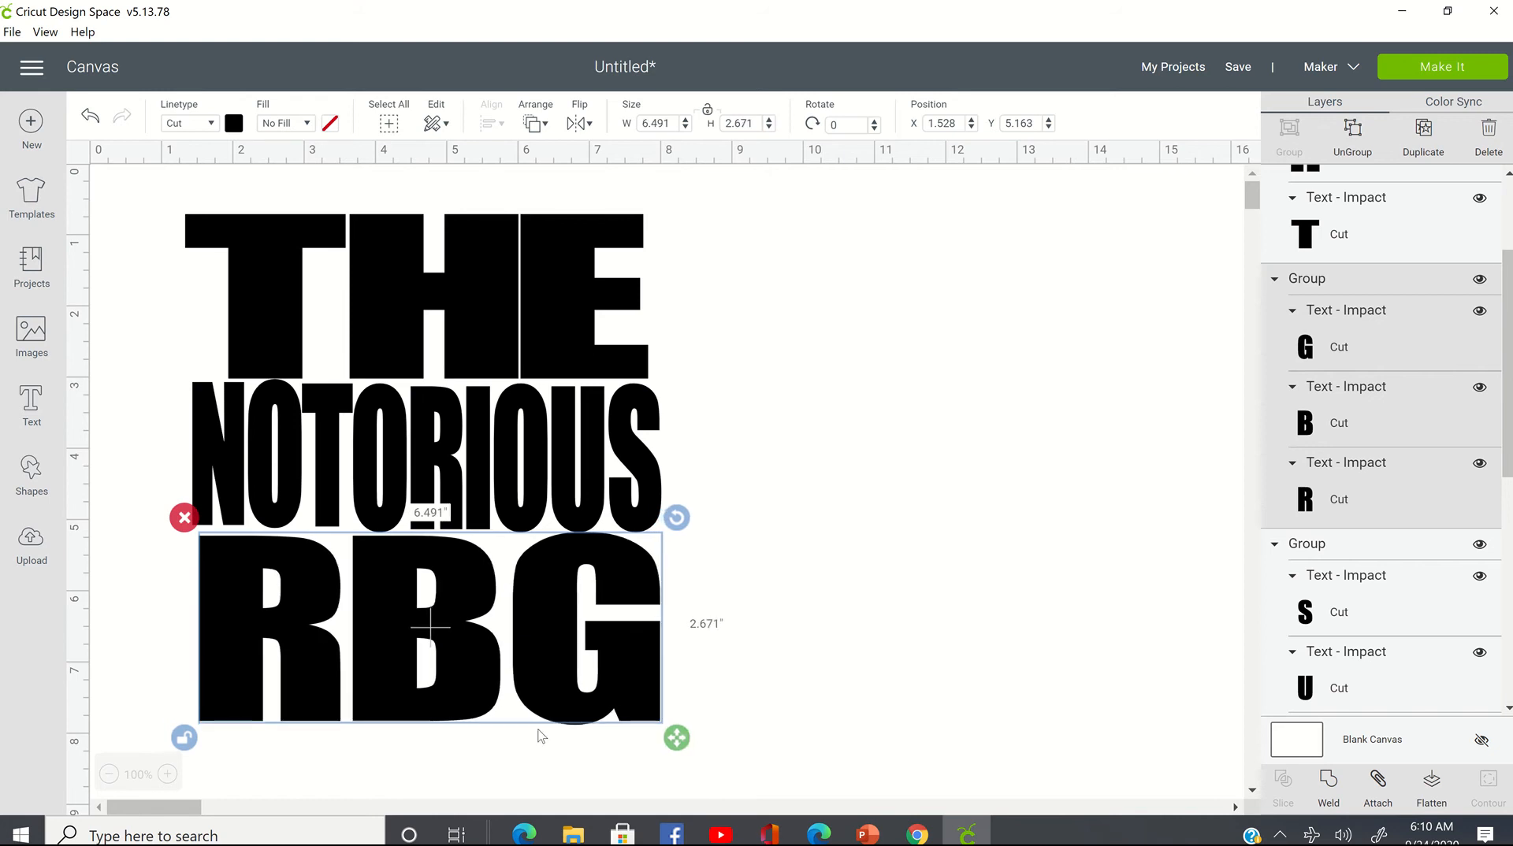
- Nudge the word group RBG to about X 1.40, Y 5.19 inches to line it up under NOTORIOUS
{"action": "left_click", "coordinate": [854, 529]}
{"action": "left_click_drag", "start_coordinate": [630, 659], "coordinate": [618, 659]}
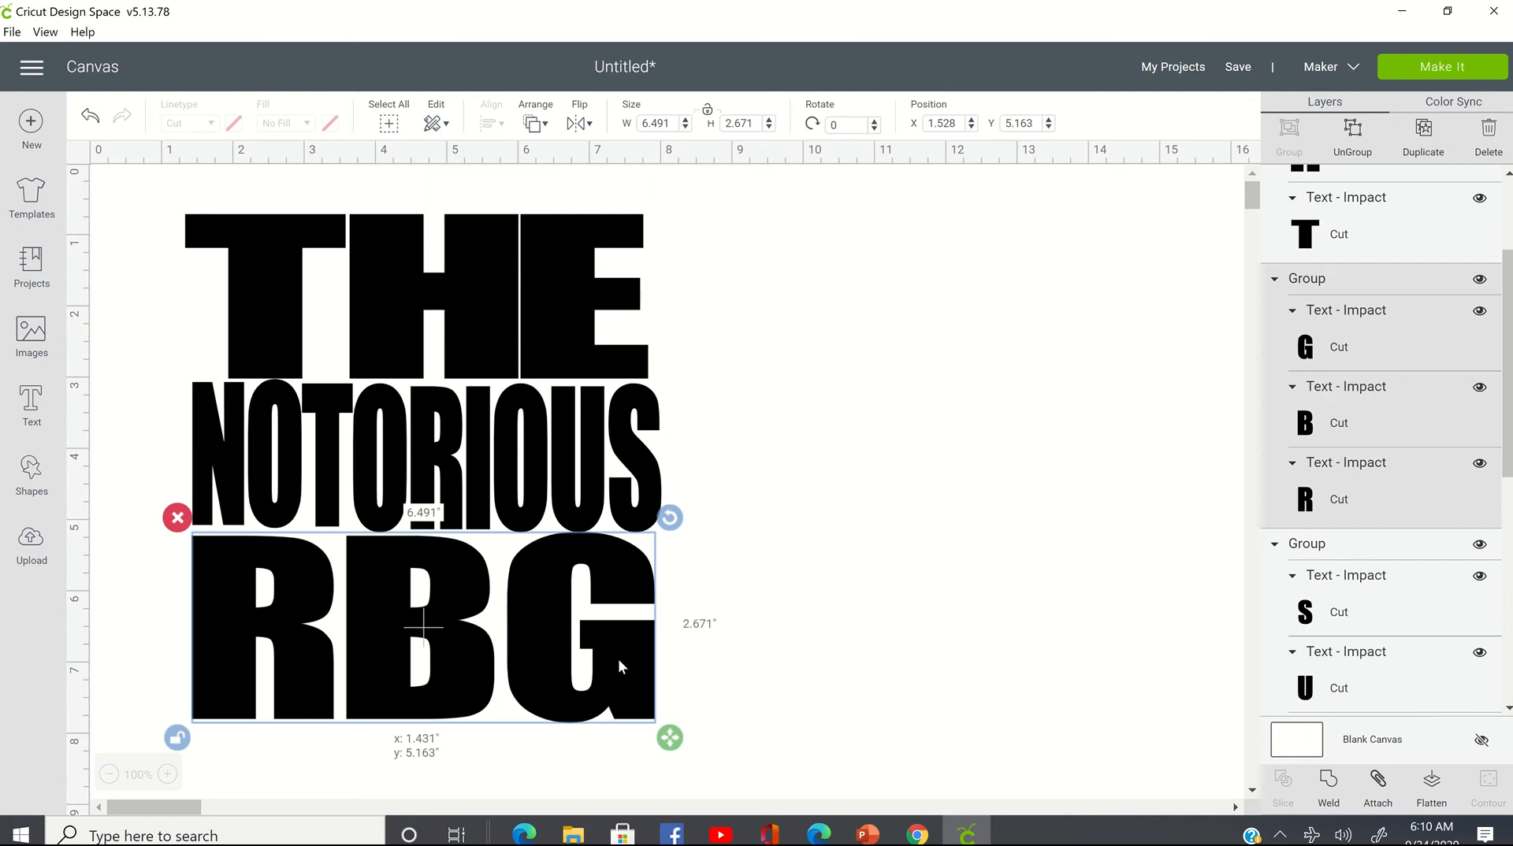
{"action": "left_click", "coordinate": [849, 597]}
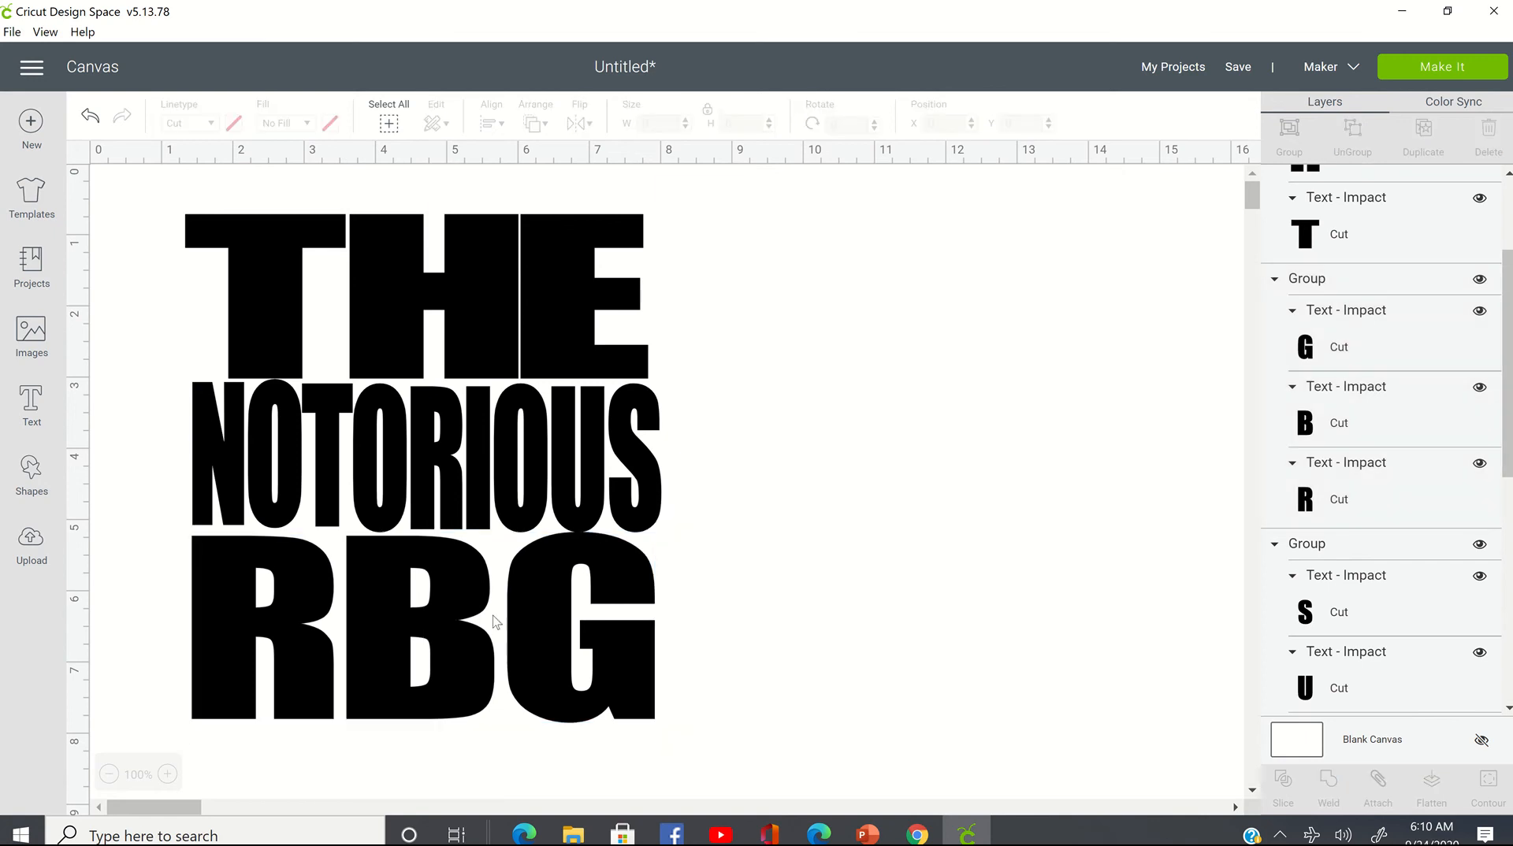
{"action": "left_click_drag", "start_coordinate": [567, 601], "coordinate": [564, 605]}
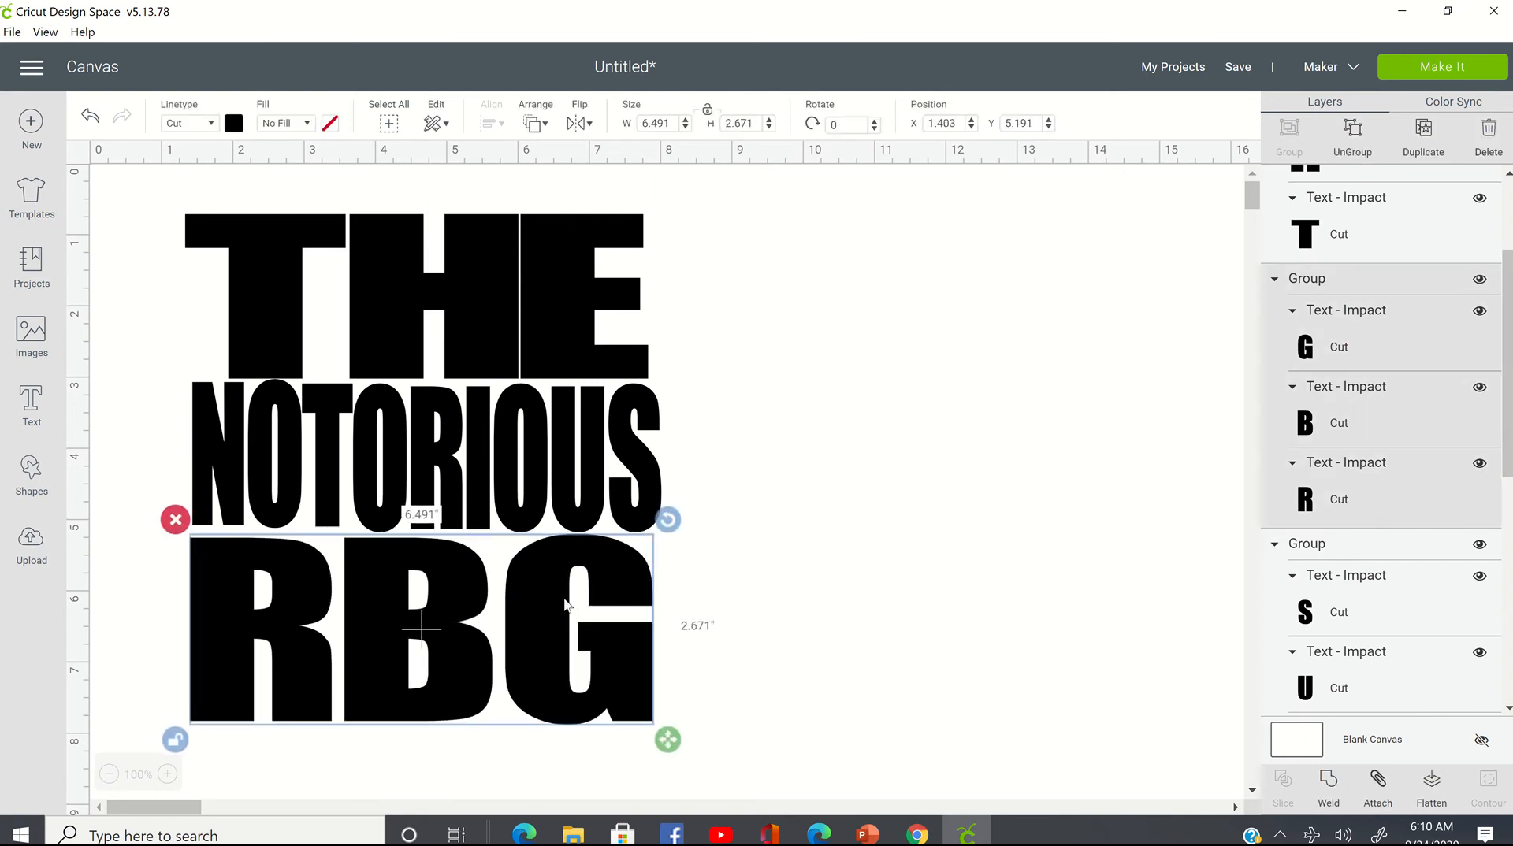
{"action": "left_click", "coordinate": [793, 571]}
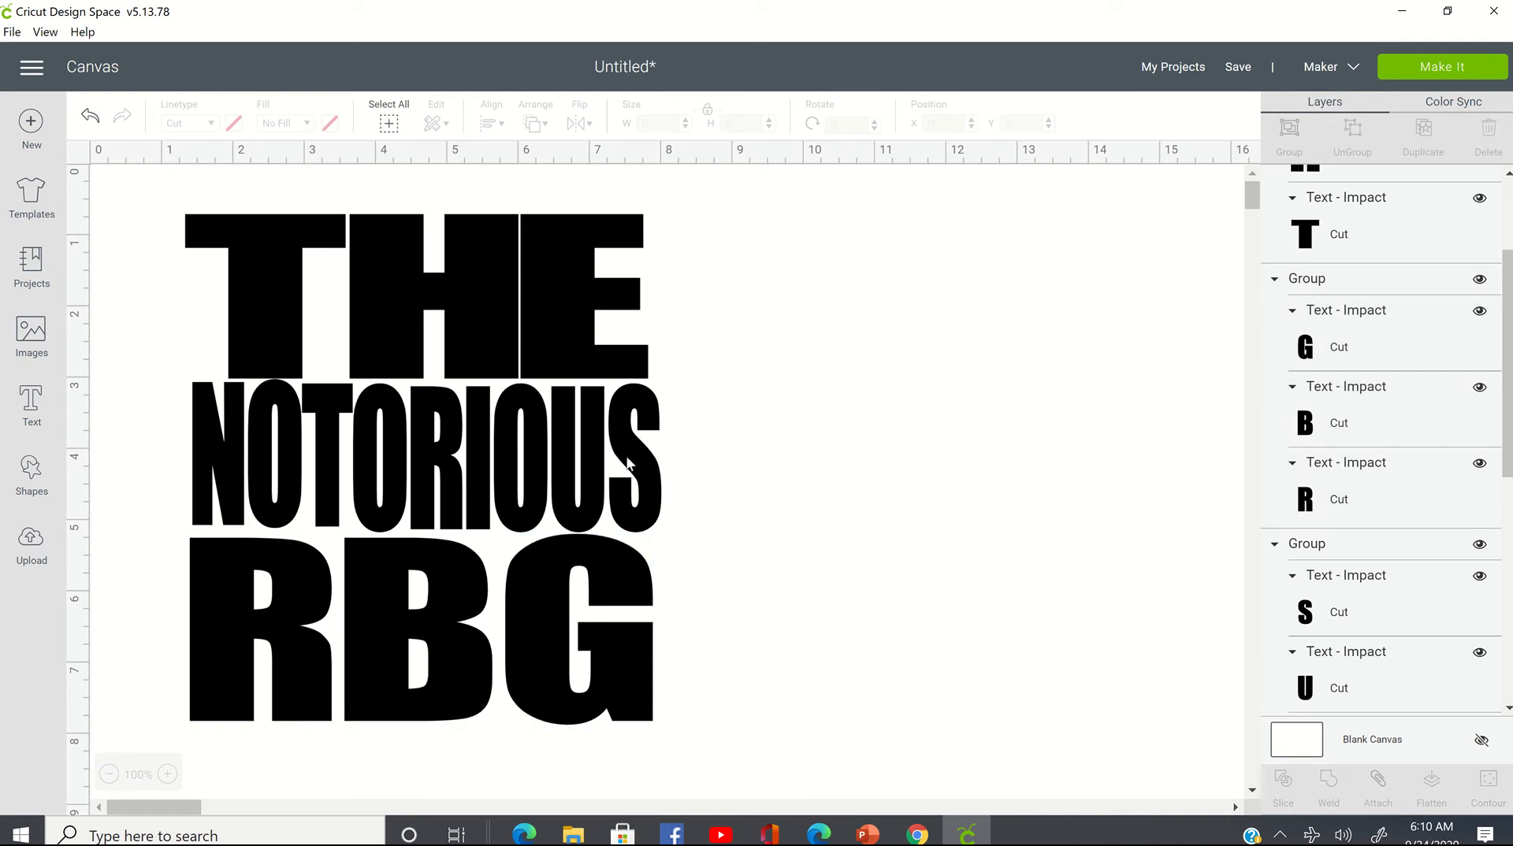
- Ungroup the word group RBG into separate letters
{"action": "left_click", "coordinate": [385, 665]}
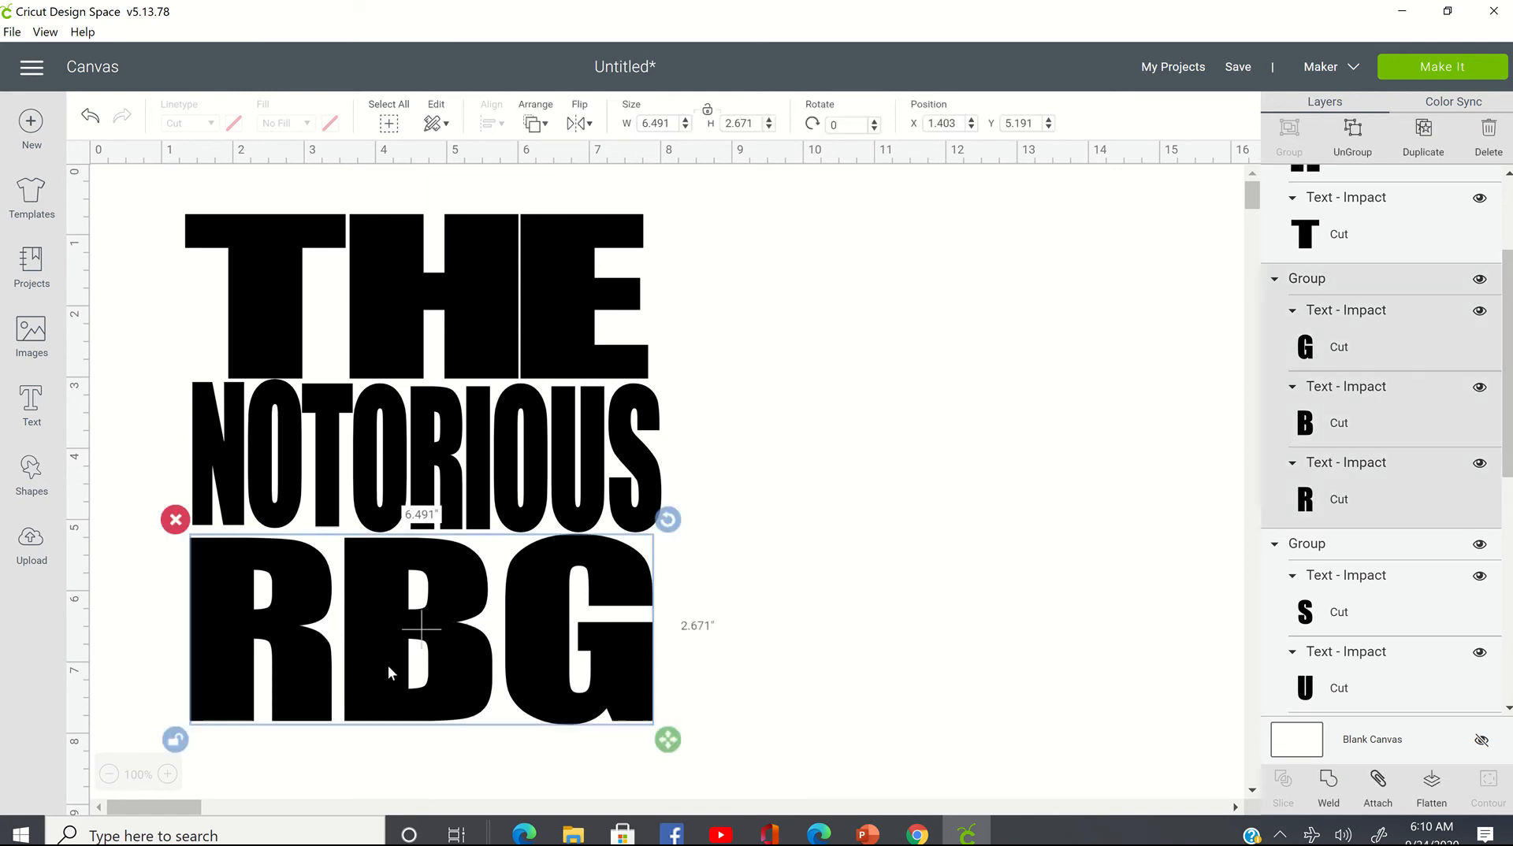
{"action": "left_click", "coordinate": [926, 426]}
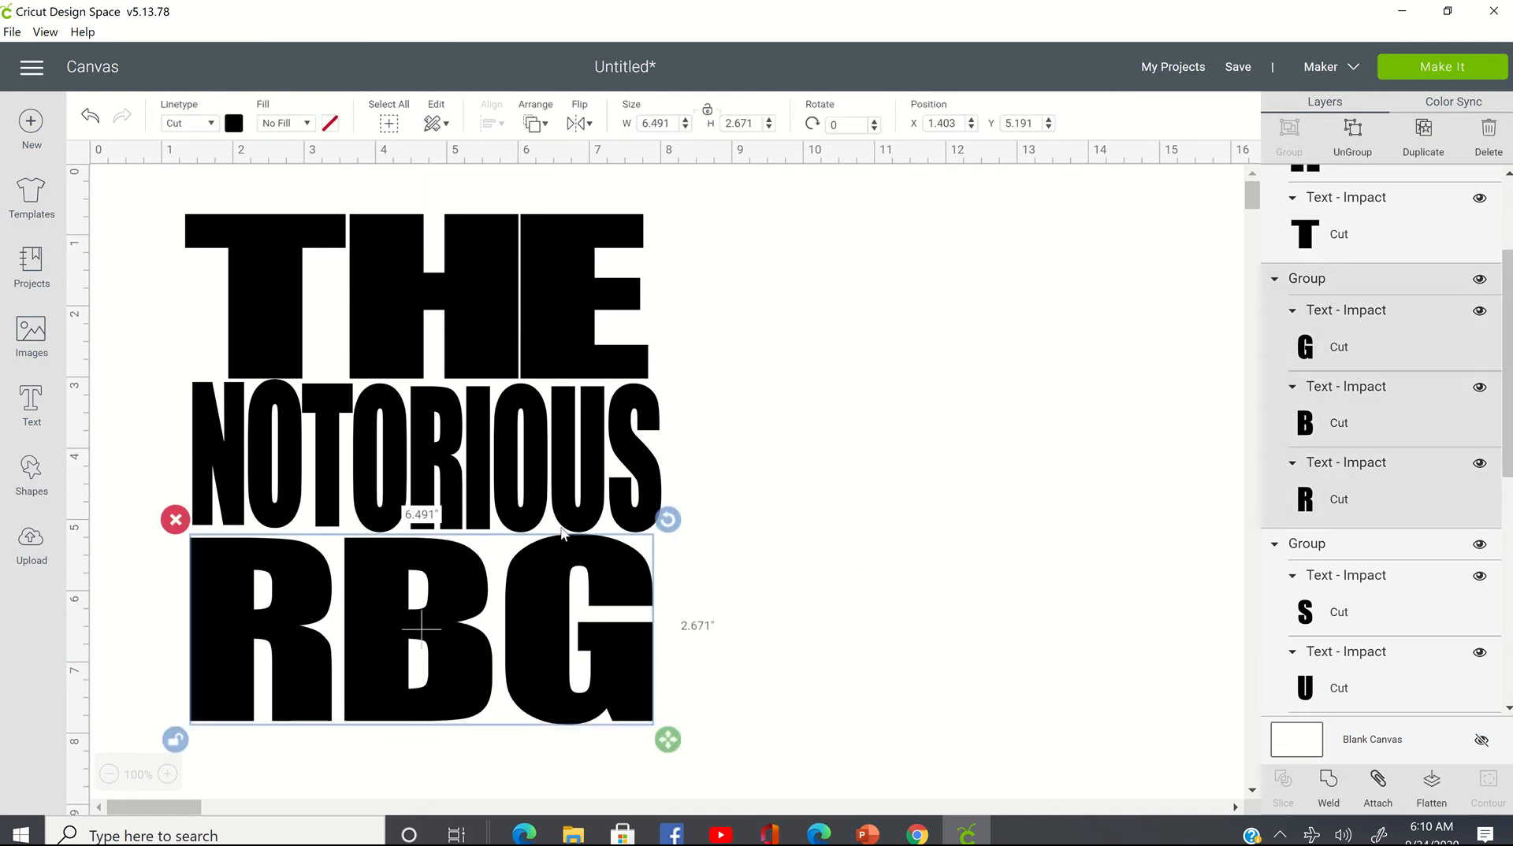
{"action": "left_click", "coordinate": [417, 705]}
{"action": "left_click", "coordinate": [1372, 159]}
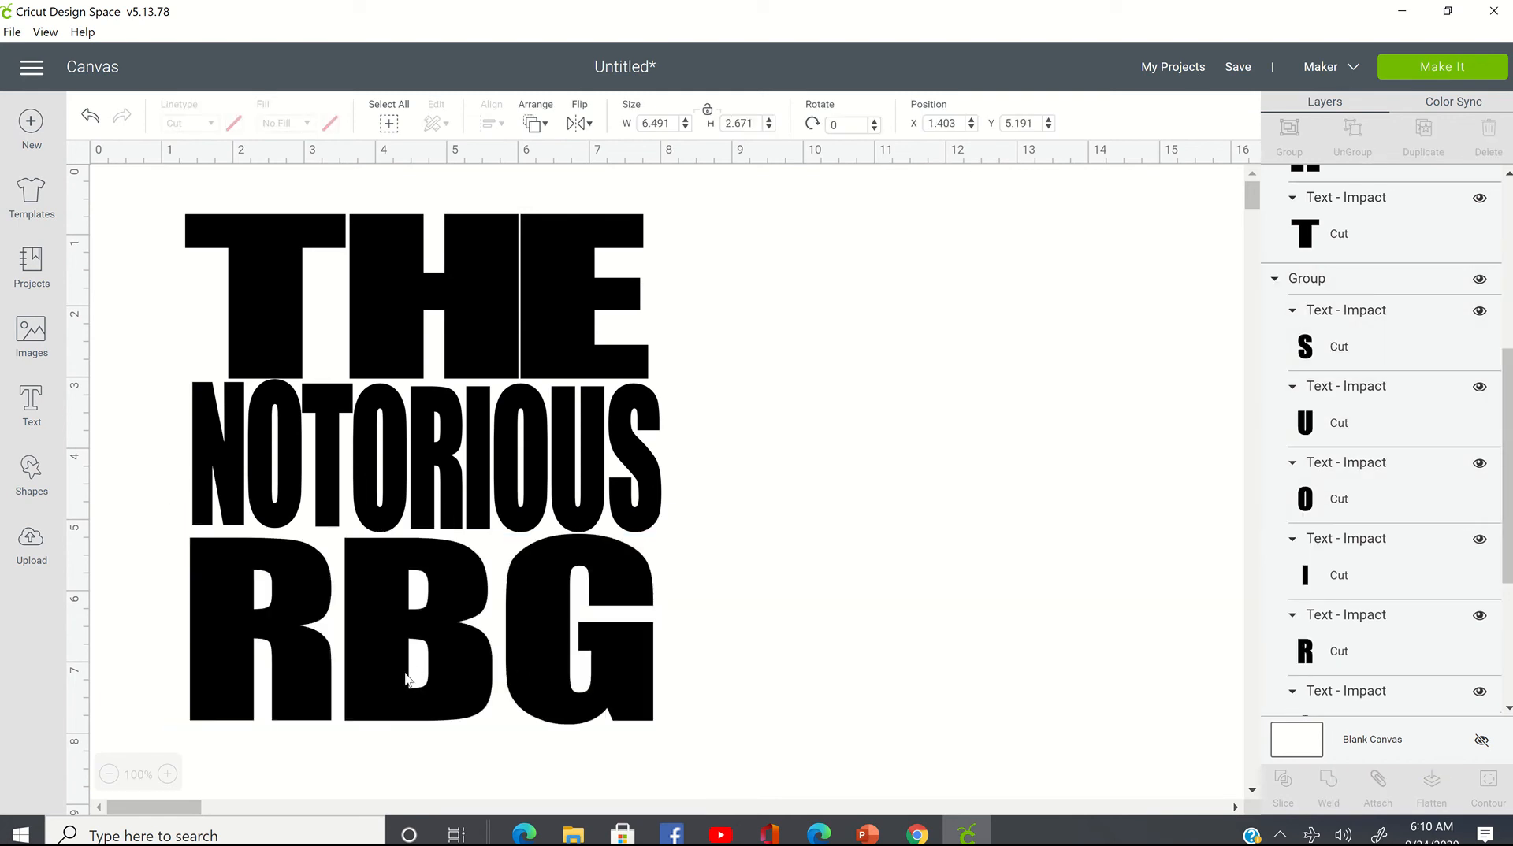
- Close the gaps between the letters of RBG, moving B to about X 3.42, Y 5.25 inches and G directly beside it
{"action": "left_click", "coordinate": [470, 690]}
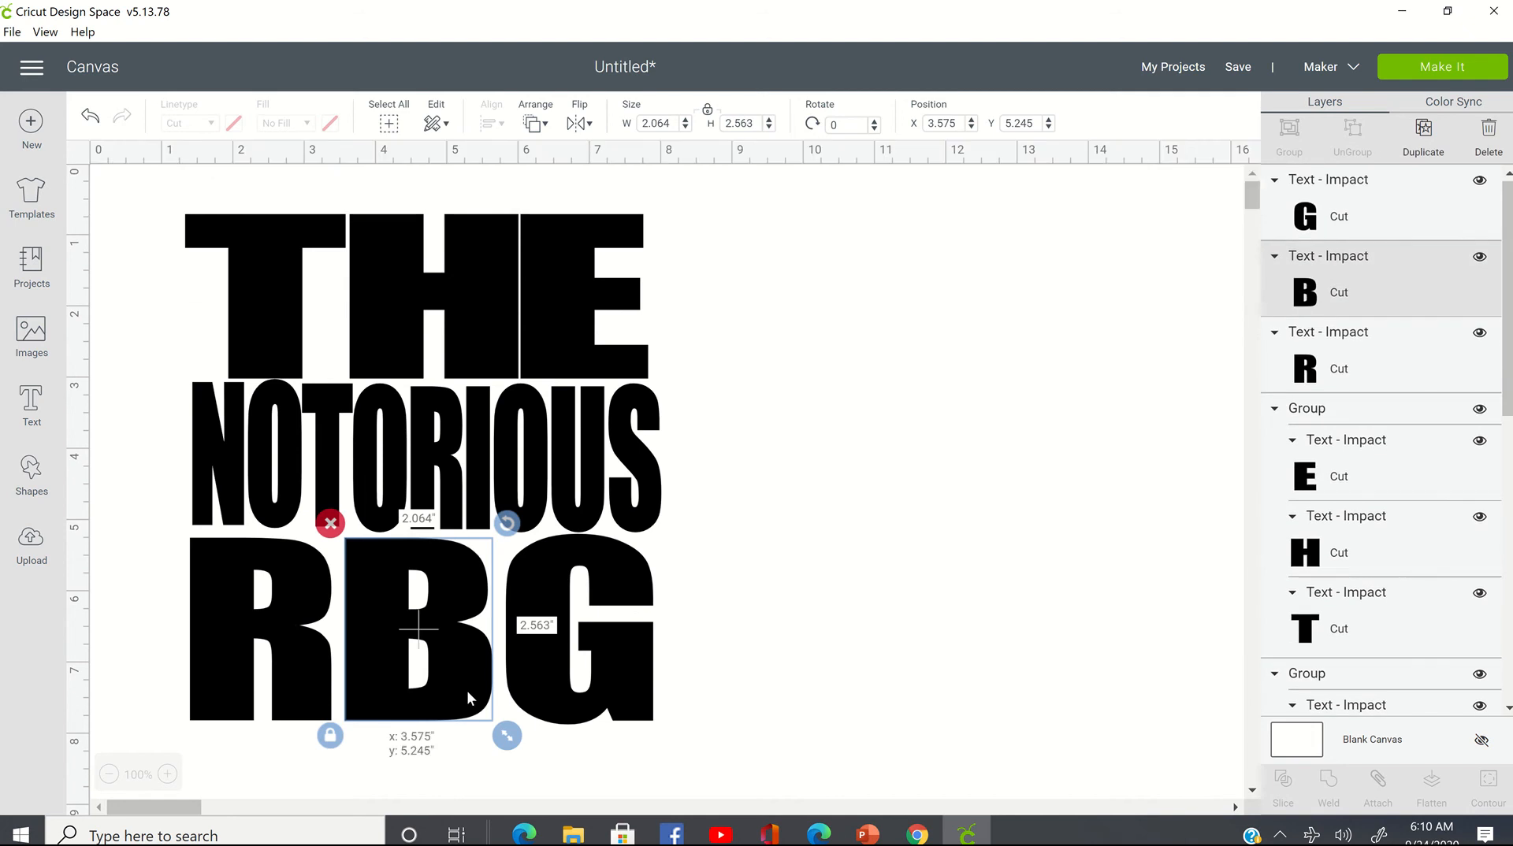
{"action": "left_click_drag", "start_coordinate": [459, 690], "coordinate": [457, 689]}
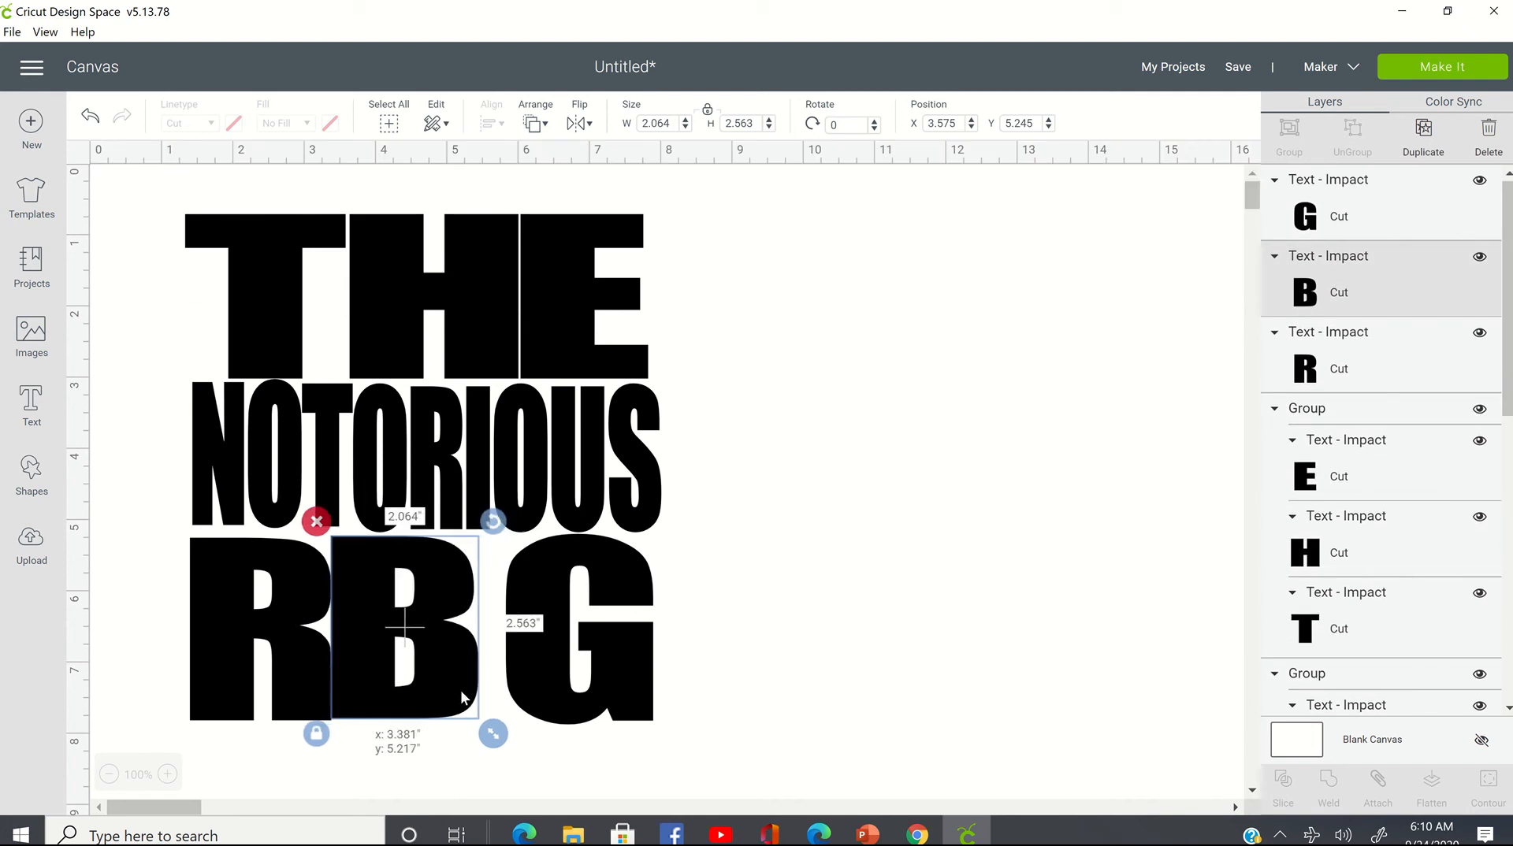
{"action": "left_click_drag", "start_coordinate": [463, 691], "coordinate": [469, 693]}
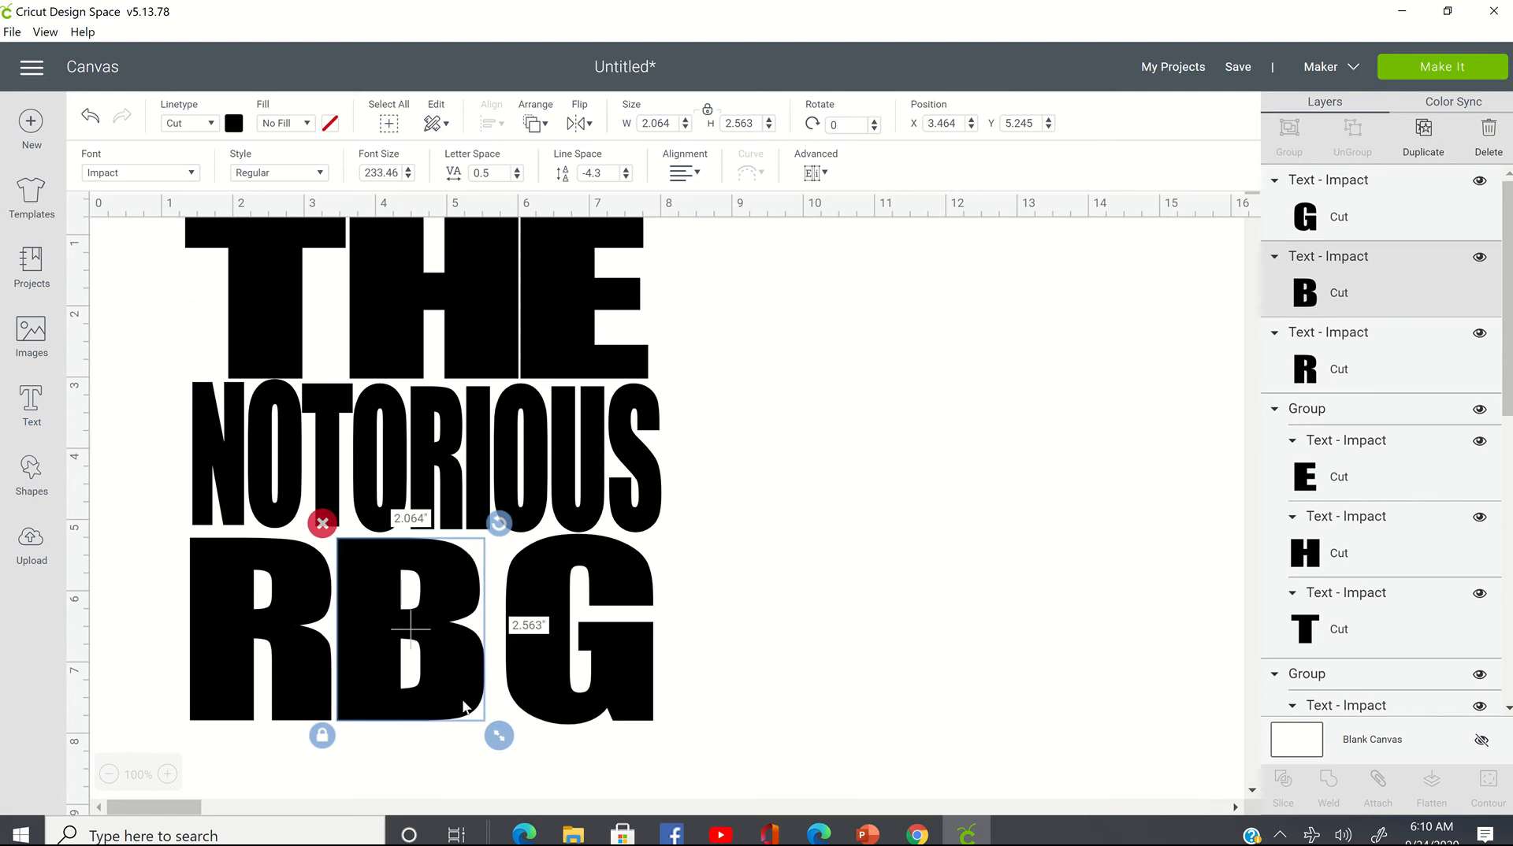
{"action": "left_click_drag", "start_coordinate": [578, 696], "coordinate": [547, 701]}
{"action": "left_click", "coordinate": [796, 647]}
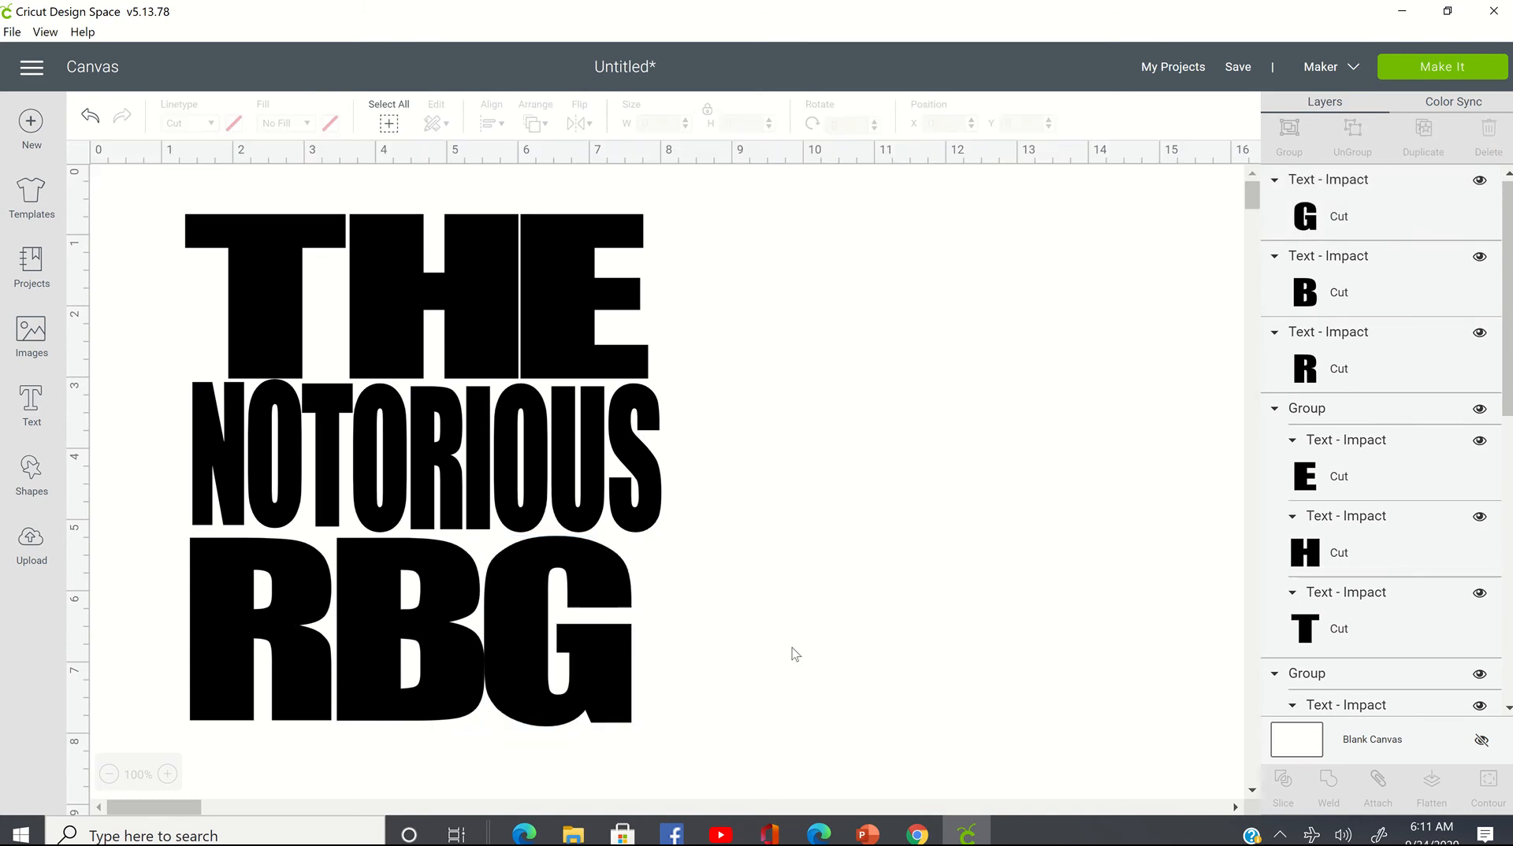
{"action": "left_click", "coordinate": [466, 721]}
{"action": "left_click_drag", "start_coordinate": [461, 715], "coordinate": [455, 715]}
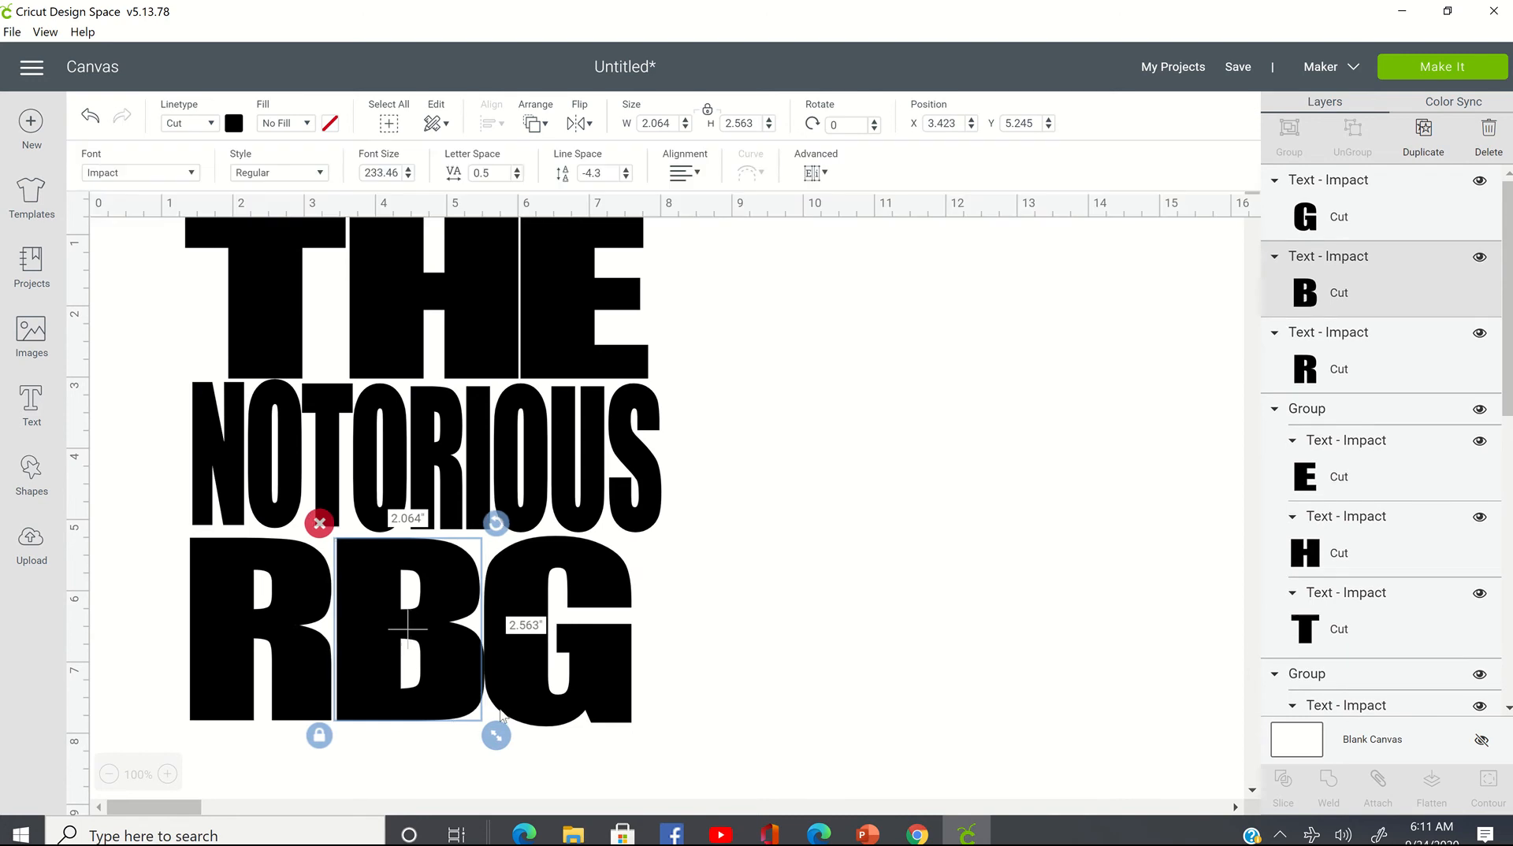
{"action": "left_click", "coordinate": [993, 557]}
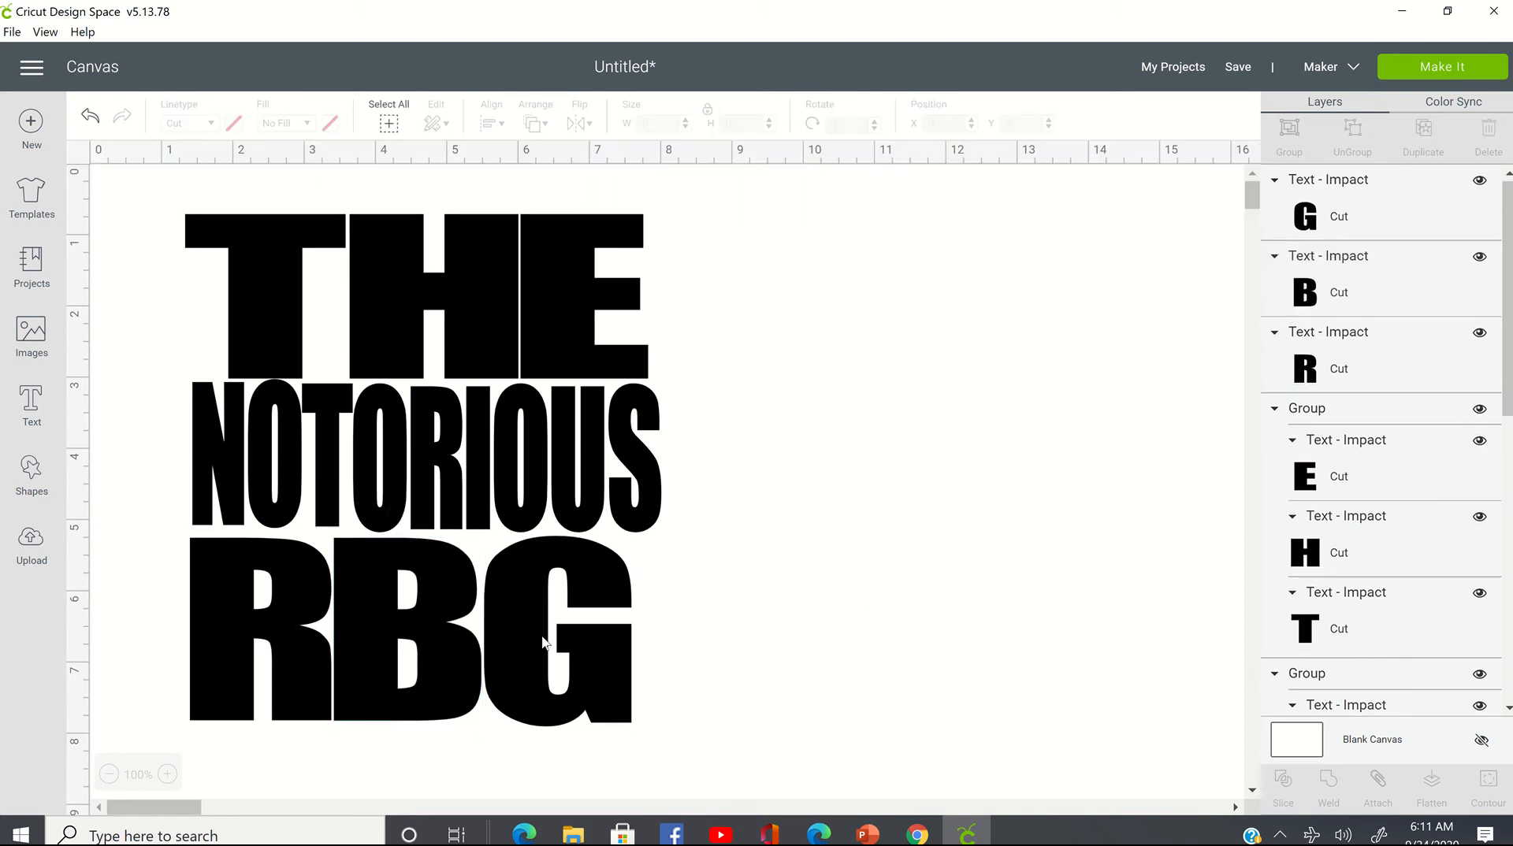
- Group the letters R, B and G and enlarge the group proportionally until it reaches the far edge of NOTORIOUS
{"action": "left_click_drag", "start_coordinate": [142, 618], "coordinate": [780, 648]}
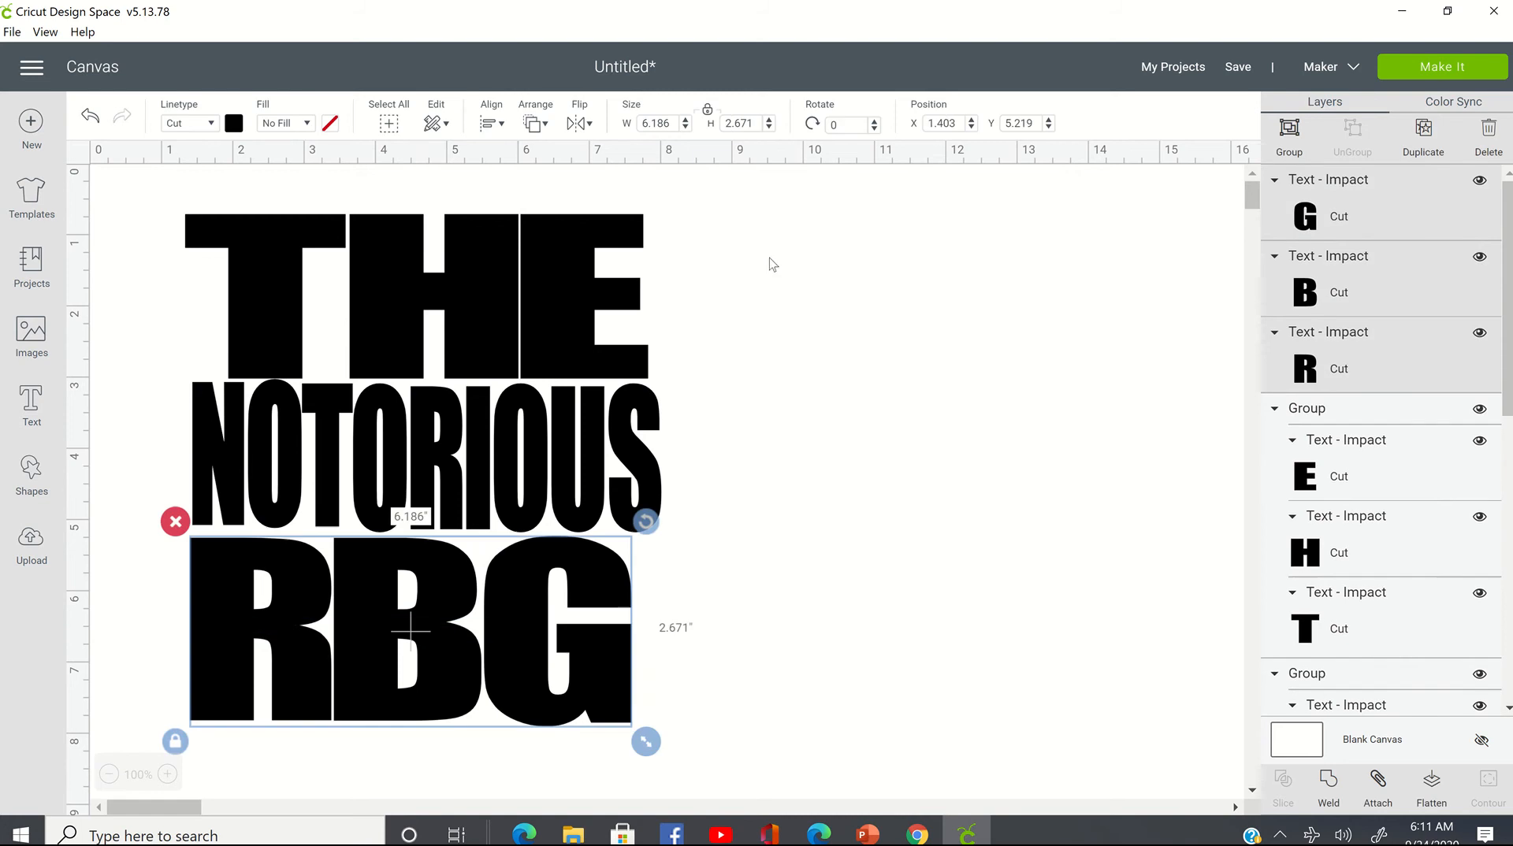
{"action": "left_click", "coordinate": [1277, 130]}
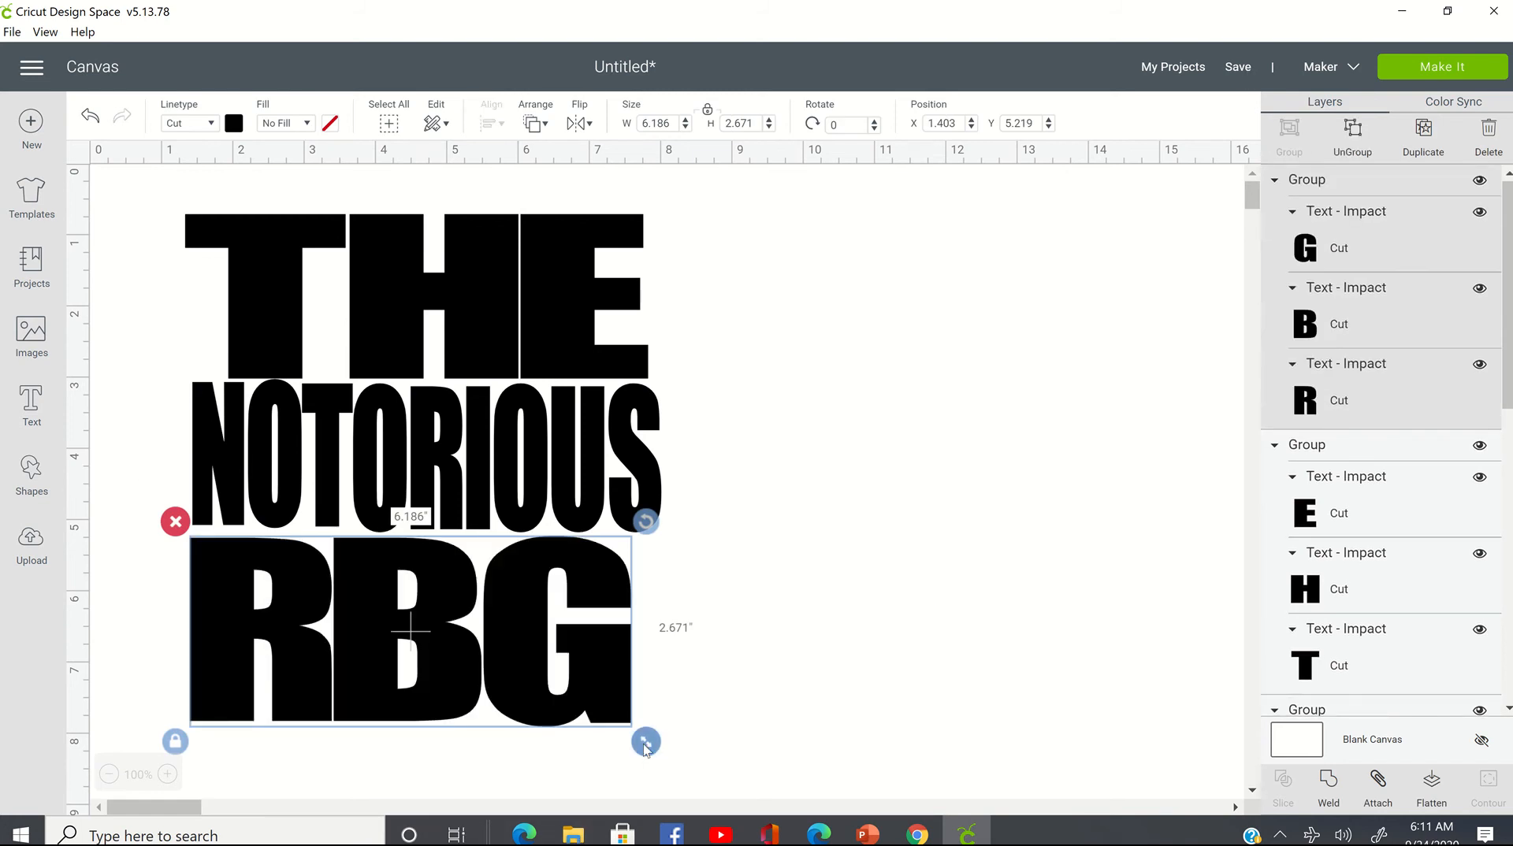
{"action": "left_click_drag", "start_coordinate": [646, 742], "coordinate": [676, 726]}
{"action": "left_click", "coordinate": [793, 605]}
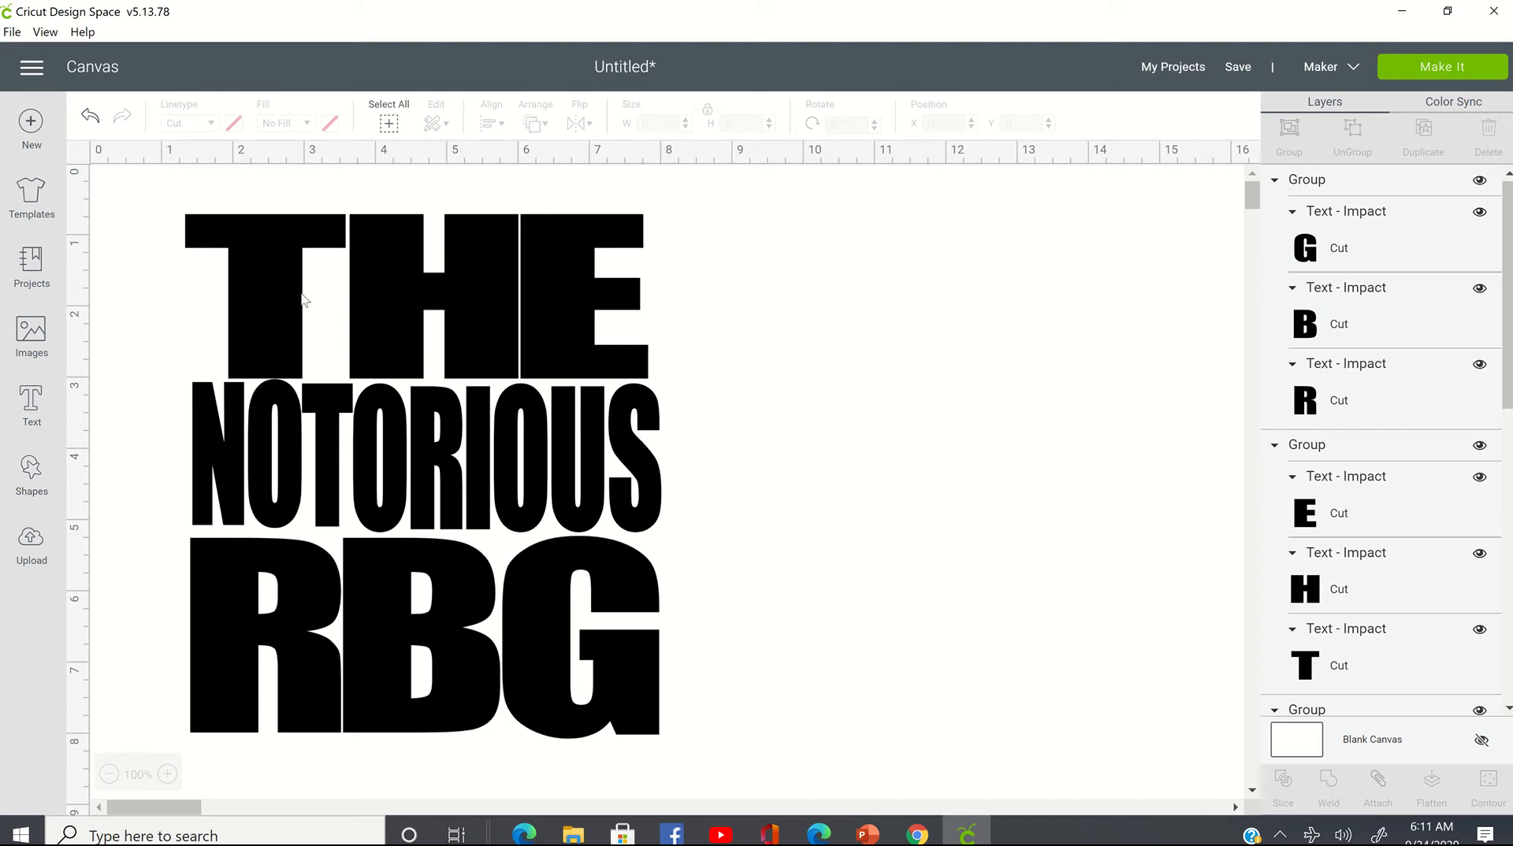
- Weld all three words into a single shape and place it at about X 1.74, Y 0.79 inches
{"action": "left_click_drag", "start_coordinate": [141, 193], "coordinate": [709, 768]}
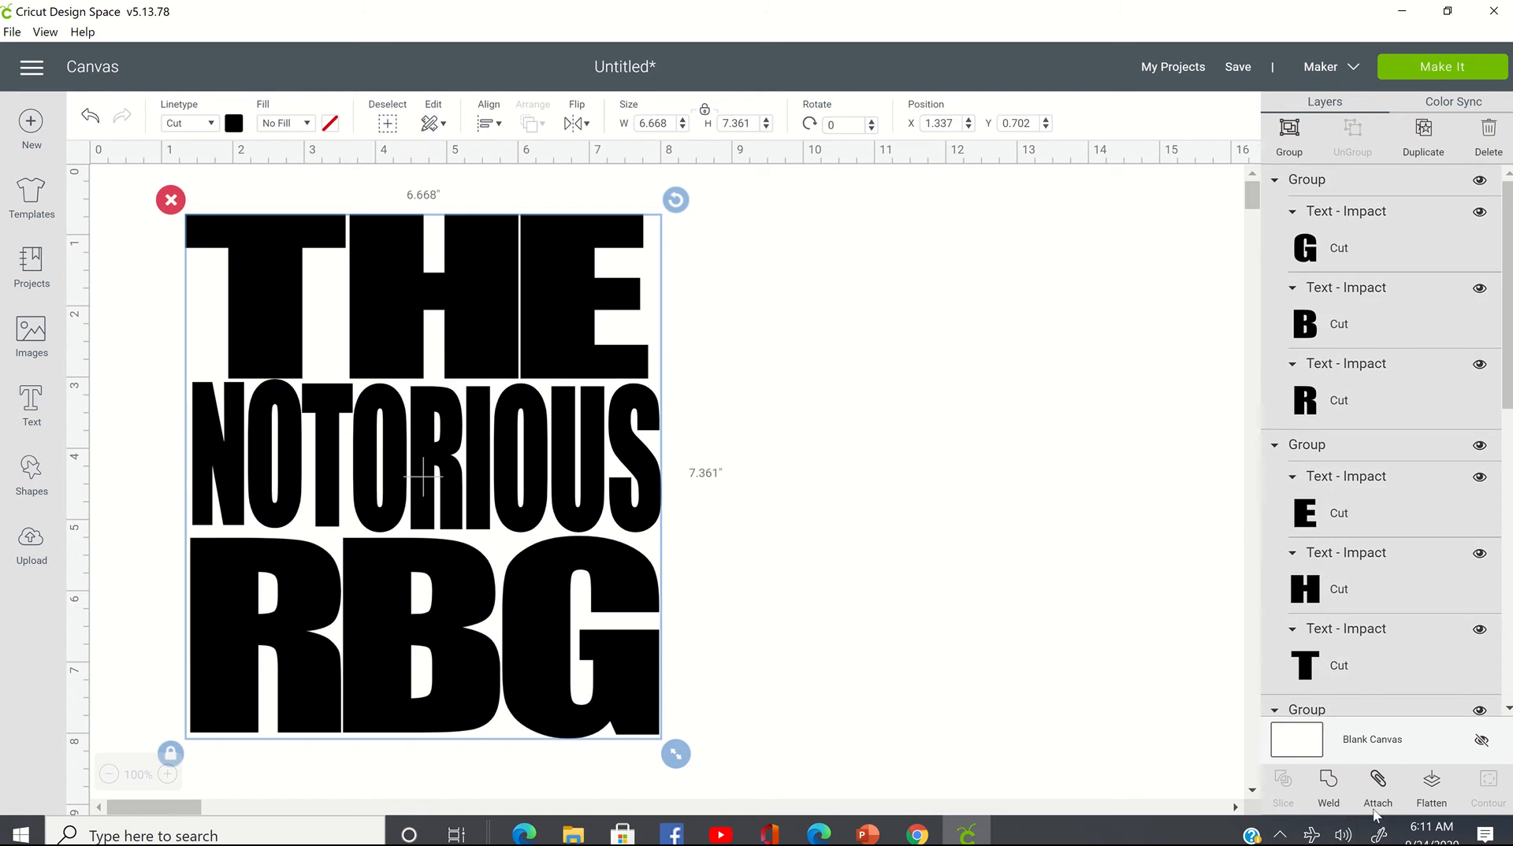
{"action": "left_click", "coordinate": [1328, 804]}
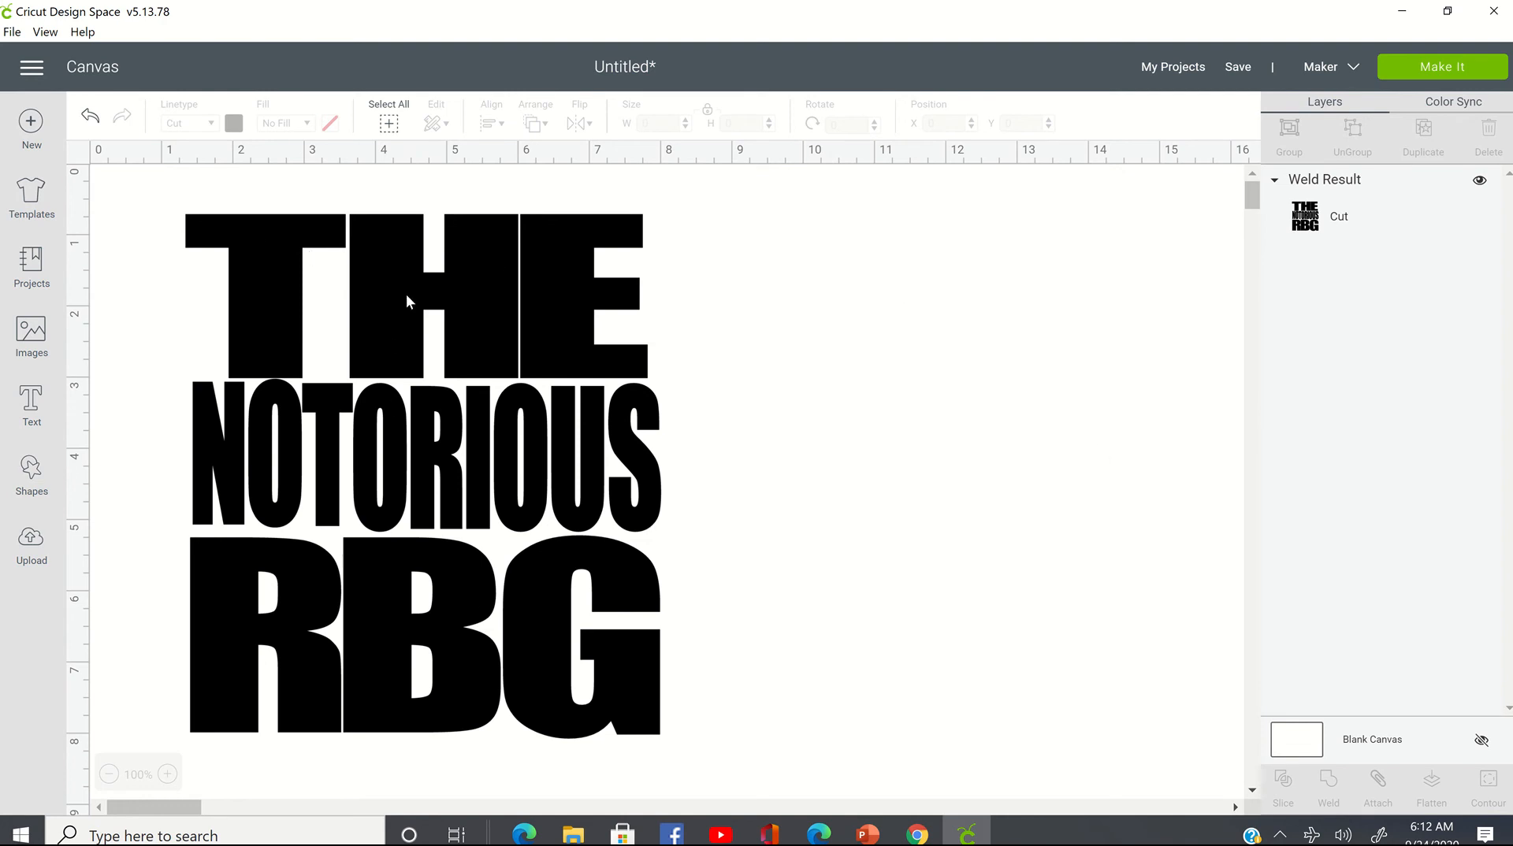
{"action": "left_click_drag", "start_coordinate": [407, 297], "coordinate": [859, 364]}
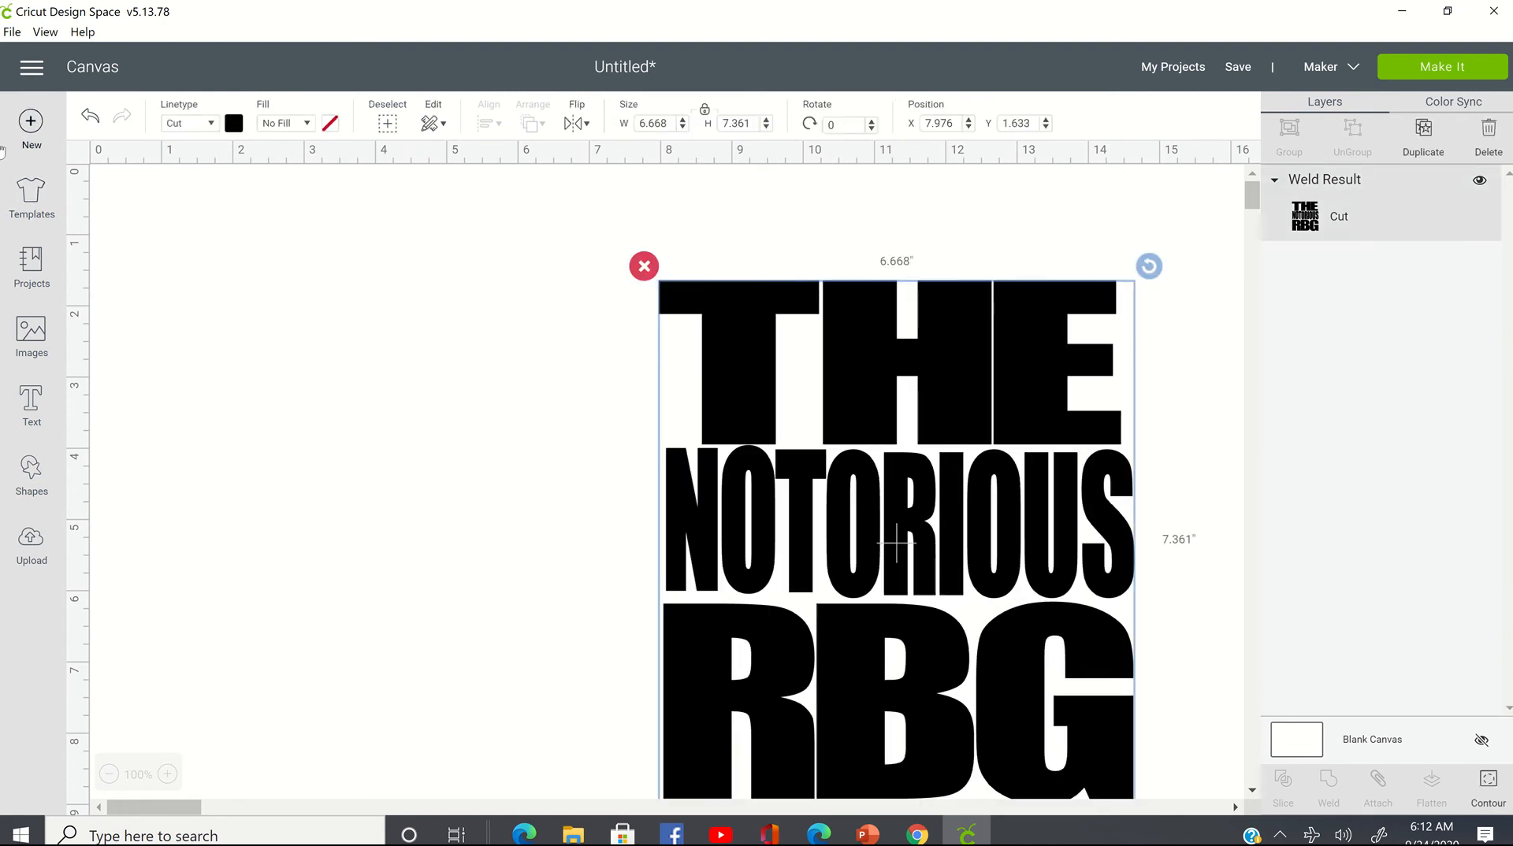
{"action": "left_click_drag", "start_coordinate": [1028, 415], "coordinate": [564, 313]}
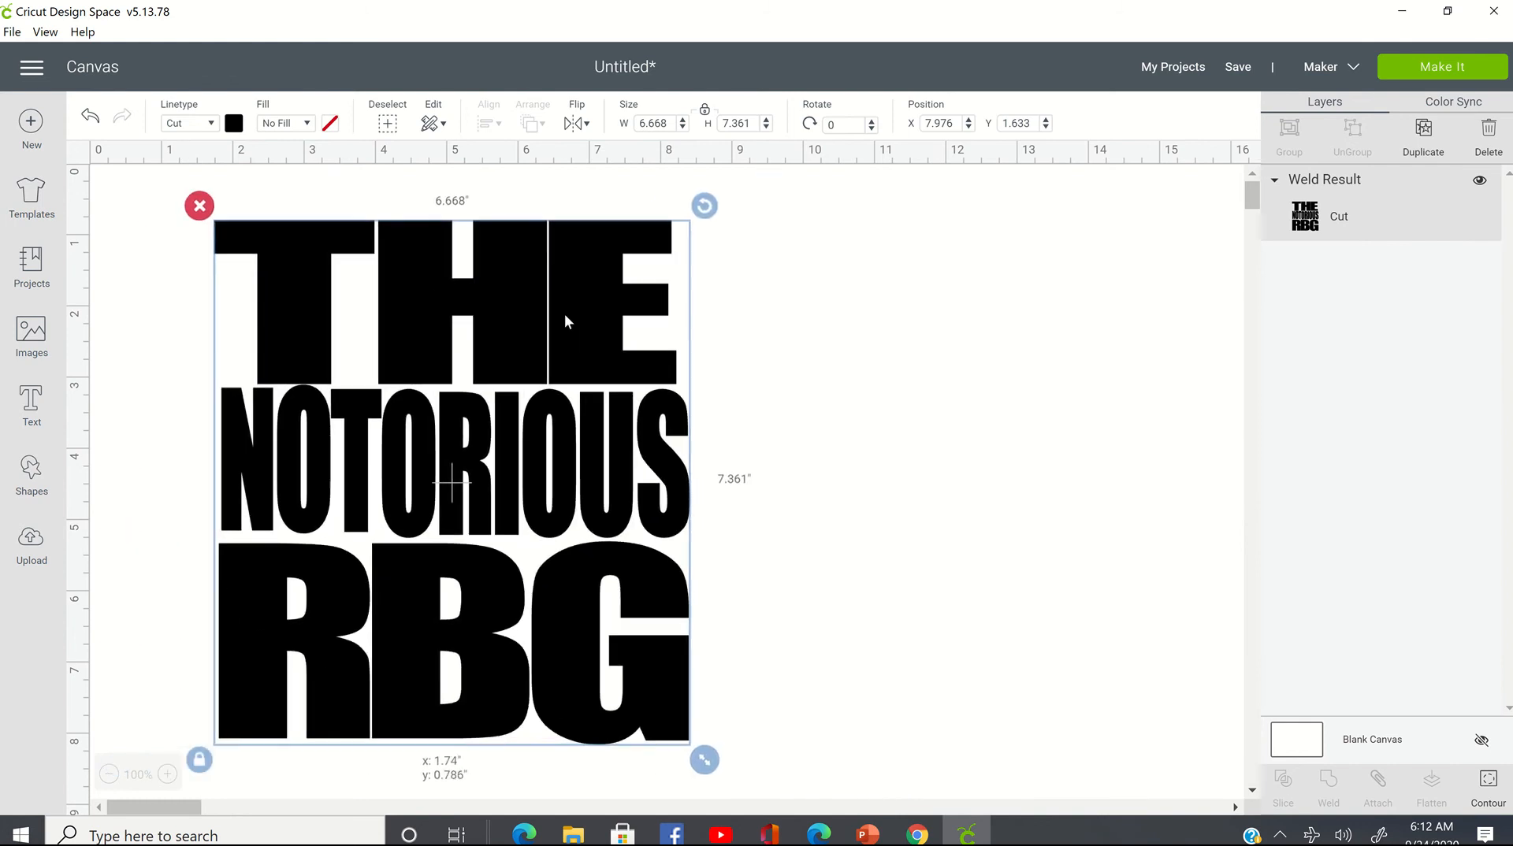
{"action": "left_click", "coordinate": [1036, 565]}
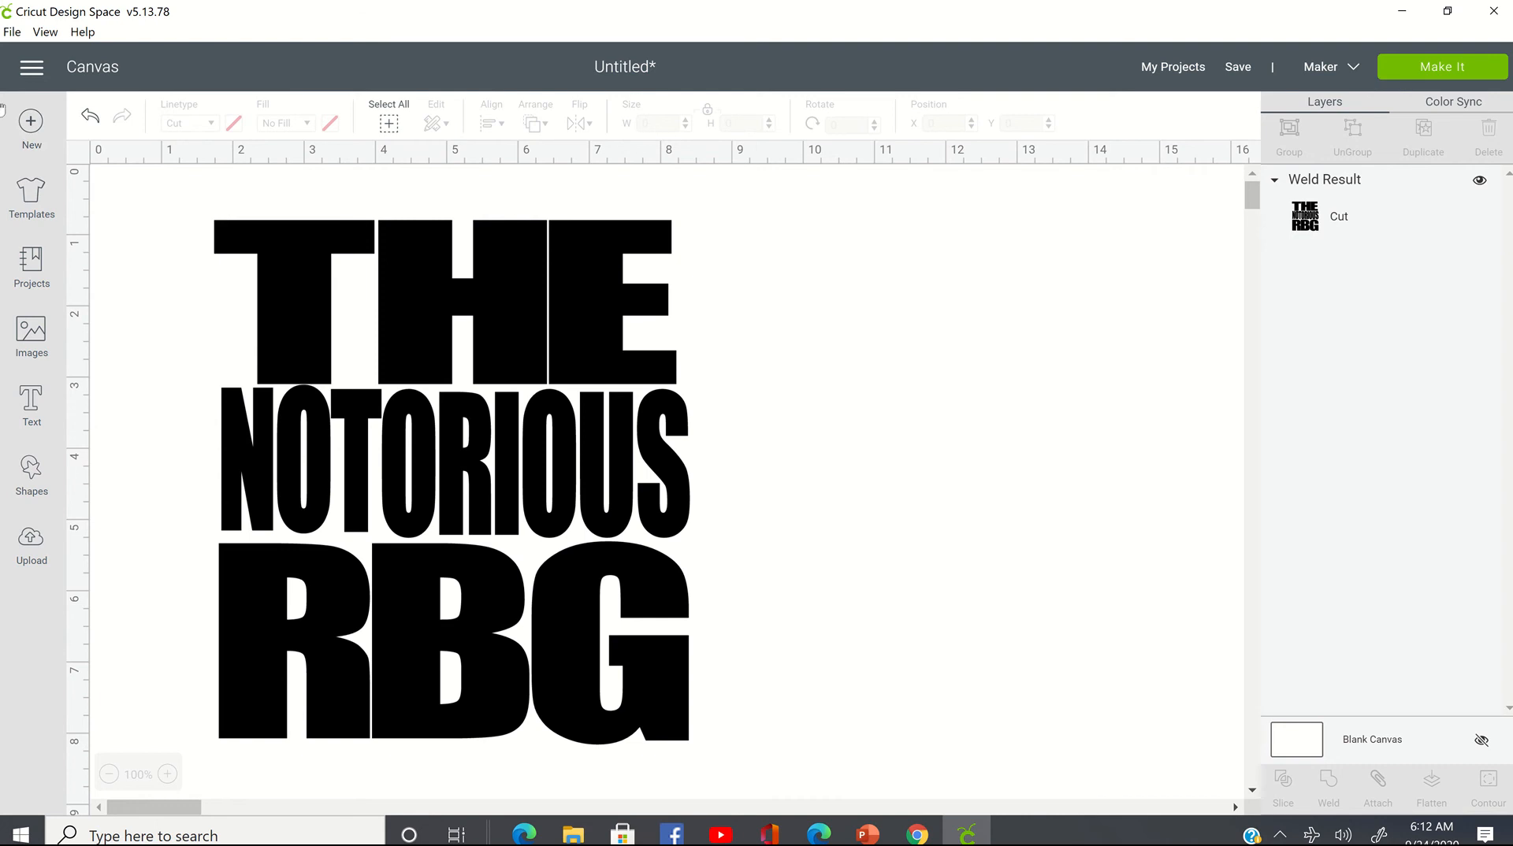
- Insert the previously uploaded Ruth Bader Ginsburg portrait onto the canvas
{"action": "left_click", "coordinate": [36, 553]}
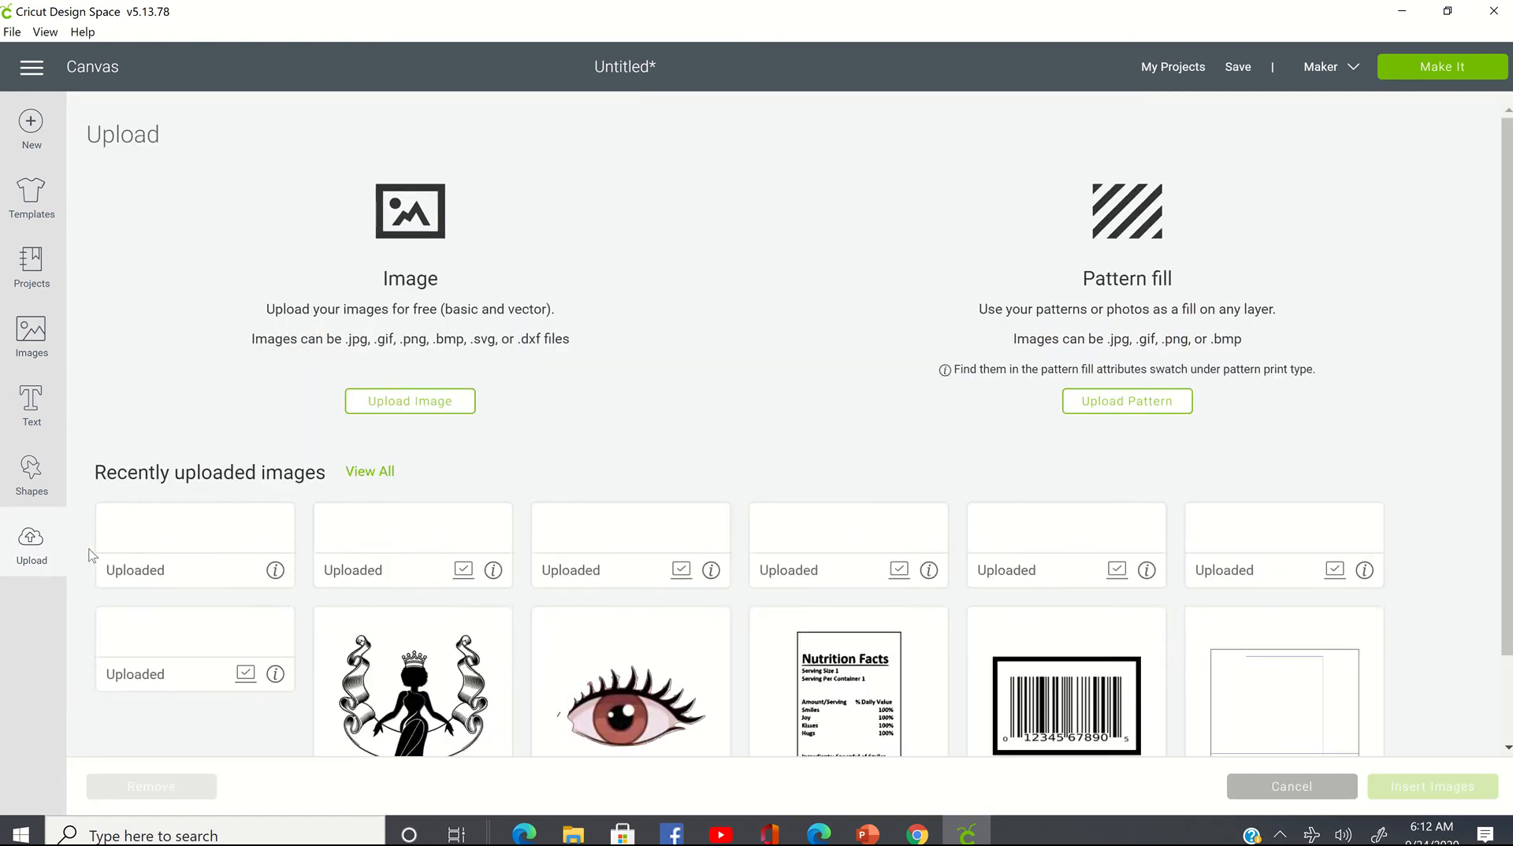
{"action": "left_click", "coordinate": [413, 620]}
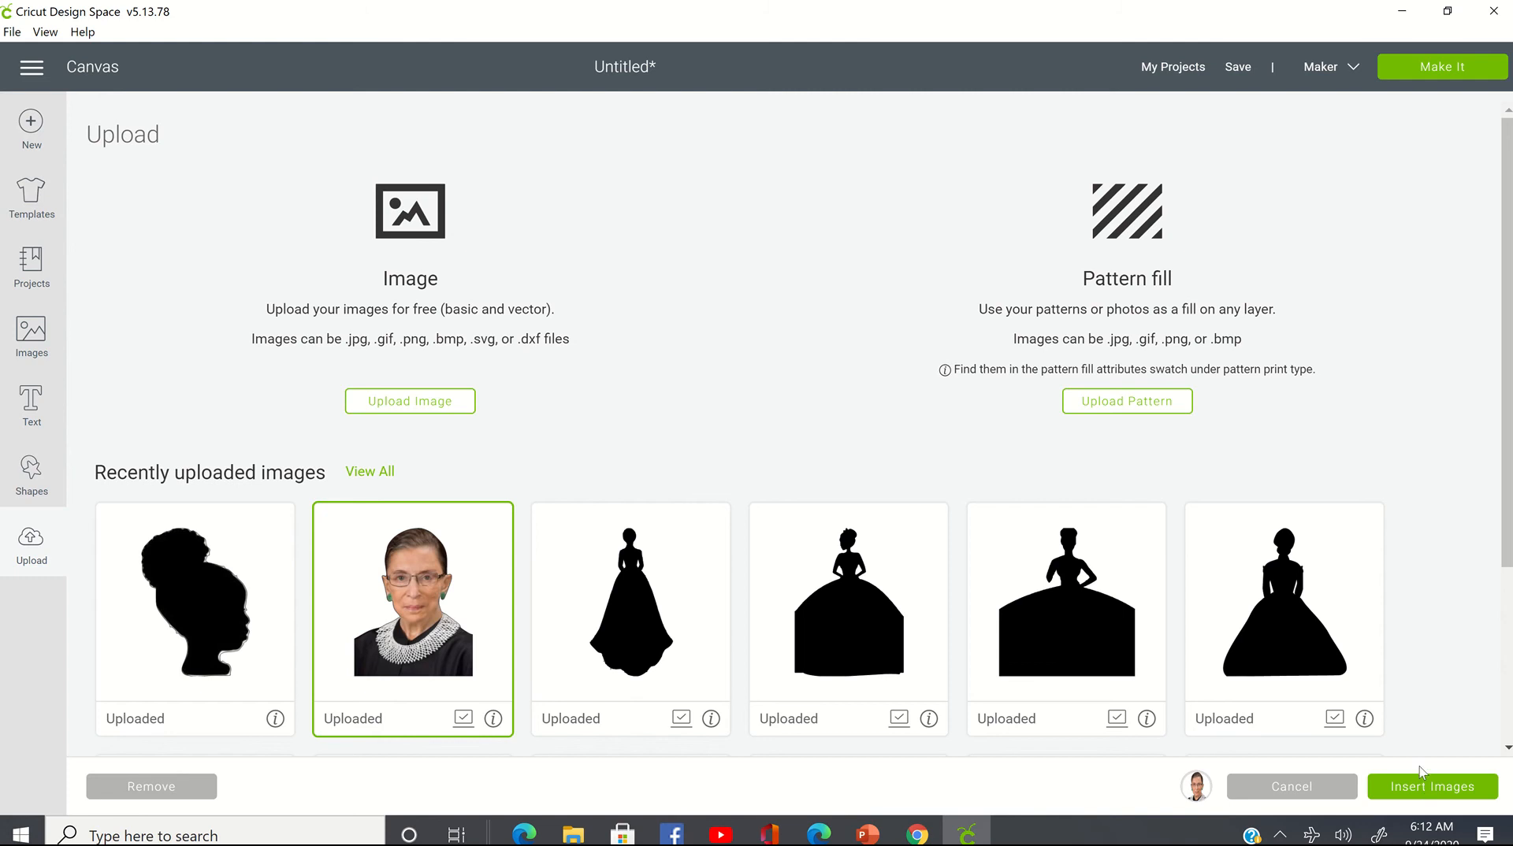
{"action": "left_click", "coordinate": [1420, 791]}
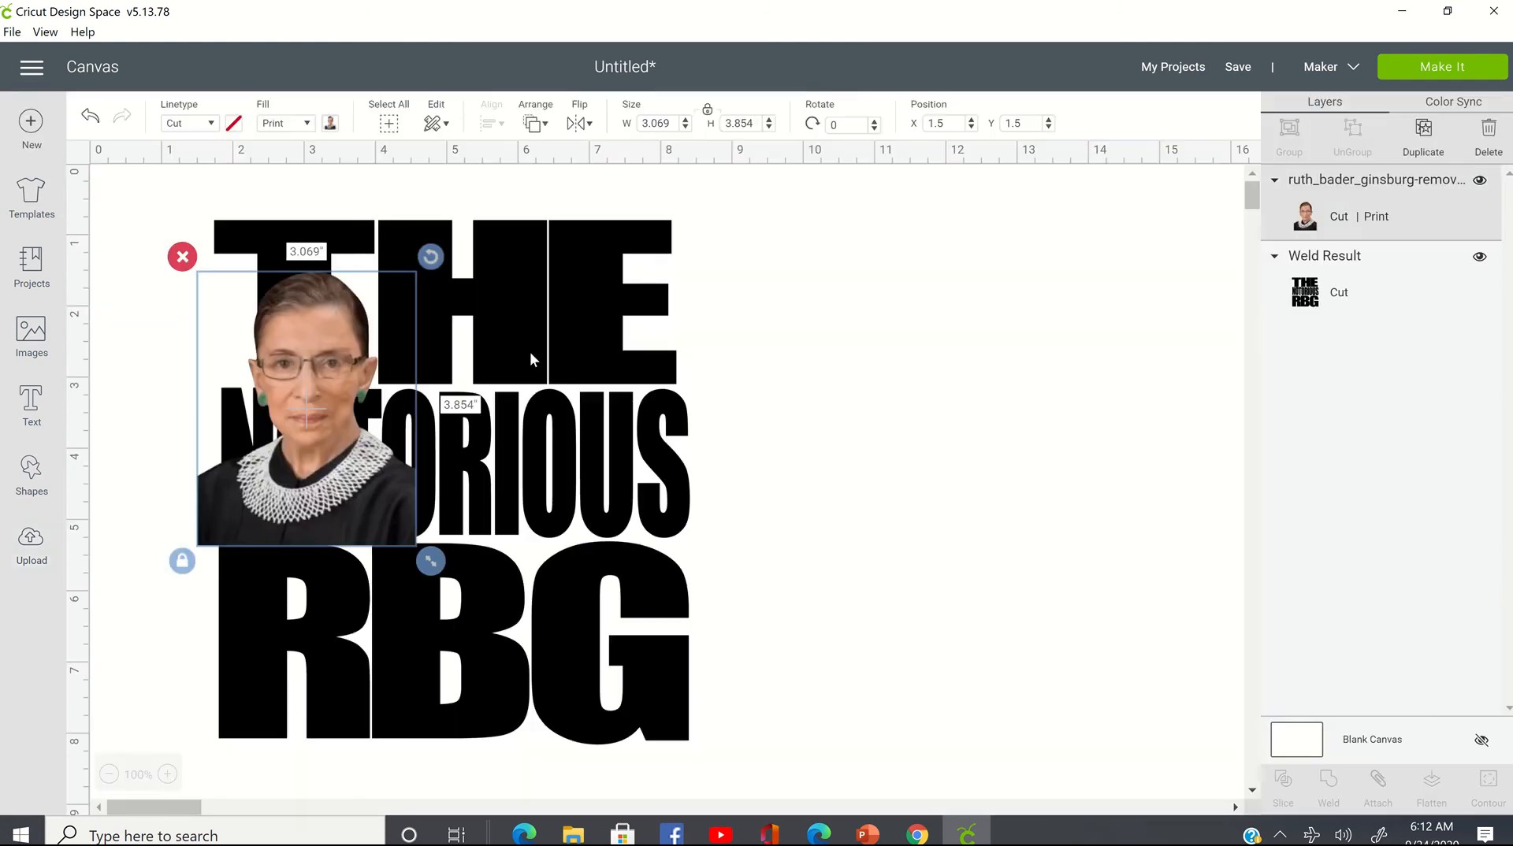
- Change the material color of the welded text to dark red
{"action": "left_click", "coordinate": [533, 314]}
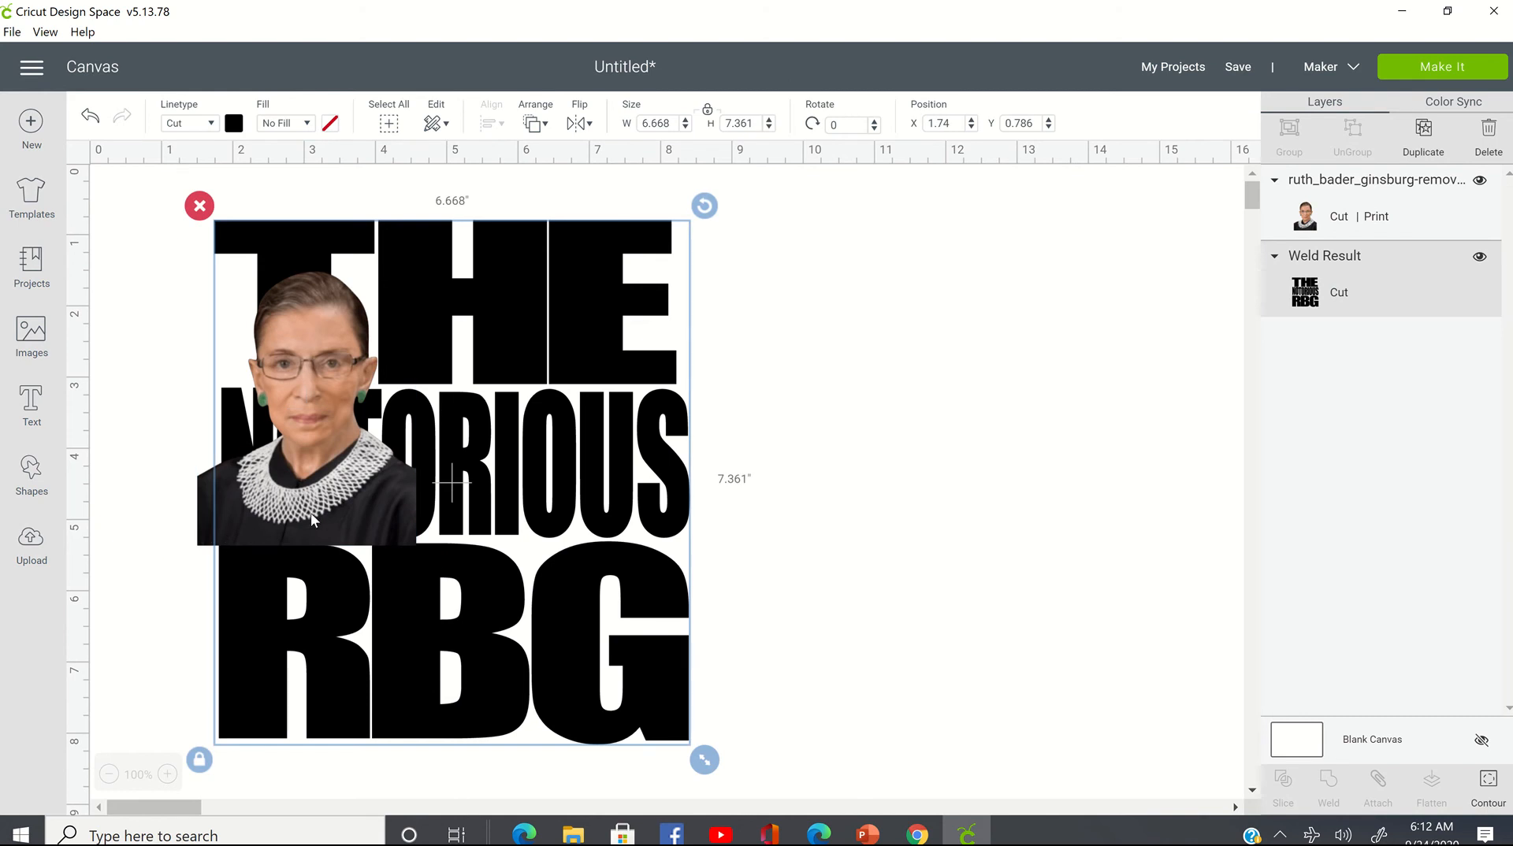
{"action": "left_click", "coordinate": [234, 124]}
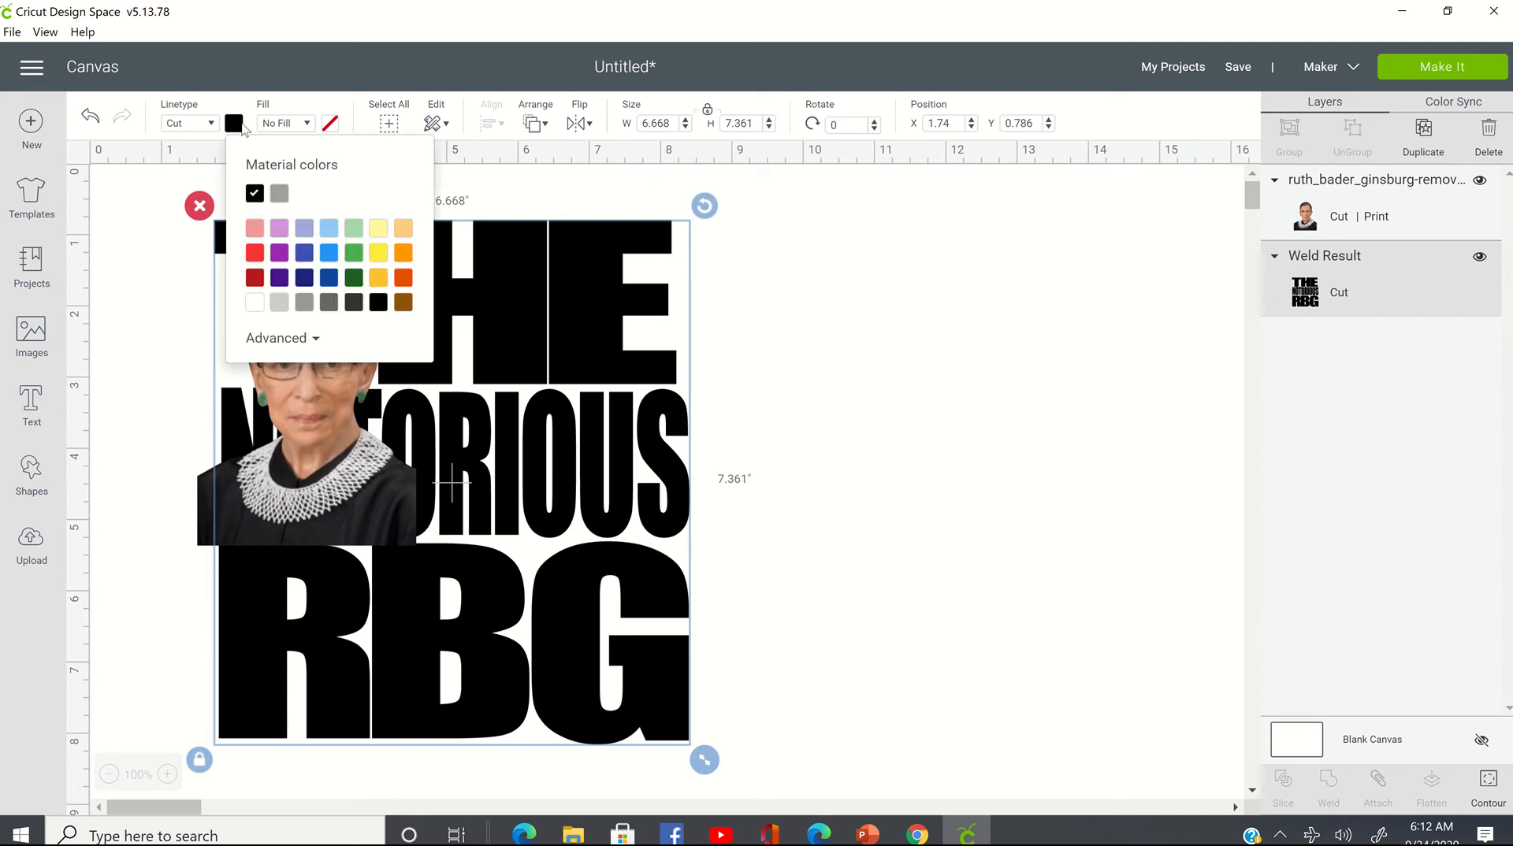
{"action": "left_click", "coordinate": [255, 278]}
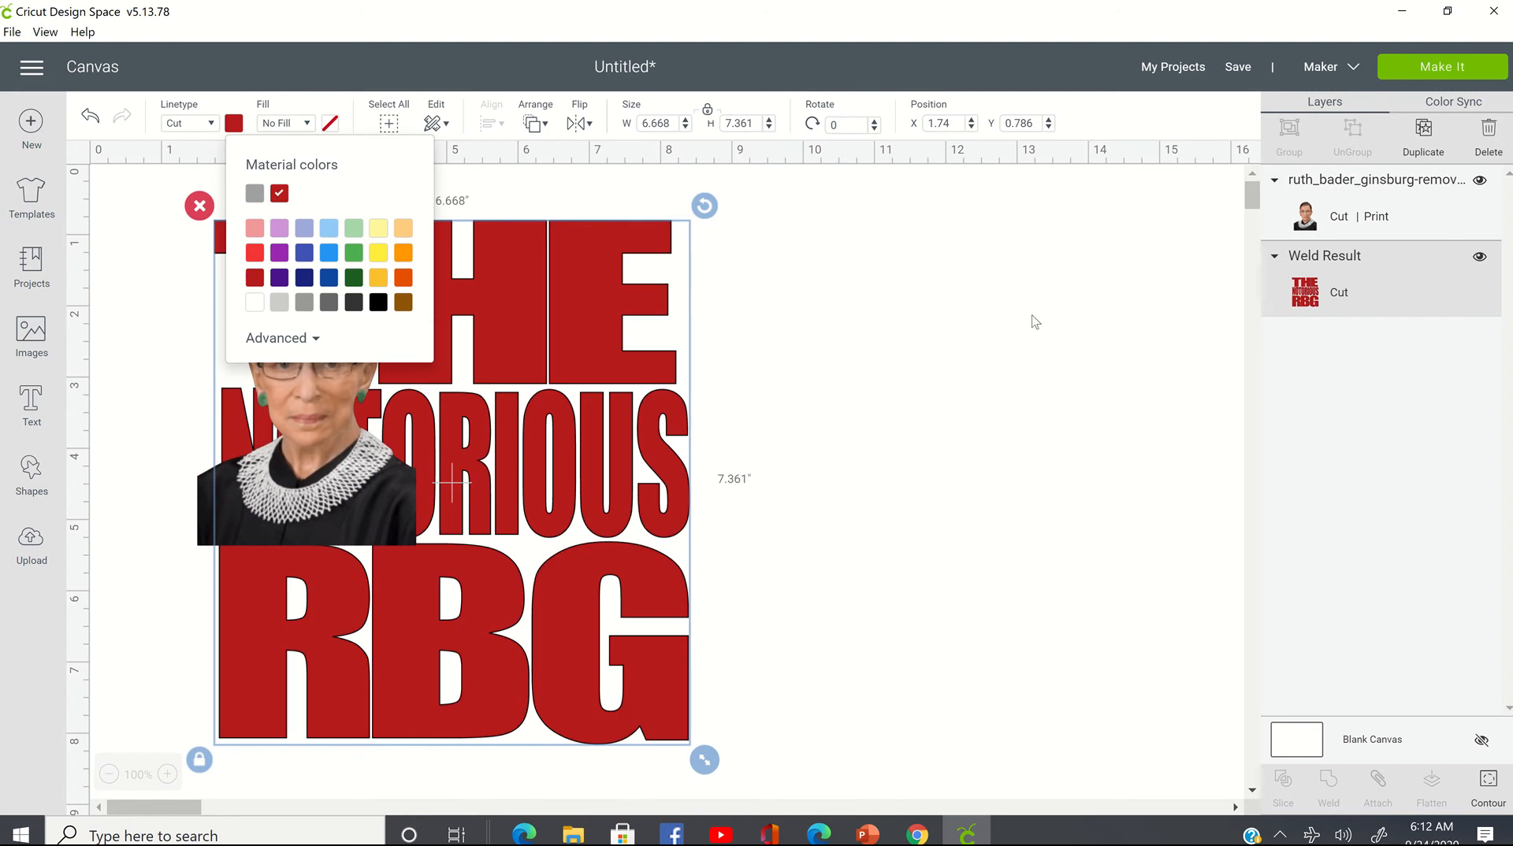
{"action": "left_click", "coordinate": [974, 372]}
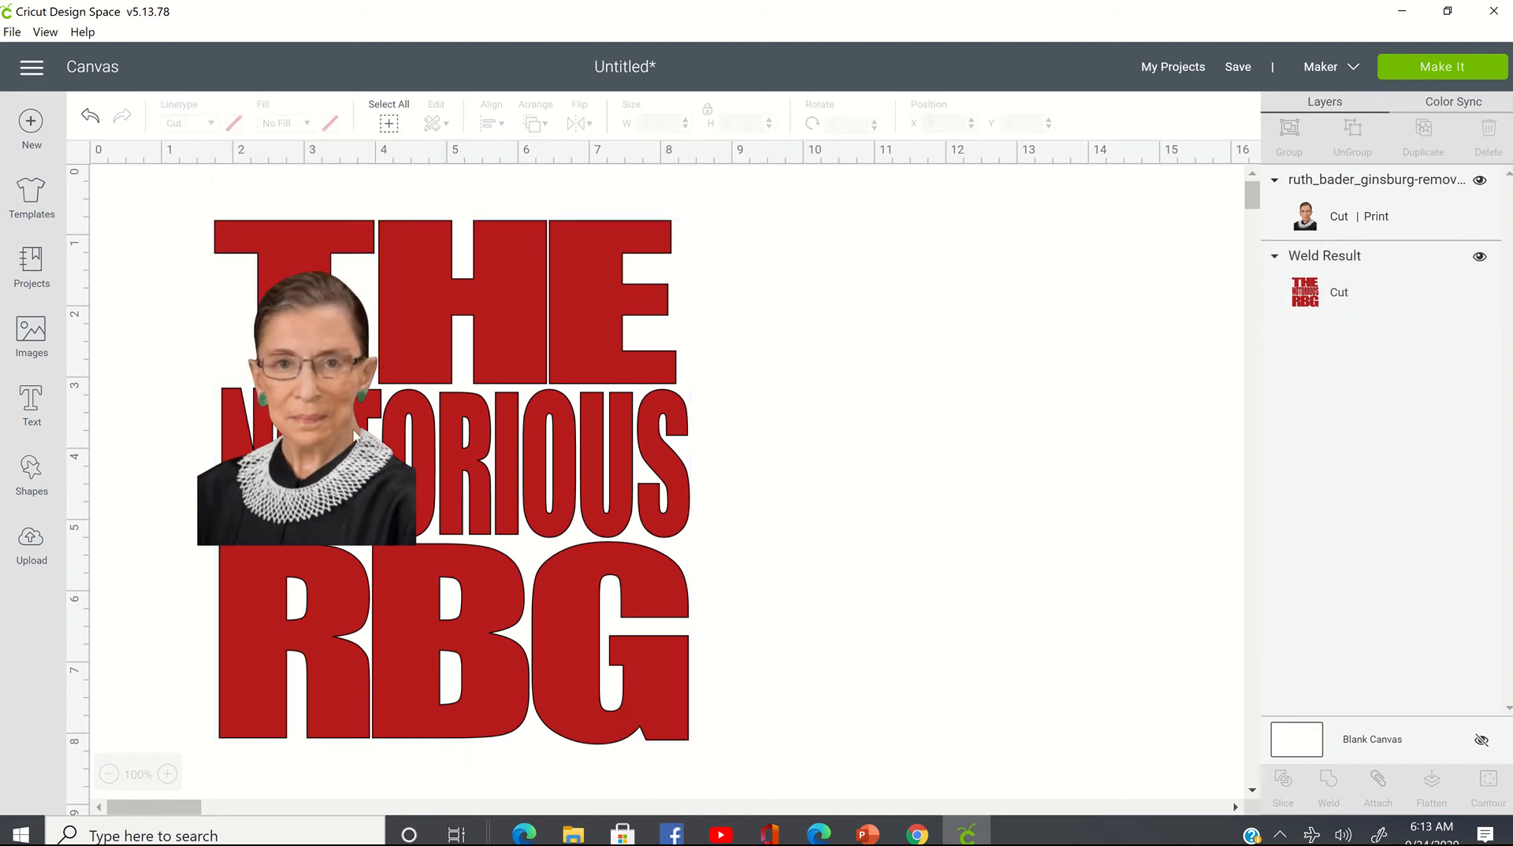
- Stretch the portrait non-proportionally to about 5.78 by 6.73 inches at about X 2.10, Y 0.92 and send it behind the welded text
{"action": "left_click_drag", "start_coordinate": [345, 400], "coordinate": [381, 350]}
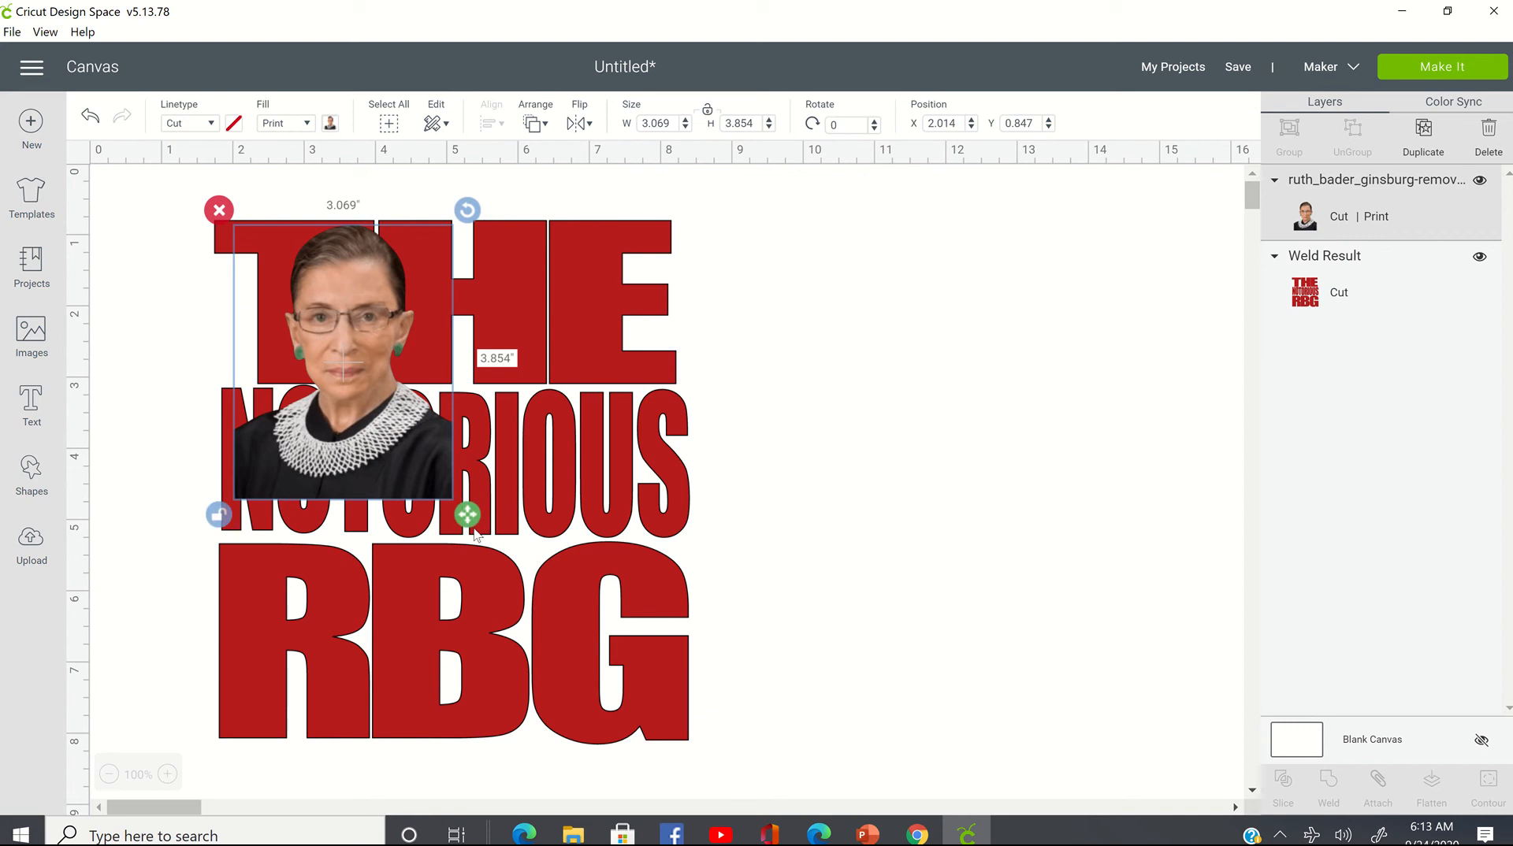
{"action": "left_click_drag", "start_coordinate": [467, 518], "coordinate": [663, 726]}
{"action": "left_click_drag", "start_coordinate": [602, 659], "coordinate": [586, 677]}
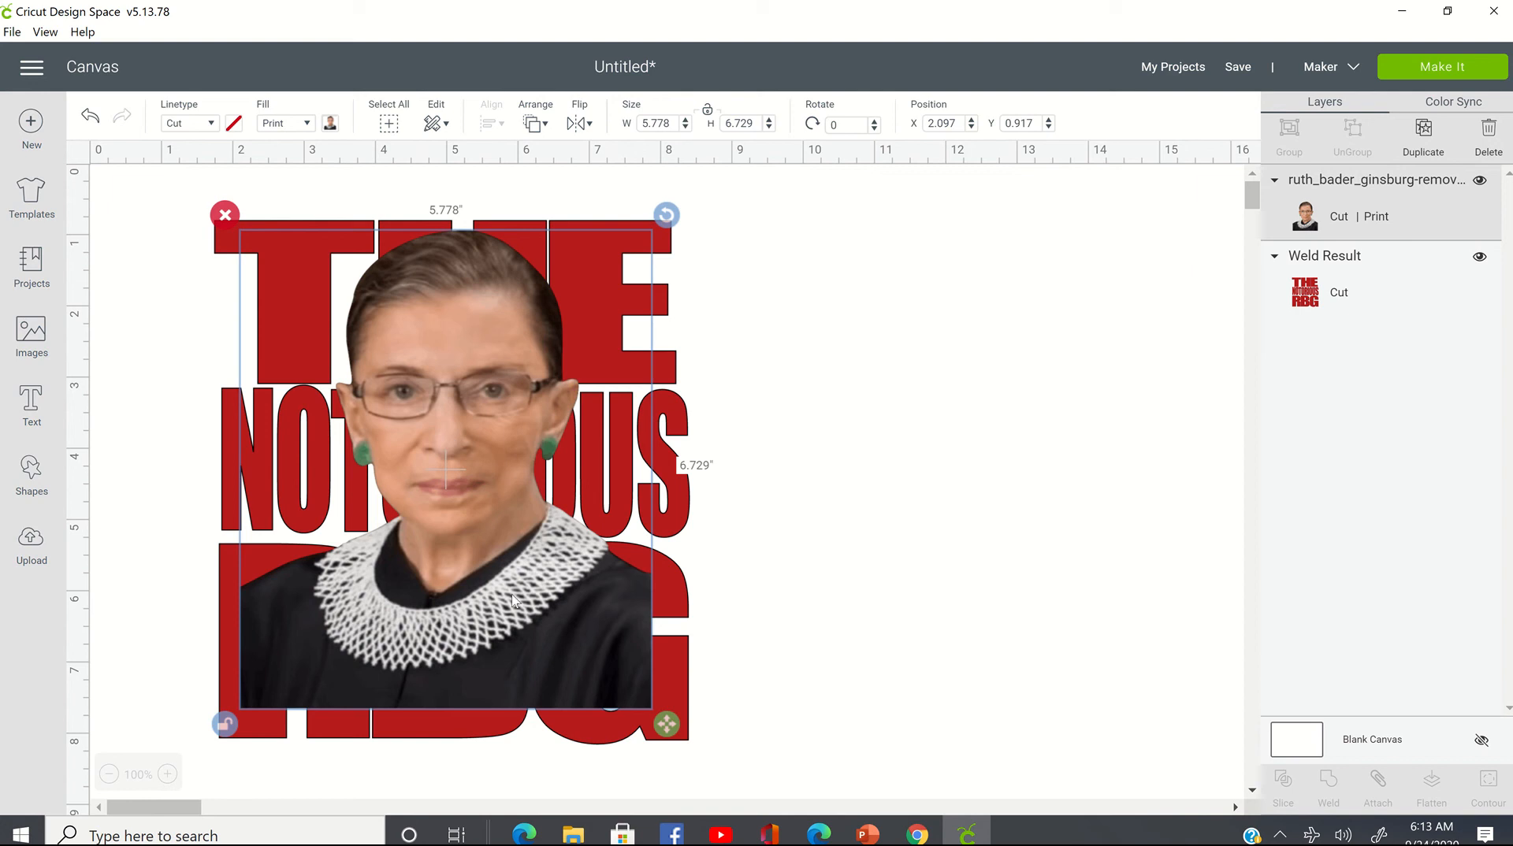
{"action": "right_click", "coordinate": [509, 493]}
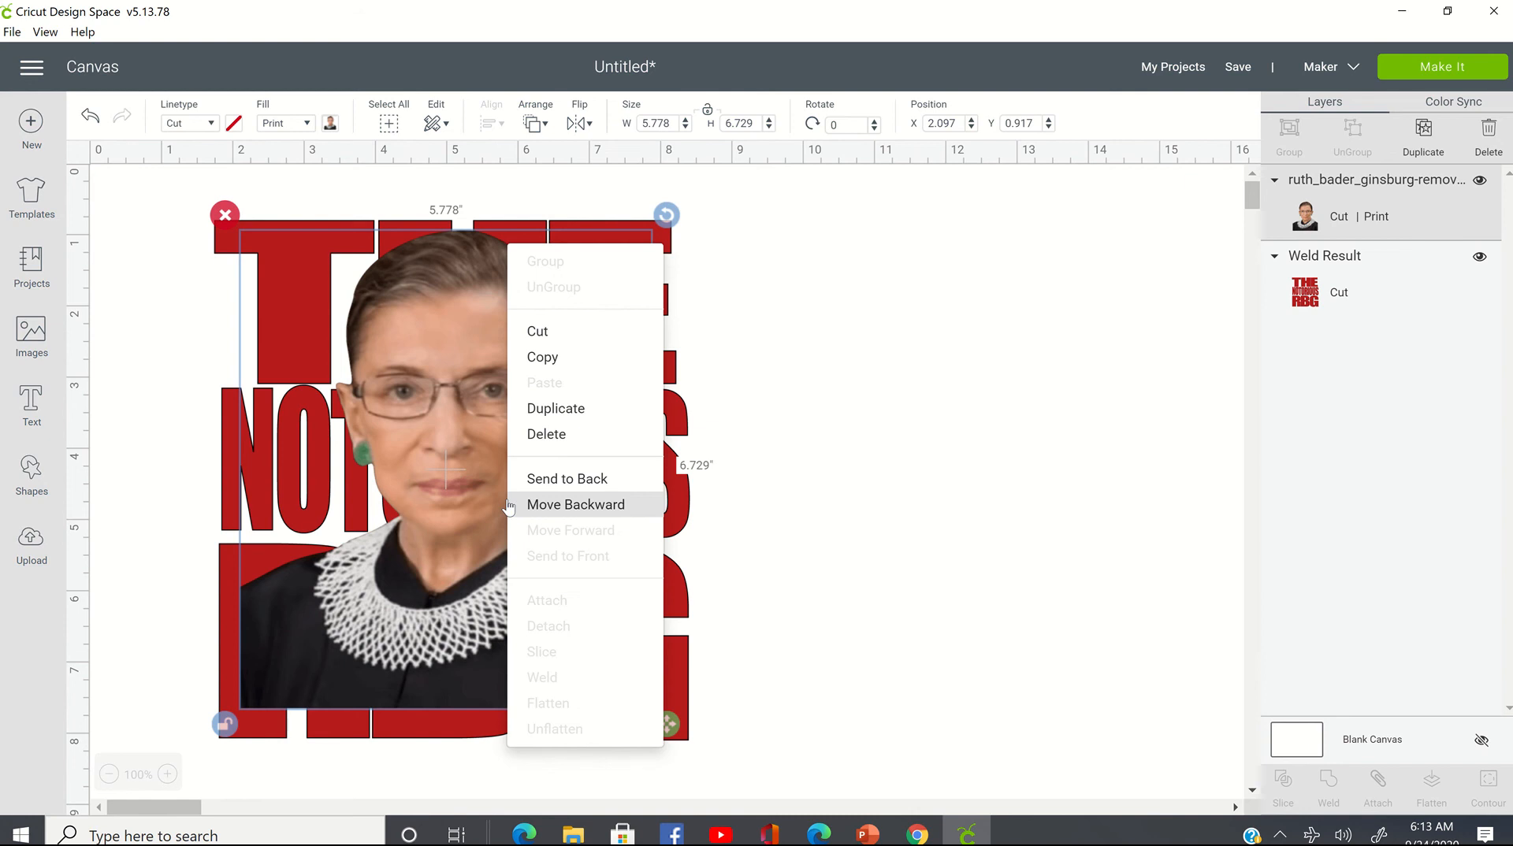
{"action": "left_click", "coordinate": [596, 486]}
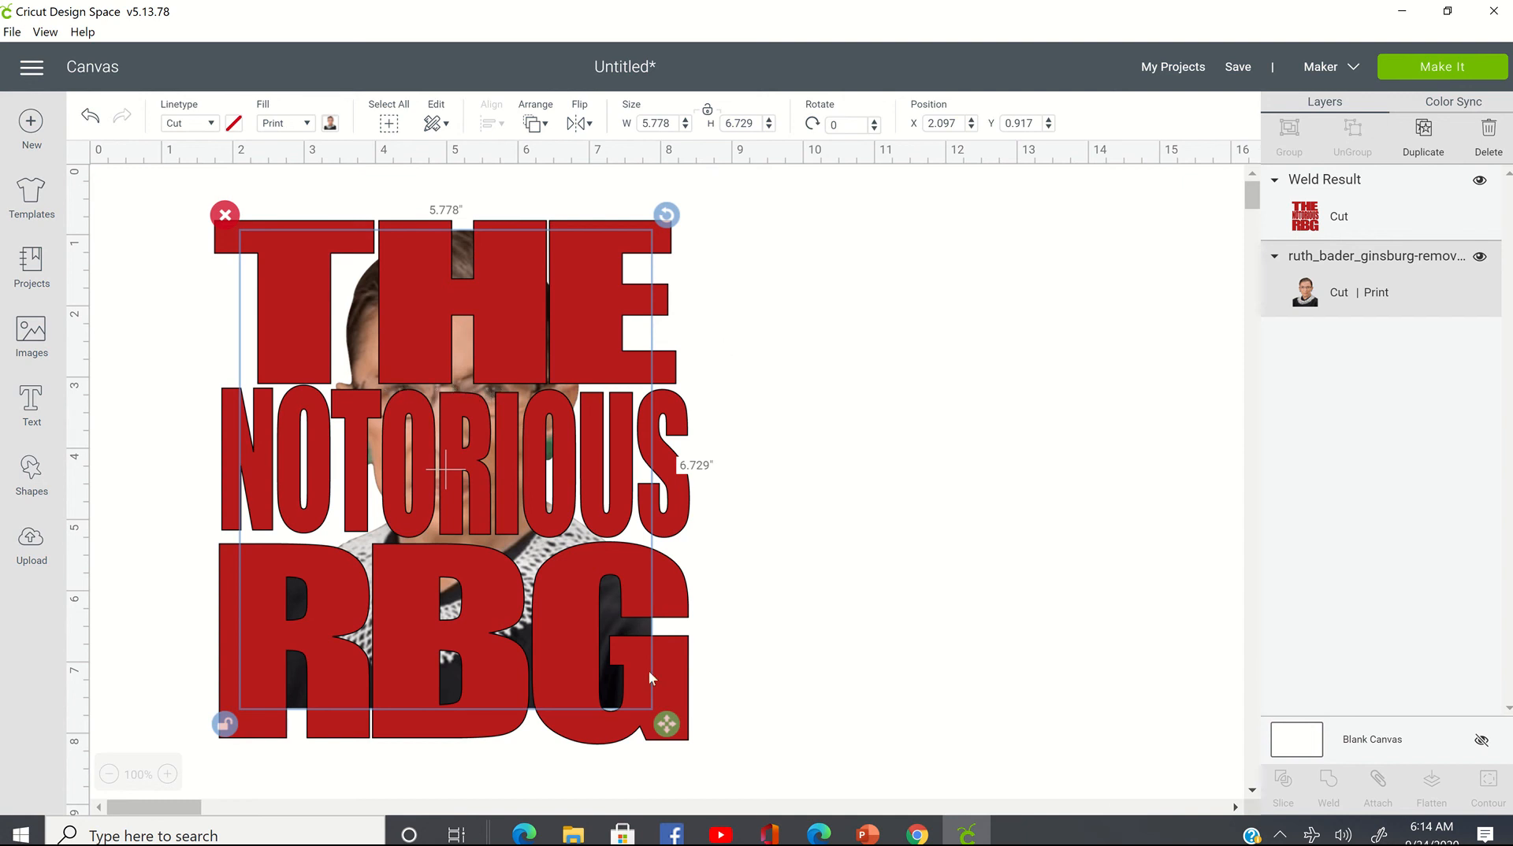
- Enlarge the welded text proportionally to about 6.95 by 7.67 inches and place it over the portrait at about X 1.56, Y 1.13
{"action": "left_click", "coordinate": [483, 741]}
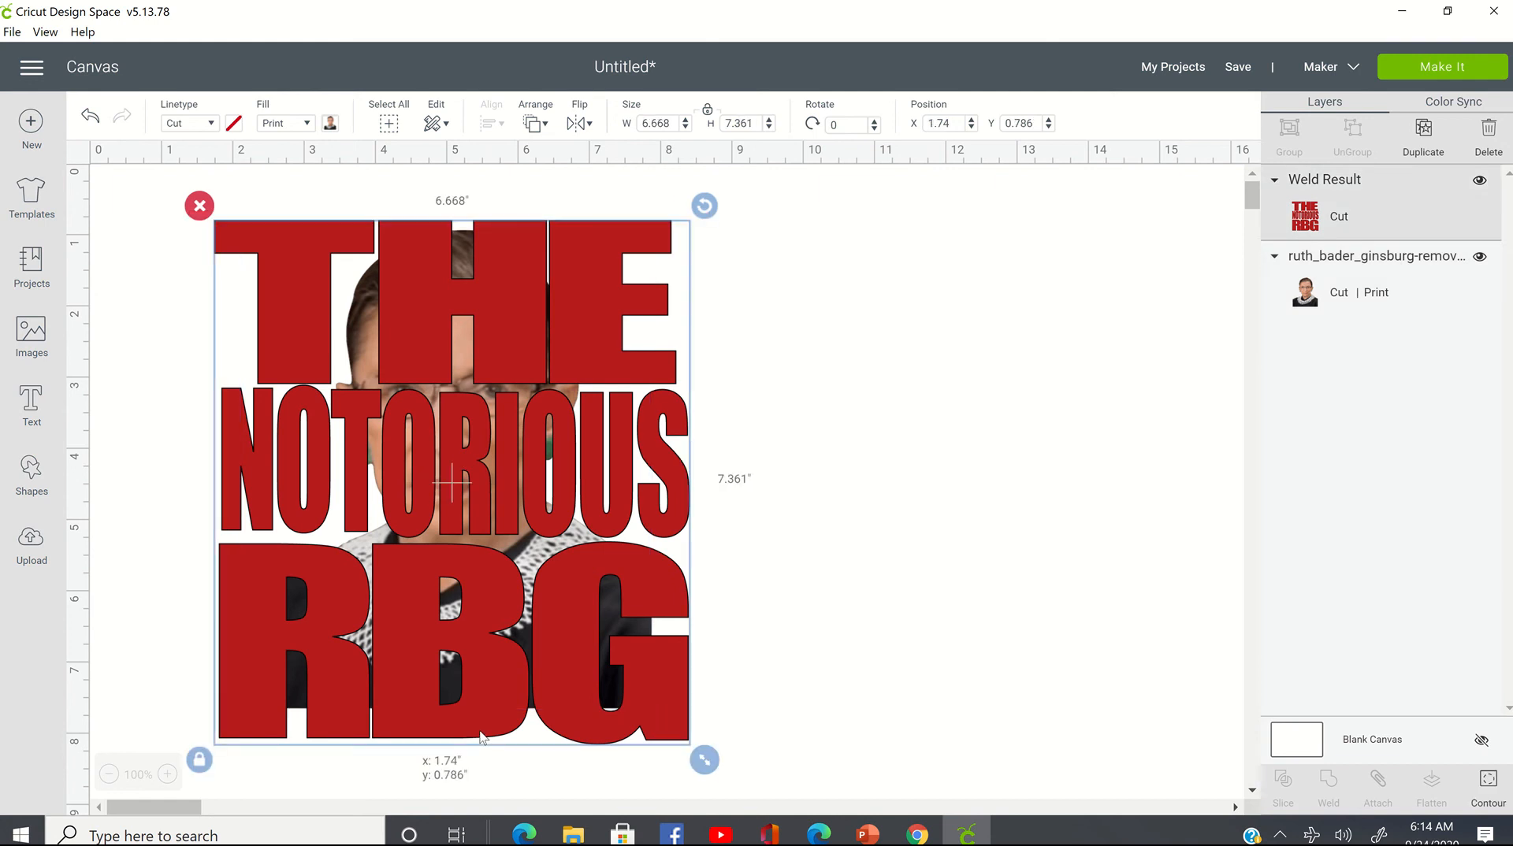
{"action": "left_click_drag", "start_coordinate": [483, 738], "coordinate": [480, 761]}
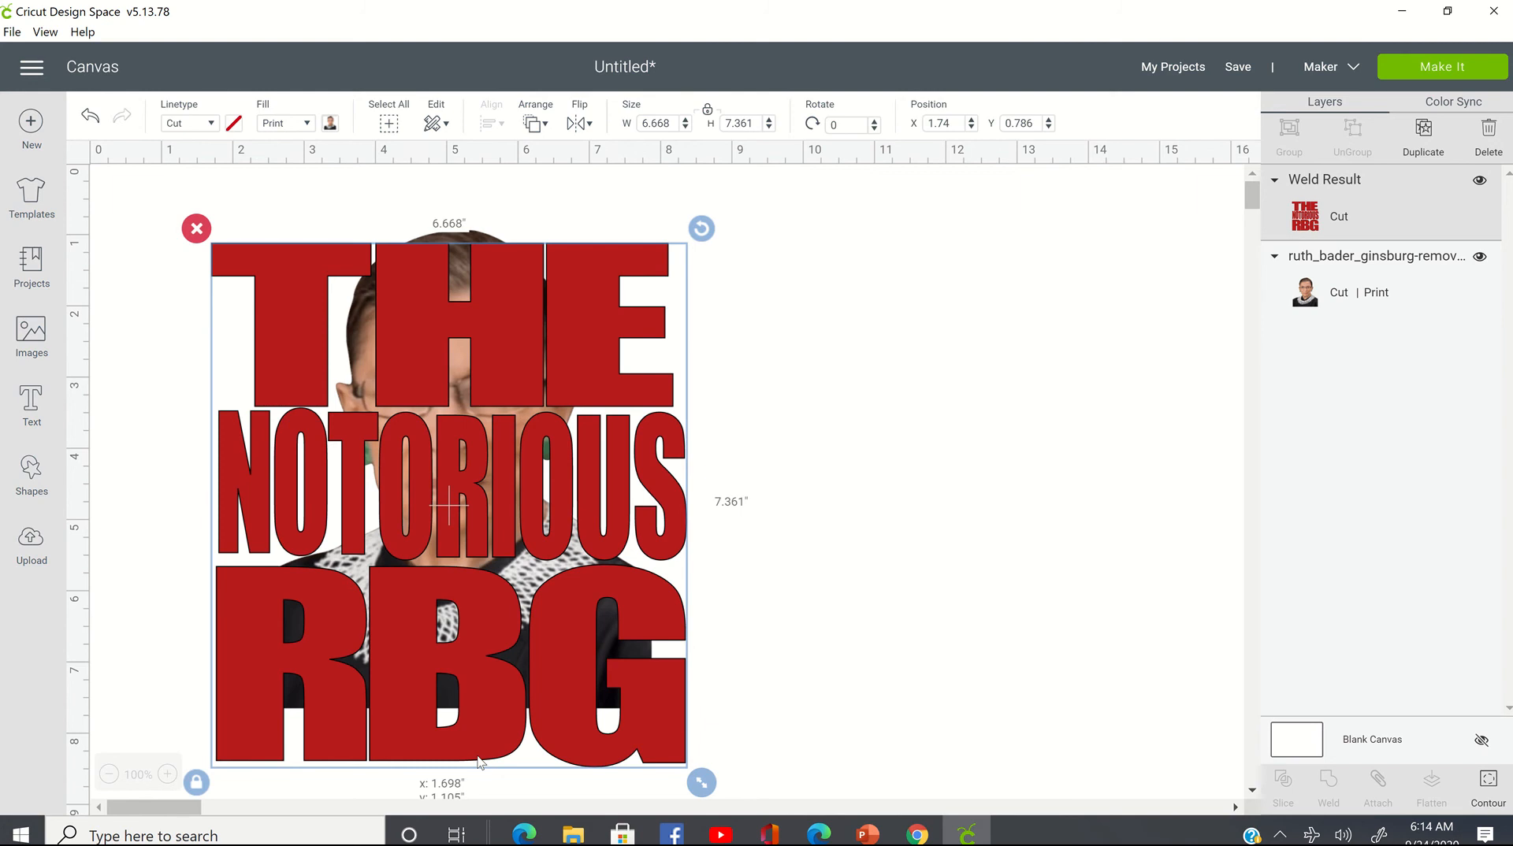
{"action": "left_click_drag", "start_coordinate": [479, 761], "coordinate": [479, 768]}
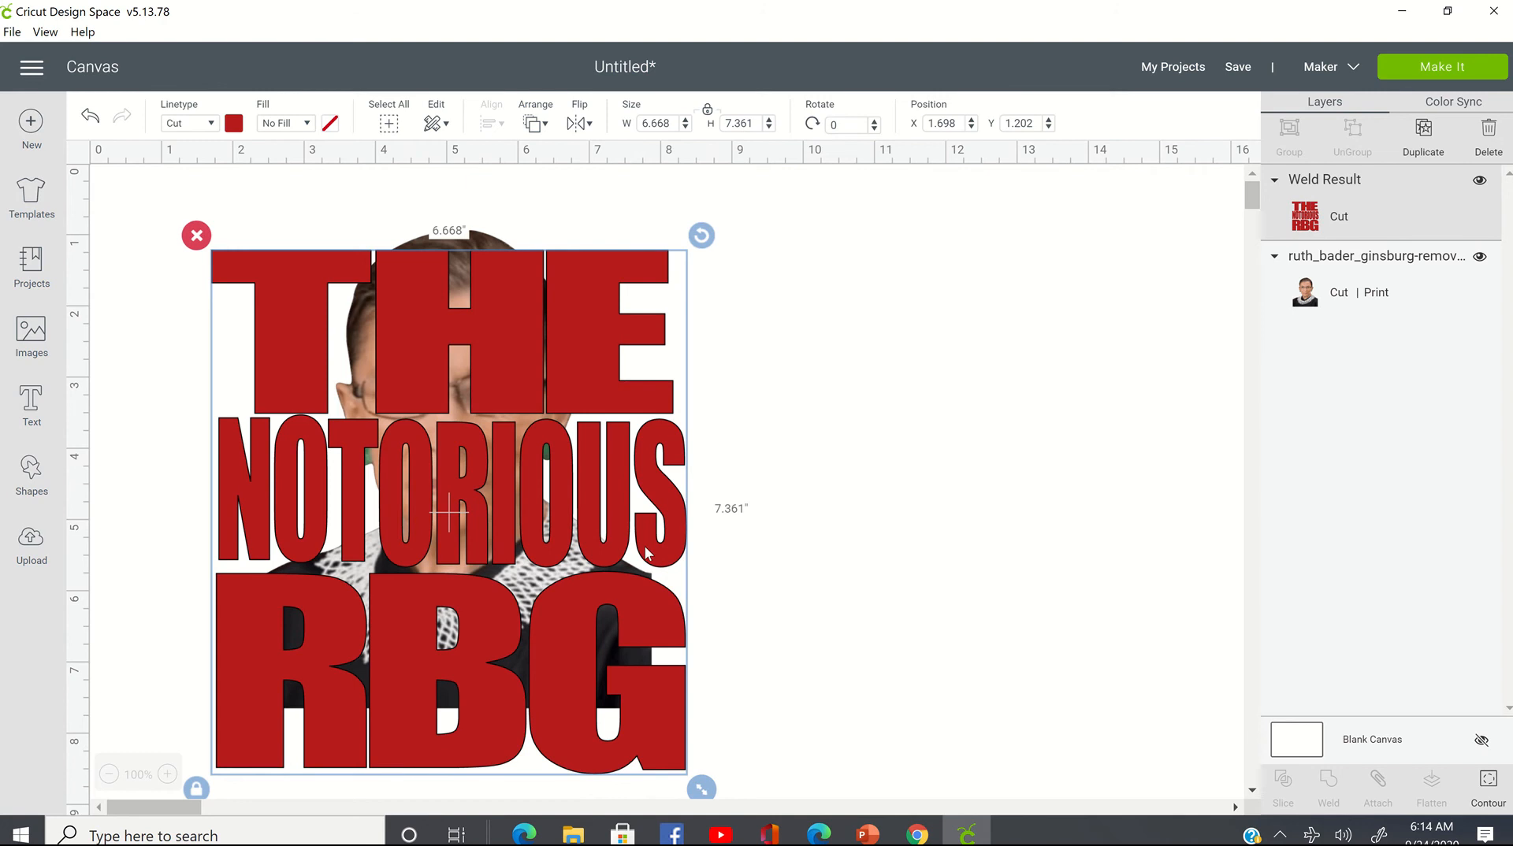
{"action": "scroll", "coordinate": [606, 367], "scroll_direction": "down", "scroll_amount": 2}
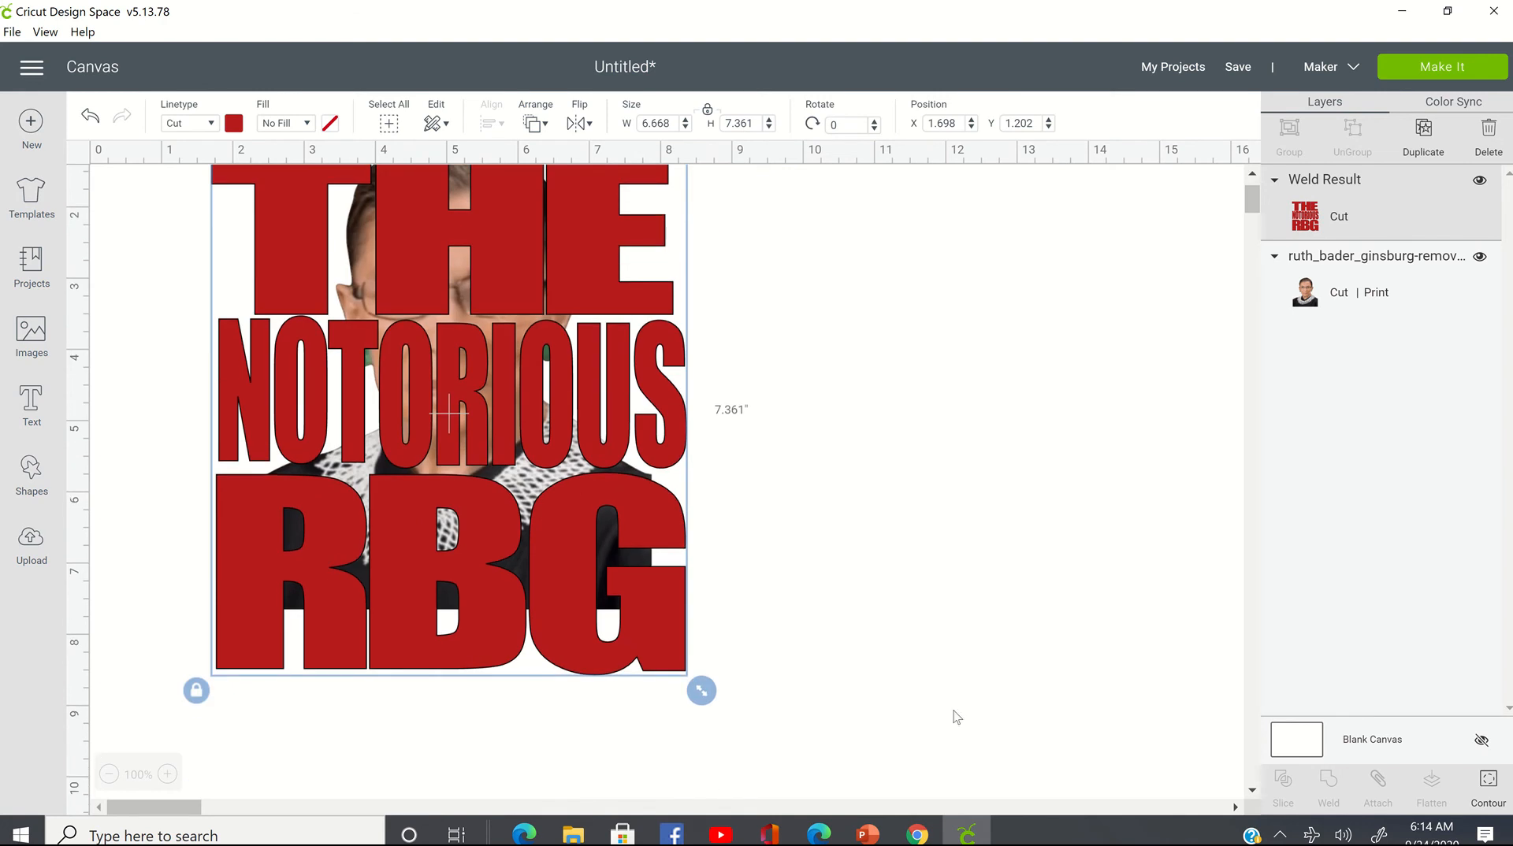
{"action": "mouse_move", "coordinate": [700, 703]}
{"action": "left_mouse_down"}
{"action": "mouse_move", "coordinate": [704, 729]}
{"action": "mouse_move", "coordinate": [695, 718]}
{"action": "left_mouse_up"}
{"action": "mouse_move", "coordinate": [596, 679]}
{"action": "left_mouse_down"}
{"action": "mouse_move", "coordinate": [595, 649]}
{"action": "mouse_move", "coordinate": [586, 671]}
{"action": "left_mouse_up"}
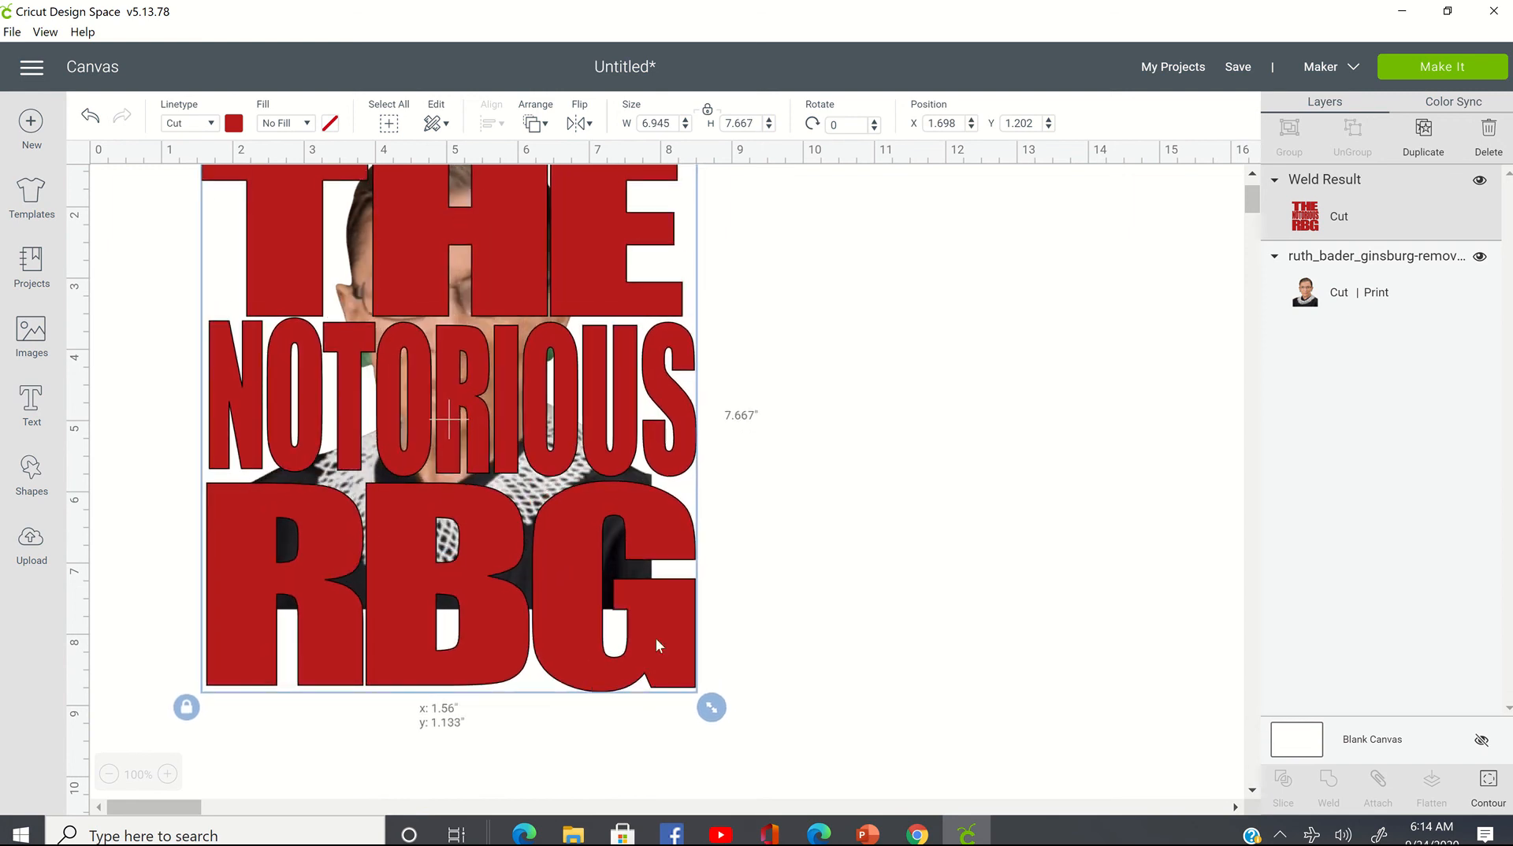
- Move the welded text up over the portrait to about X 1.45, Y 0.47 inches so it covers the whole image
{"action": "scroll", "coordinate": [646, 446], "scroll_direction": "up", "scroll_amount": 2}
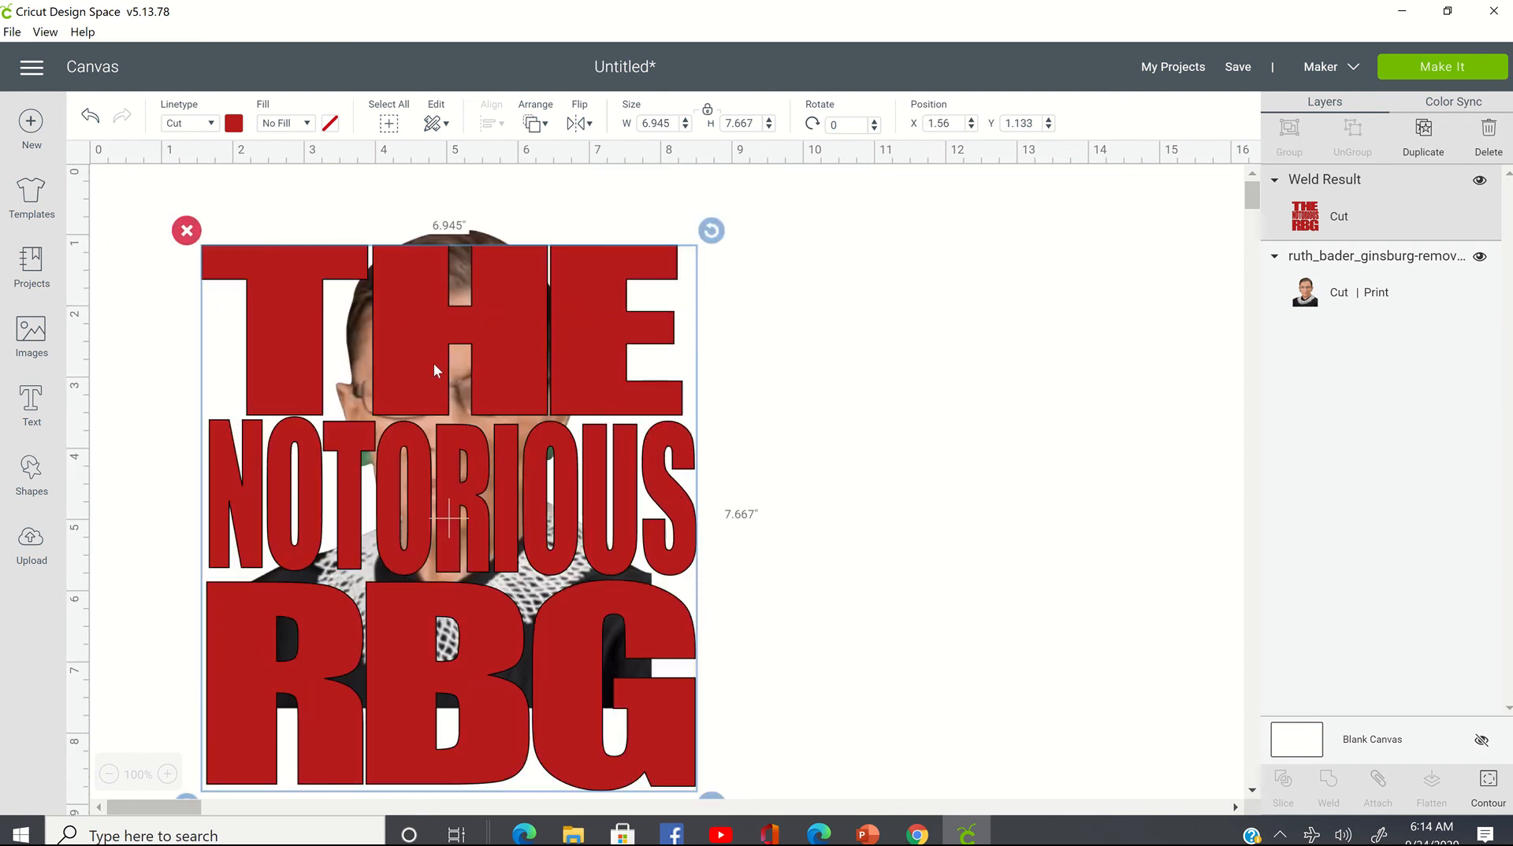
{"action": "scroll", "coordinate": [698, 675], "scroll_direction": "down", "scroll_amount": 2}
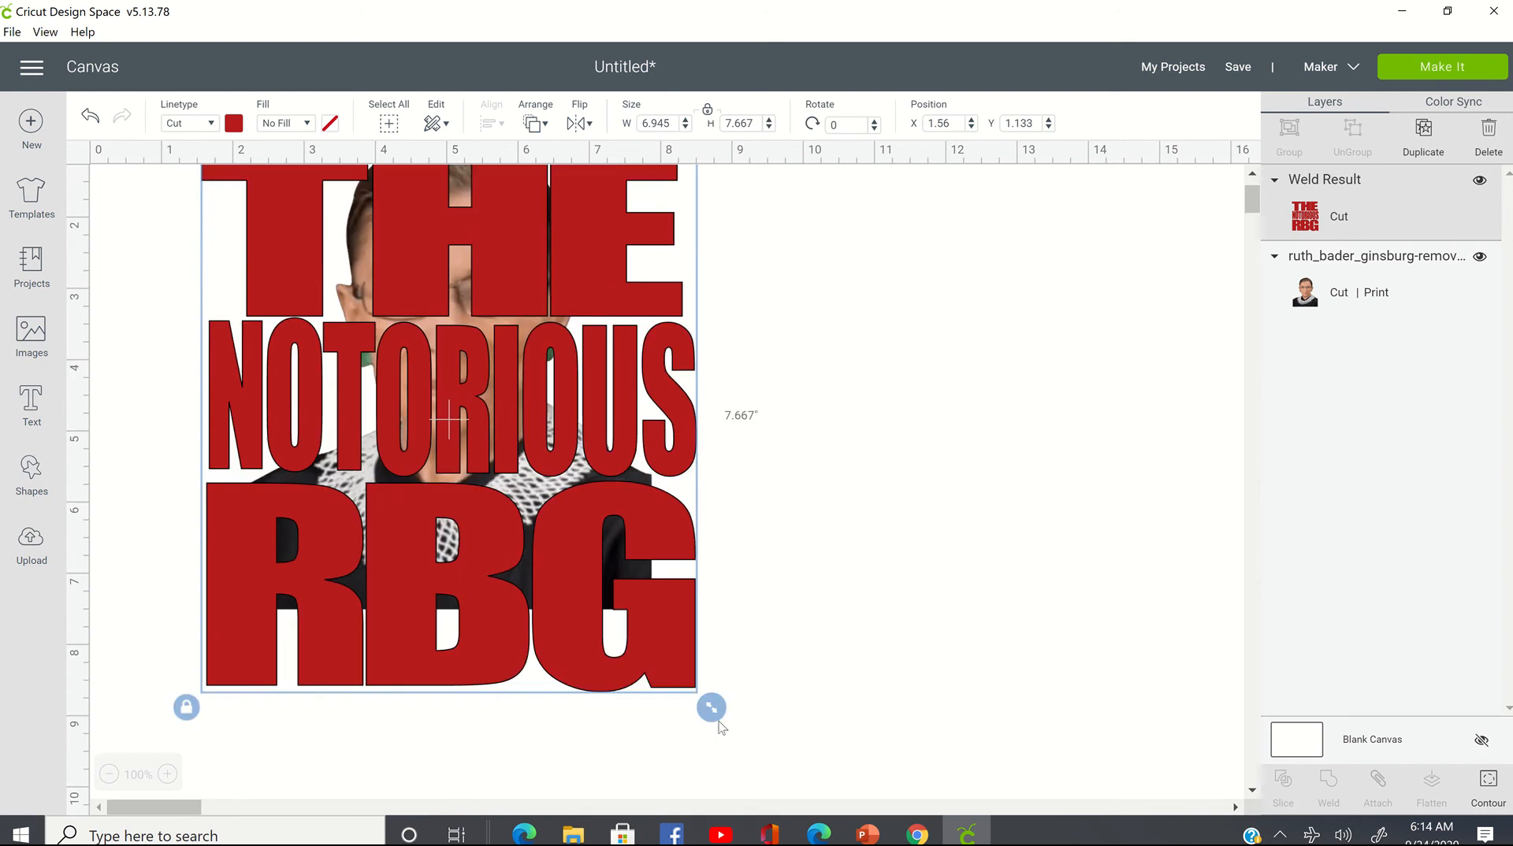
{"action": "left_click", "coordinate": [581, 685]}
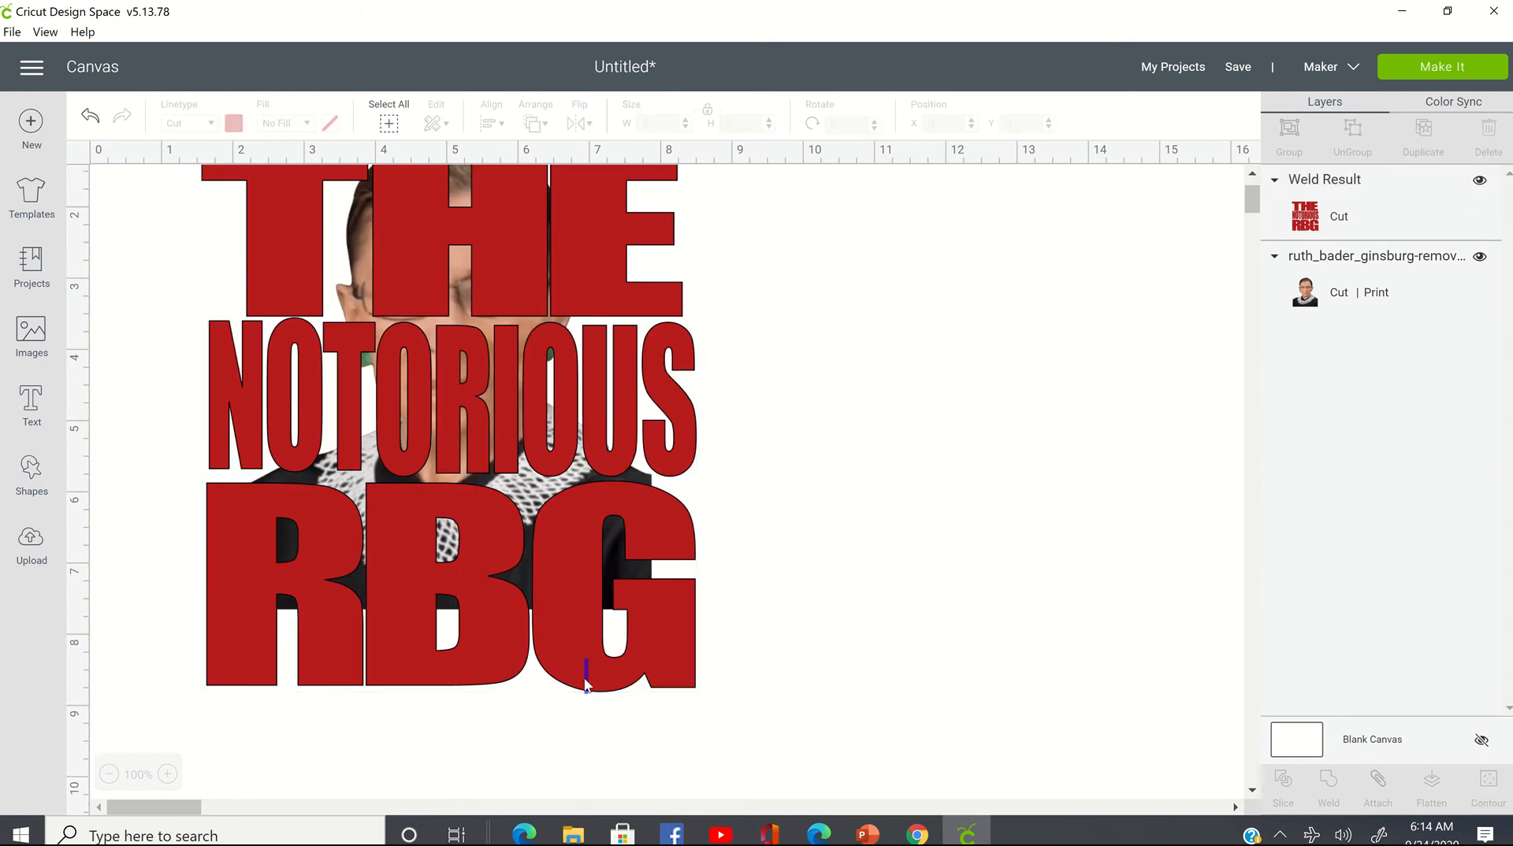
{"action": "left_click_drag", "start_coordinate": [595, 654], "coordinate": [592, 608]}
{"action": "scroll", "coordinate": [625, 635], "scroll_direction": "up", "scroll_amount": 2}
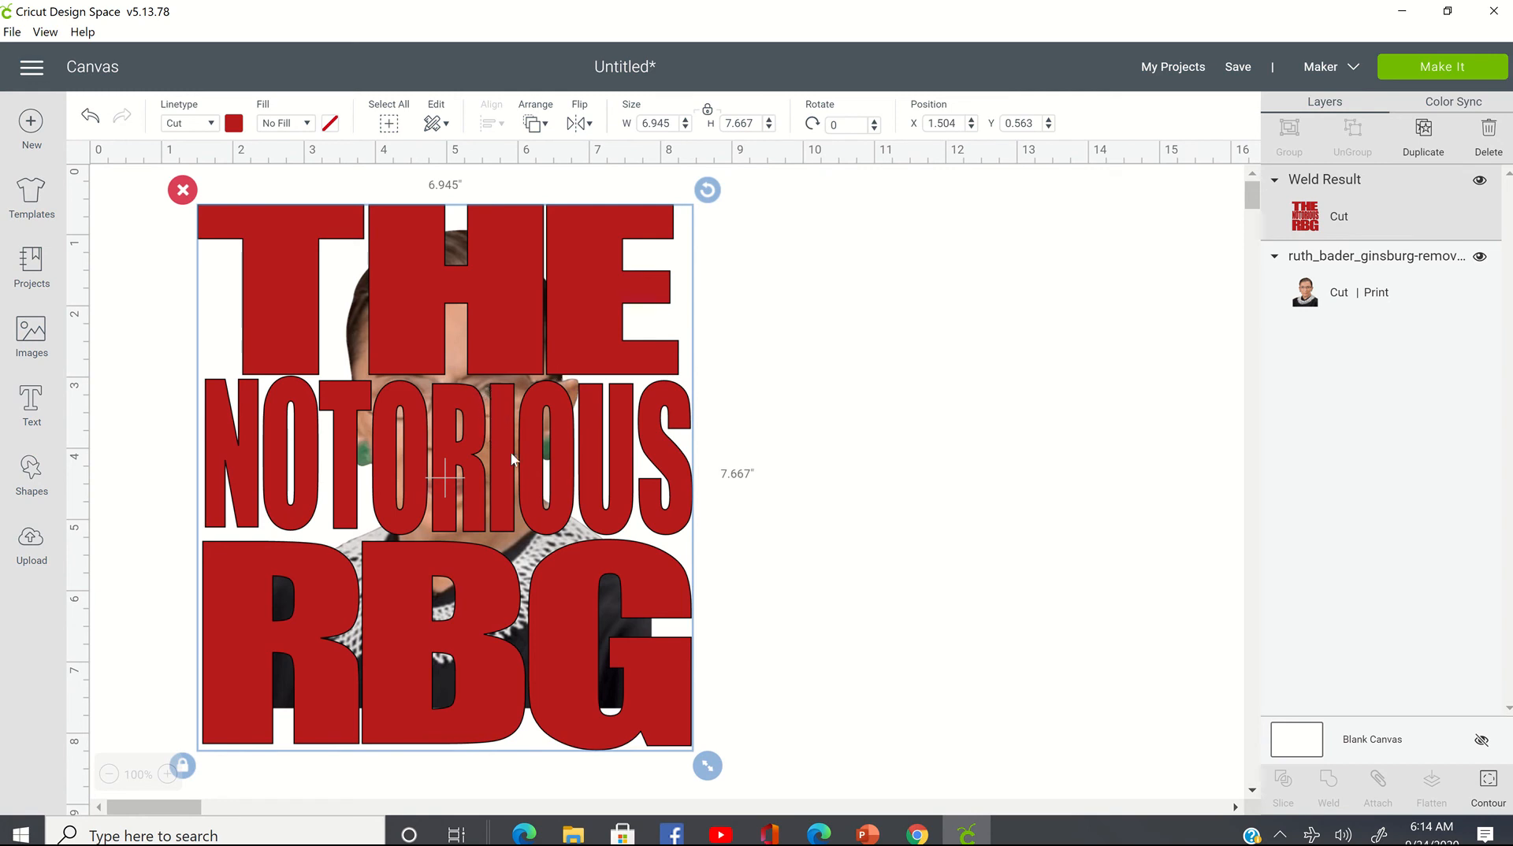
{"action": "left_click", "coordinate": [573, 494]}
{"action": "mouse_move", "coordinate": [574, 495]}
{"action": "left_mouse_down"}
{"action": "mouse_move", "coordinate": [555, 495]}
{"action": "mouse_move", "coordinate": [571, 484]}
{"action": "left_mouse_up"}
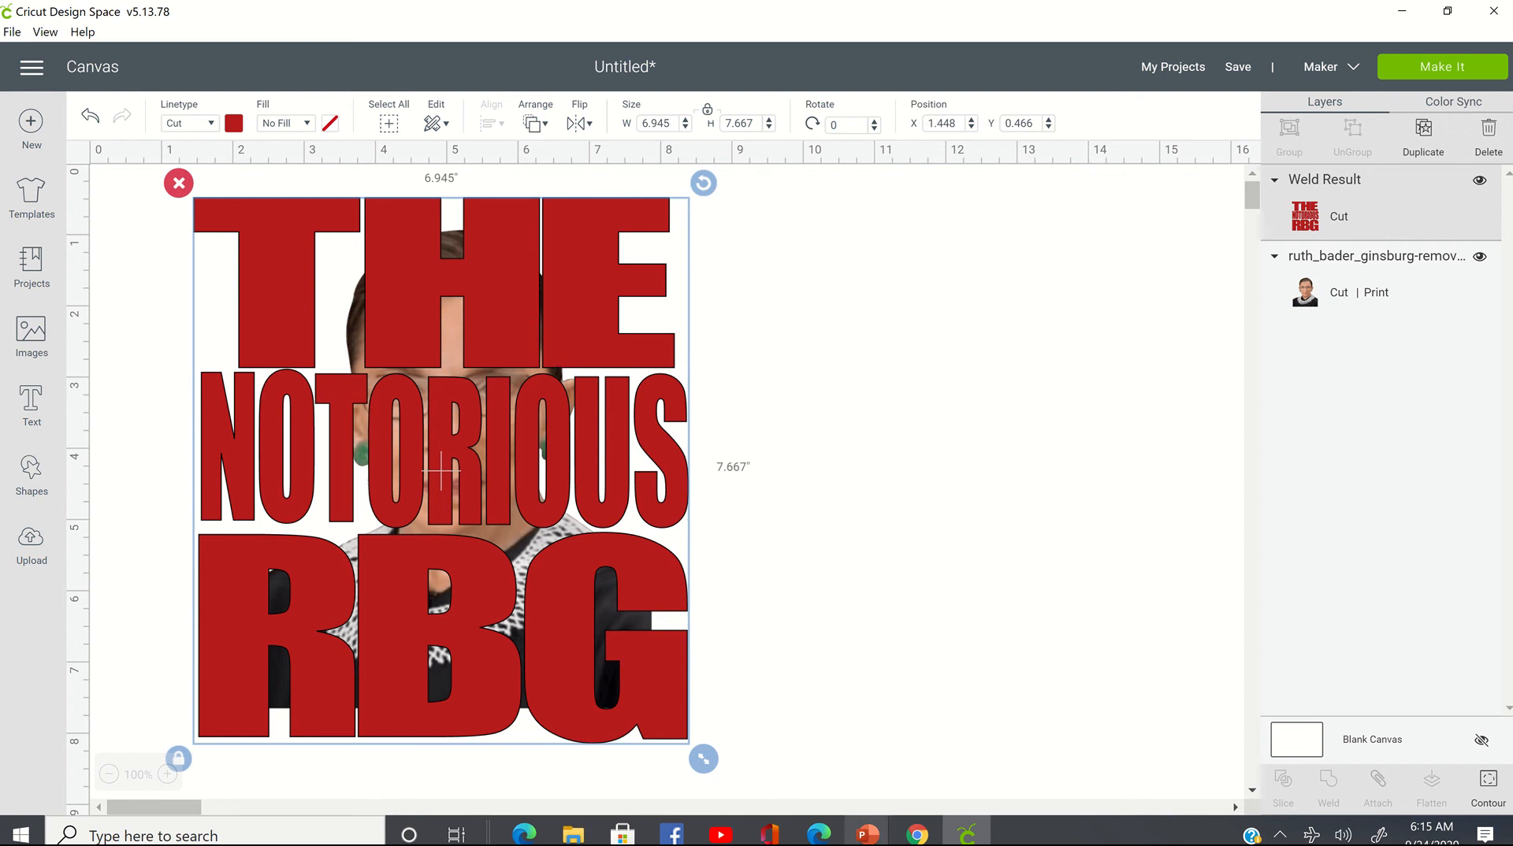
- Slice the welded text with the portrait, and hide the red face-shaped slice and the leftover portrait slice outside the letters
{"action": "left_click", "coordinate": [867, 833]}
{"action": "left_click", "coordinate": [840, 396]}
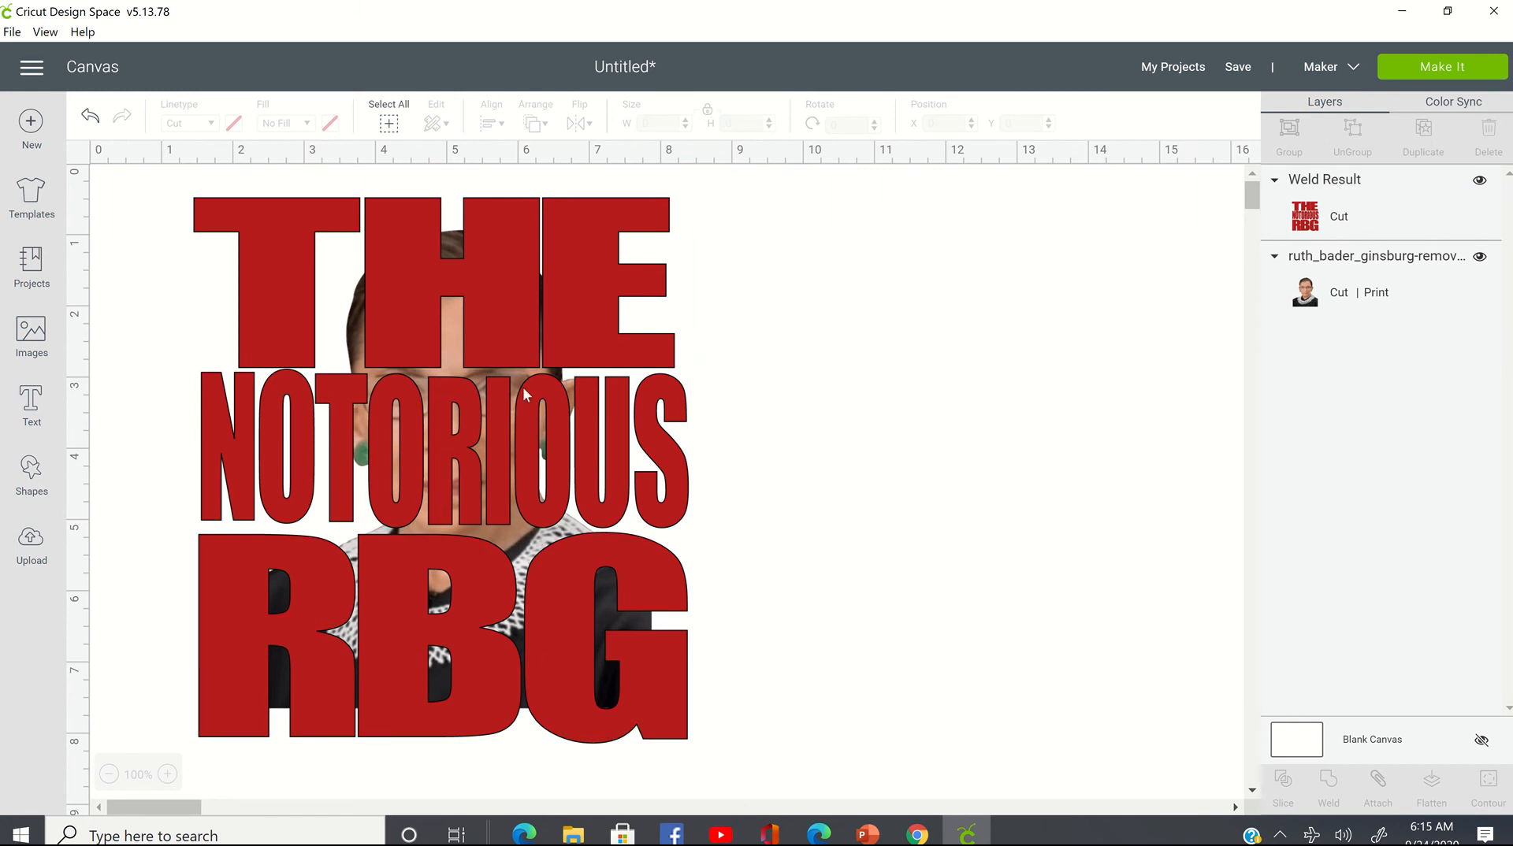
{"action": "left_click_drag", "start_coordinate": [742, 769], "coordinate": [150, 162]}
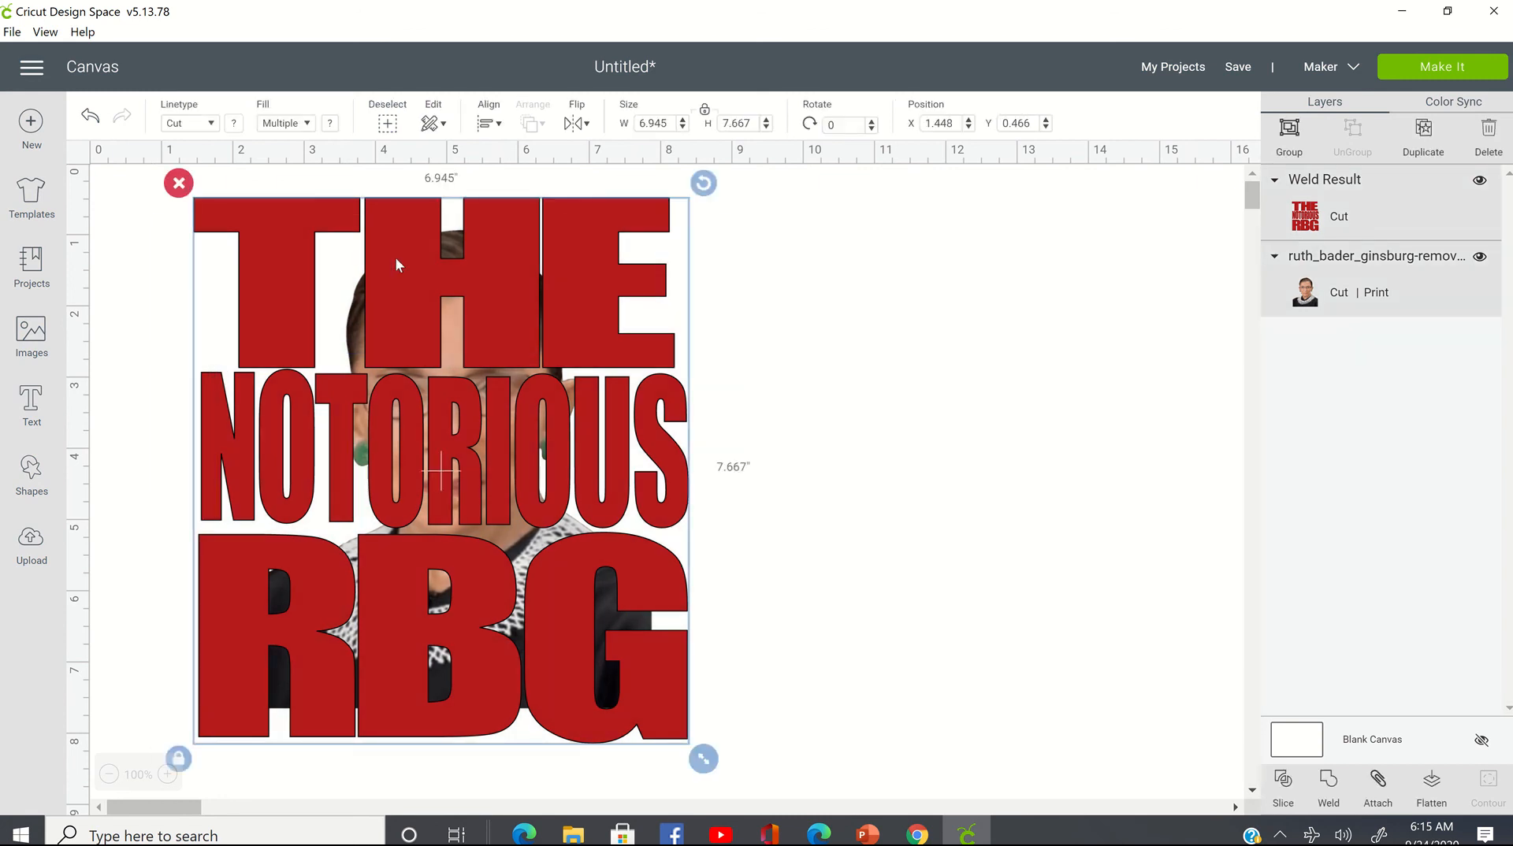
{"action": "left_click", "coordinate": [1285, 802]}
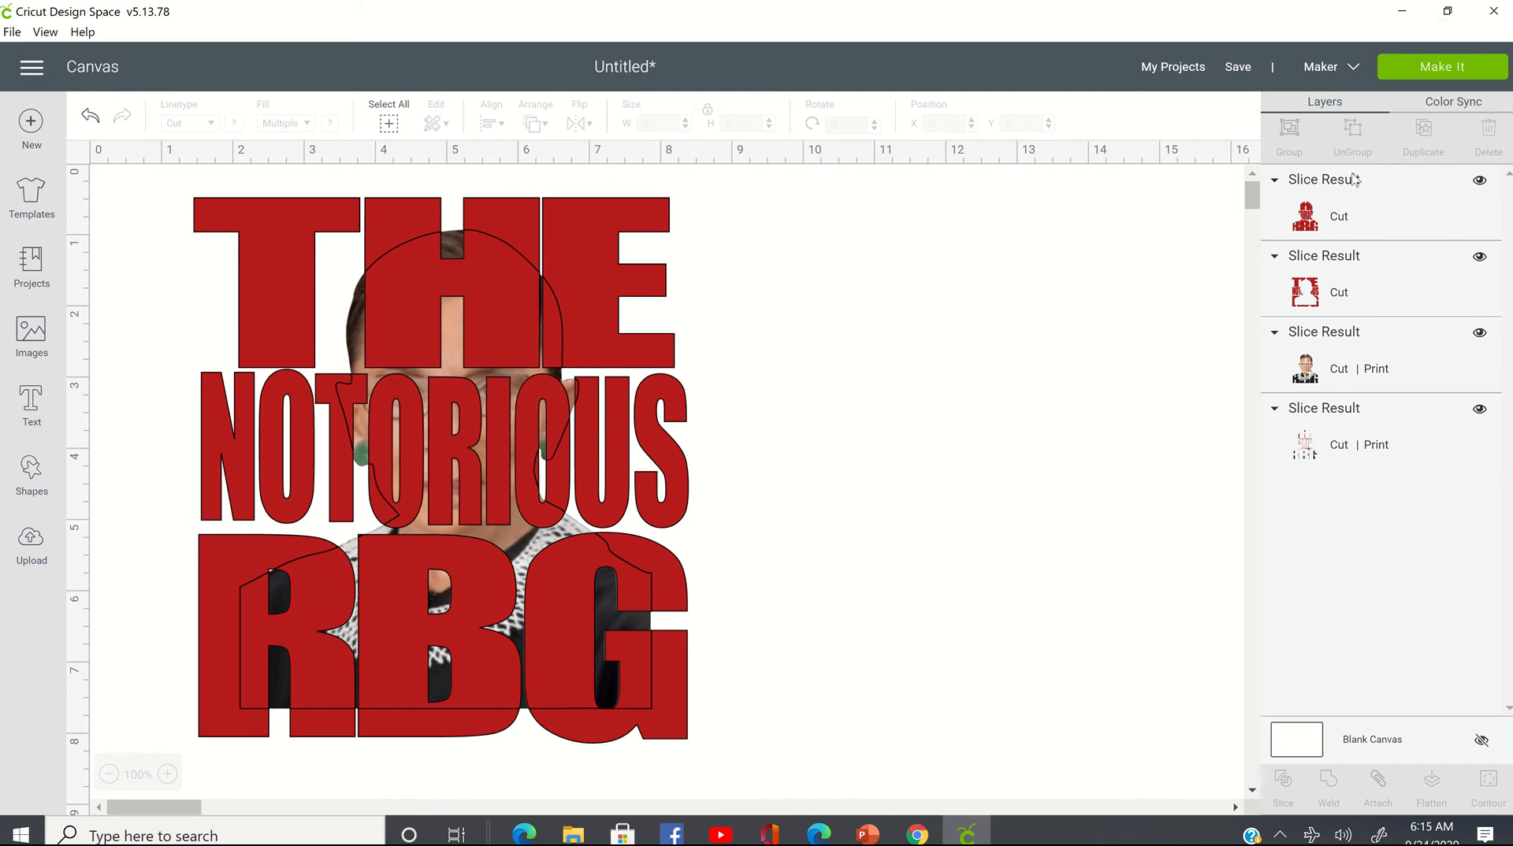
{"action": "left_click", "coordinate": [1480, 182]}
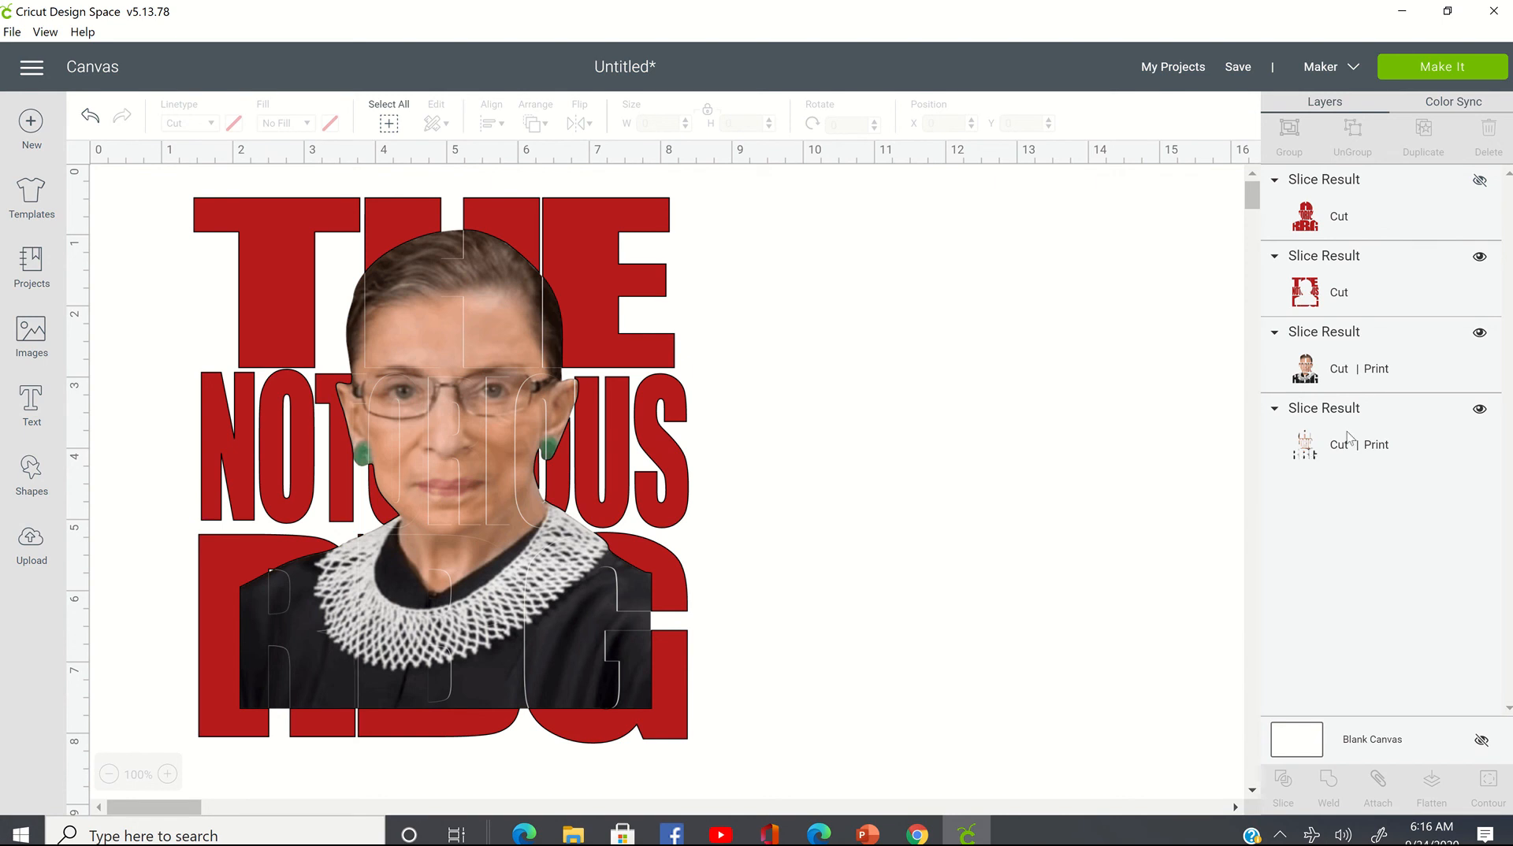
{"action": "left_click", "coordinate": [1478, 413]}
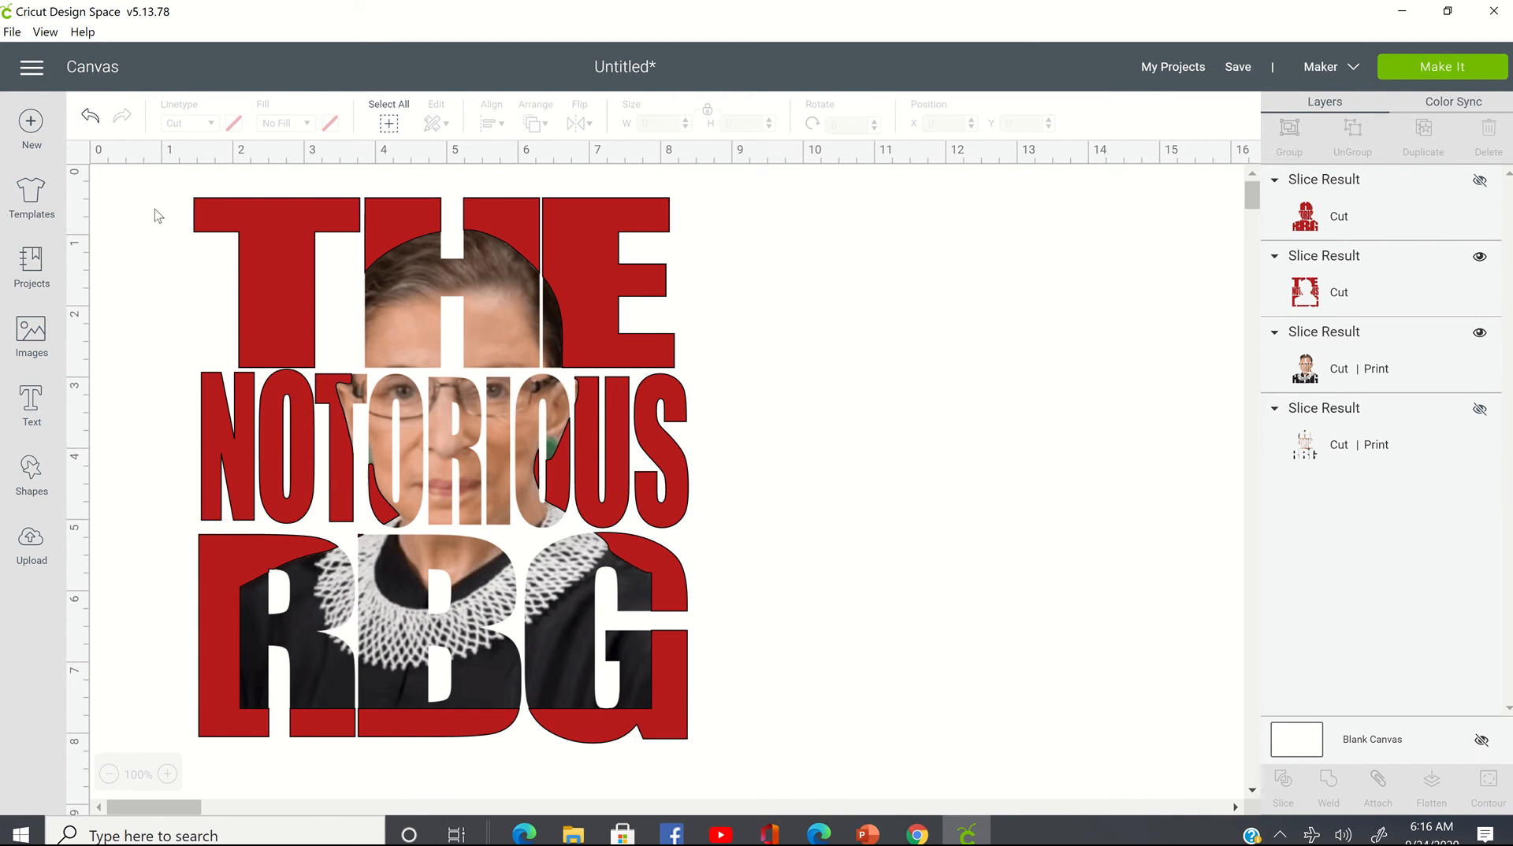
- Group the visible red text slice with the portrait-filled letters and flatten them into one printable image
{"action": "left_click_drag", "start_coordinate": [130, 181], "coordinate": [743, 775]}
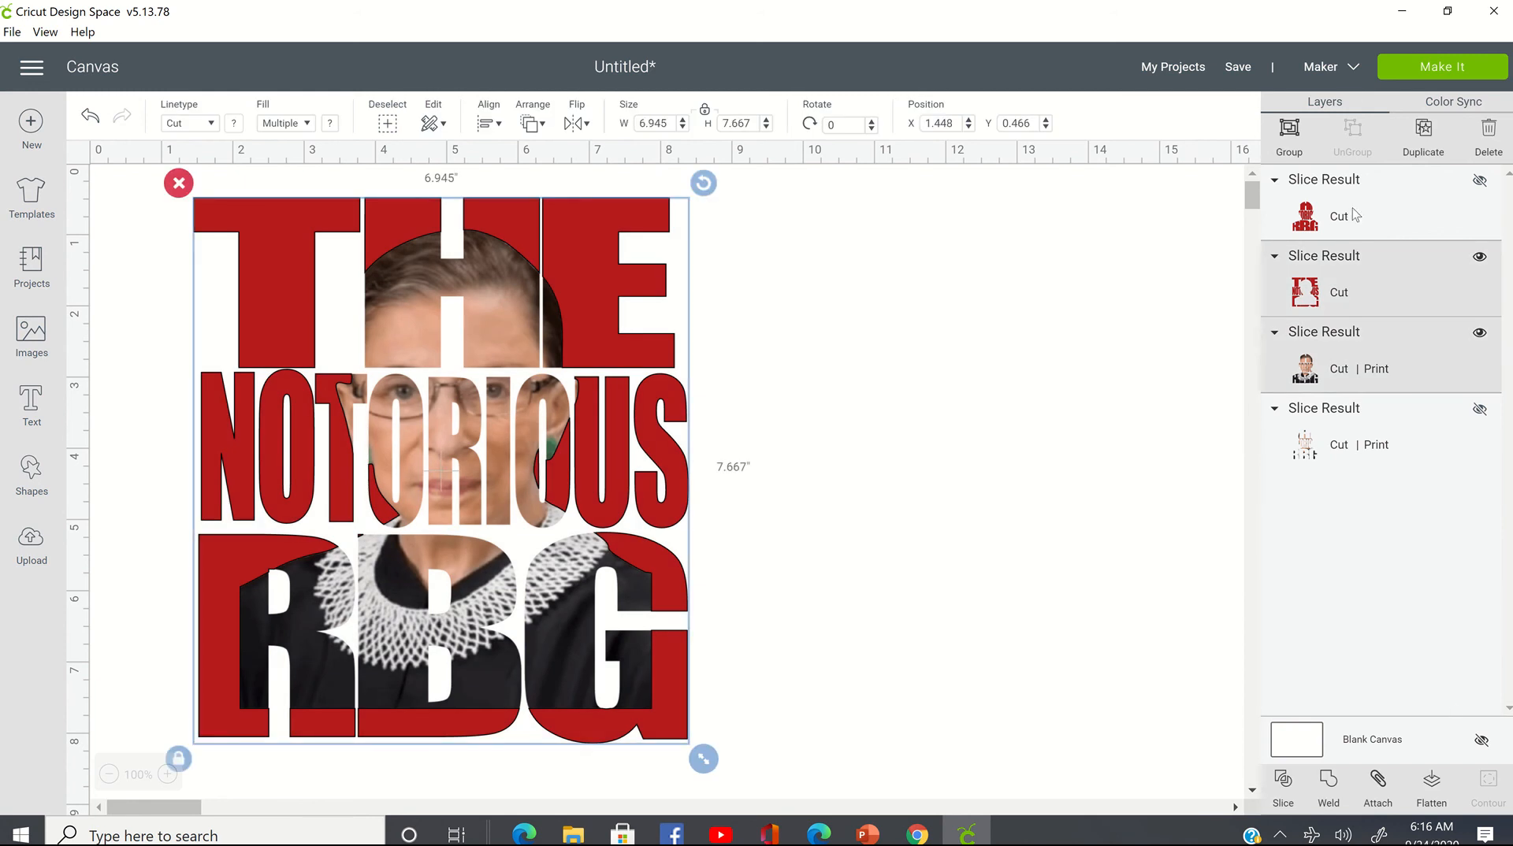
{"action": "left_click", "coordinate": [1289, 134]}
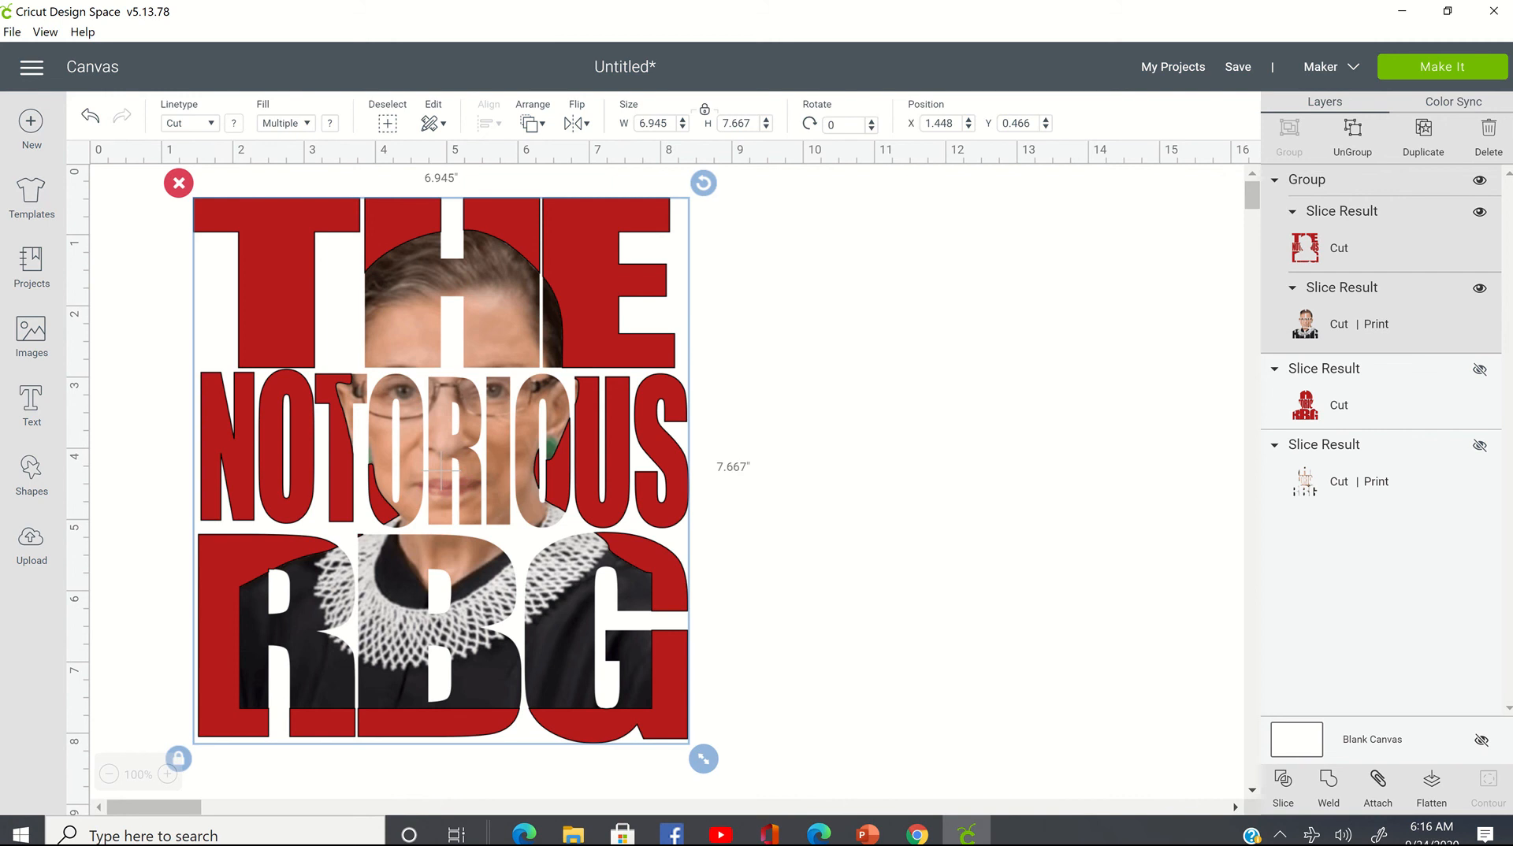
{"action": "left_click", "coordinate": [1441, 803]}
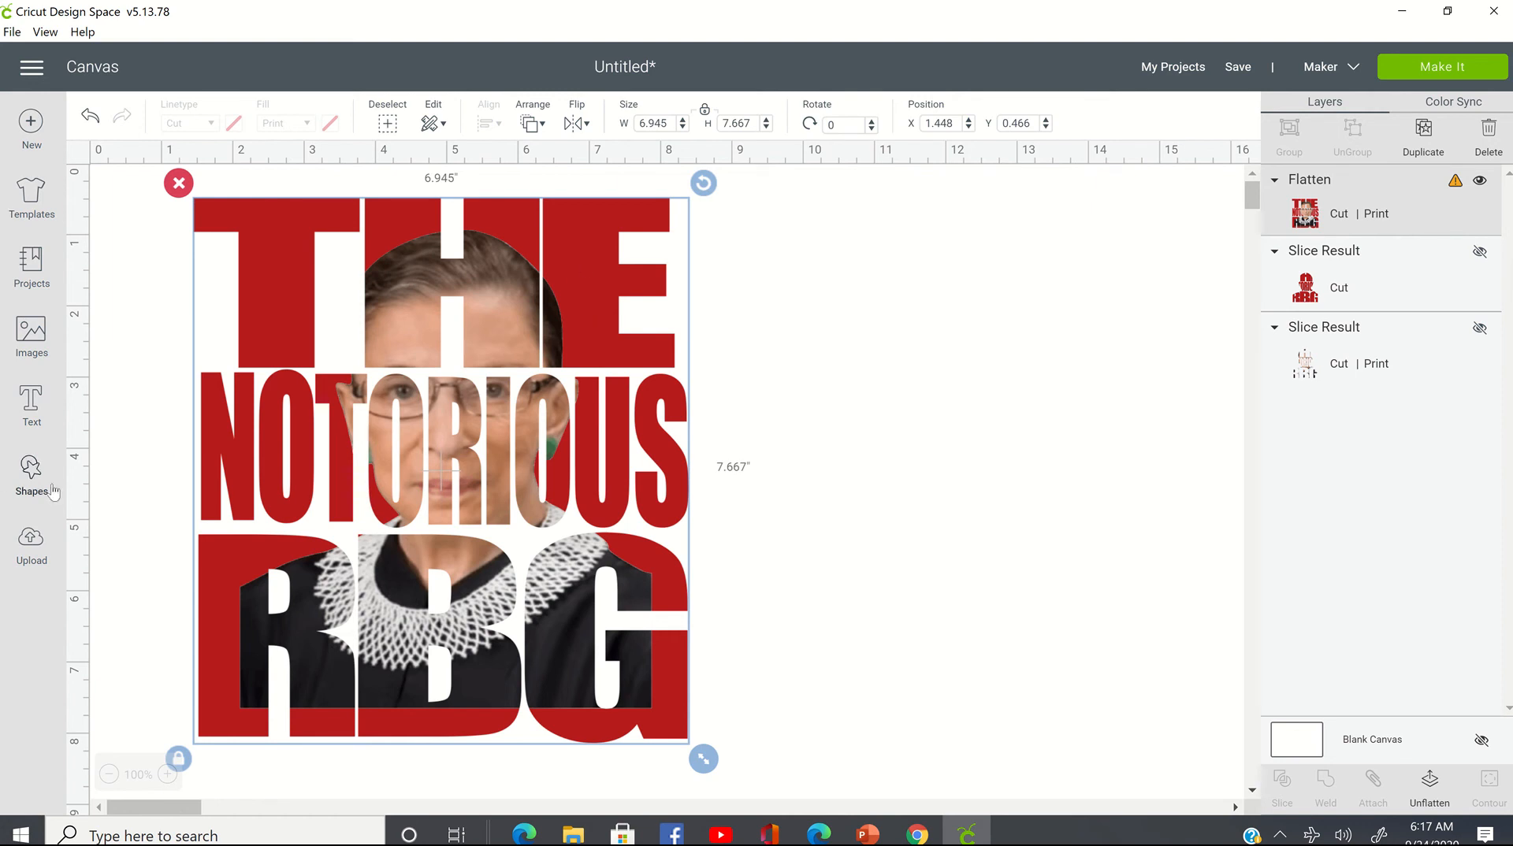
- Add a dark gray square about 8.76 inches wide at about X 0.82, Y 0 and send it behind the flattened design
{"action": "left_click", "coordinate": [32, 476]}
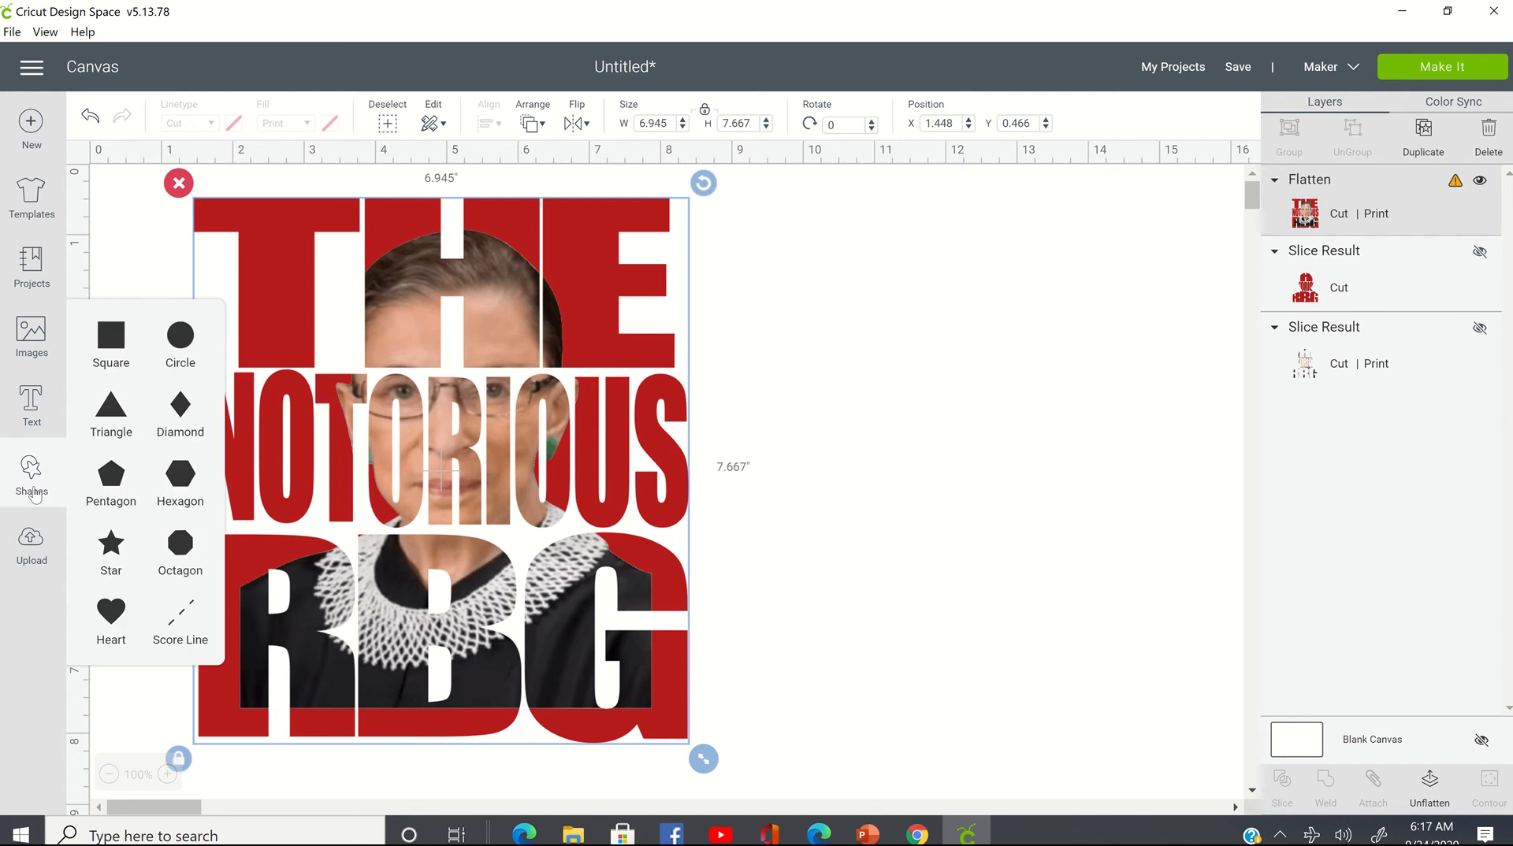
{"action": "left_click", "coordinate": [116, 346]}
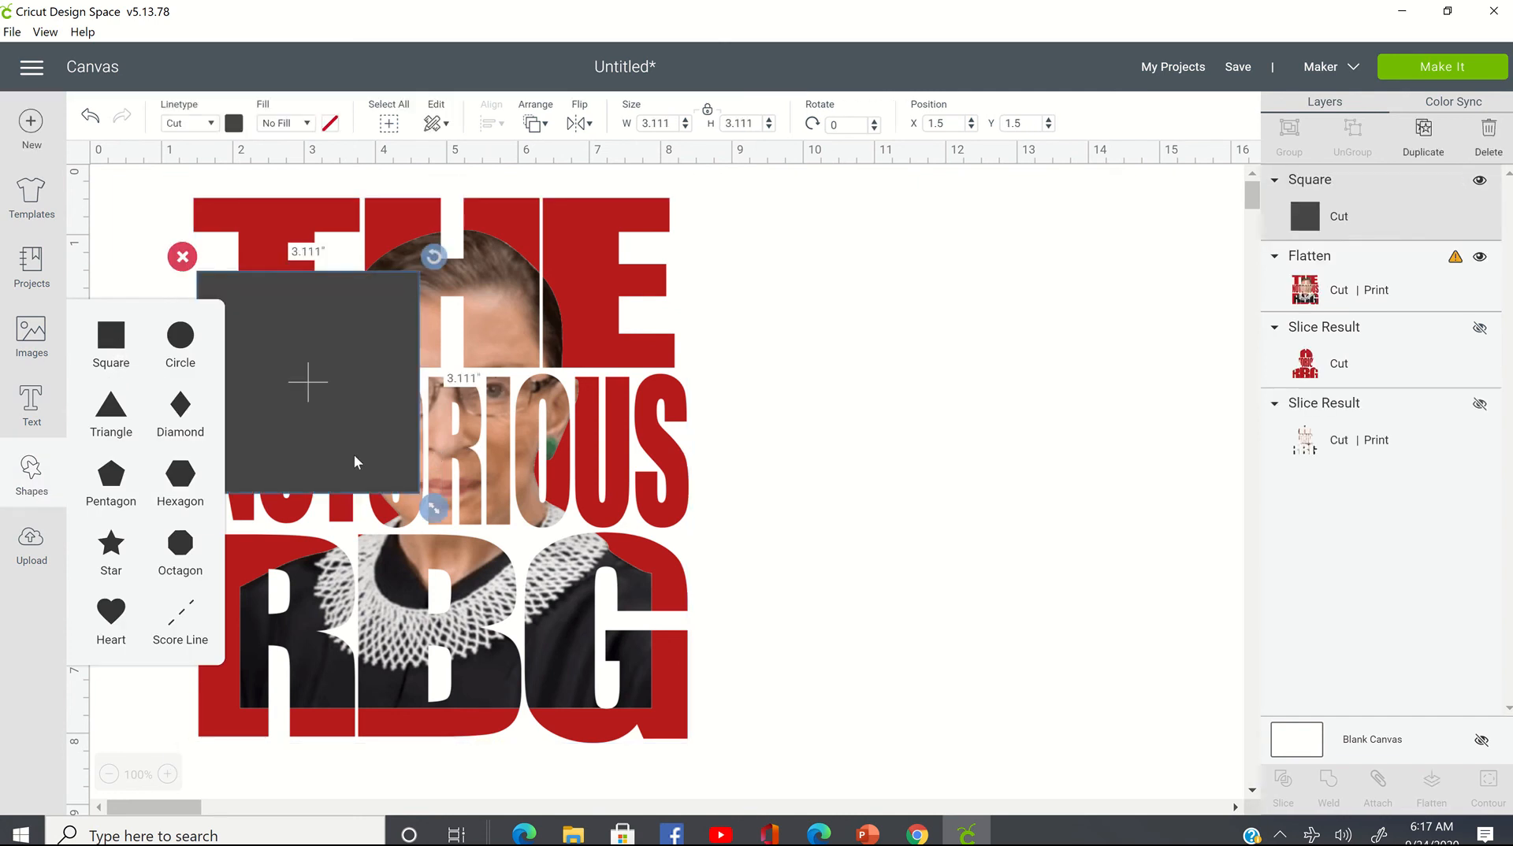
{"action": "left_click_drag", "start_coordinate": [353, 459], "coordinate": [304, 334]}
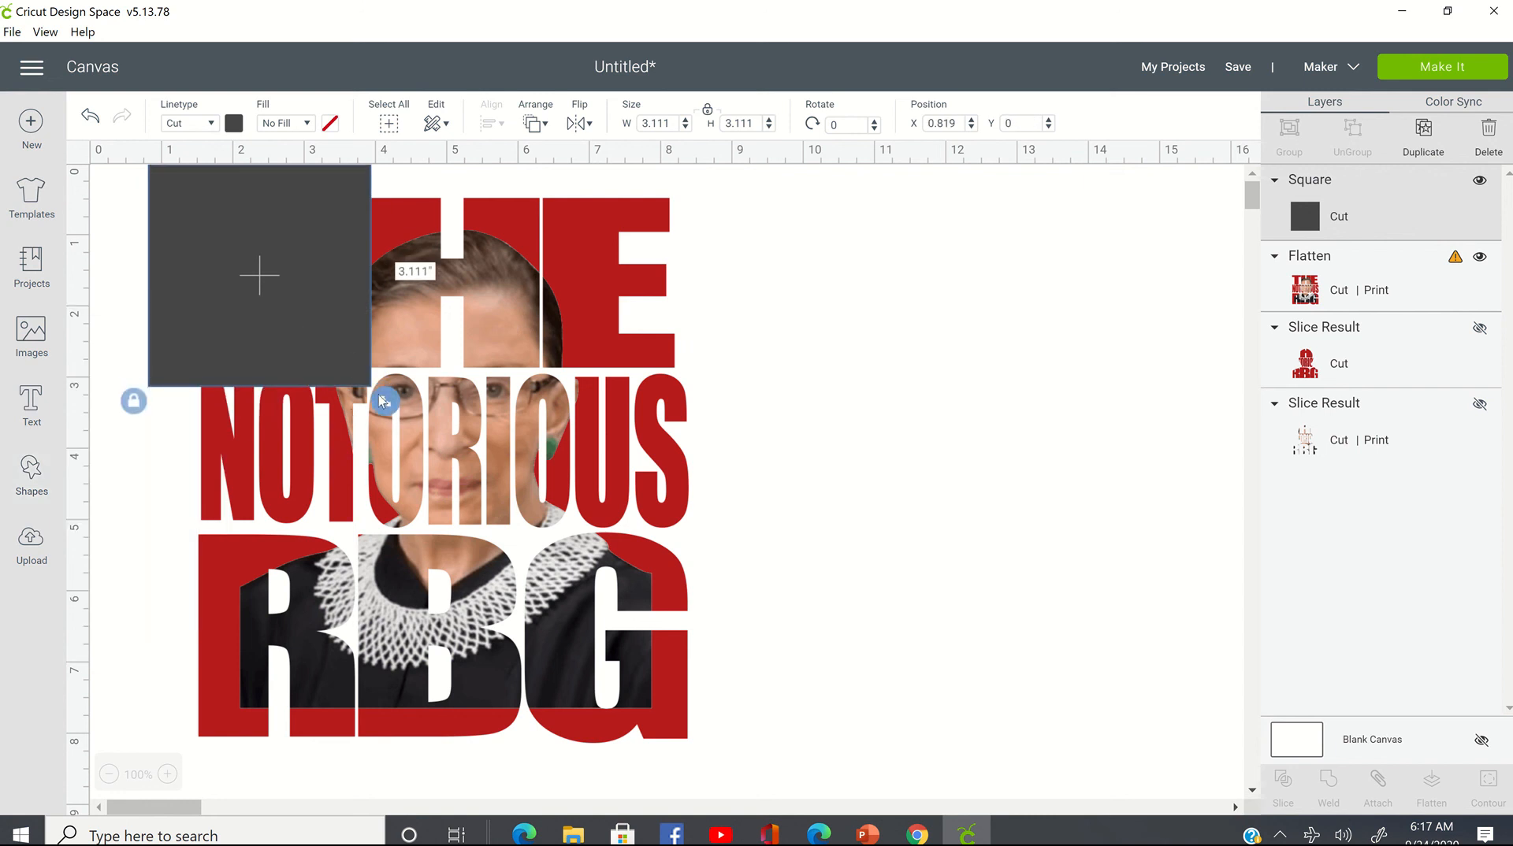
{"action": "left_click_drag", "start_coordinate": [380, 394], "coordinate": [726, 780]}
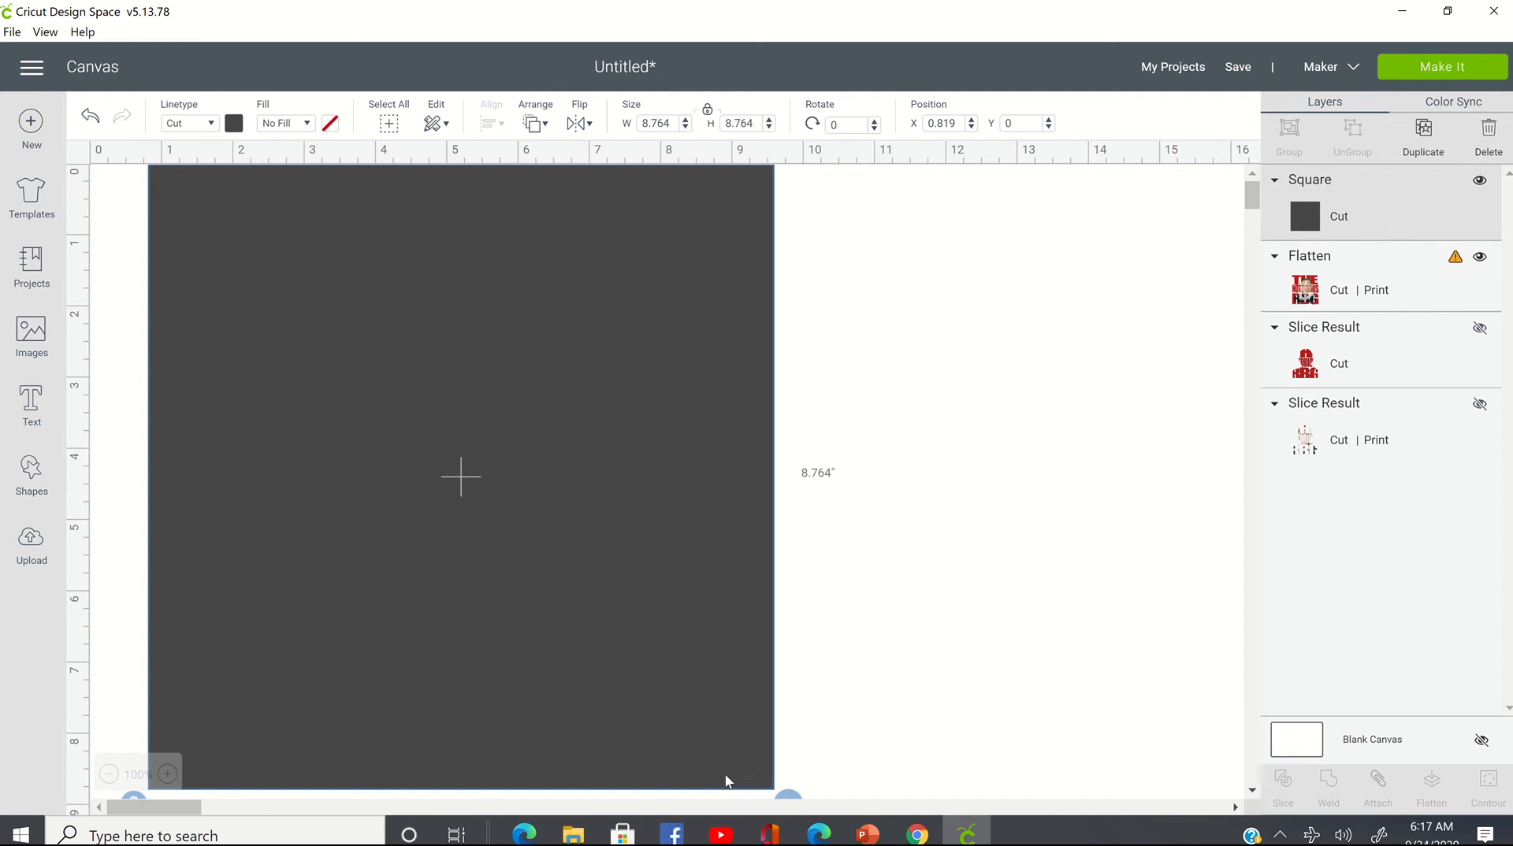
{"action": "right_click", "coordinate": [727, 661]}
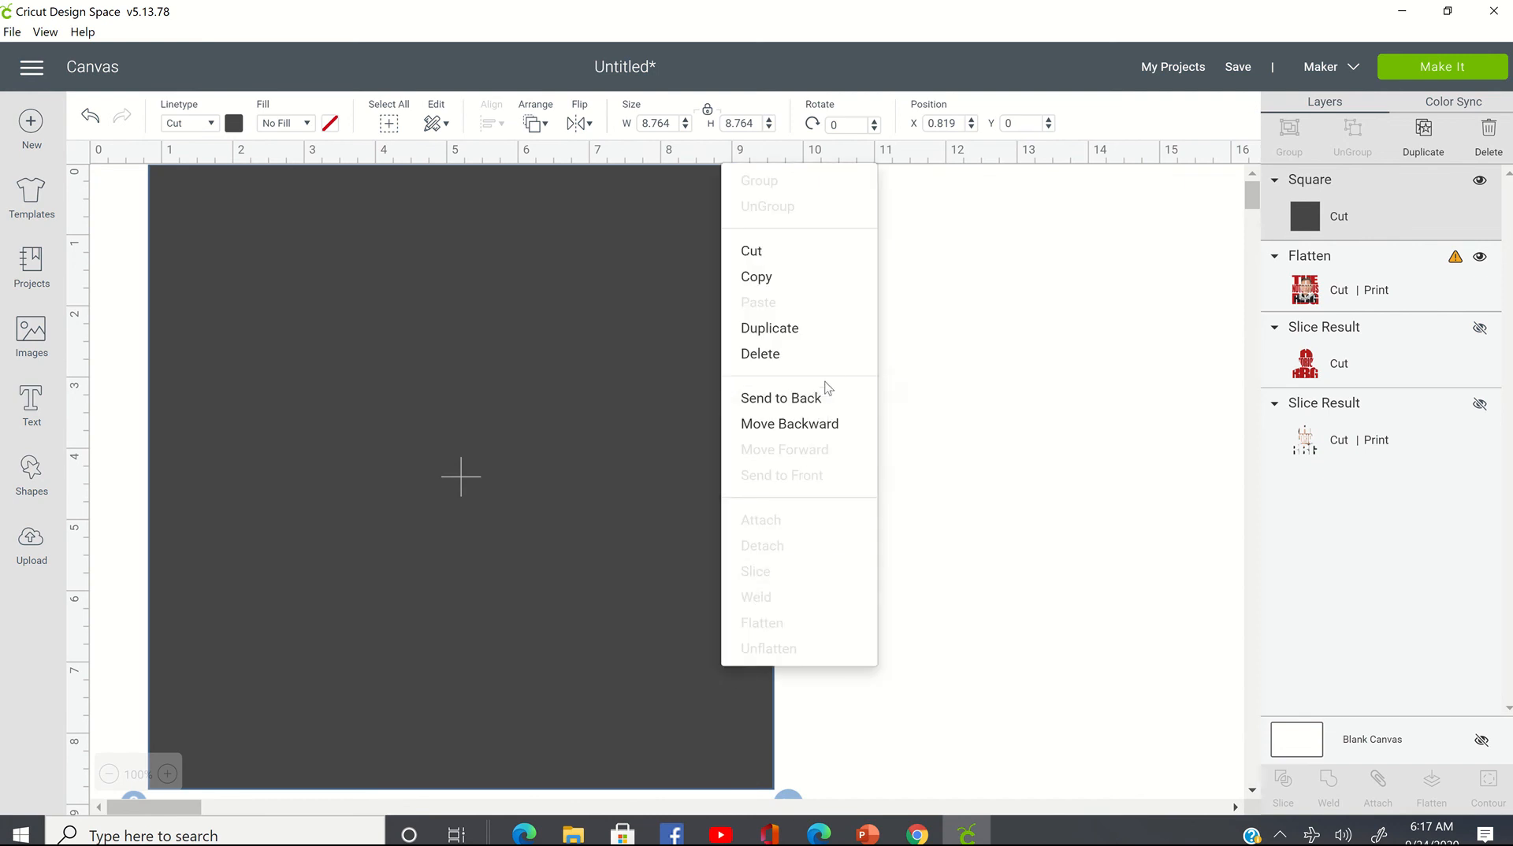
{"action": "left_click", "coordinate": [819, 400]}
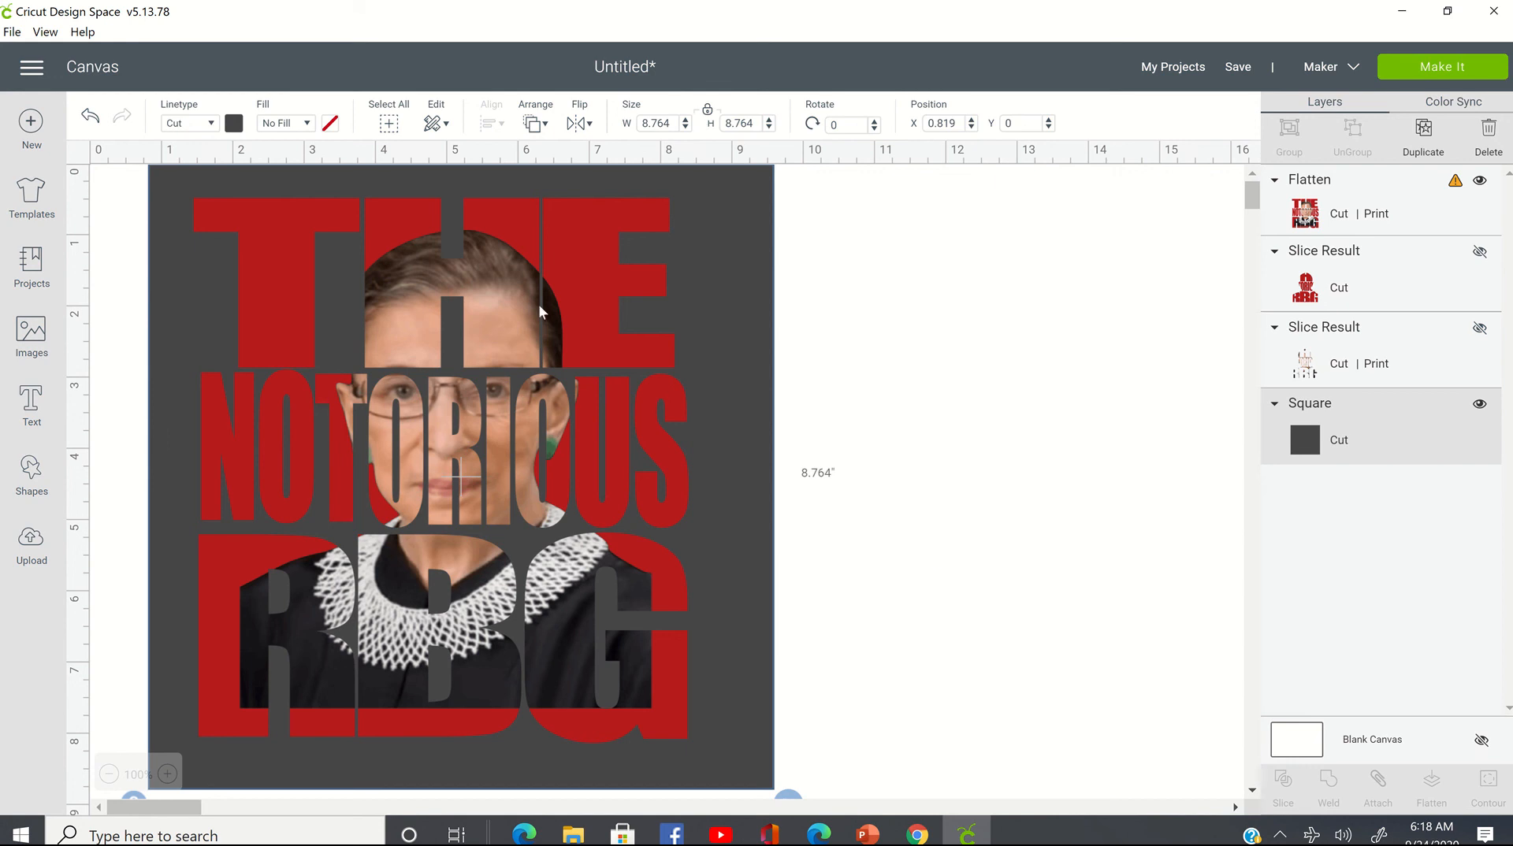
- Add a second square about 7.82 inches wide at about X 1.28, Y 0.42, inside the large square's edges
{"action": "left_click", "coordinate": [522, 234]}
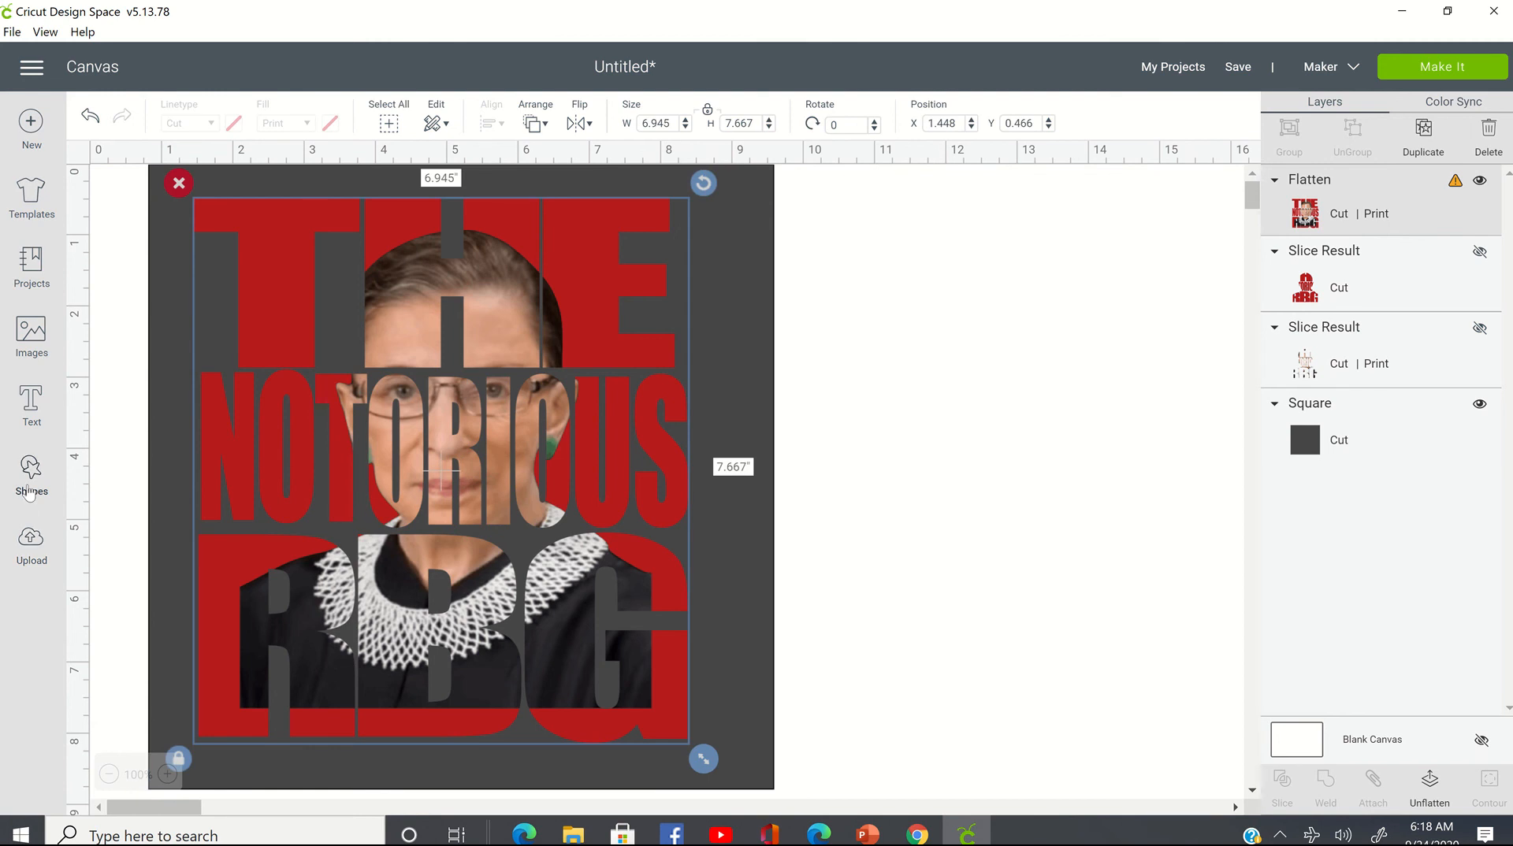
{"action": "left_click", "coordinate": [29, 493]}
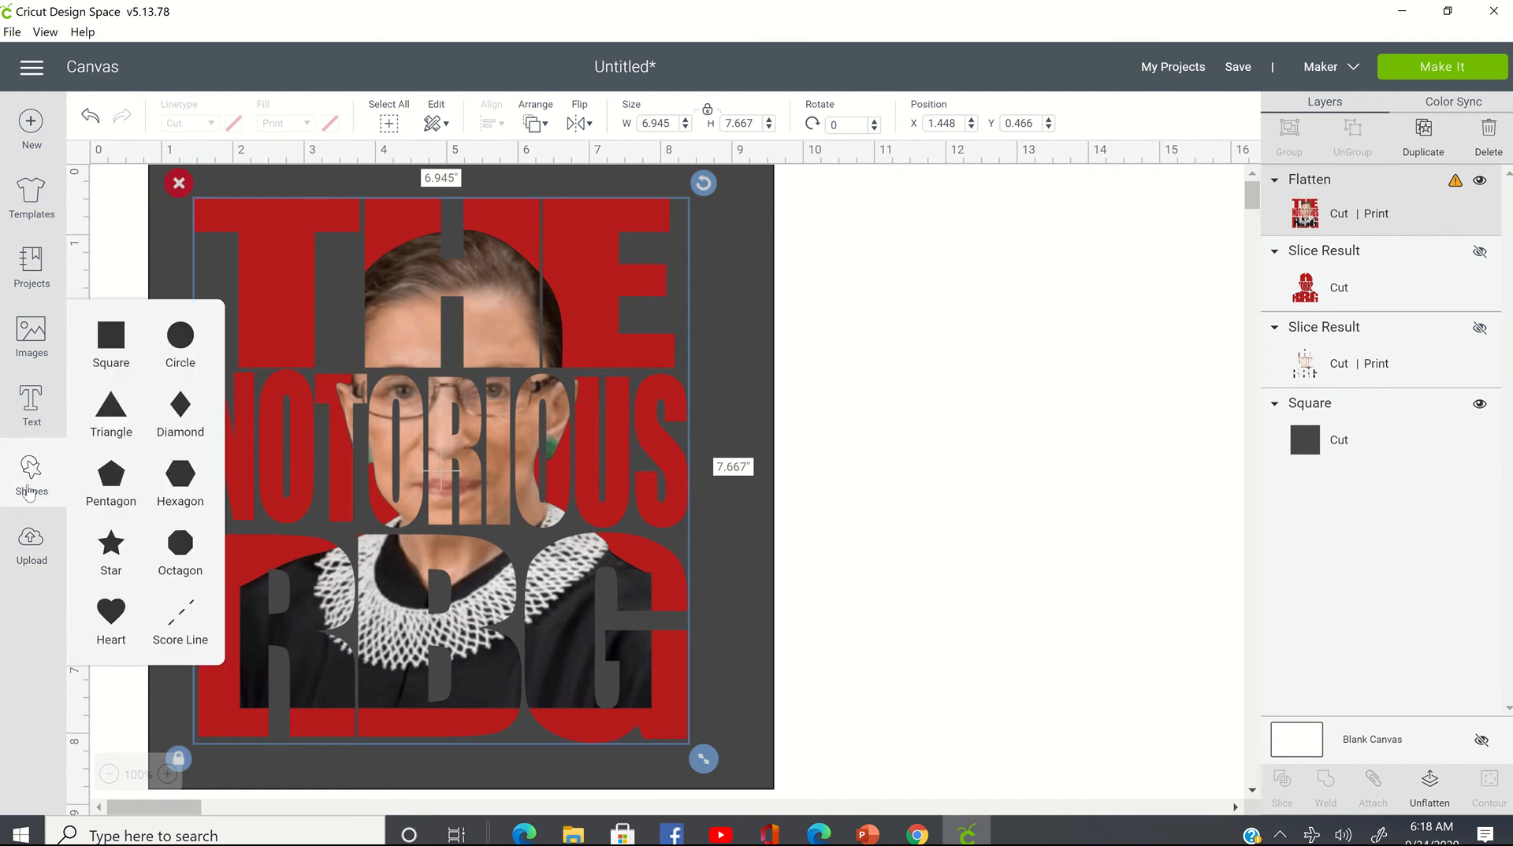
{"action": "left_click", "coordinate": [104, 337]}
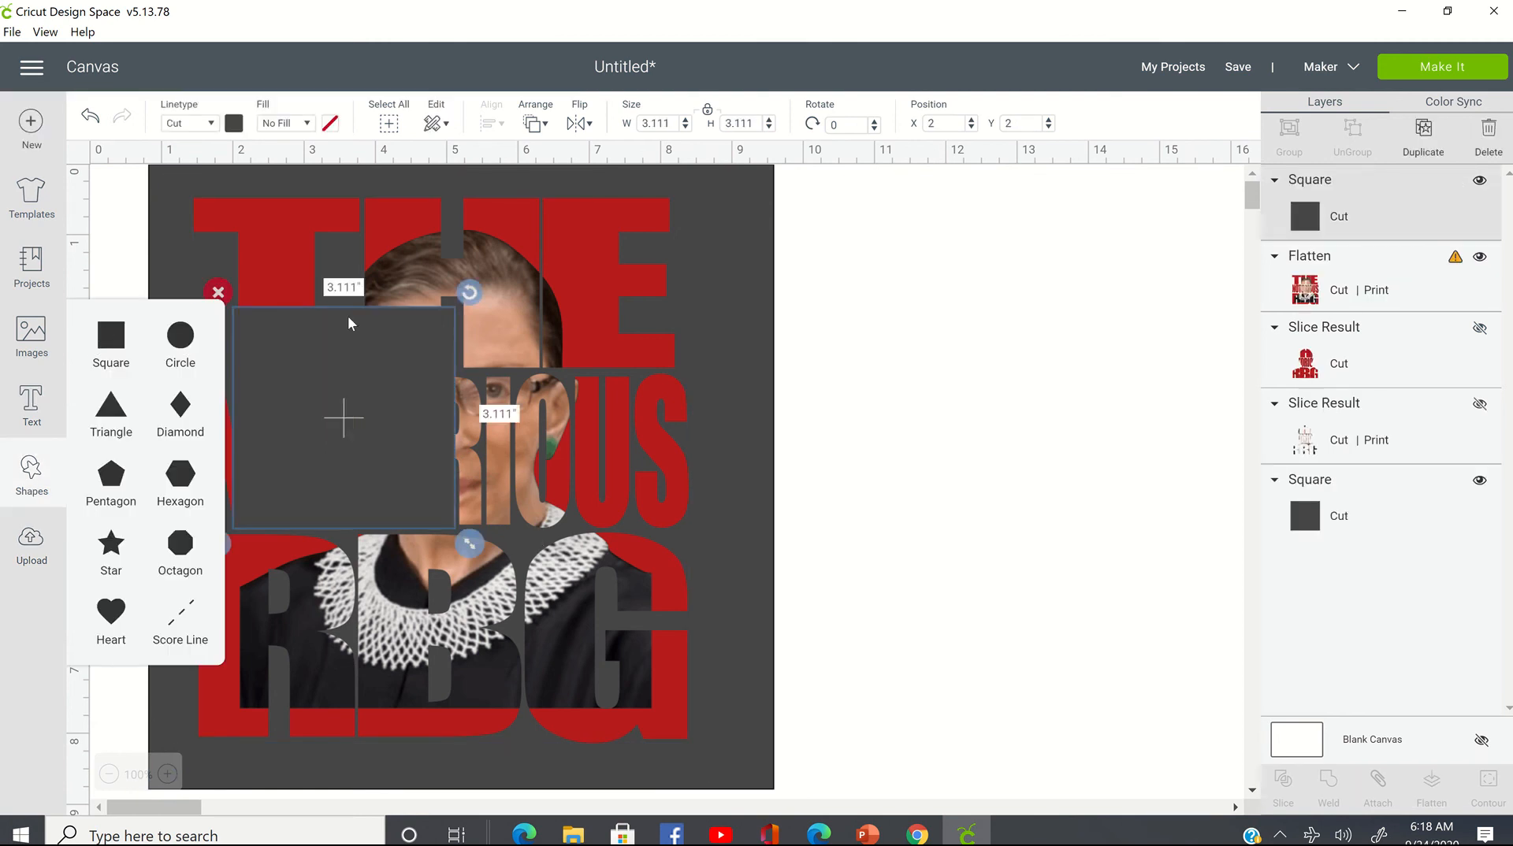
{"action": "left_click_drag", "start_coordinate": [347, 409], "coordinate": [295, 290]}
{"action": "left_click_drag", "start_coordinate": [432, 486], "coordinate": [663, 774]}
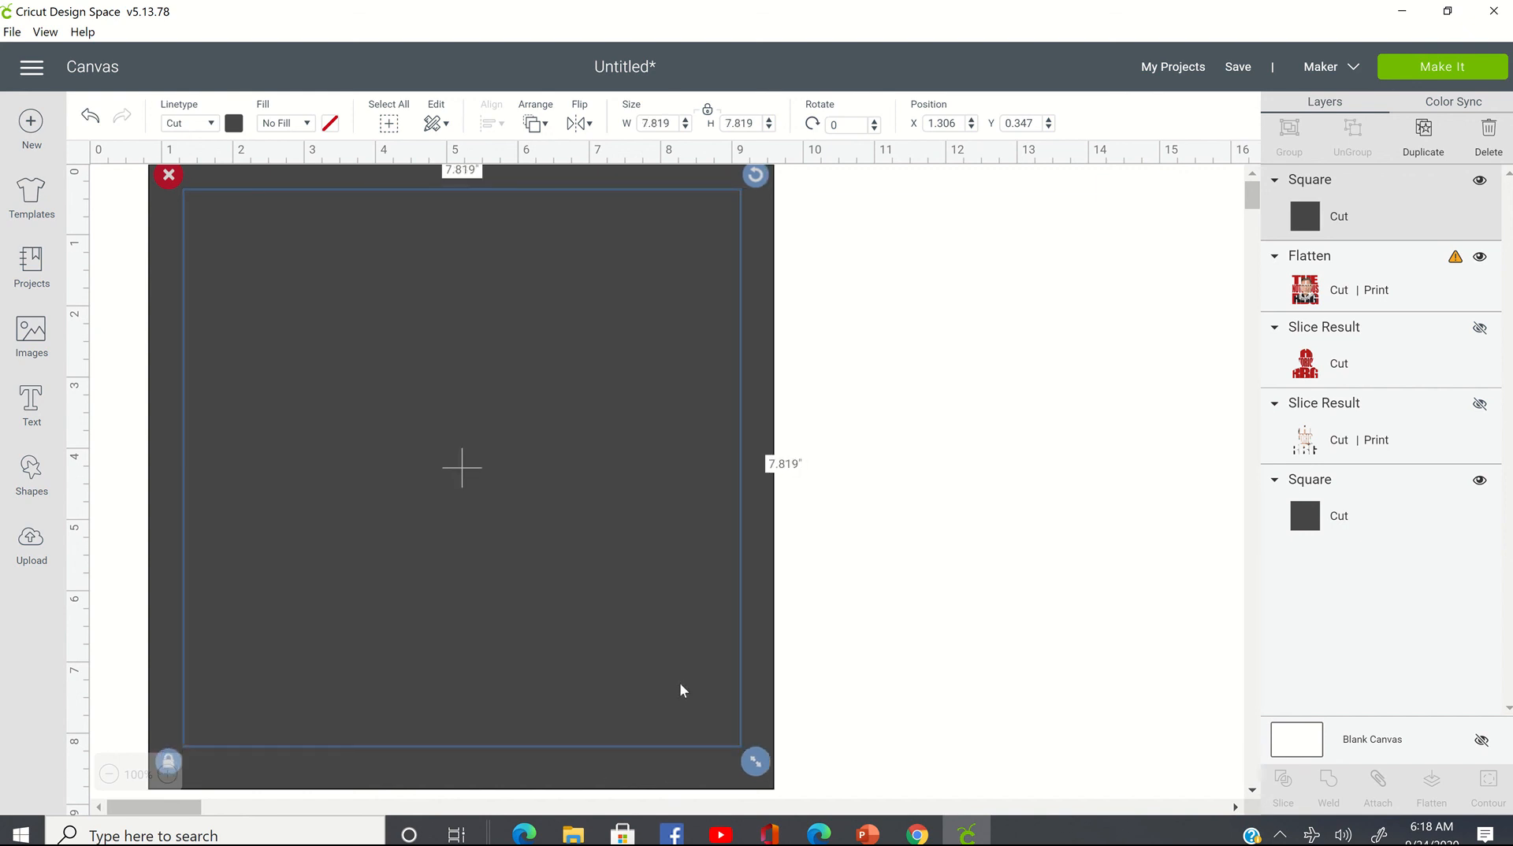
{"action": "left_click_drag", "start_coordinate": [679, 682], "coordinate": [678, 688]}
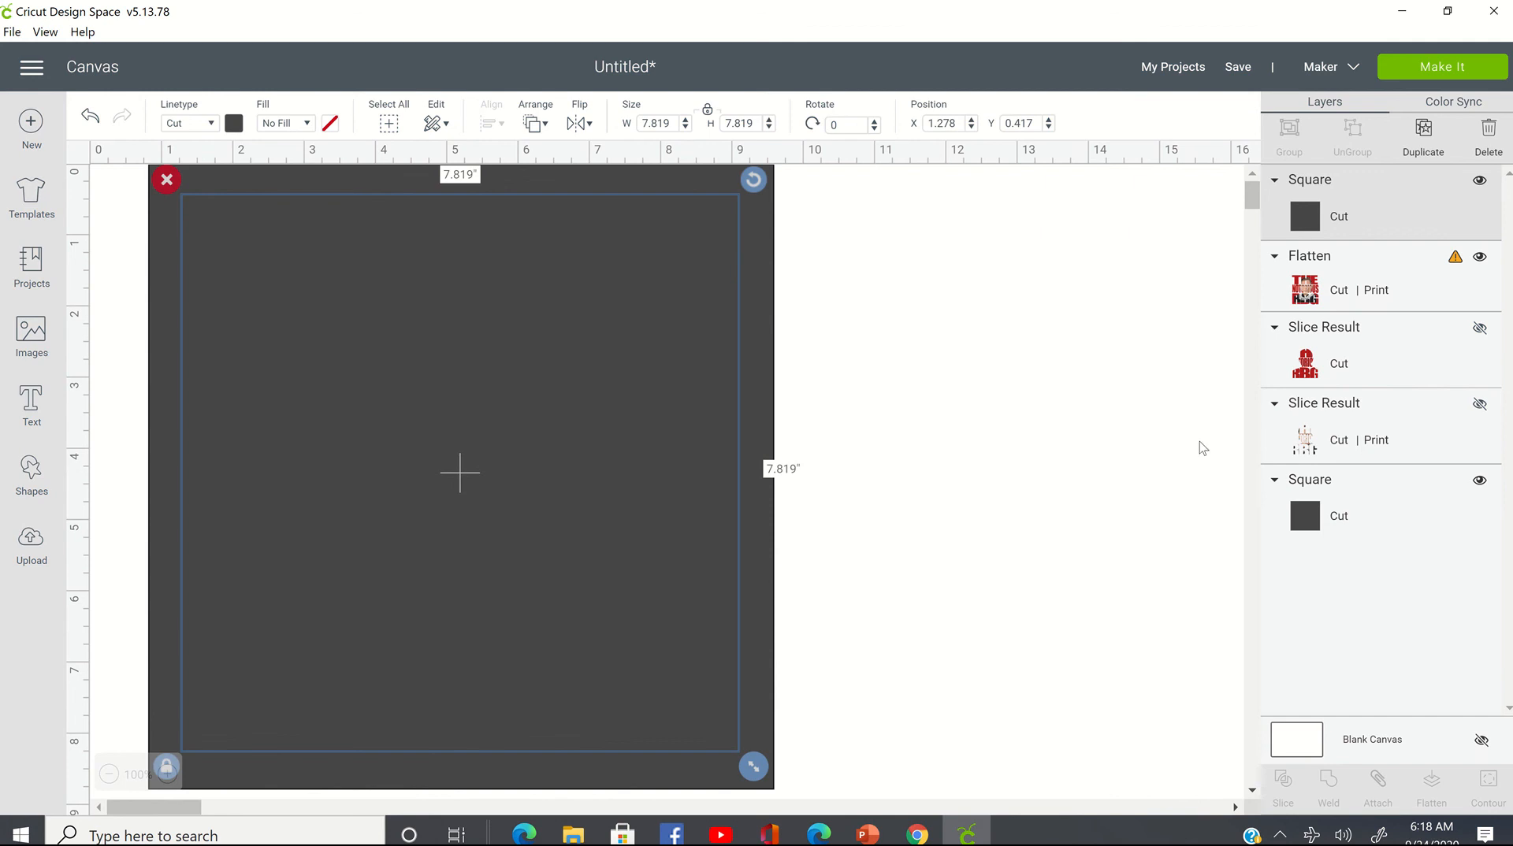
- Bring the flattened portrait text design in front of both squares
{"action": "left_click", "coordinate": [1391, 287]}
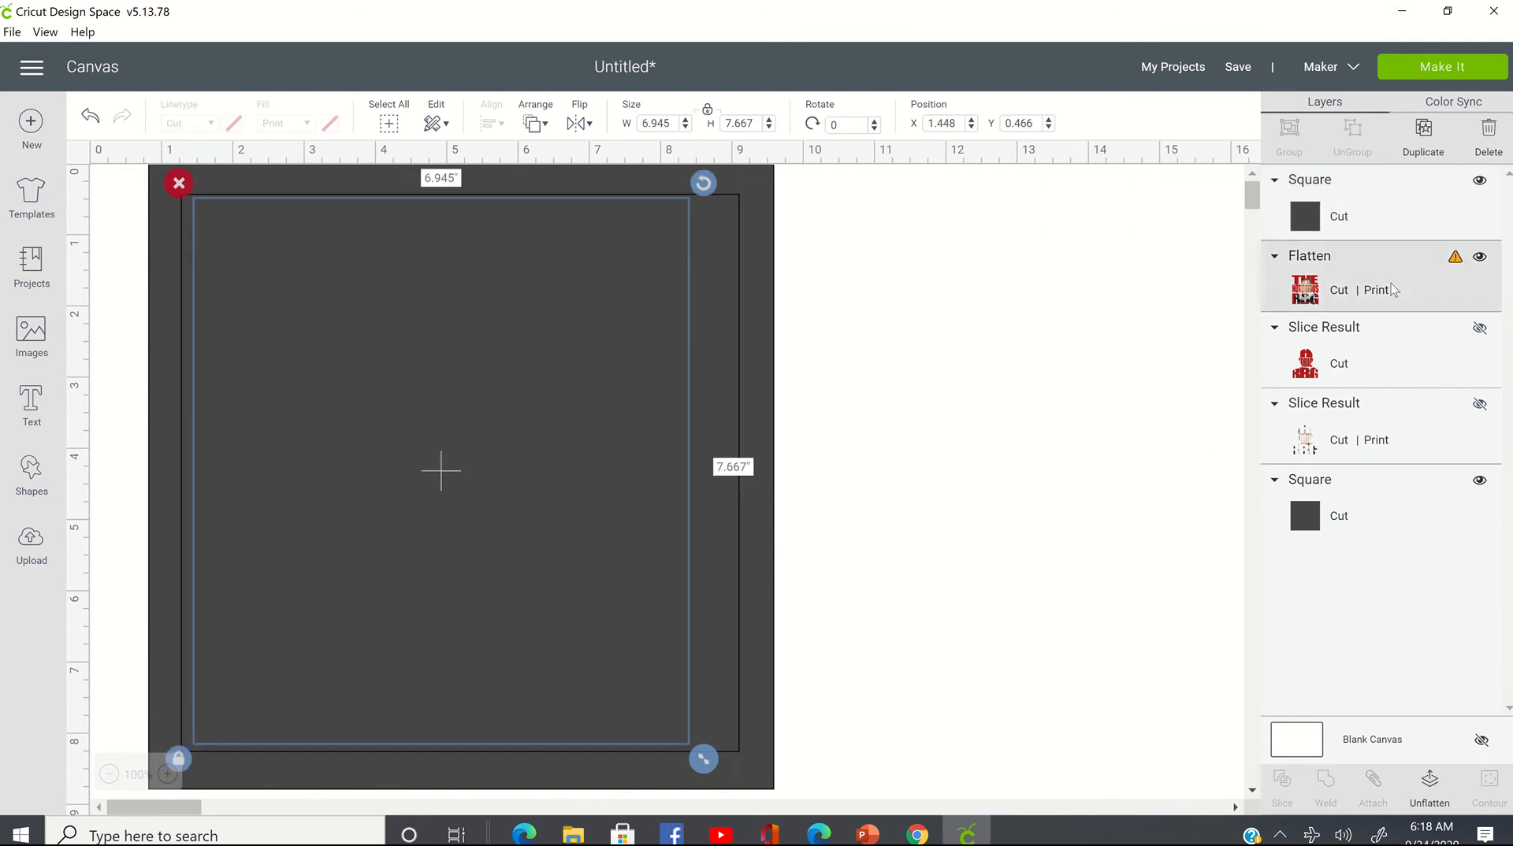
{"action": "right_click", "coordinate": [1391, 282]}
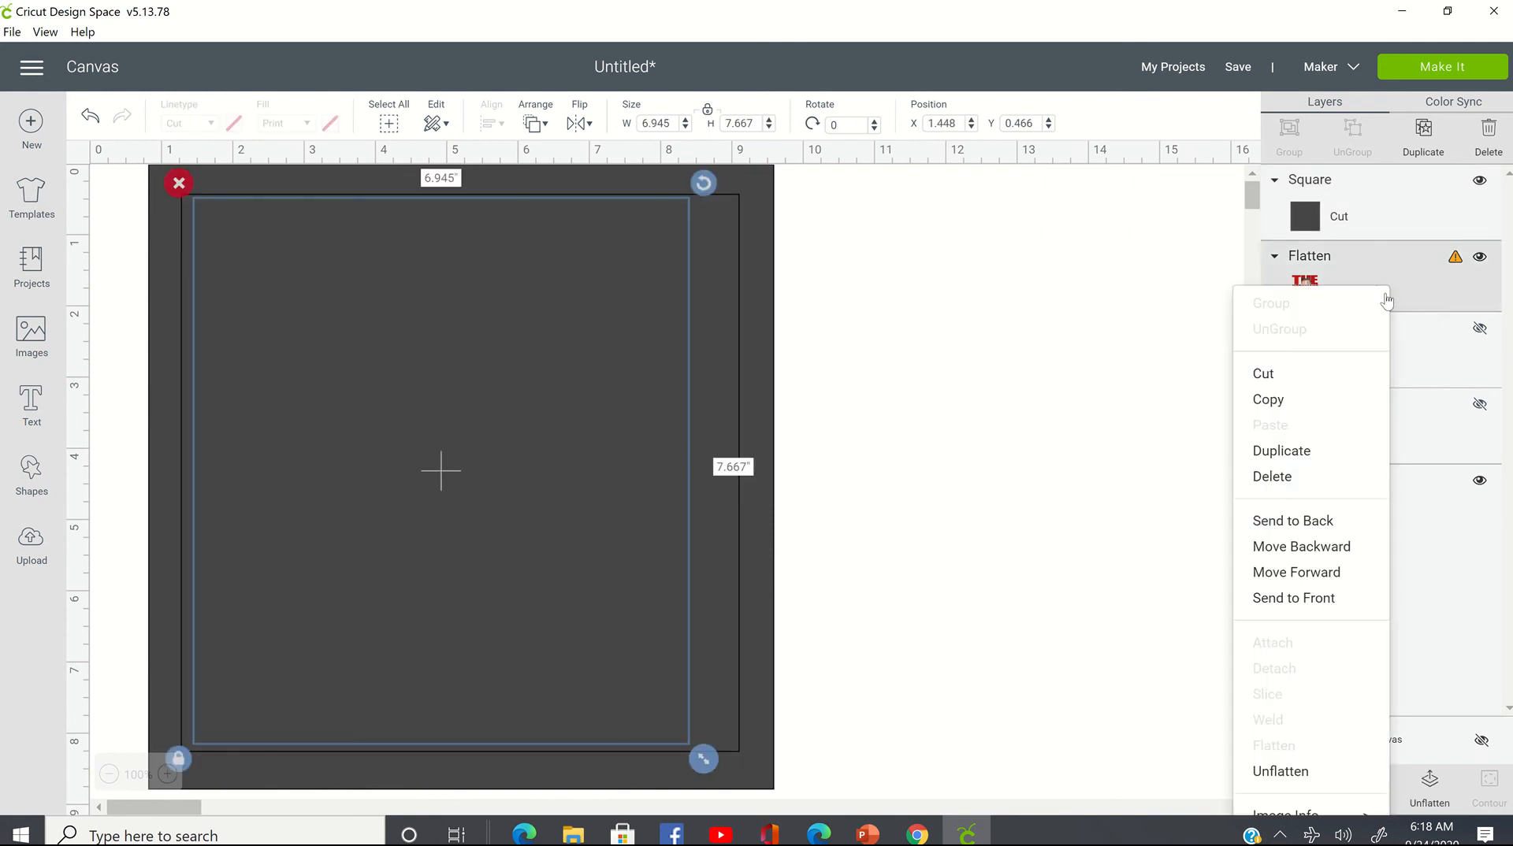
{"action": "left_click", "coordinate": [1316, 599]}
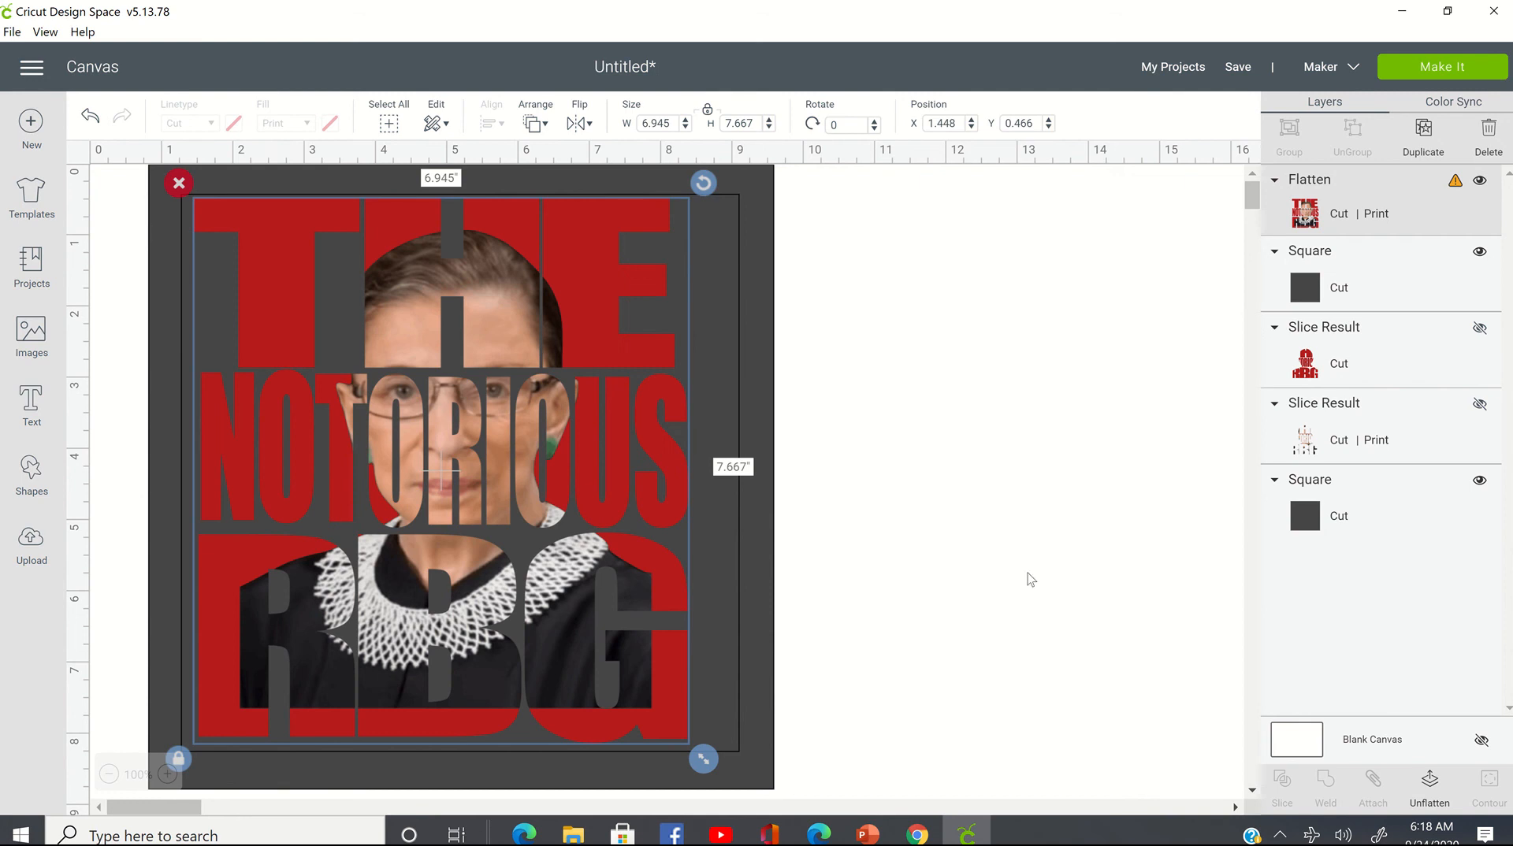
- Change the smaller square's material color to white and compare the design with that square hidden and shown
{"action": "left_click", "coordinate": [1364, 287]}
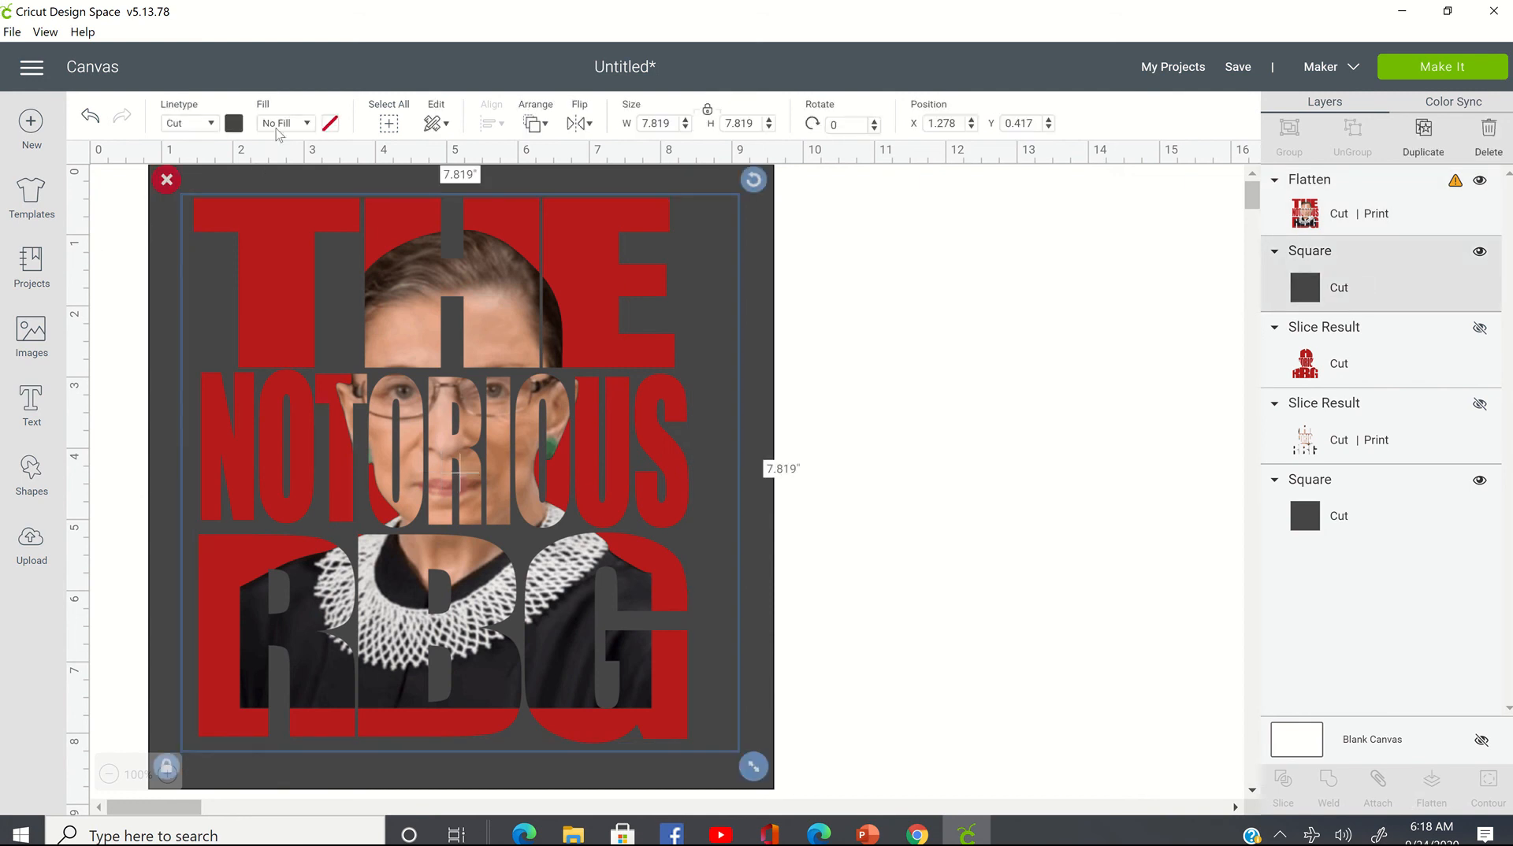
{"action": "left_click", "coordinate": [233, 124]}
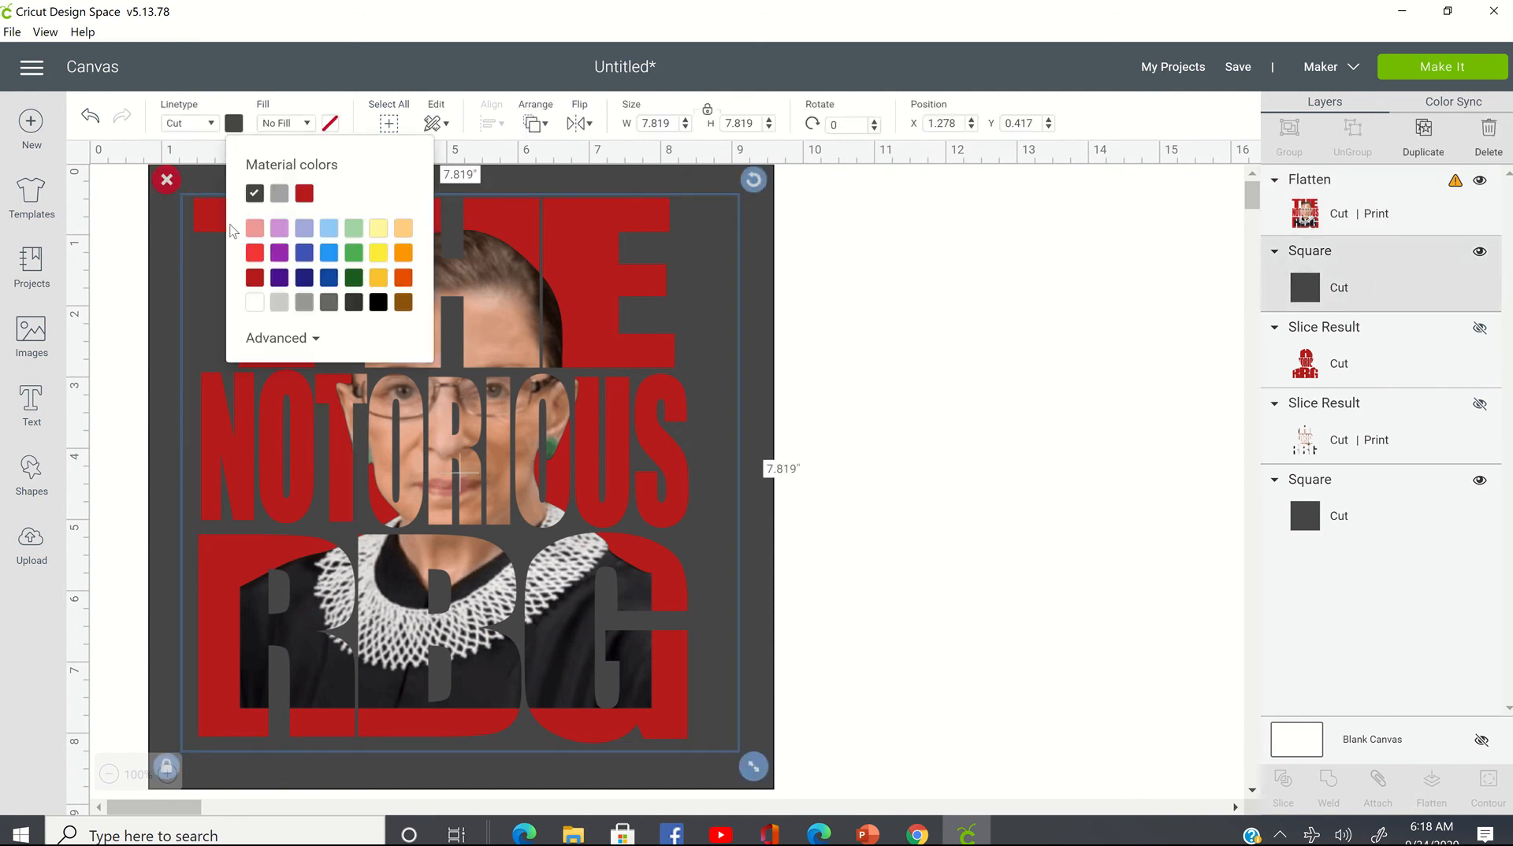
{"action": "left_click", "coordinate": [255, 303]}
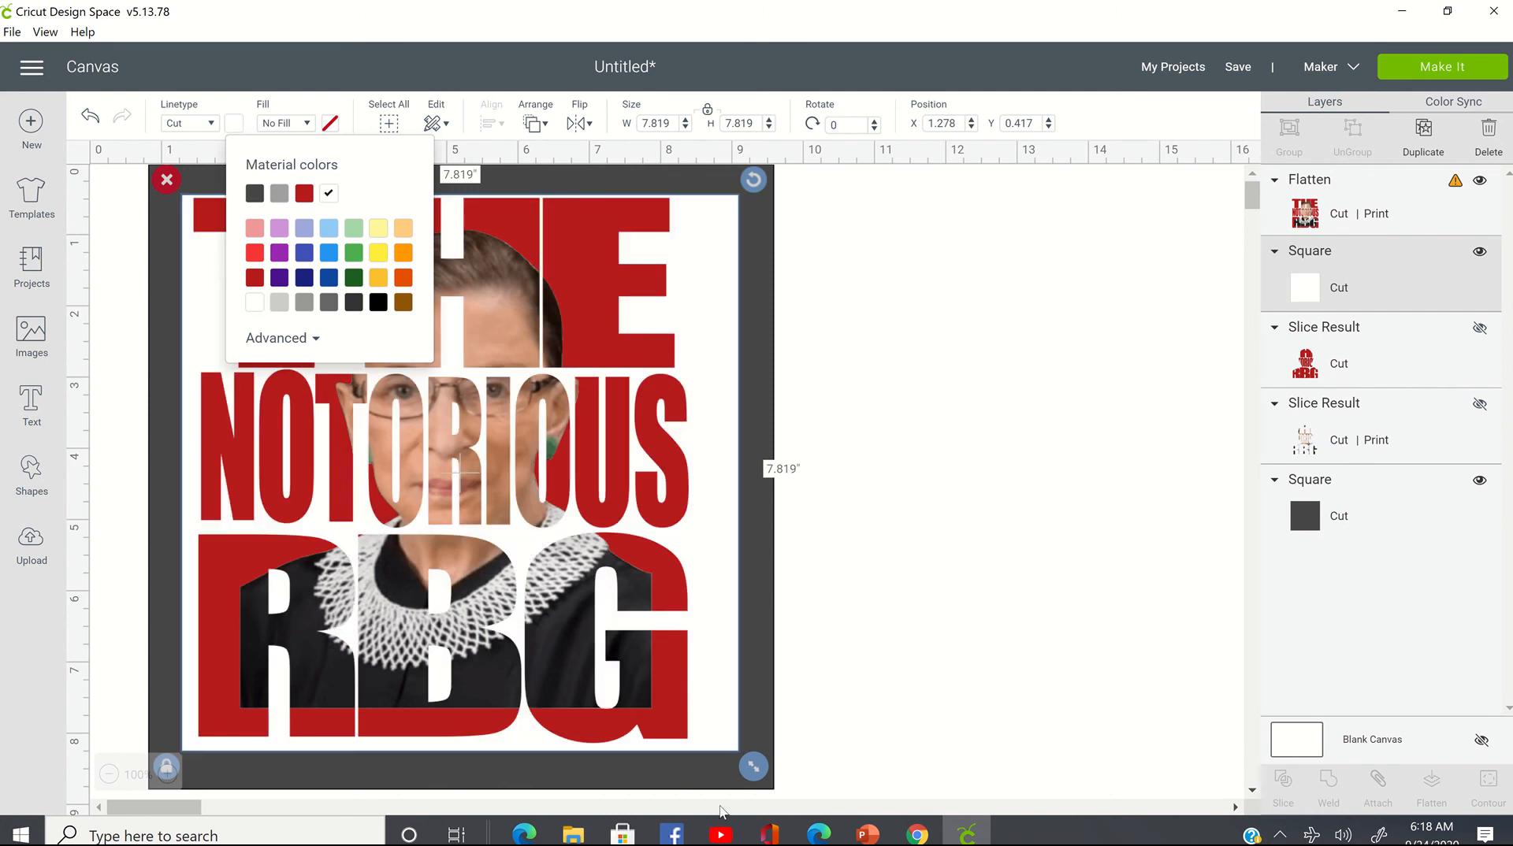
{"action": "left_click", "coordinate": [975, 593]}
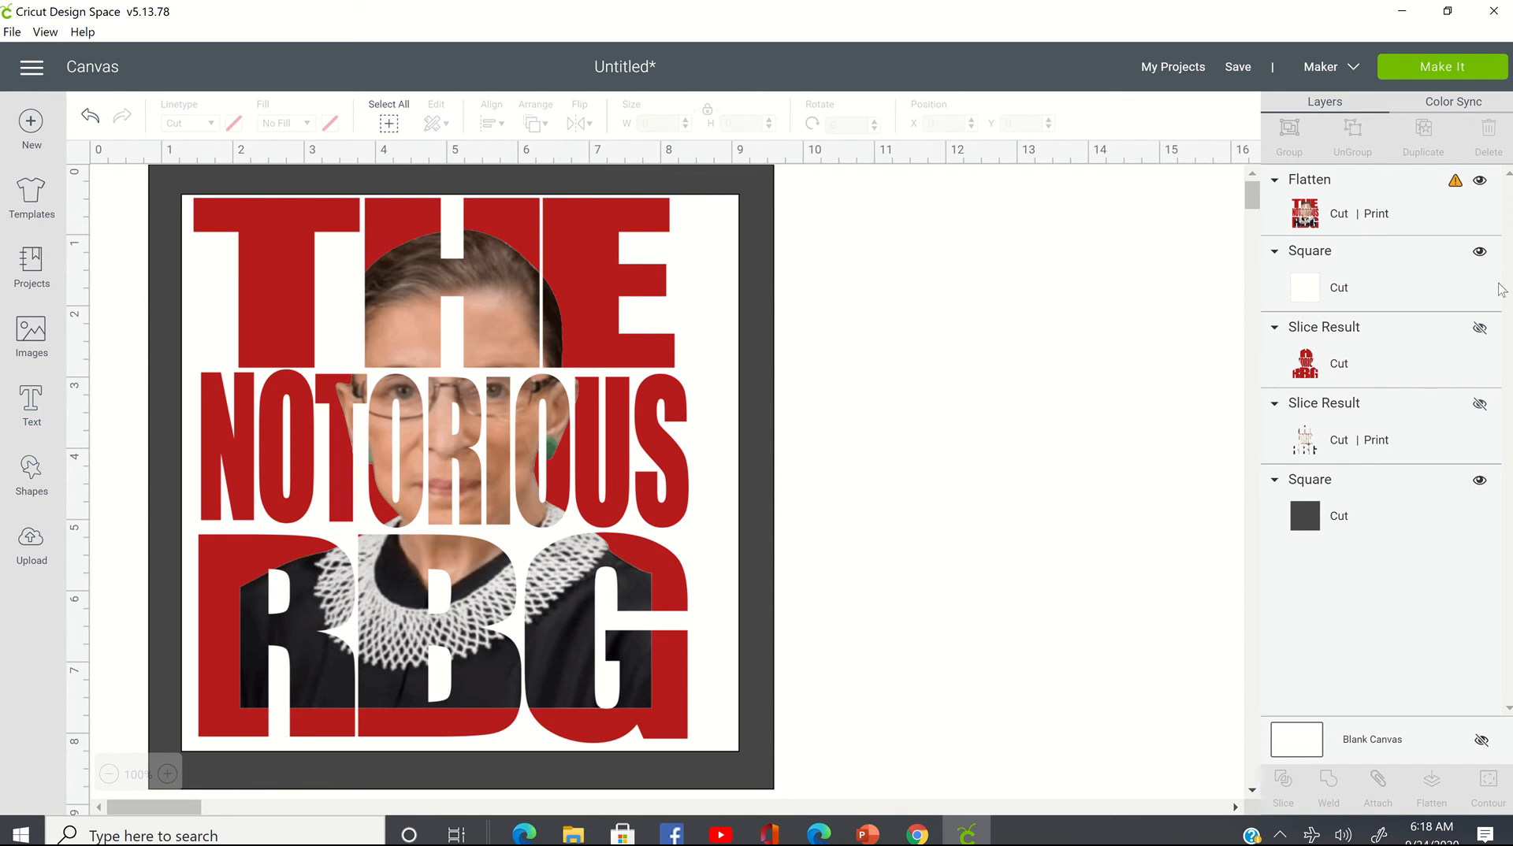
{"action": "left_click", "coordinate": [1479, 252]}
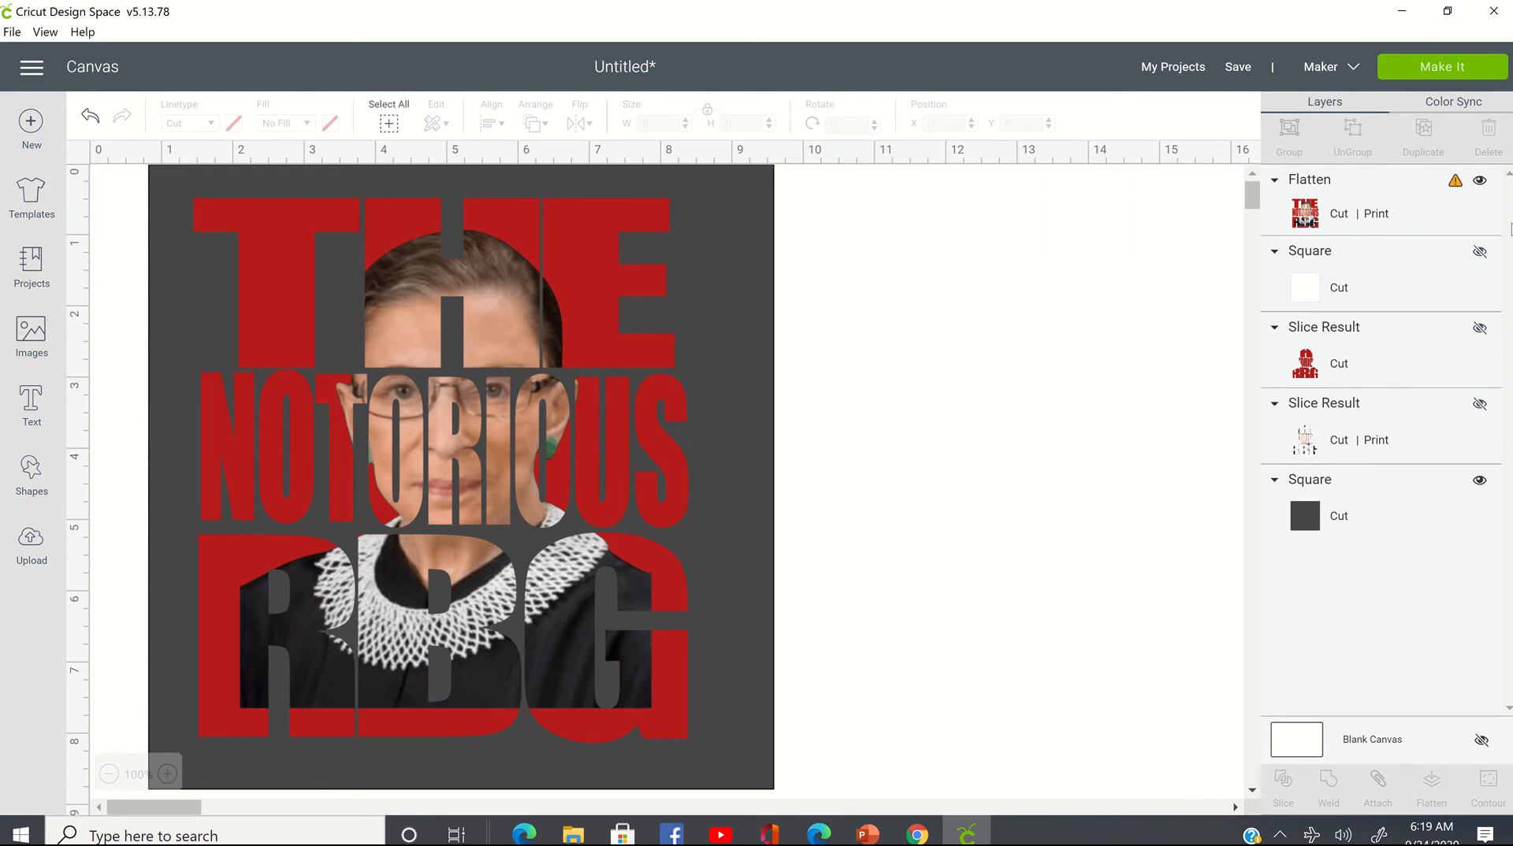
{"action": "left_click", "coordinate": [1480, 253]}
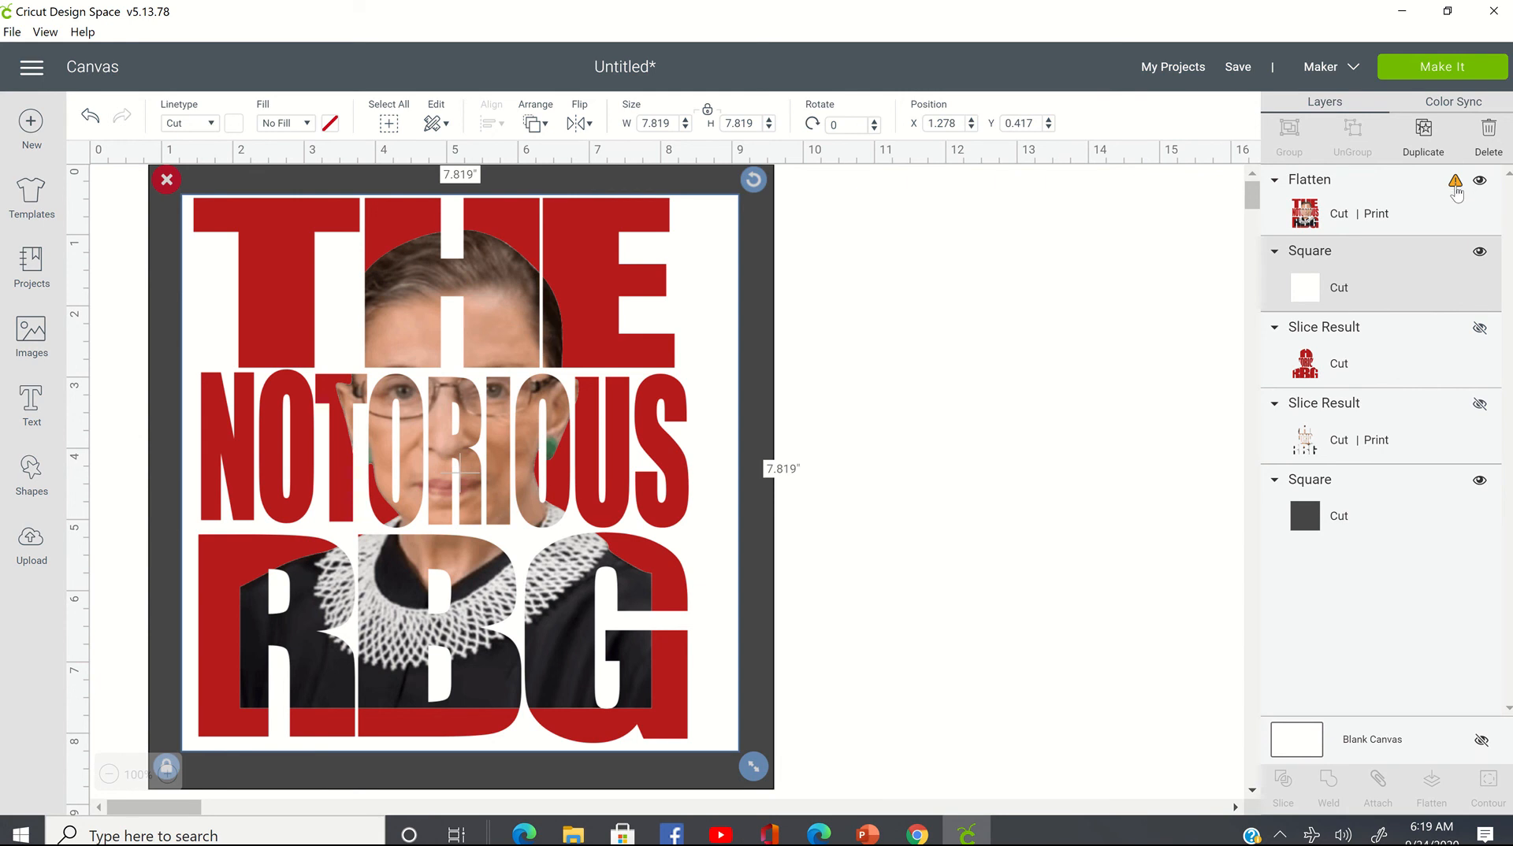
- Check the flattened design's size warning and set its width to 6.75 inches with proportions locked
{"action": "left_click", "coordinate": [1455, 185]}
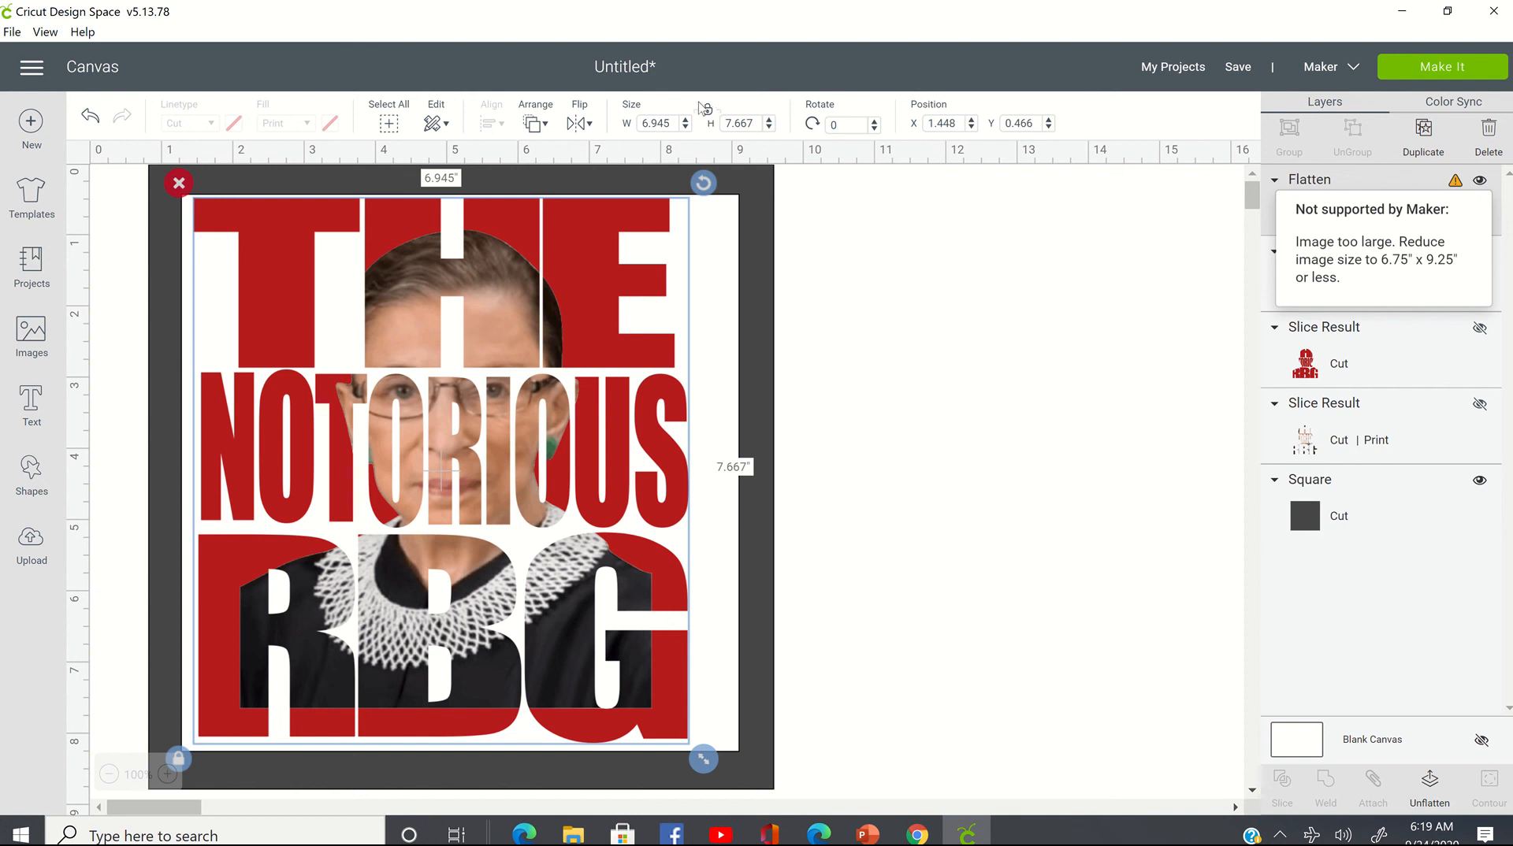
{"action": "double_click", "coordinate": [644, 123]}
{"action": "type", "text": "6"}
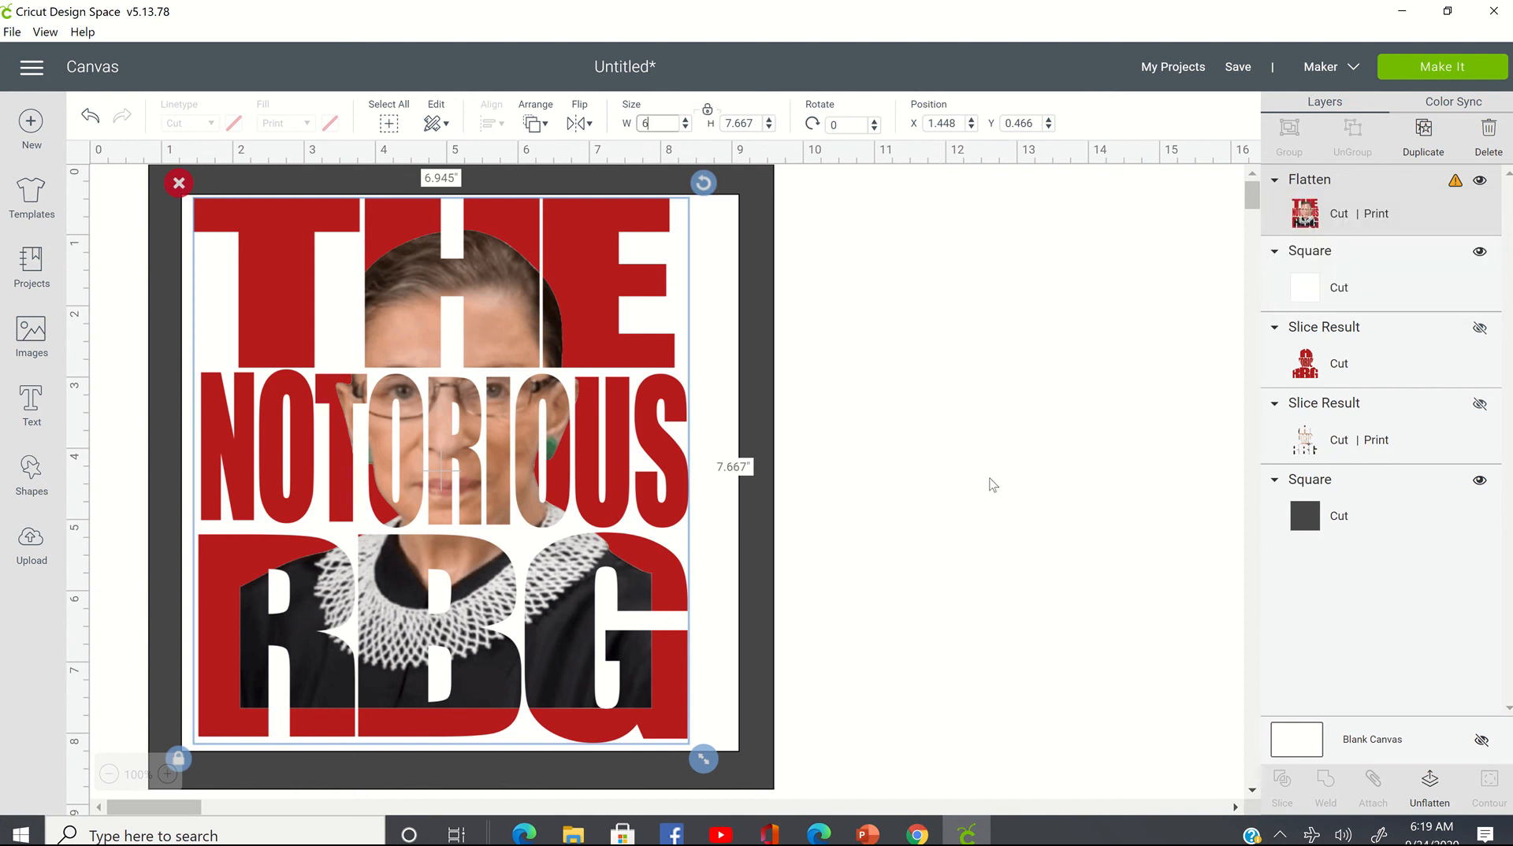
{"action": "type", "text": ".75"}
{"action": "key", "text": "Tab"}
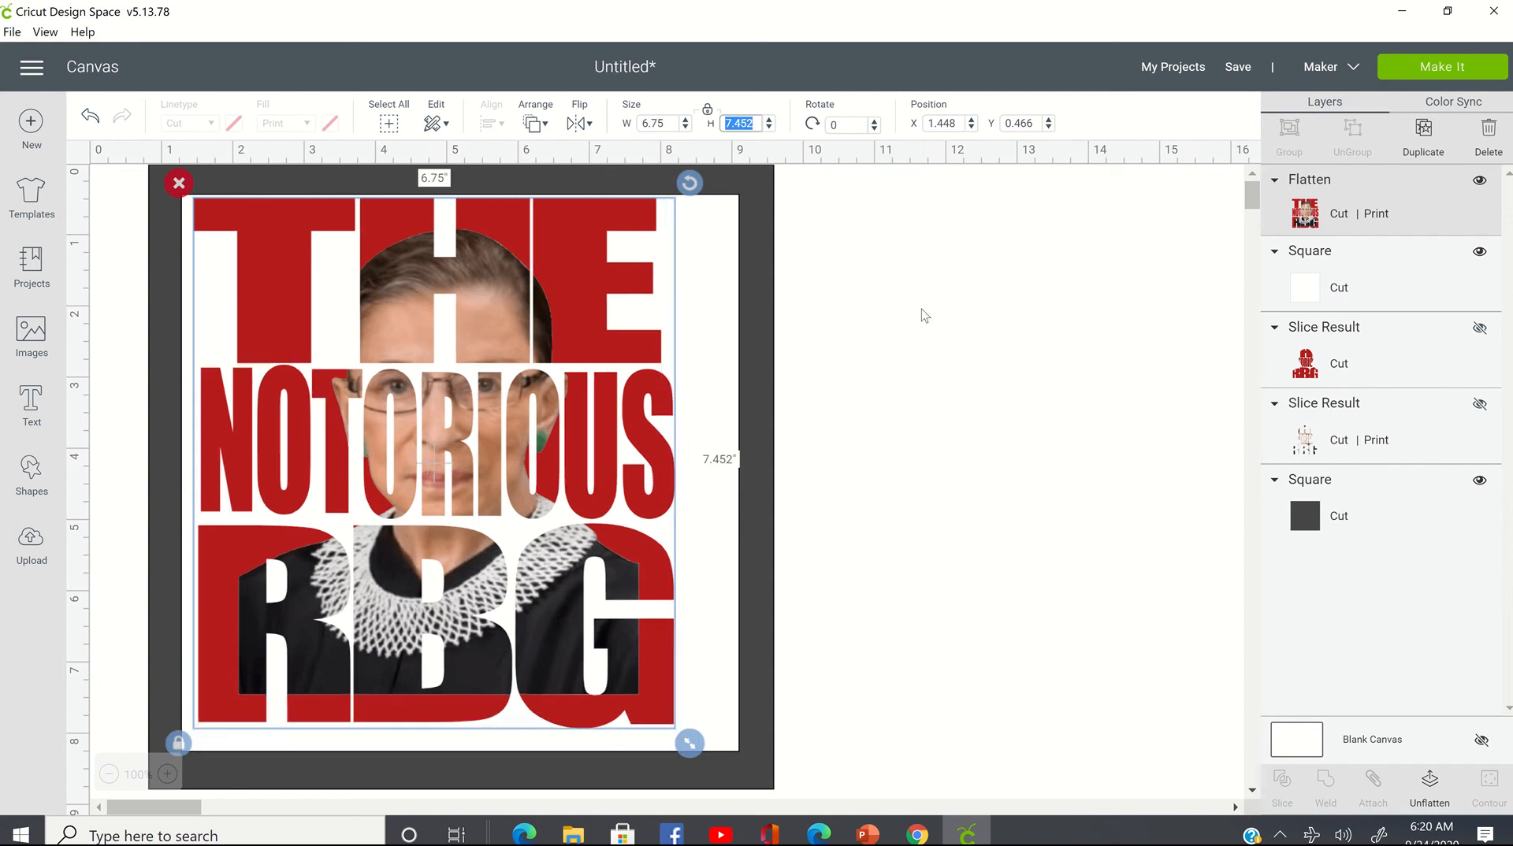
- Unlock the flattened design's proportions, set its height to 9.25 inches and check its size warning again
{"action": "left_click", "coordinate": [708, 112]}
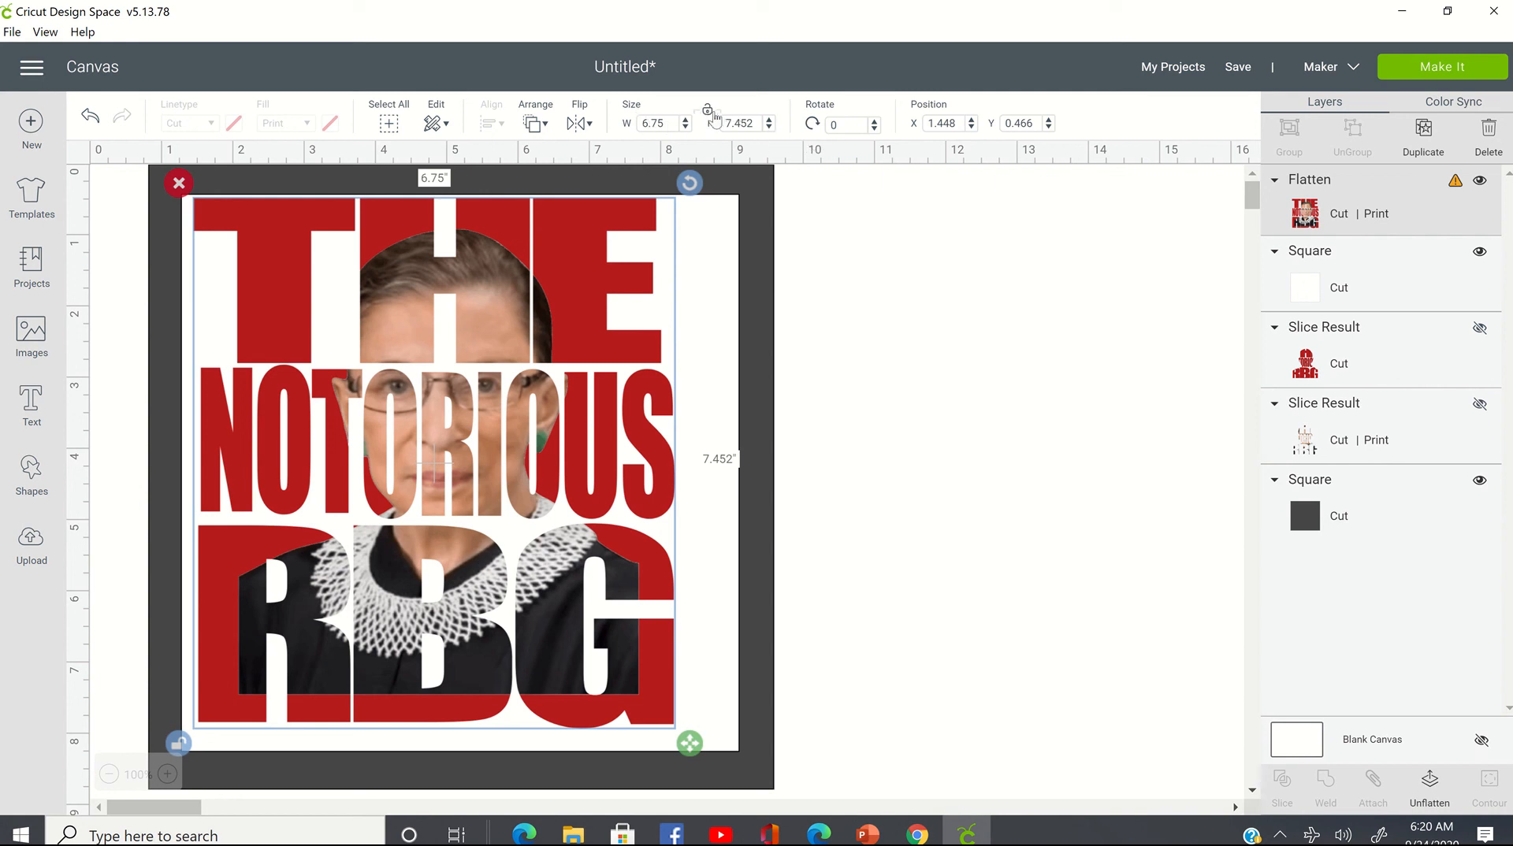
{"action": "double_click", "coordinate": [741, 124]}
{"action": "type", "text": "9.25"}
{"action": "key", "text": "Tab"}
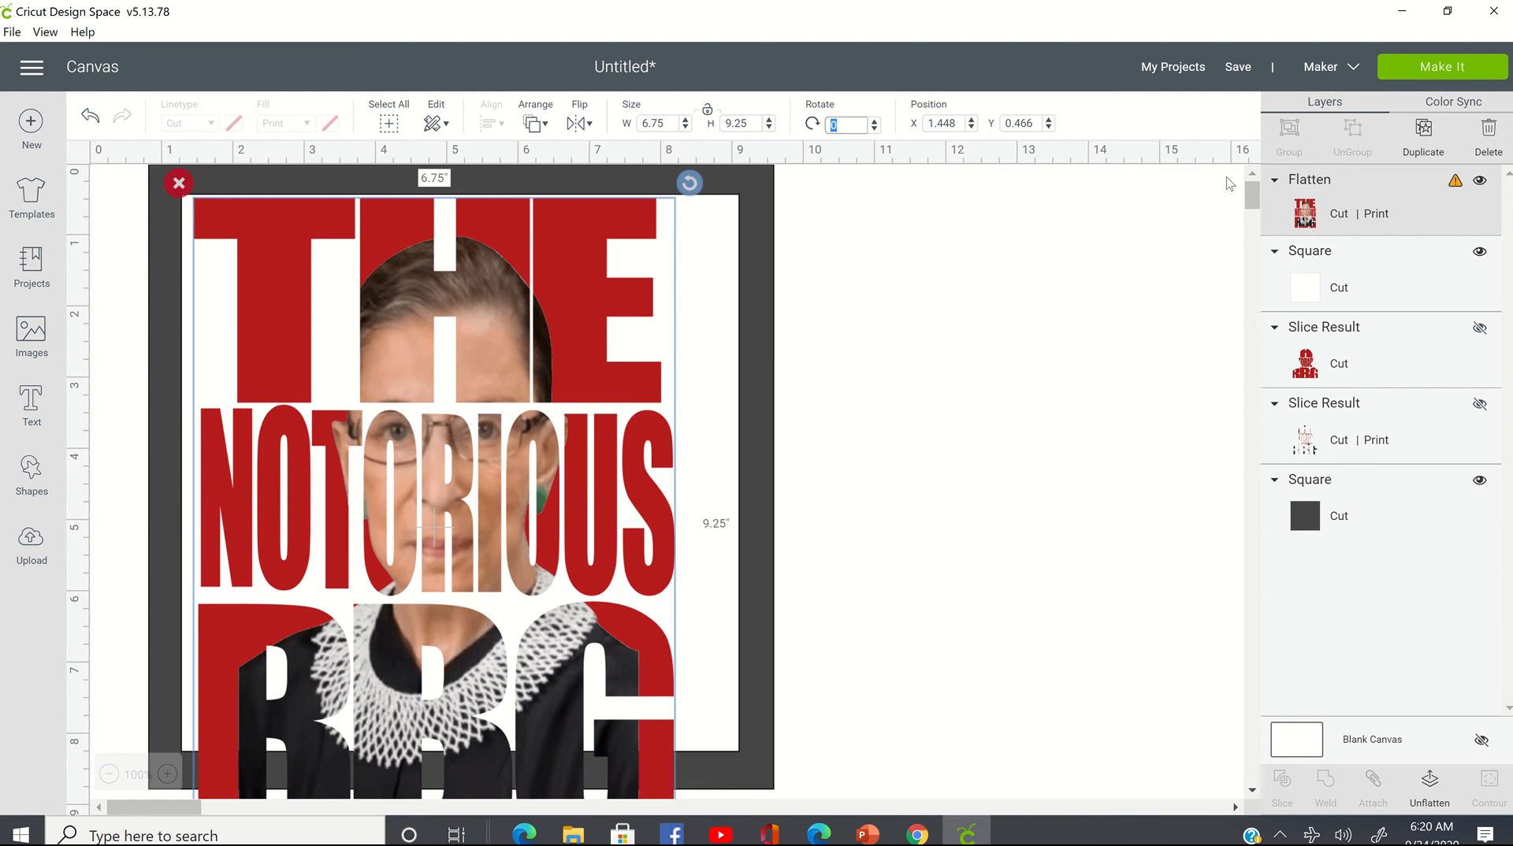
{"action": "scroll", "coordinate": [776, 493], "scroll_direction": "down", "scroll_amount": 1}
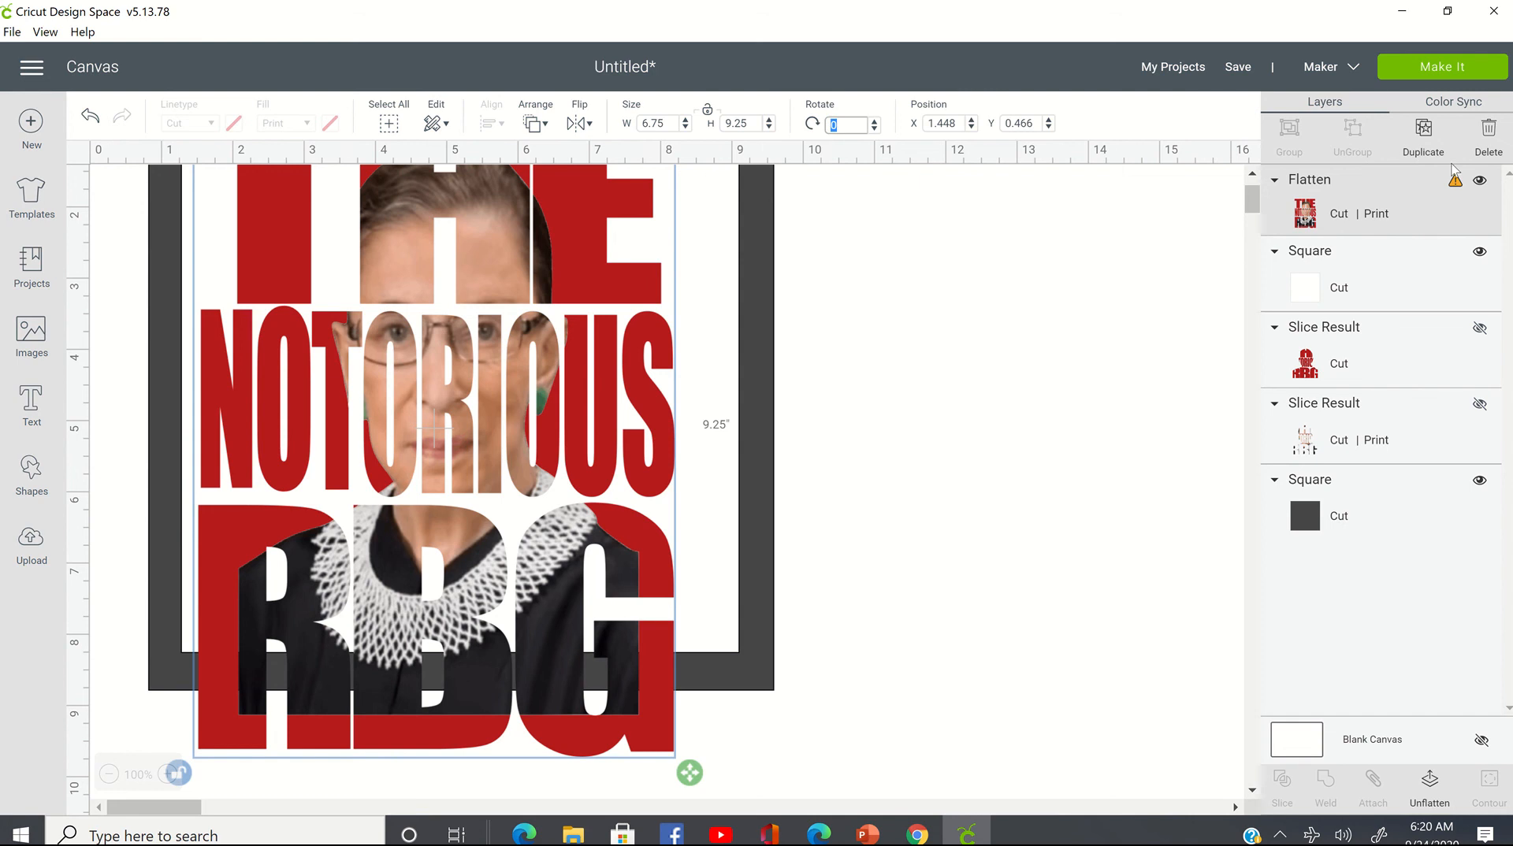
{"action": "left_click", "coordinate": [1456, 182]}
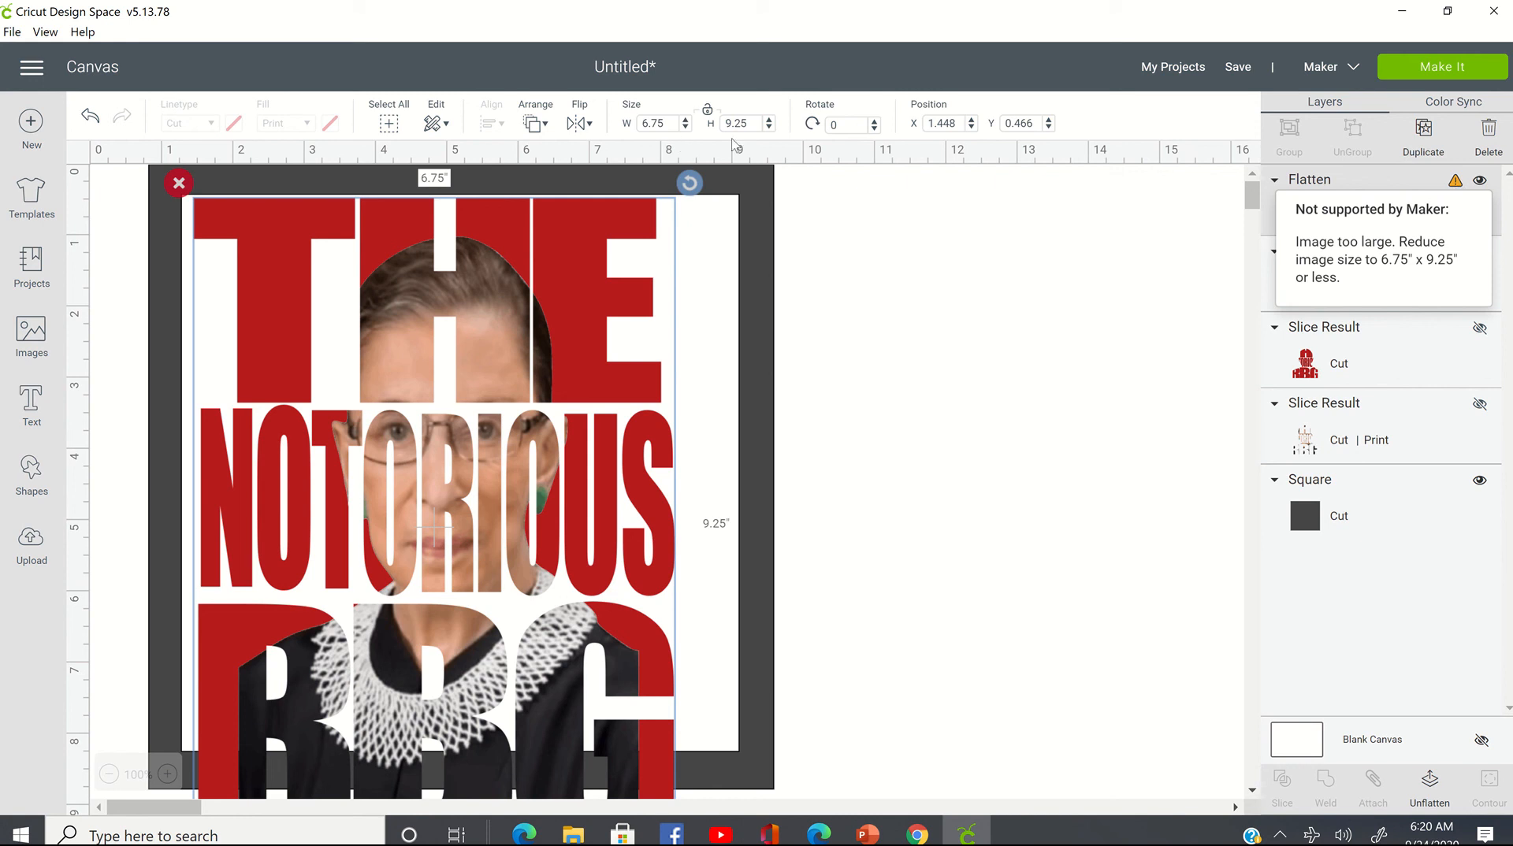
- Move the flattened portrait design clear of the two background squares and delete both the white and the dark square
{"action": "left_click", "coordinate": [1003, 475]}
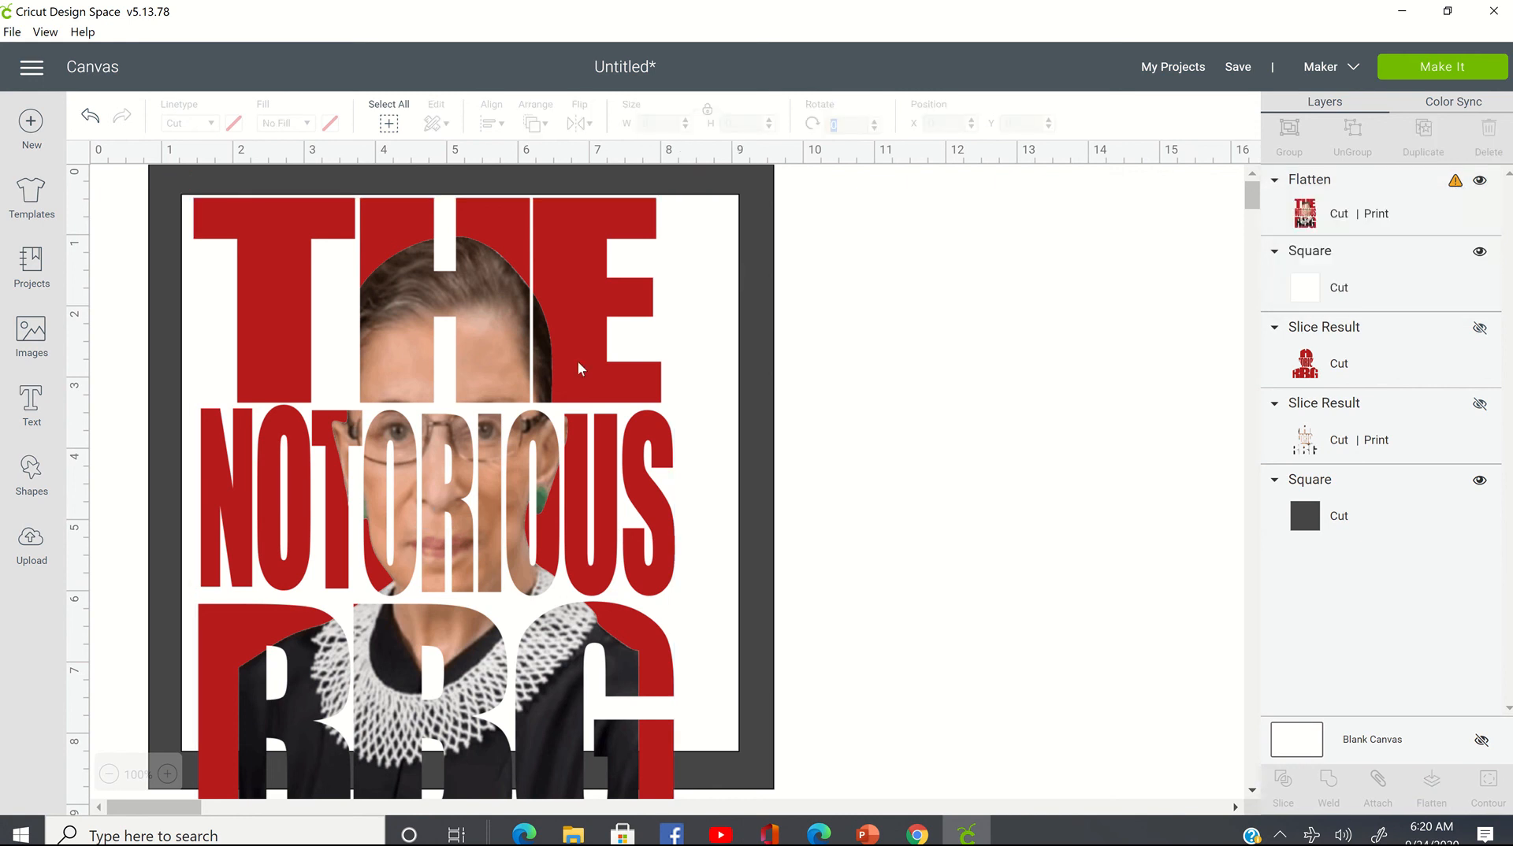
{"action": "left_click", "coordinate": [386, 384]}
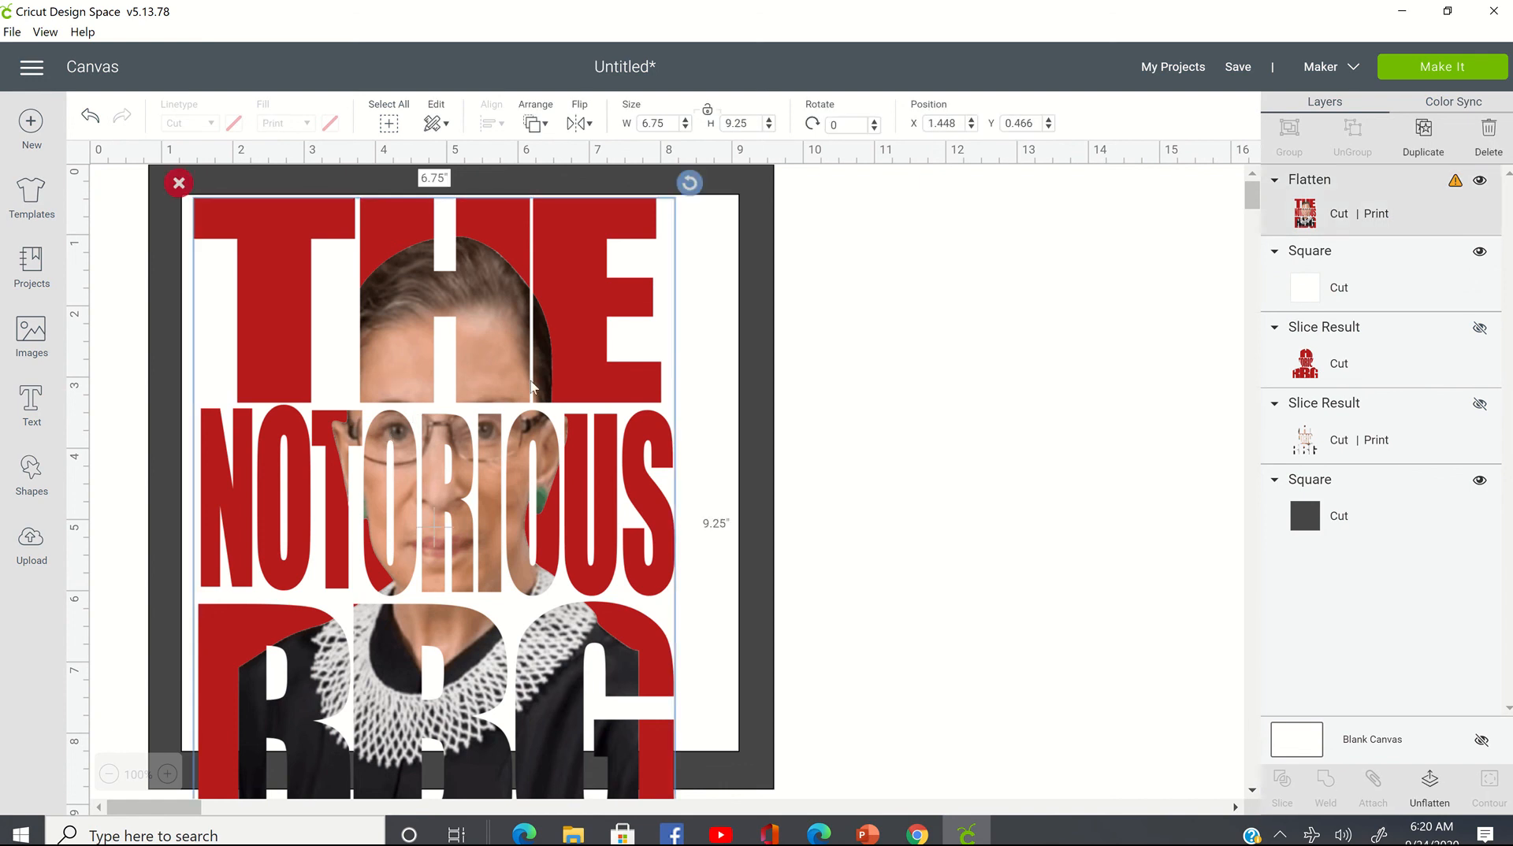
{"action": "left_click_drag", "start_coordinate": [549, 408], "coordinate": [1019, 477]}
{"action": "left_click", "coordinate": [329, 452]}
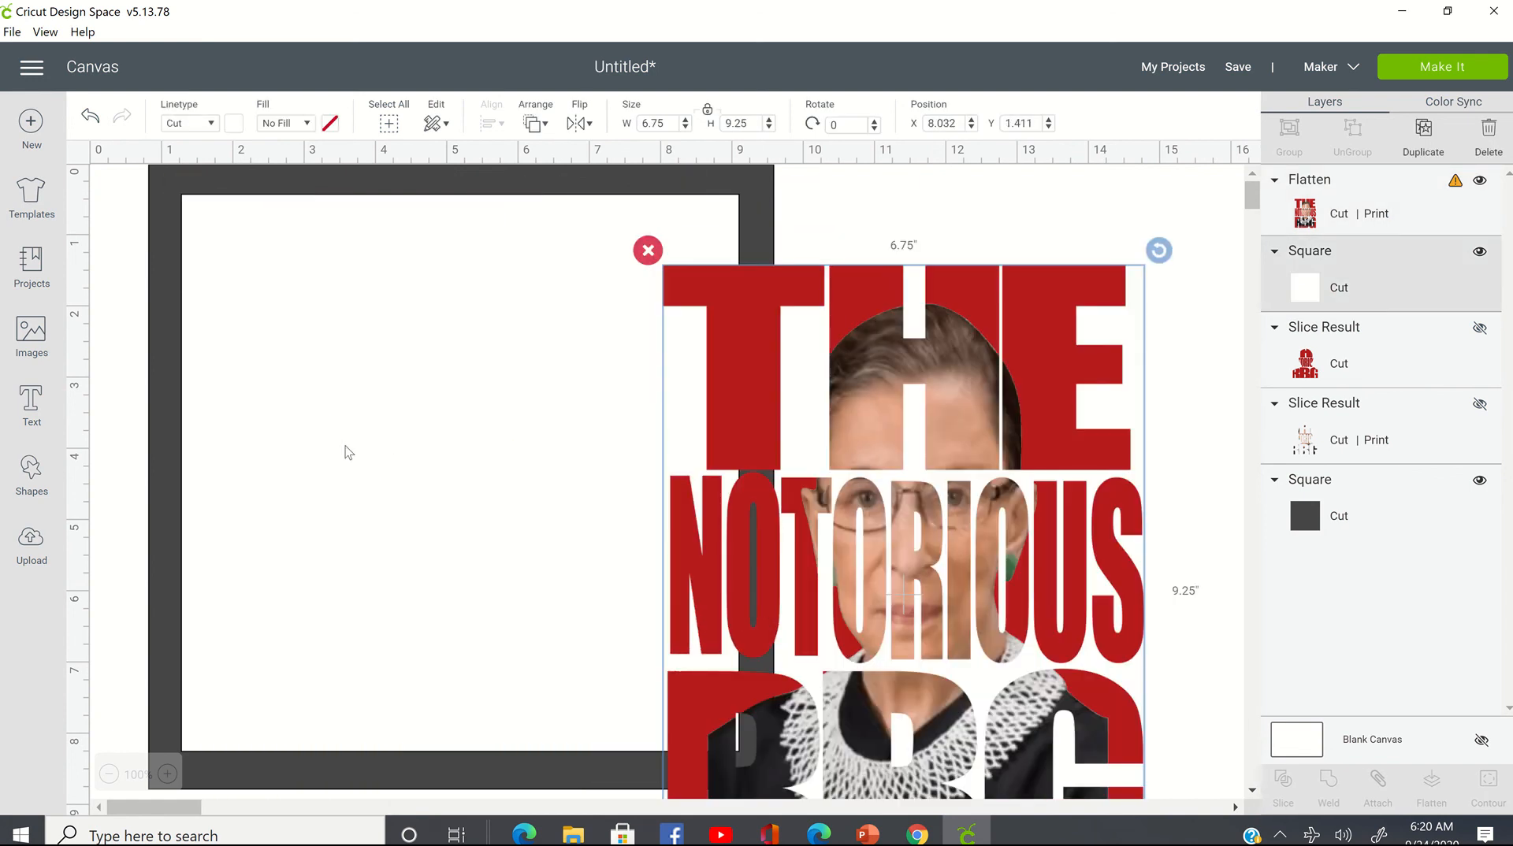
{"action": "key", "text": "Delete"}
{"action": "left_click", "coordinate": [490, 391]}
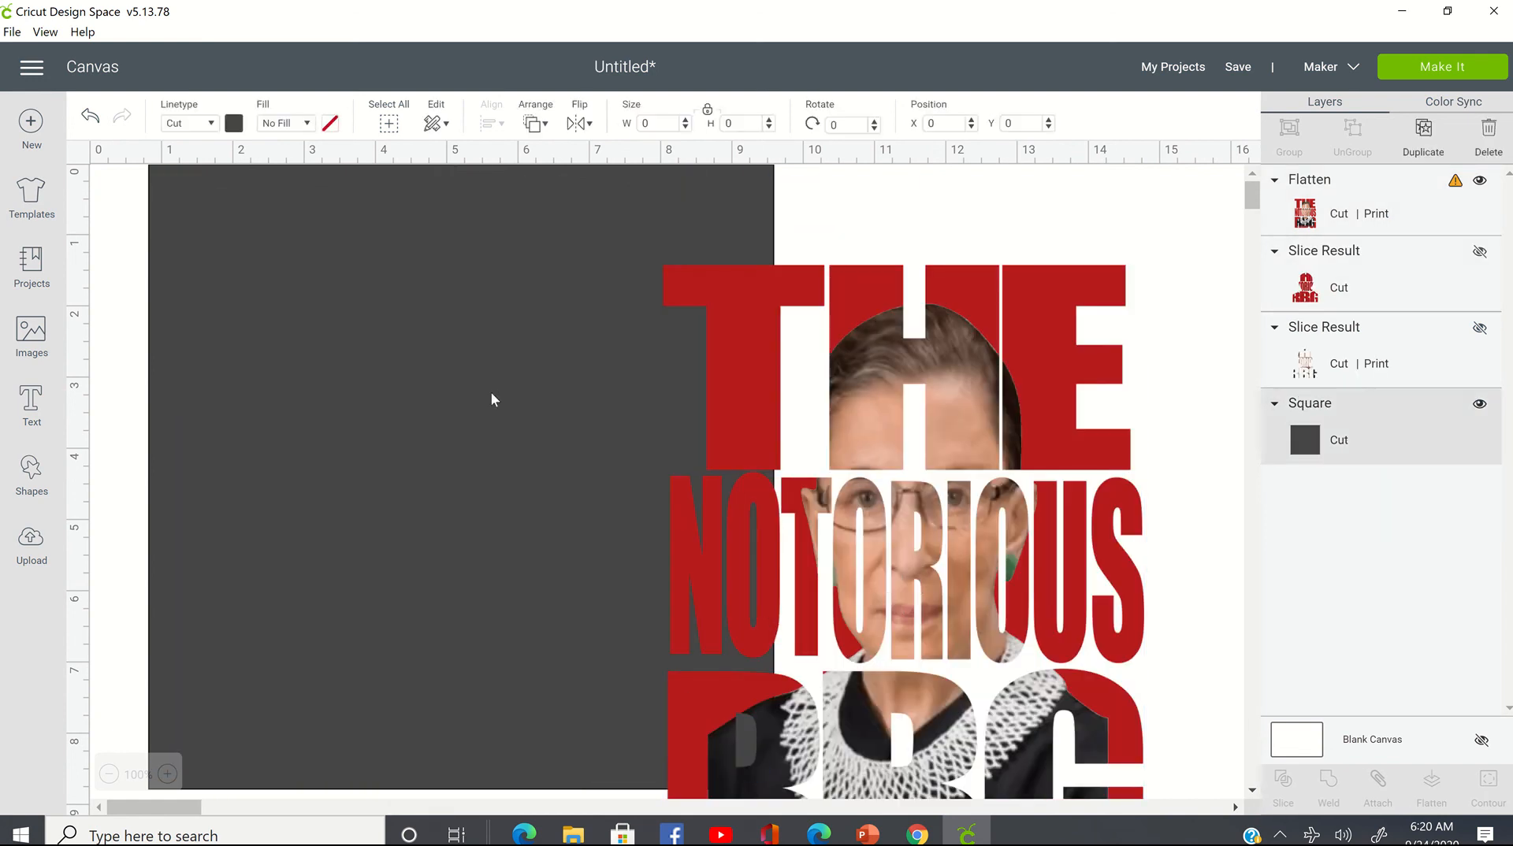
{"action": "key", "text": "Delete"}
- Move the flattened design back over to the canvas's left side and enter a width of 6.75 inches for it
{"action": "left_click", "coordinate": [720, 361]}
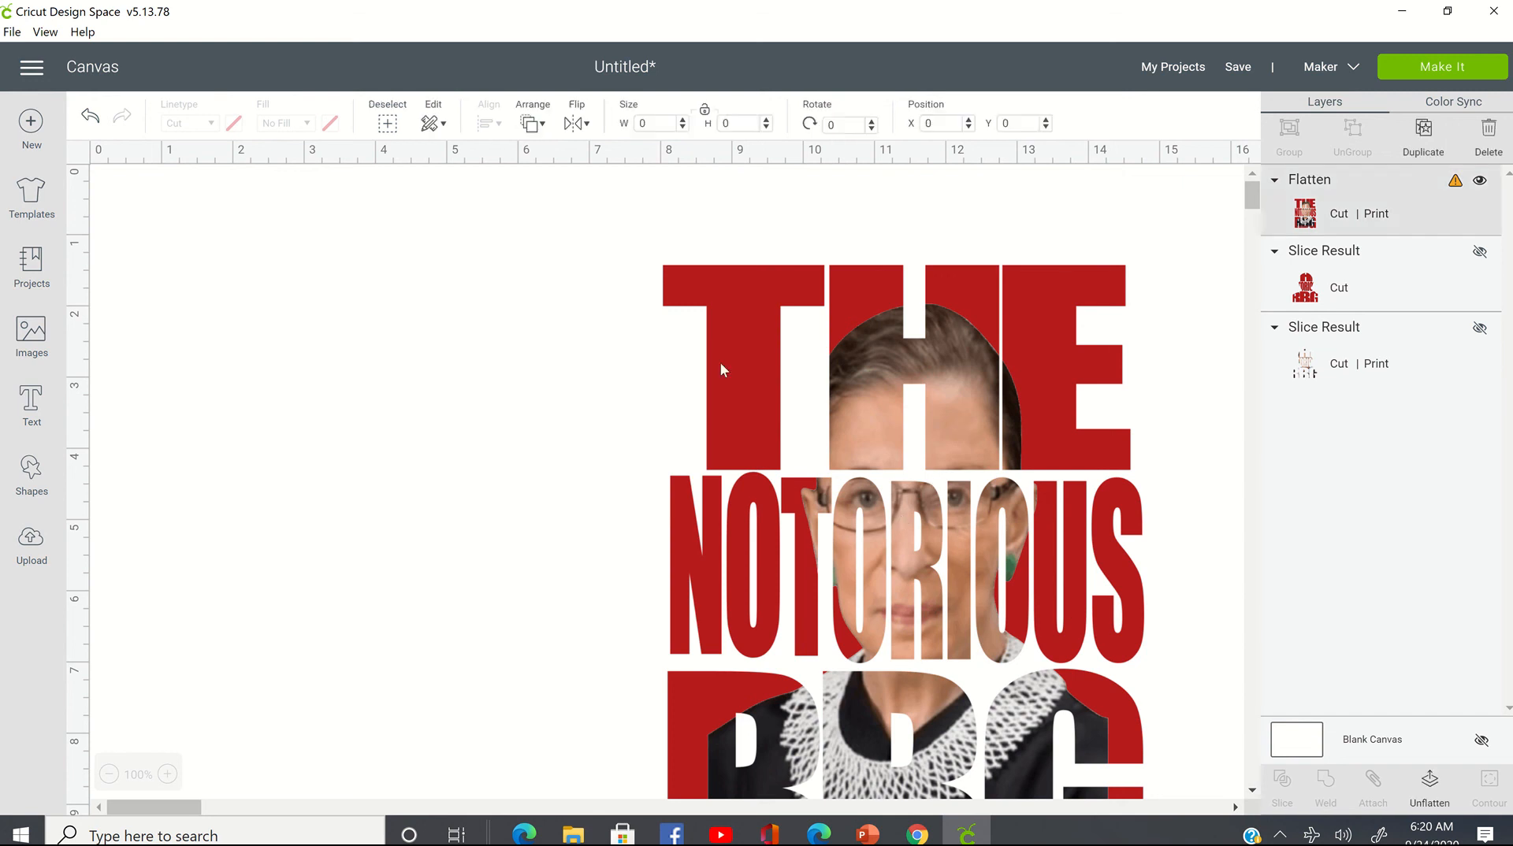
{"action": "left_click_drag", "start_coordinate": [720, 361], "coordinate": [300, 436]}
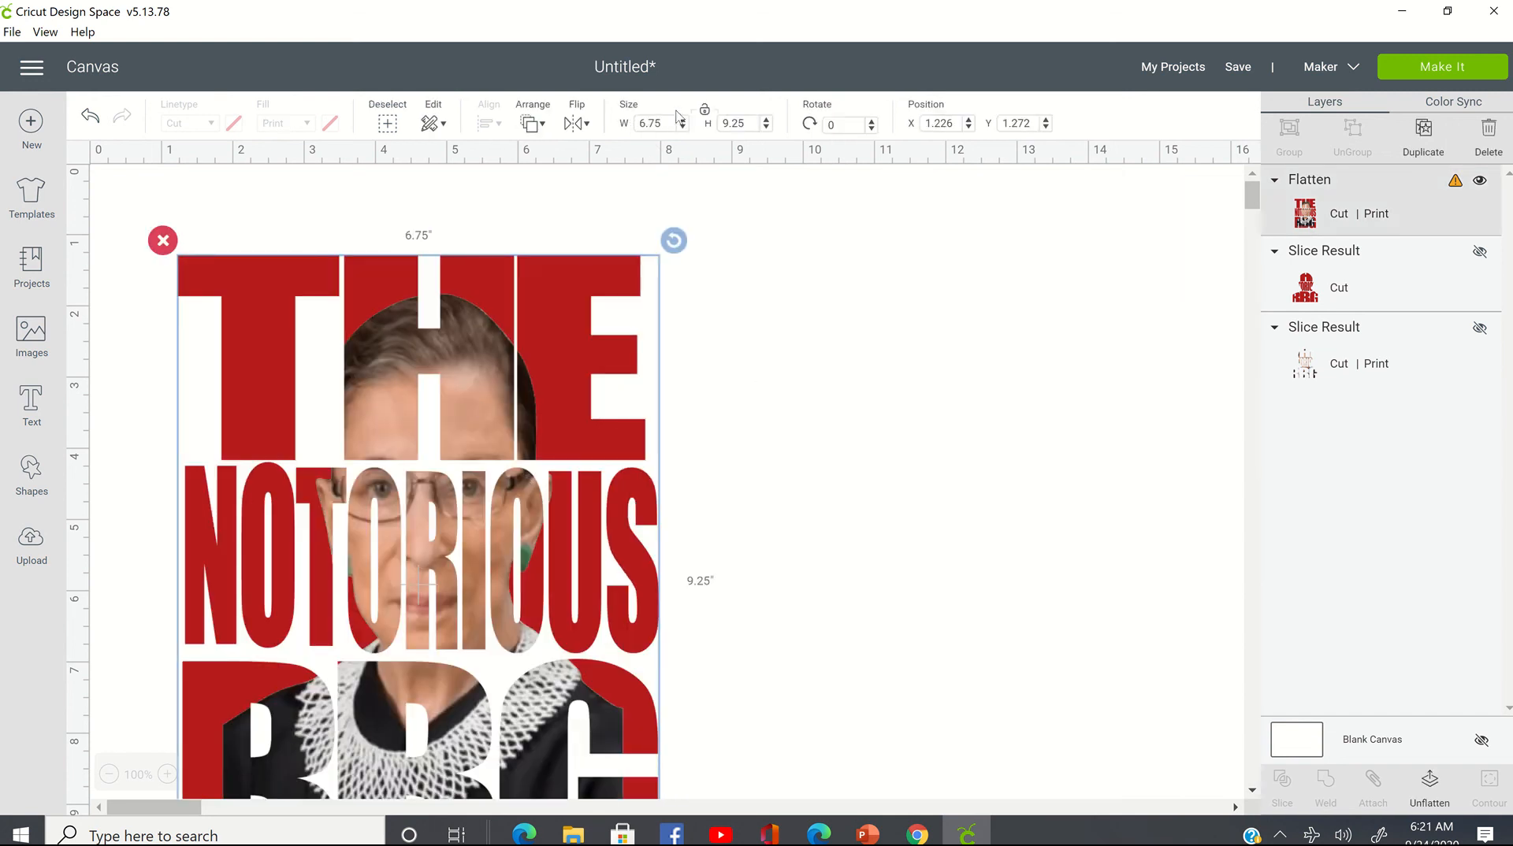
{"action": "left_click_drag", "start_coordinate": [754, 123], "coordinate": [564, 120]}
{"action": "left_click_drag", "start_coordinate": [668, 124], "coordinate": [205, 63]}
{"action": "type", "text": "6.75"}
{"action": "key", "text": "Tab"}
{"action": "left_click", "coordinate": [861, 357]}
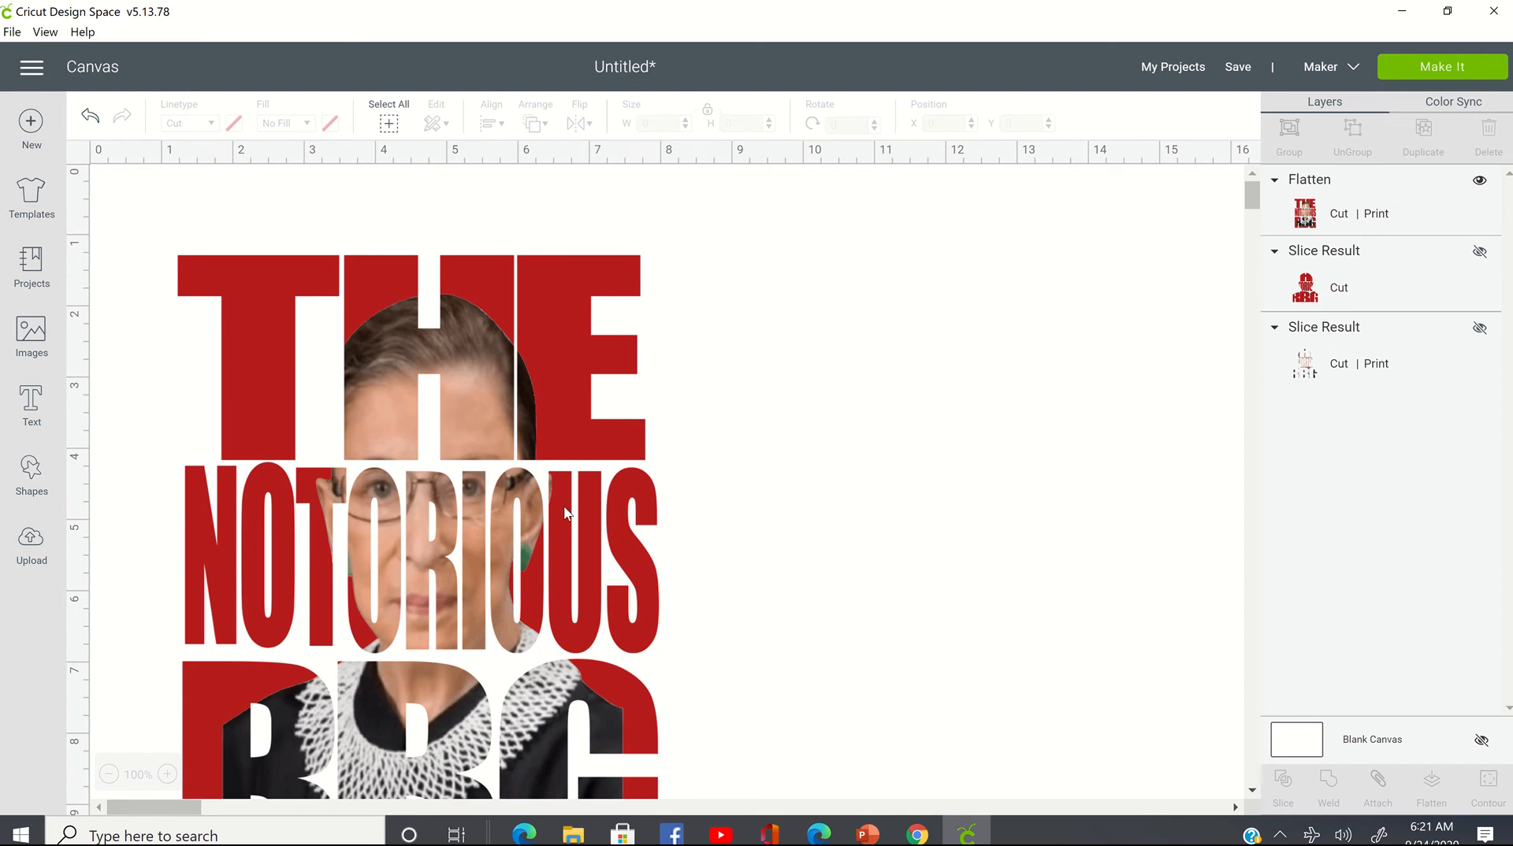
- Move the flattened design up to the canvas's upper edge and look over its full height
{"action": "left_click_drag", "start_coordinate": [564, 512], "coordinate": [583, 419]}
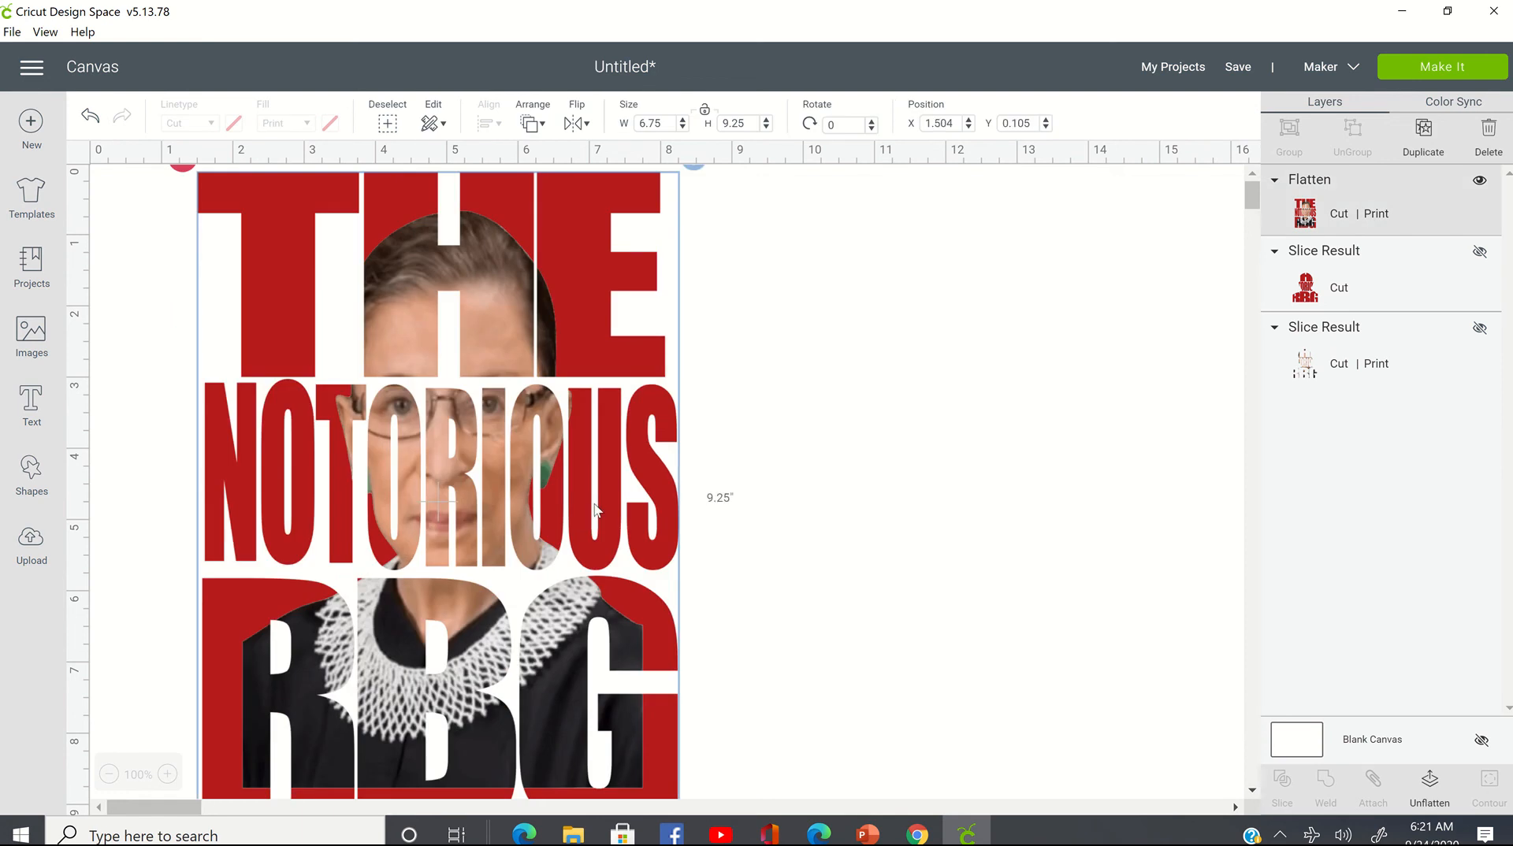
{"action": "scroll", "coordinate": [595, 511], "scroll_direction": "down", "scroll_amount": 3}
{"action": "scroll", "coordinate": [605, 489], "scroll_direction": "up", "scroll_amount": 3}
- Preview the design on the cutting mat and compare it with mirroring switched on and off
{"action": "left_click", "coordinate": [1461, 71]}
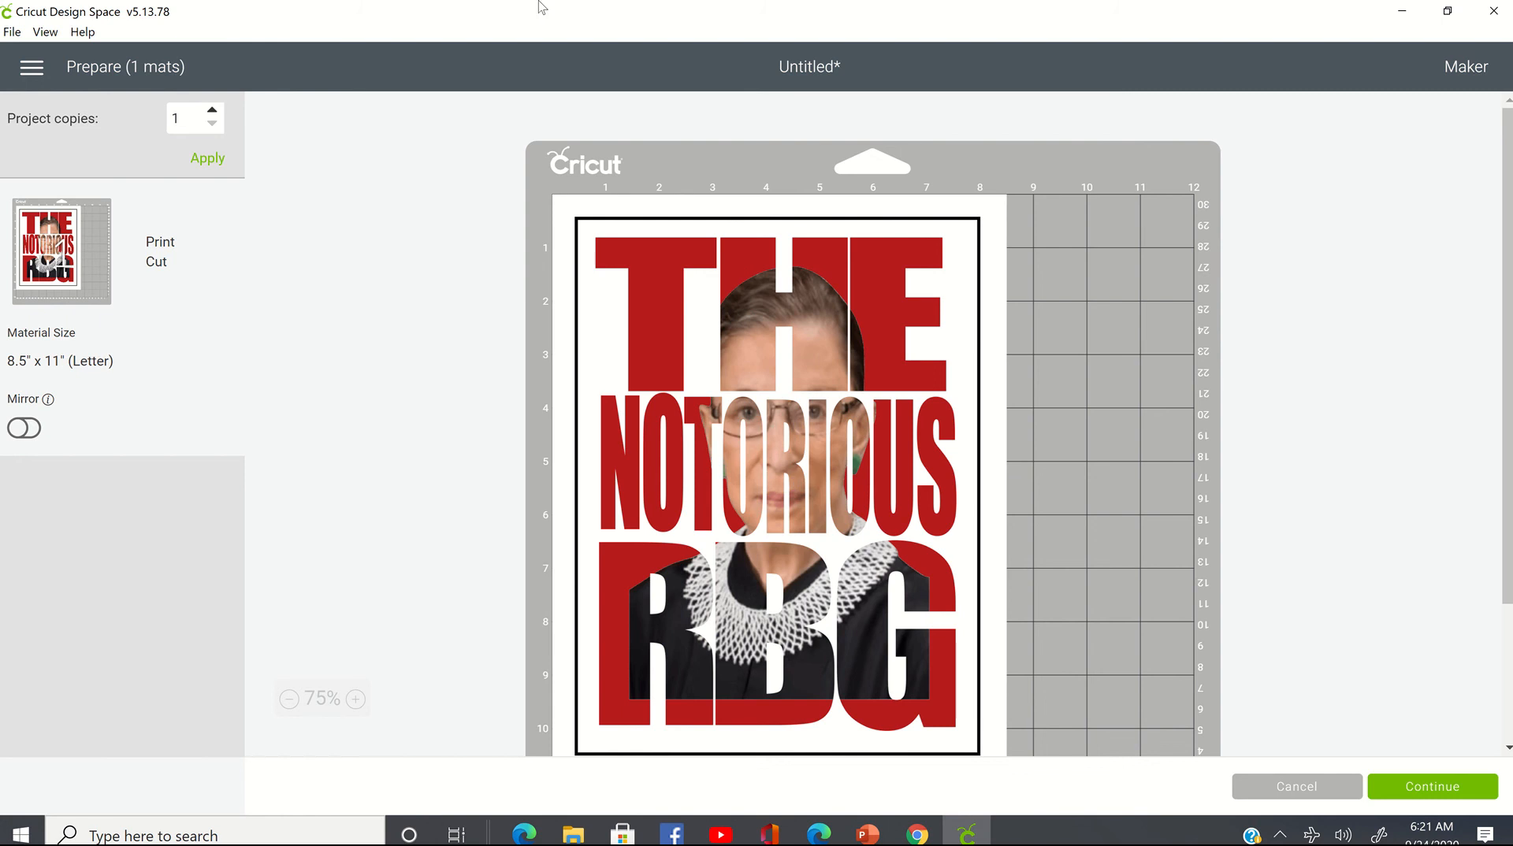
{"action": "left_click", "coordinate": [28, 432]}
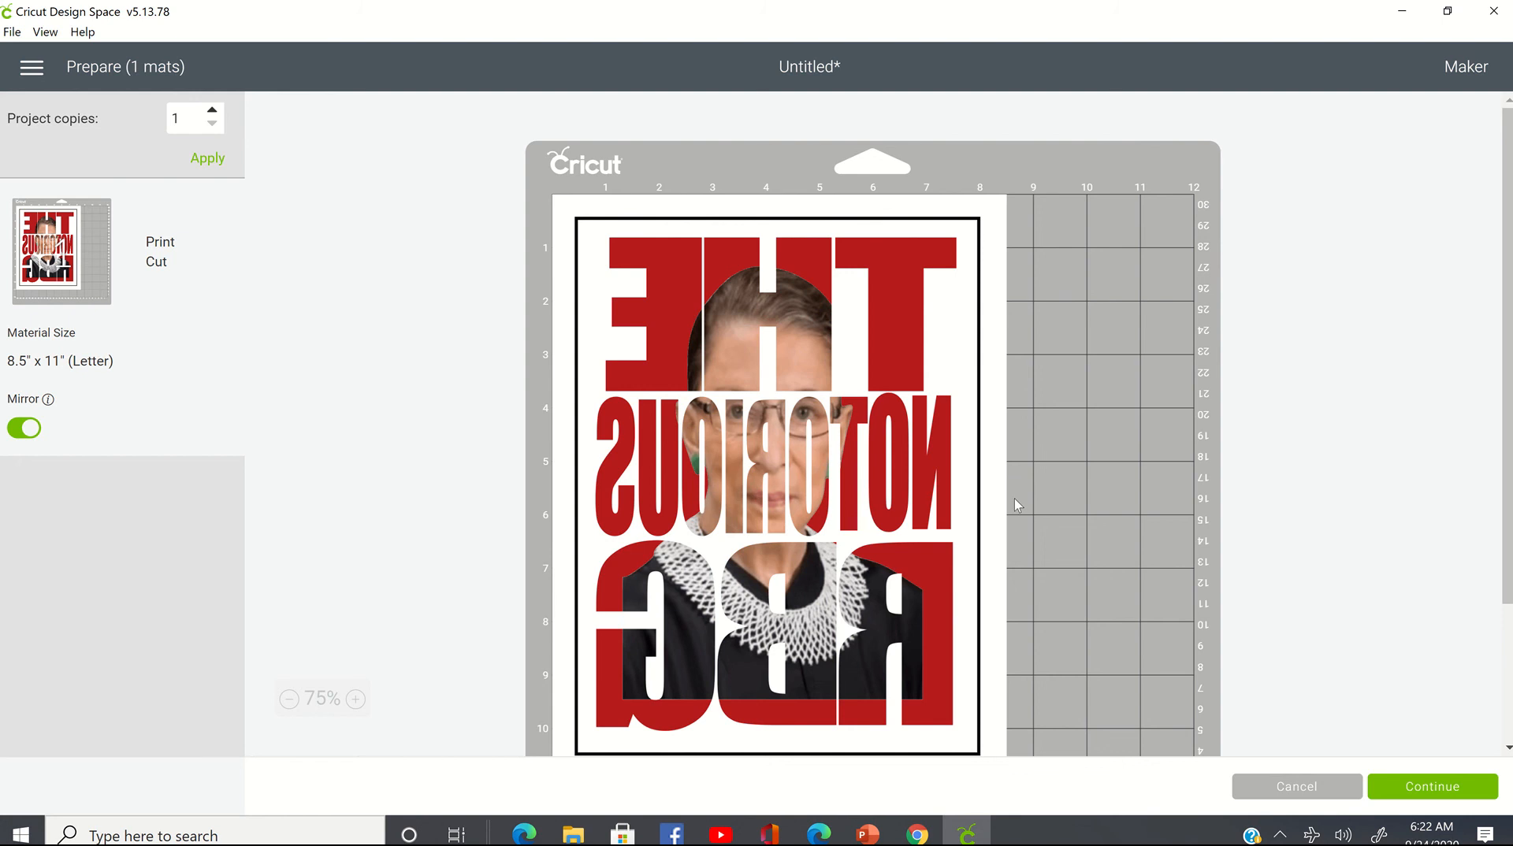
{"action": "left_click", "coordinate": [23, 426]}
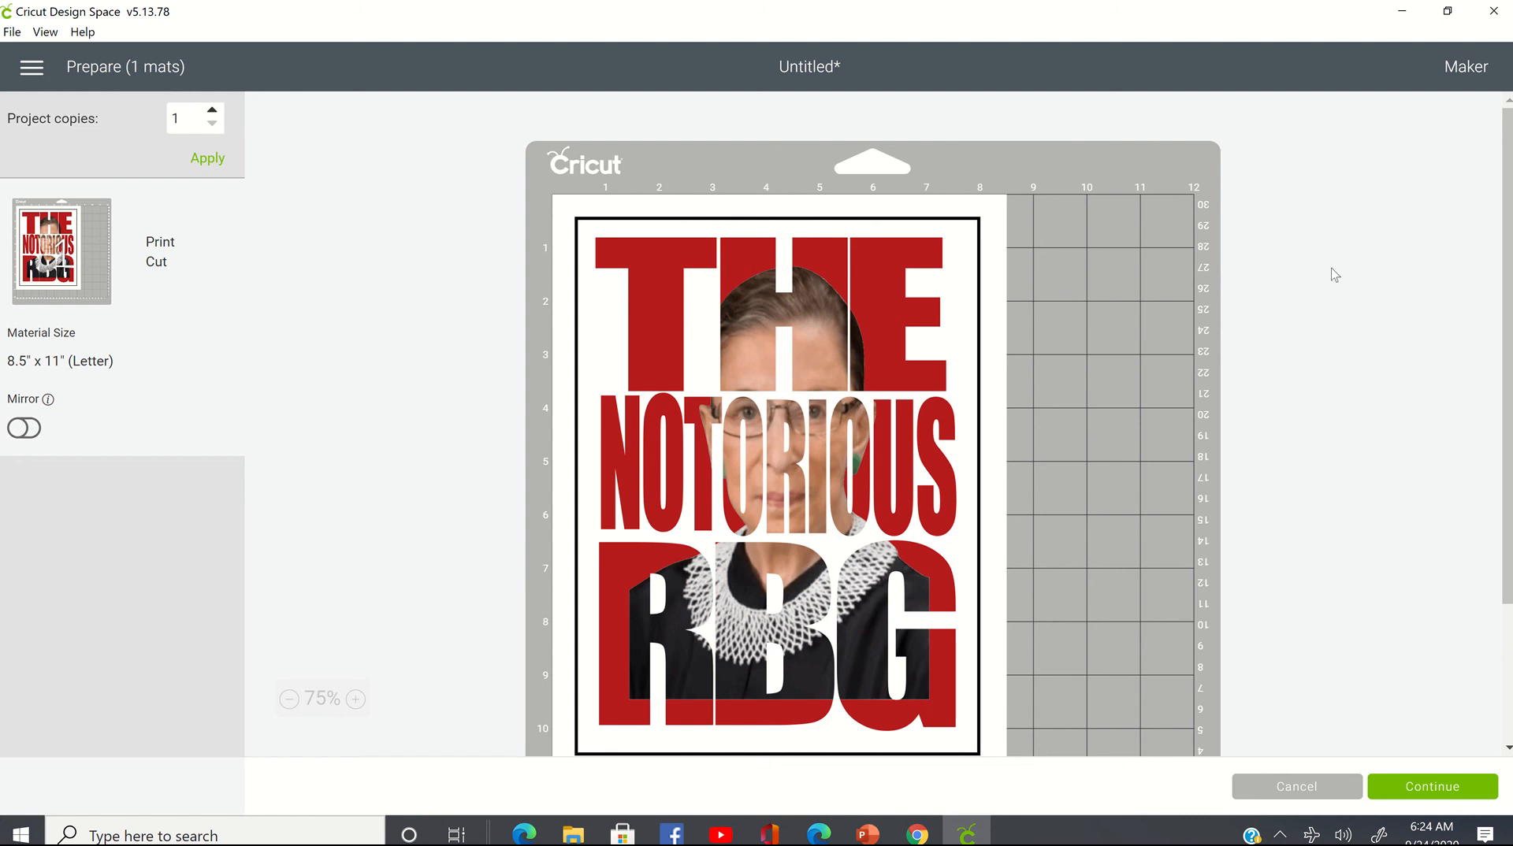
- Mark the image as already printed, choose Medium Cardstock – 80 lb (216 gsm) as base material, and cancel the cut back to the canvas
{"action": "left_click", "coordinate": [1449, 787]}
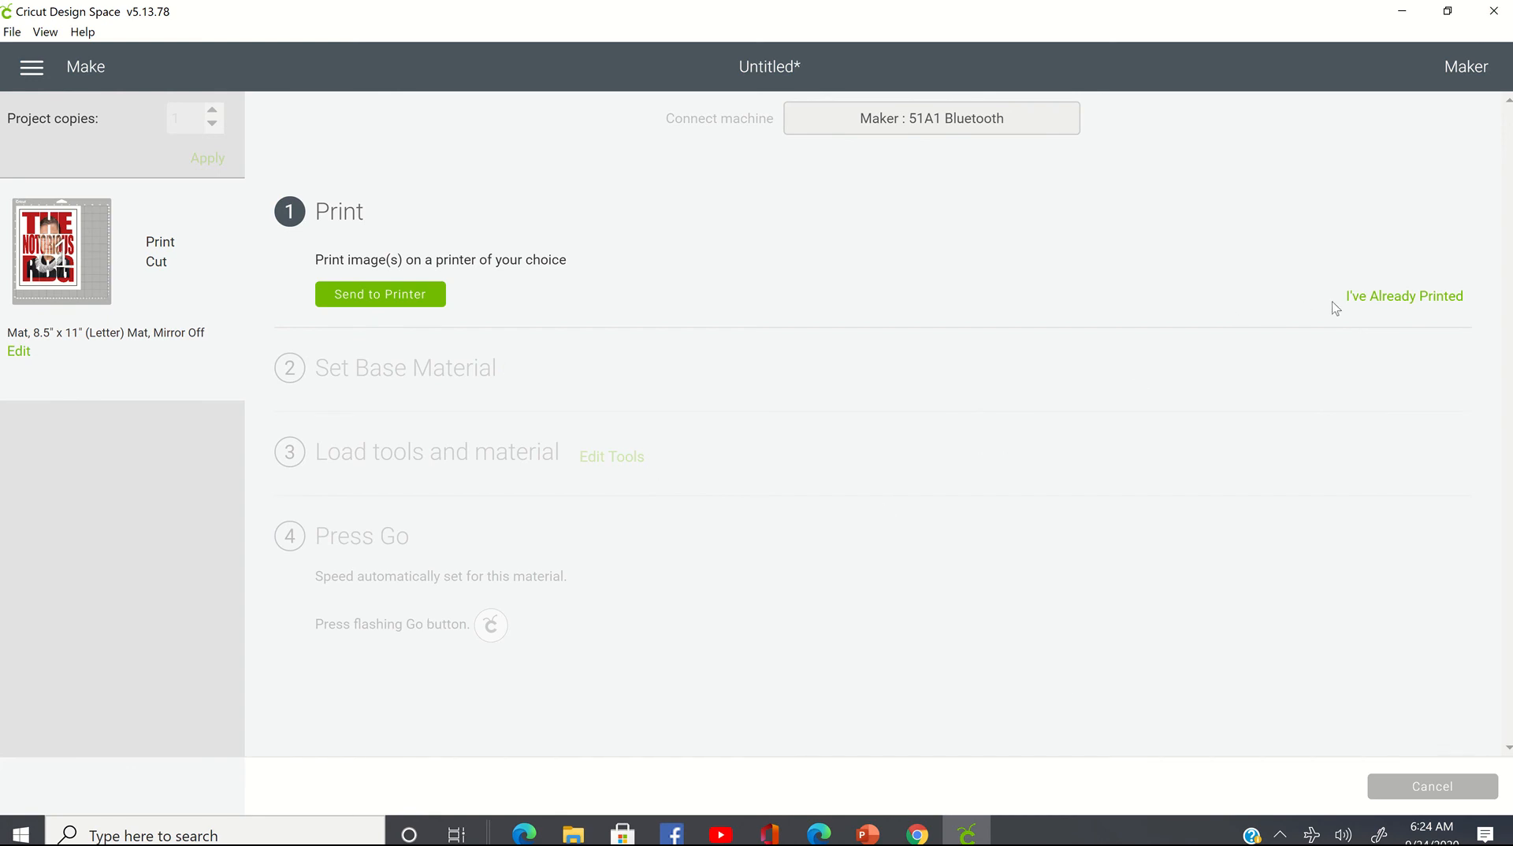
{"action": "left_click", "coordinate": [1424, 297]}
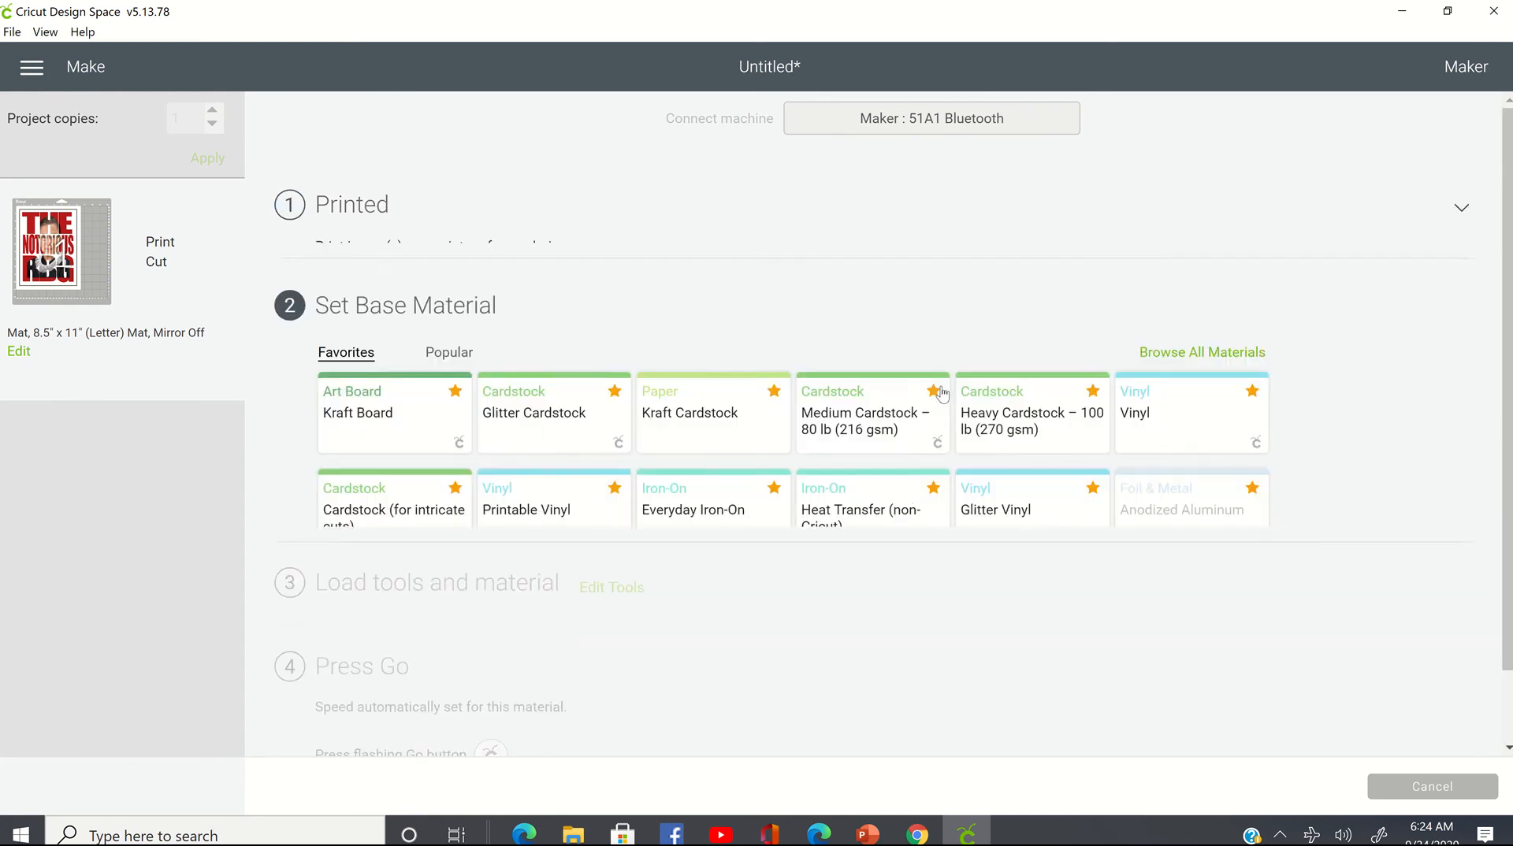
{"action": "left_click", "coordinate": [864, 417]}
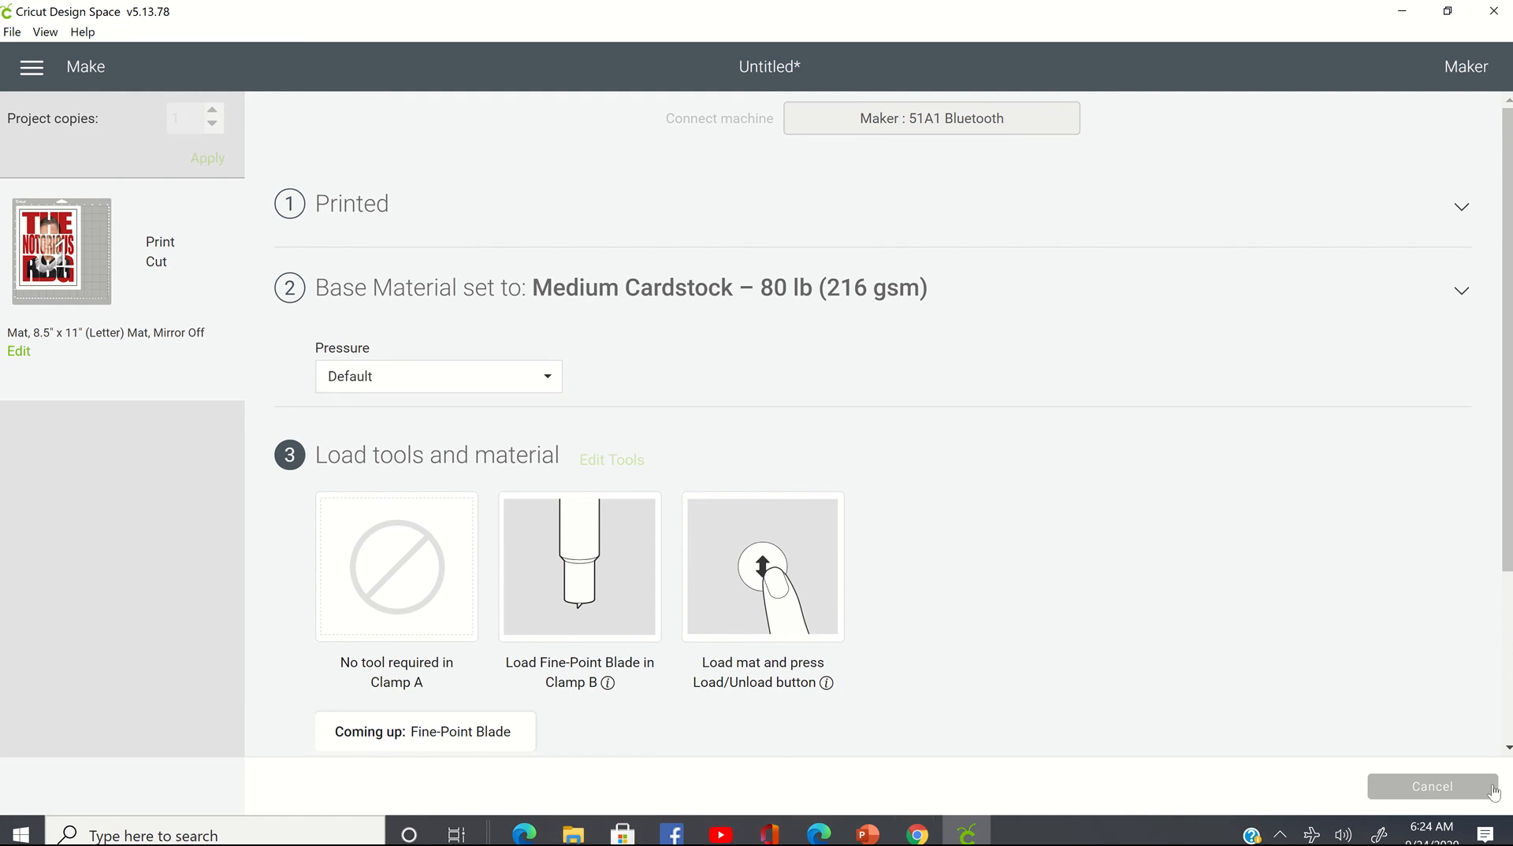
{"action": "left_click", "coordinate": [1469, 801]}
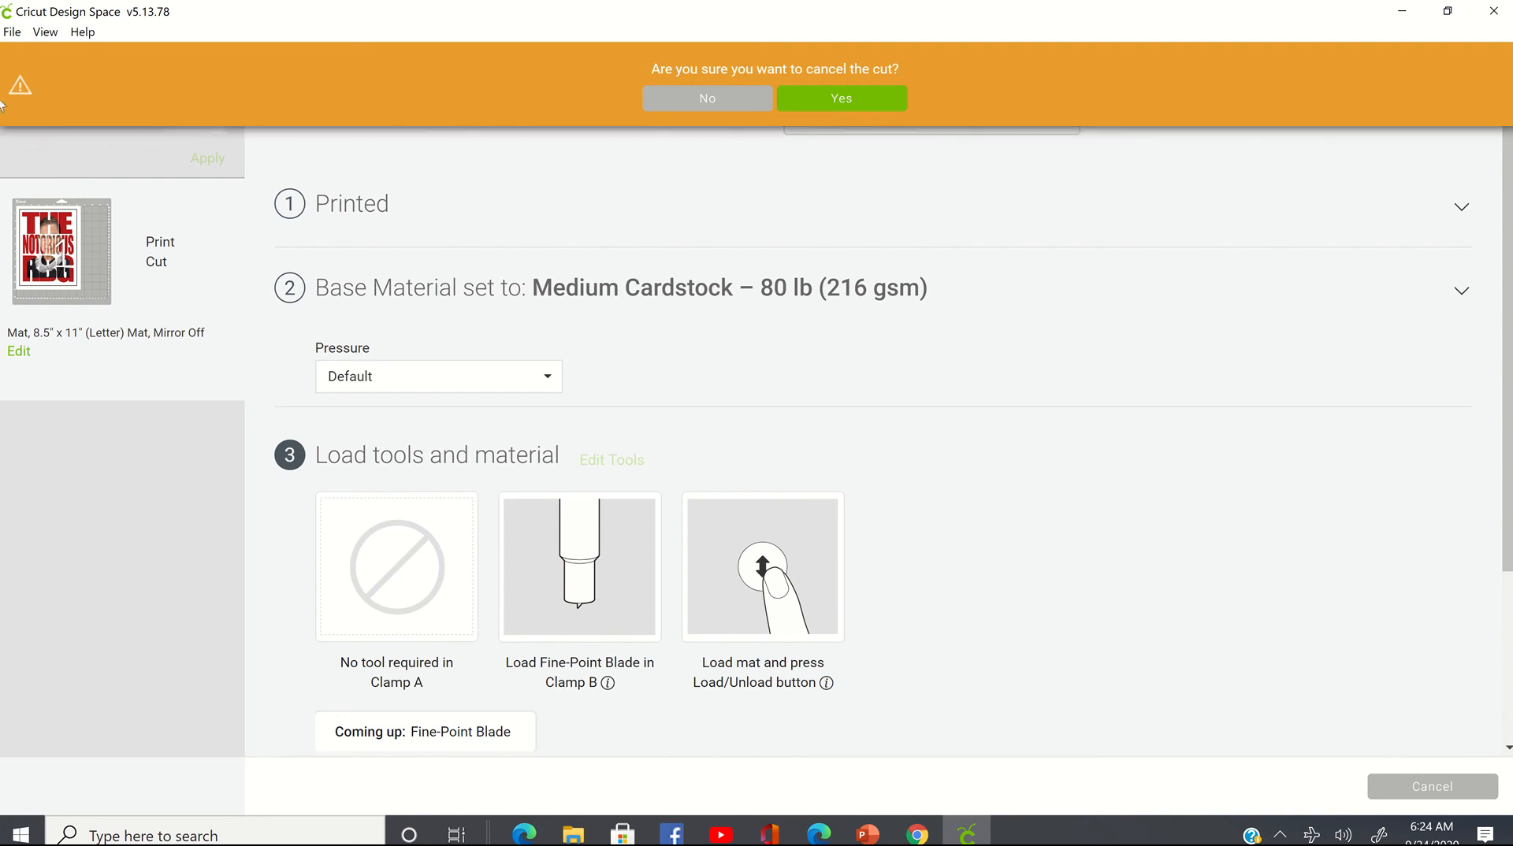
{"action": "left_click", "coordinate": [851, 101]}
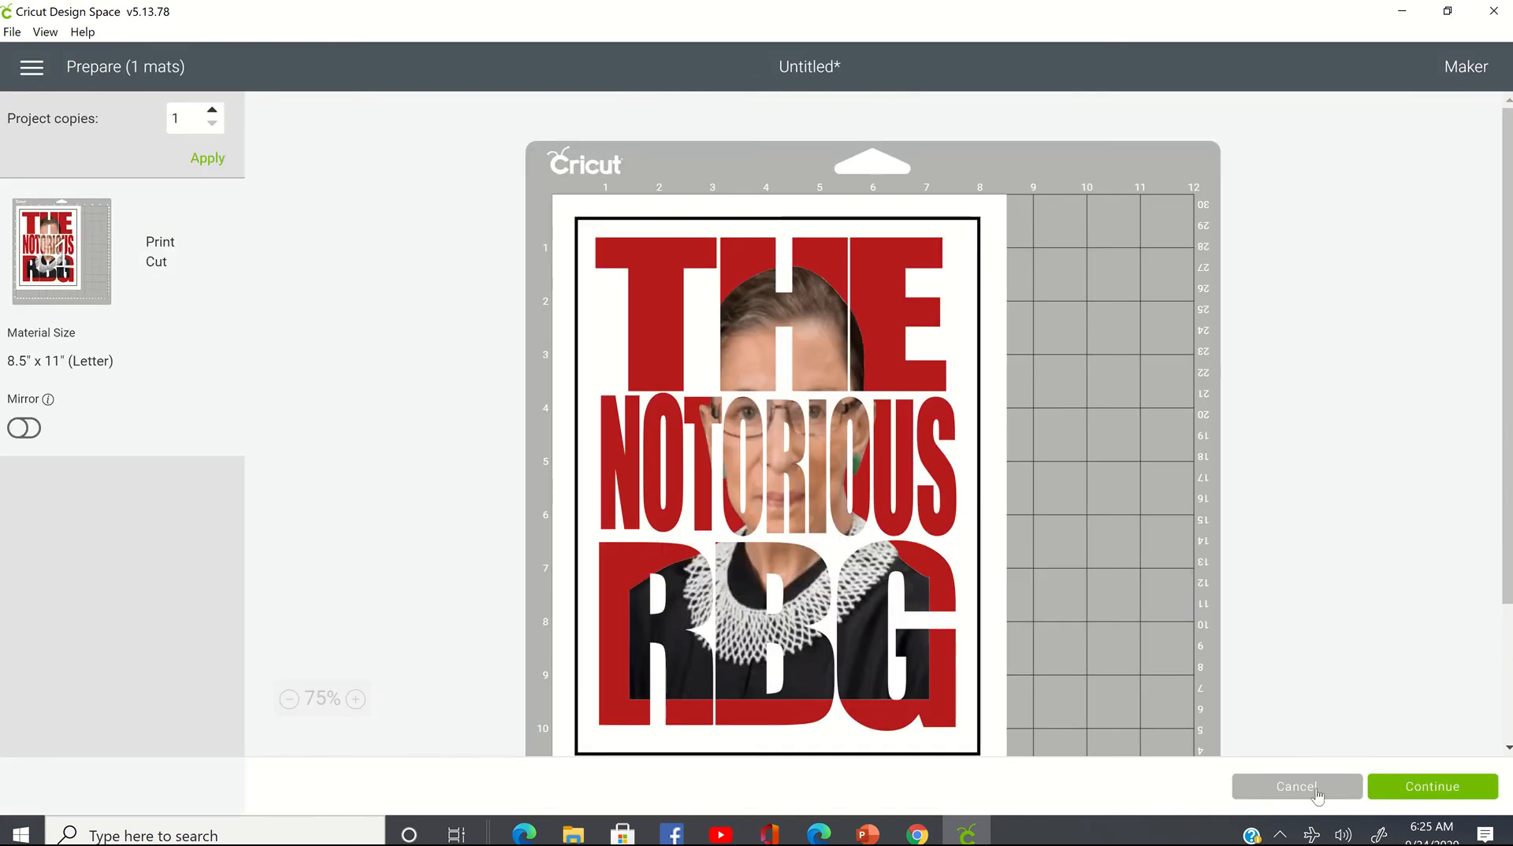
{"action": "left_click", "coordinate": [1315, 791]}
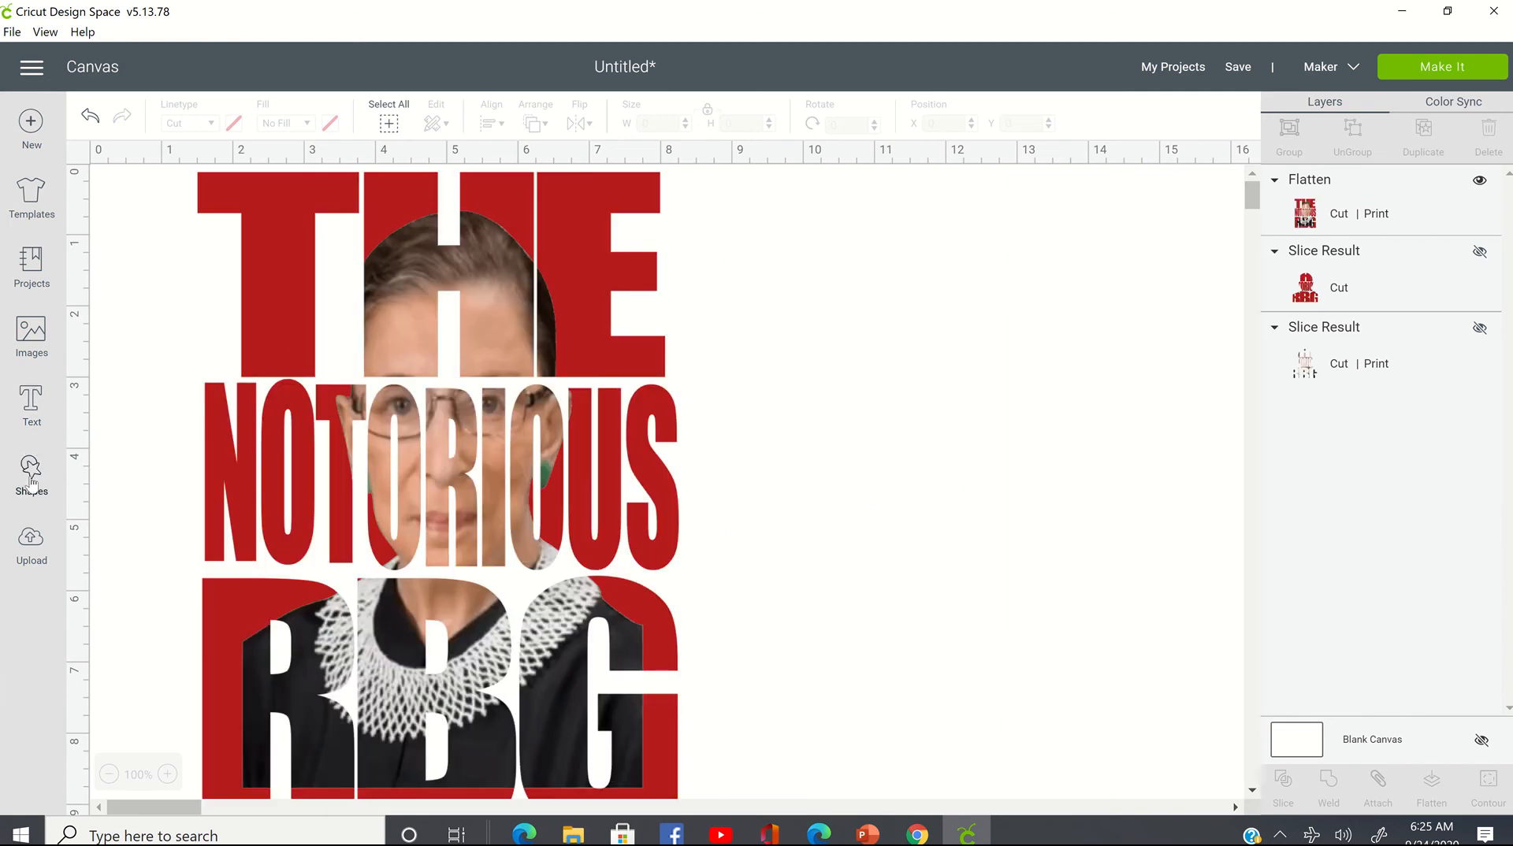
- Add a square shape and size it to 6.75 inches wide by 9.25 inches high
{"action": "left_click", "coordinate": [32, 481]}
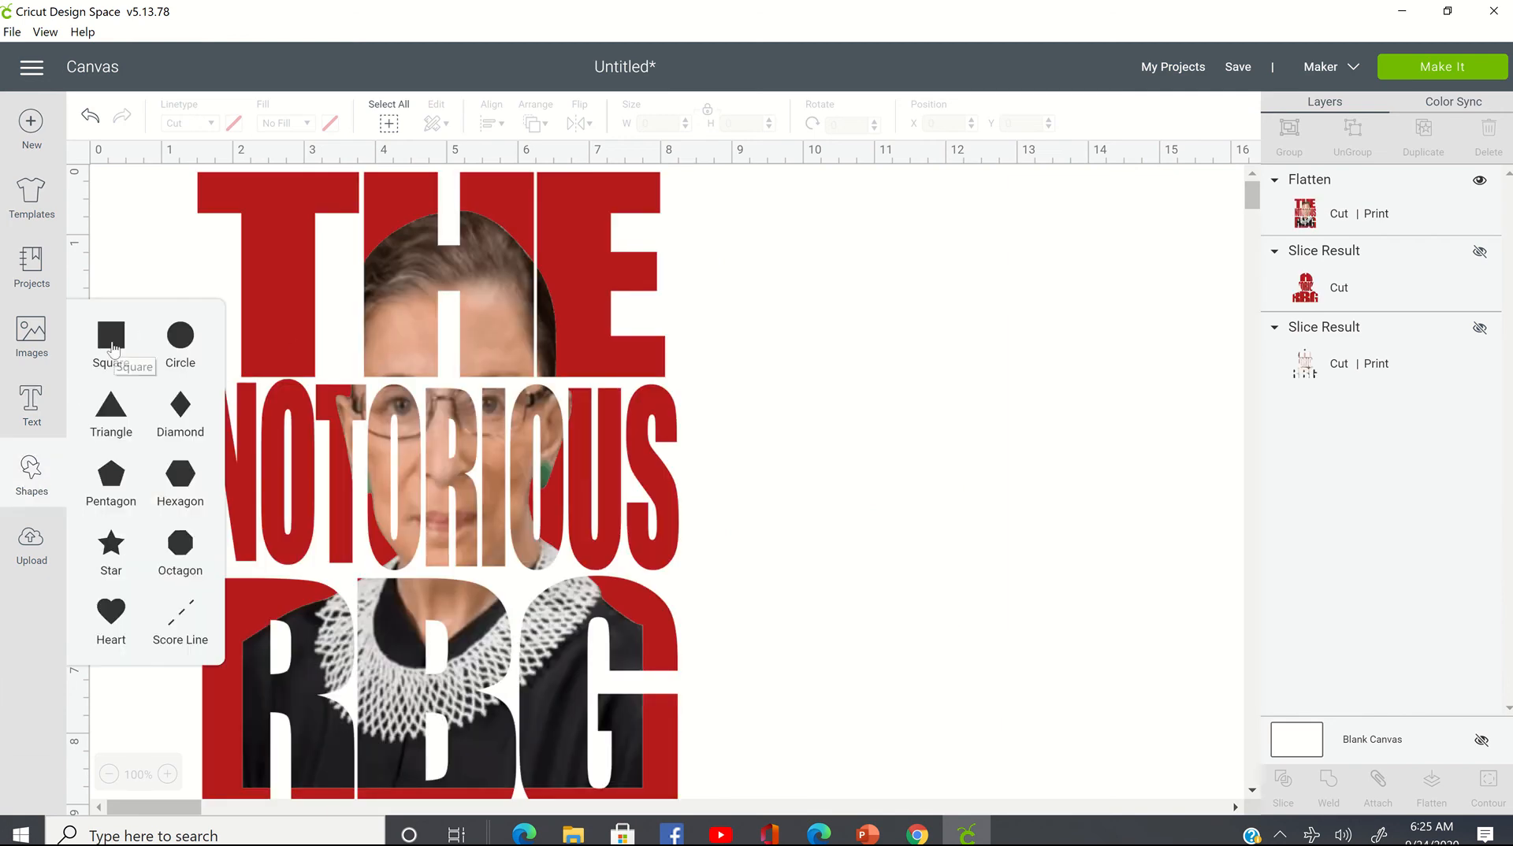
{"action": "left_click", "coordinate": [113, 346]}
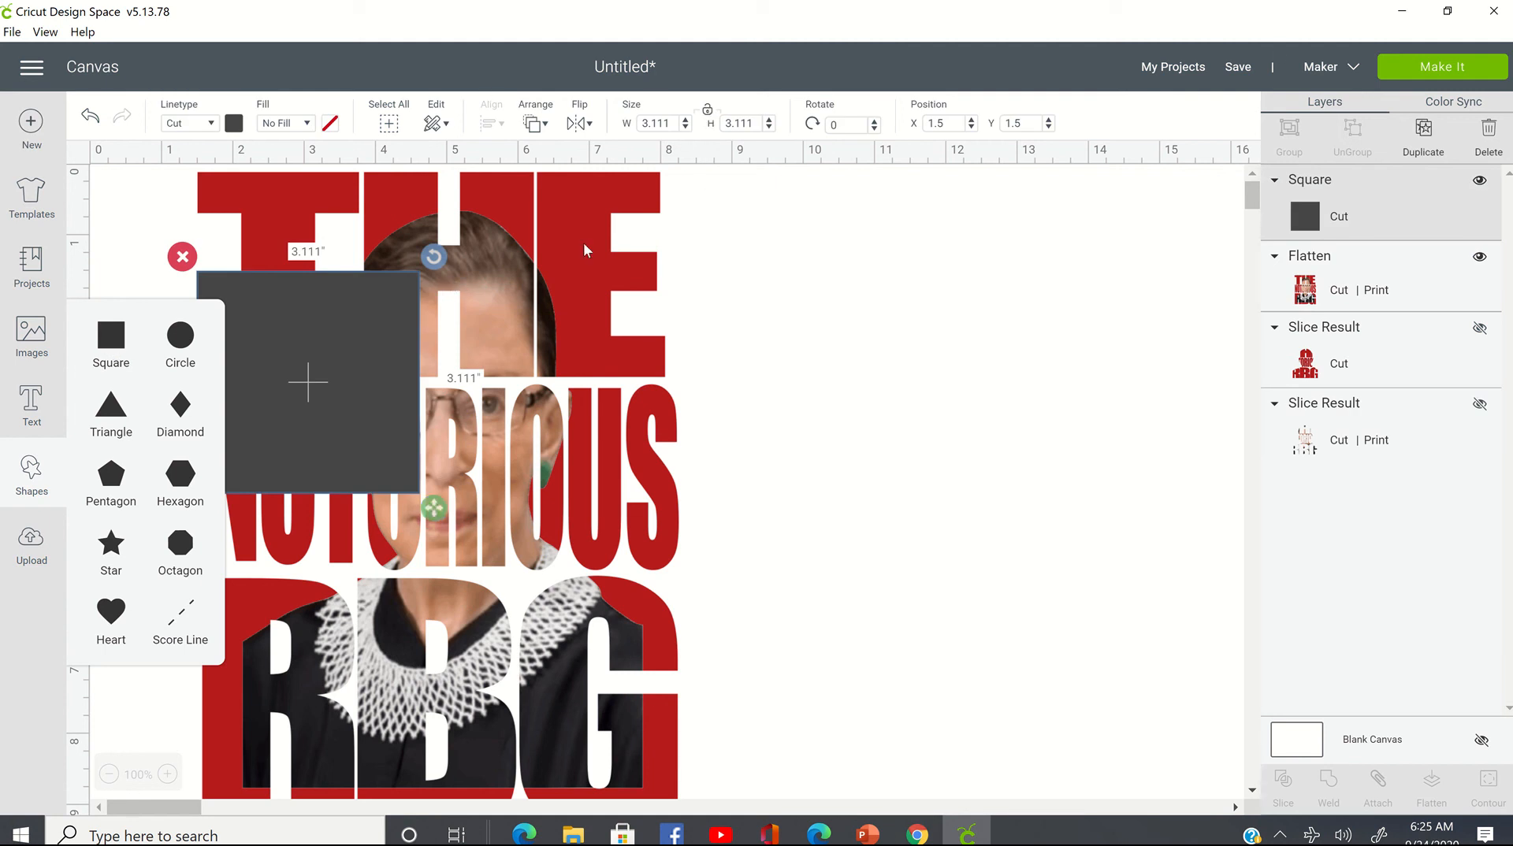
{"action": "left_click", "coordinate": [669, 123]}
{"action": "type", "text": "6"}
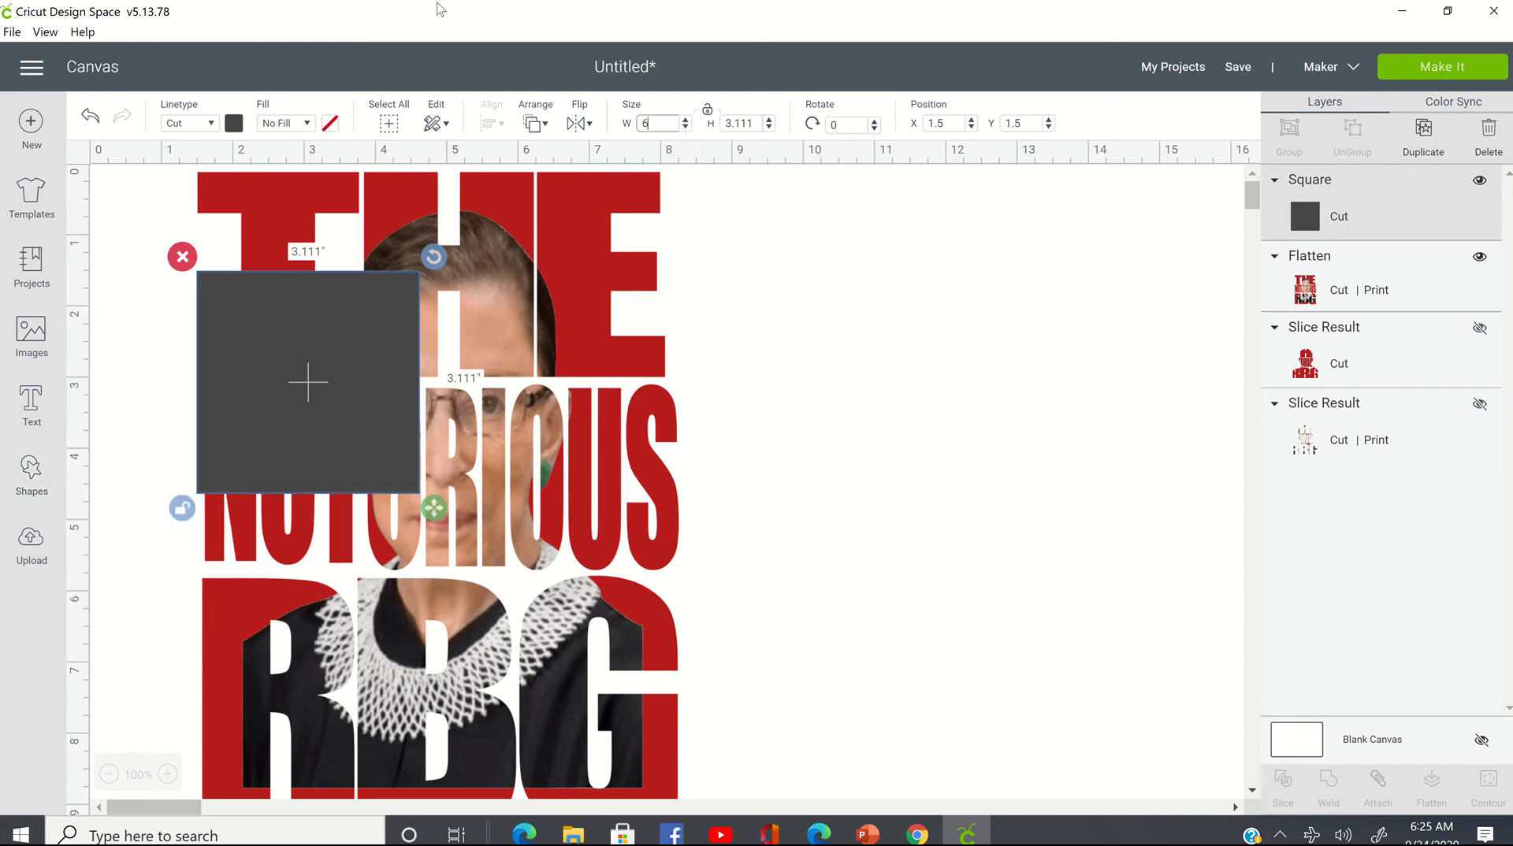
{"action": "type", "text": ".75"}
{"action": "key", "text": "Tab"}
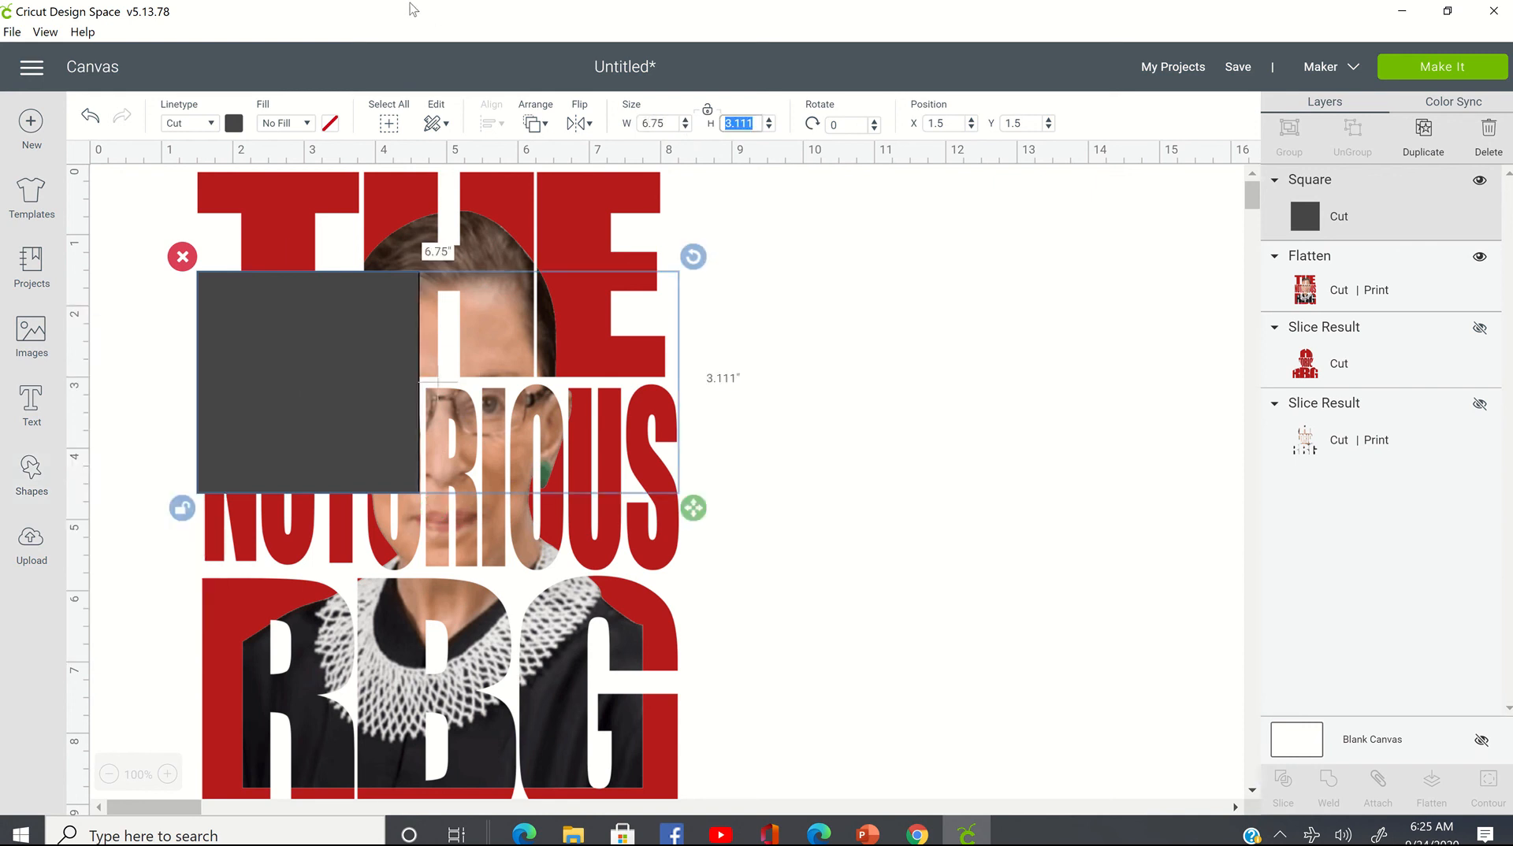
{"action": "type", "text": "9."}
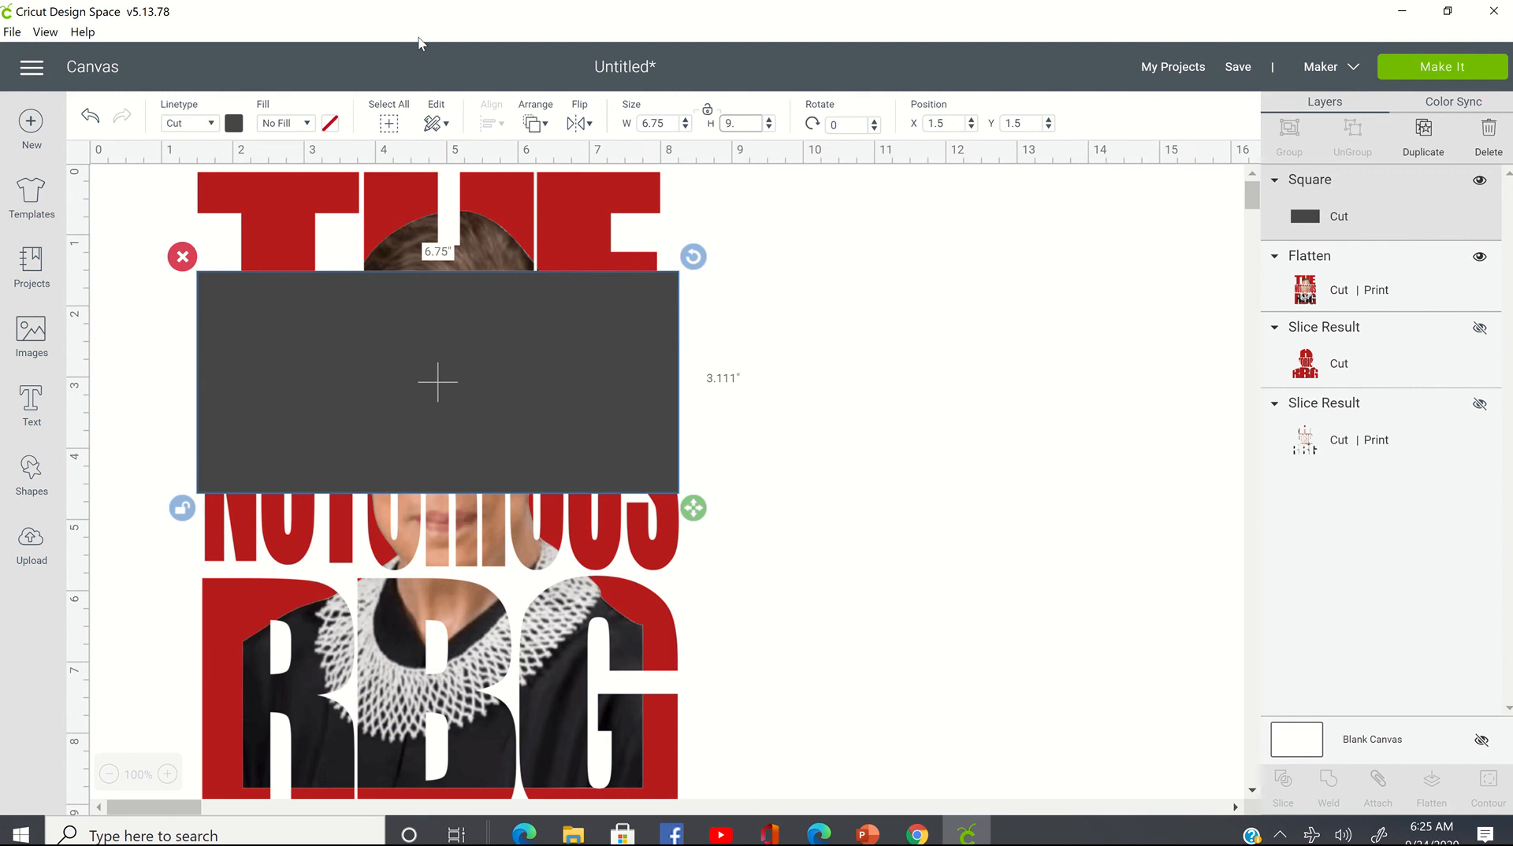
{"action": "type", "text": "25"}
{"action": "key", "text": "Tab"}
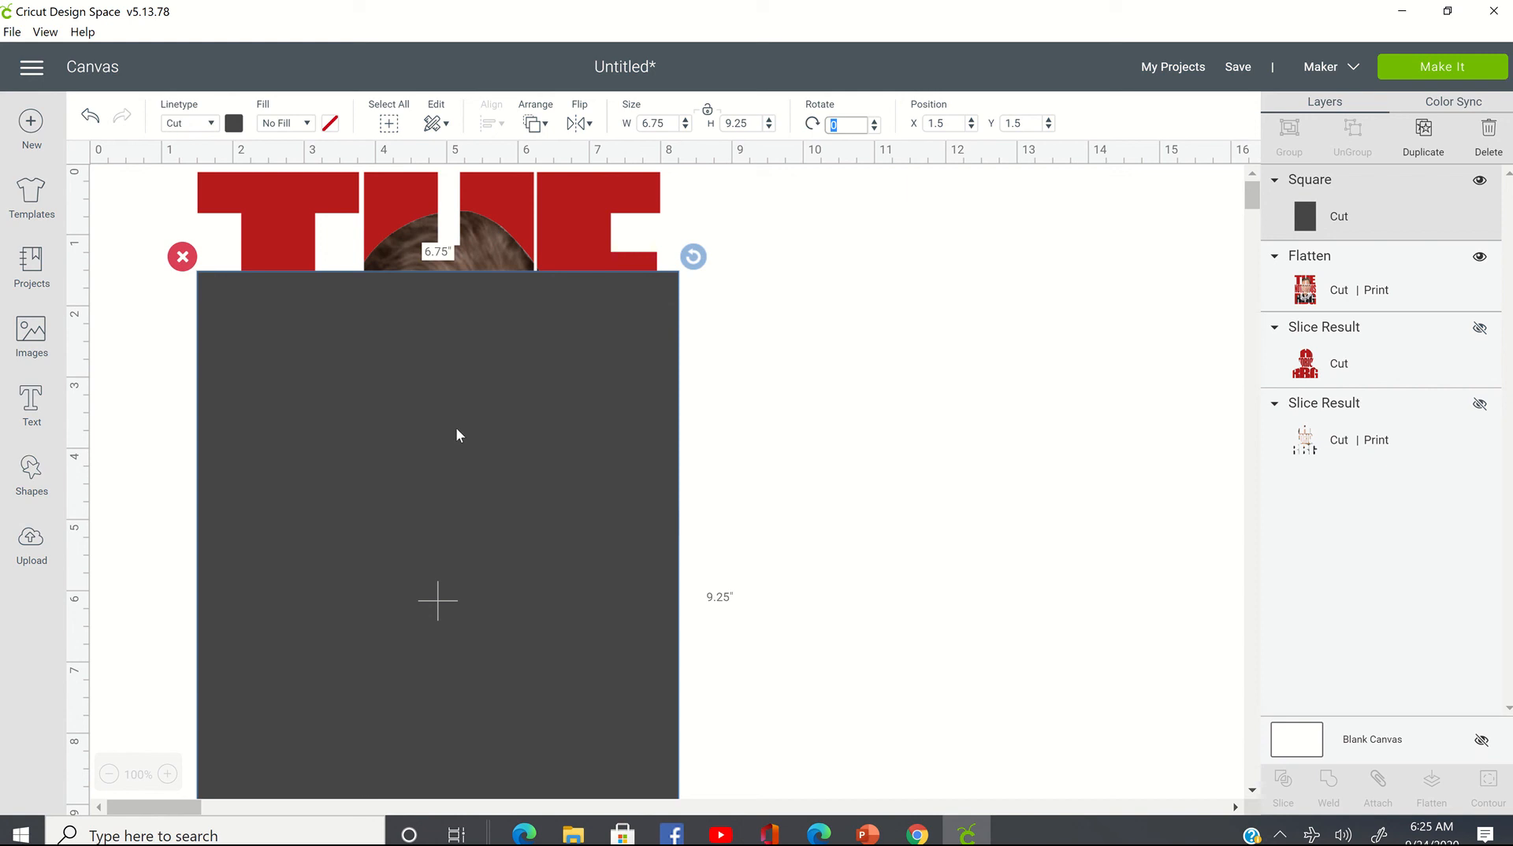
- Color the new rectangle white, line it up with the portrait design and send it to the back
{"action": "left_click", "coordinate": [233, 123]}
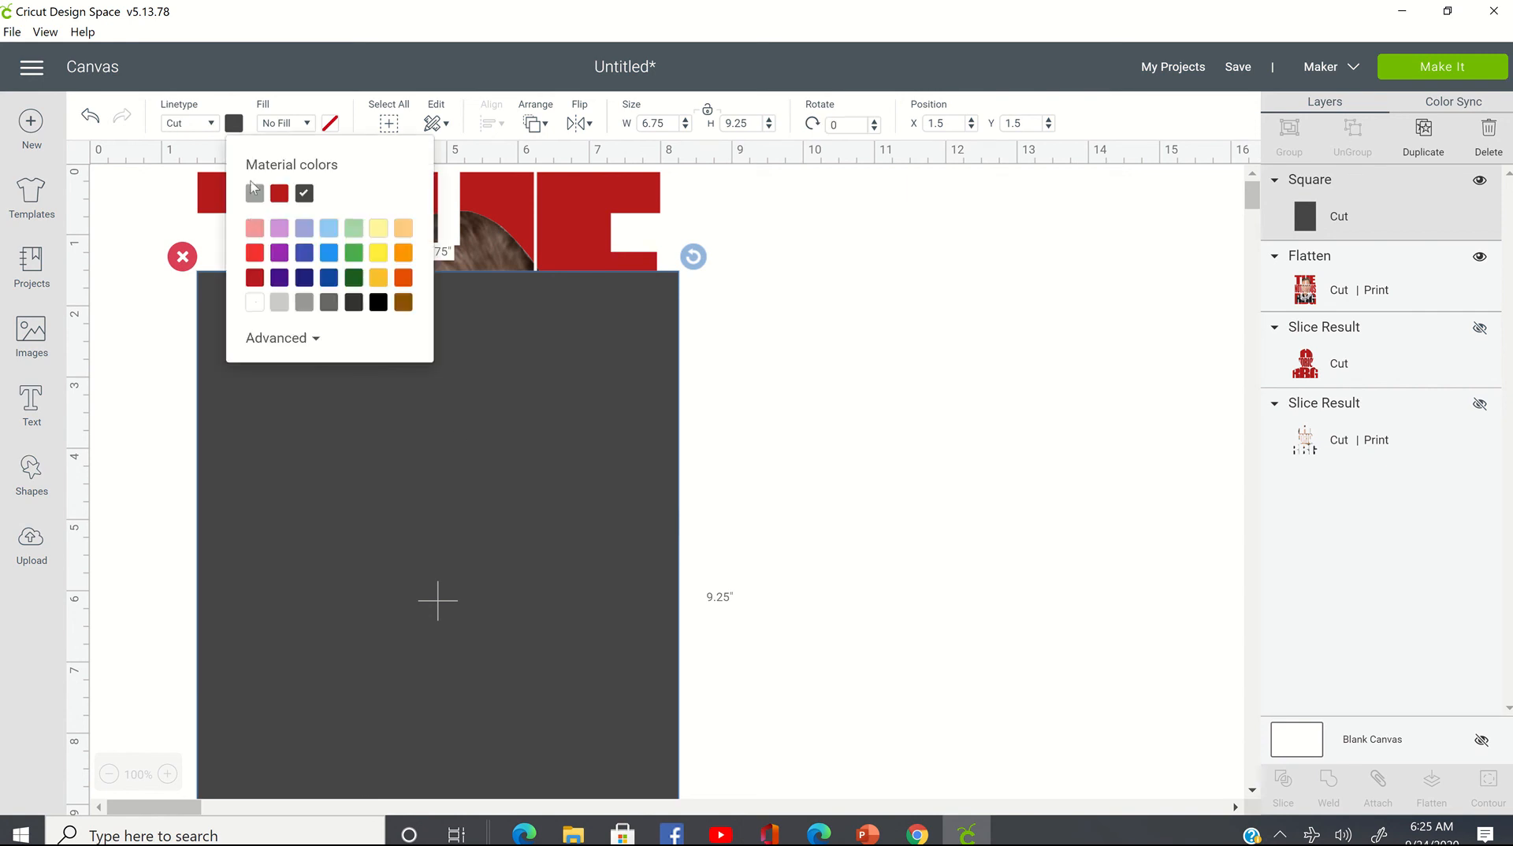
{"action": "left_click", "coordinate": [254, 302]}
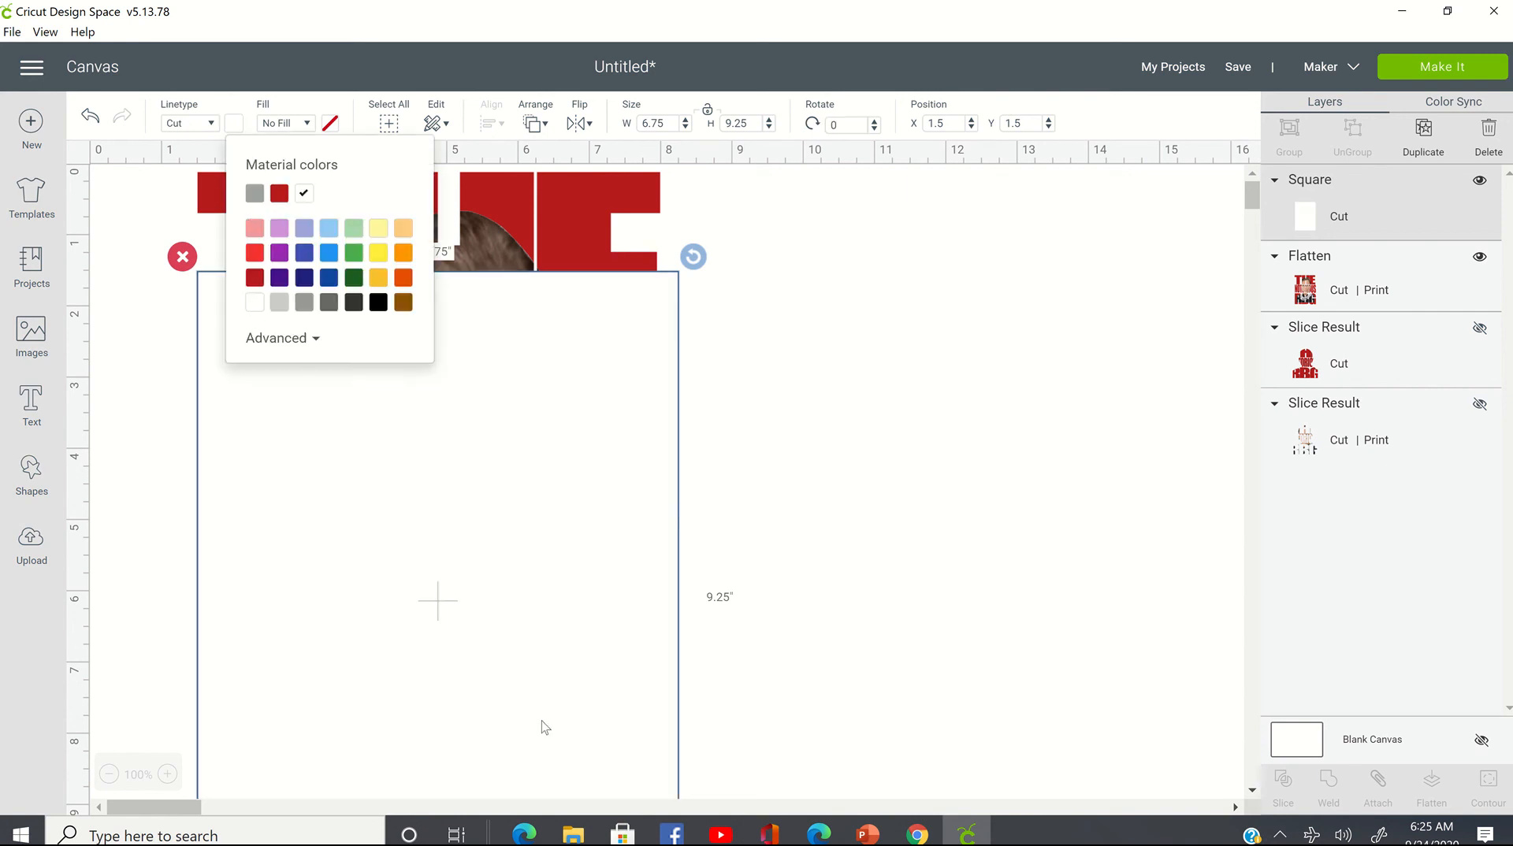
{"action": "left_click_drag", "start_coordinate": [540, 720], "coordinate": [542, 629]}
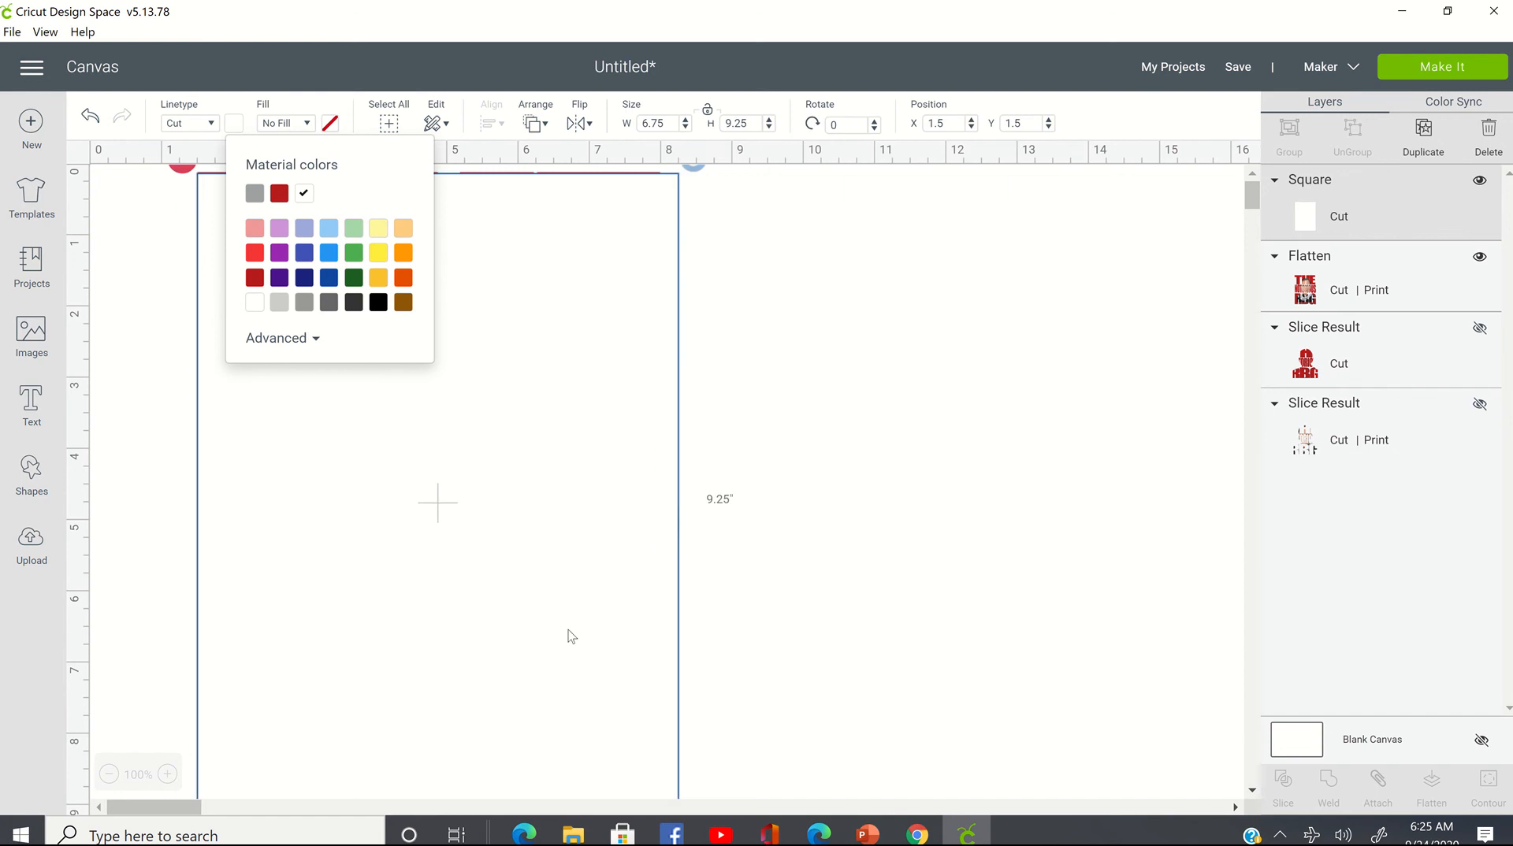
{"action": "right_click", "coordinate": [562, 623]}
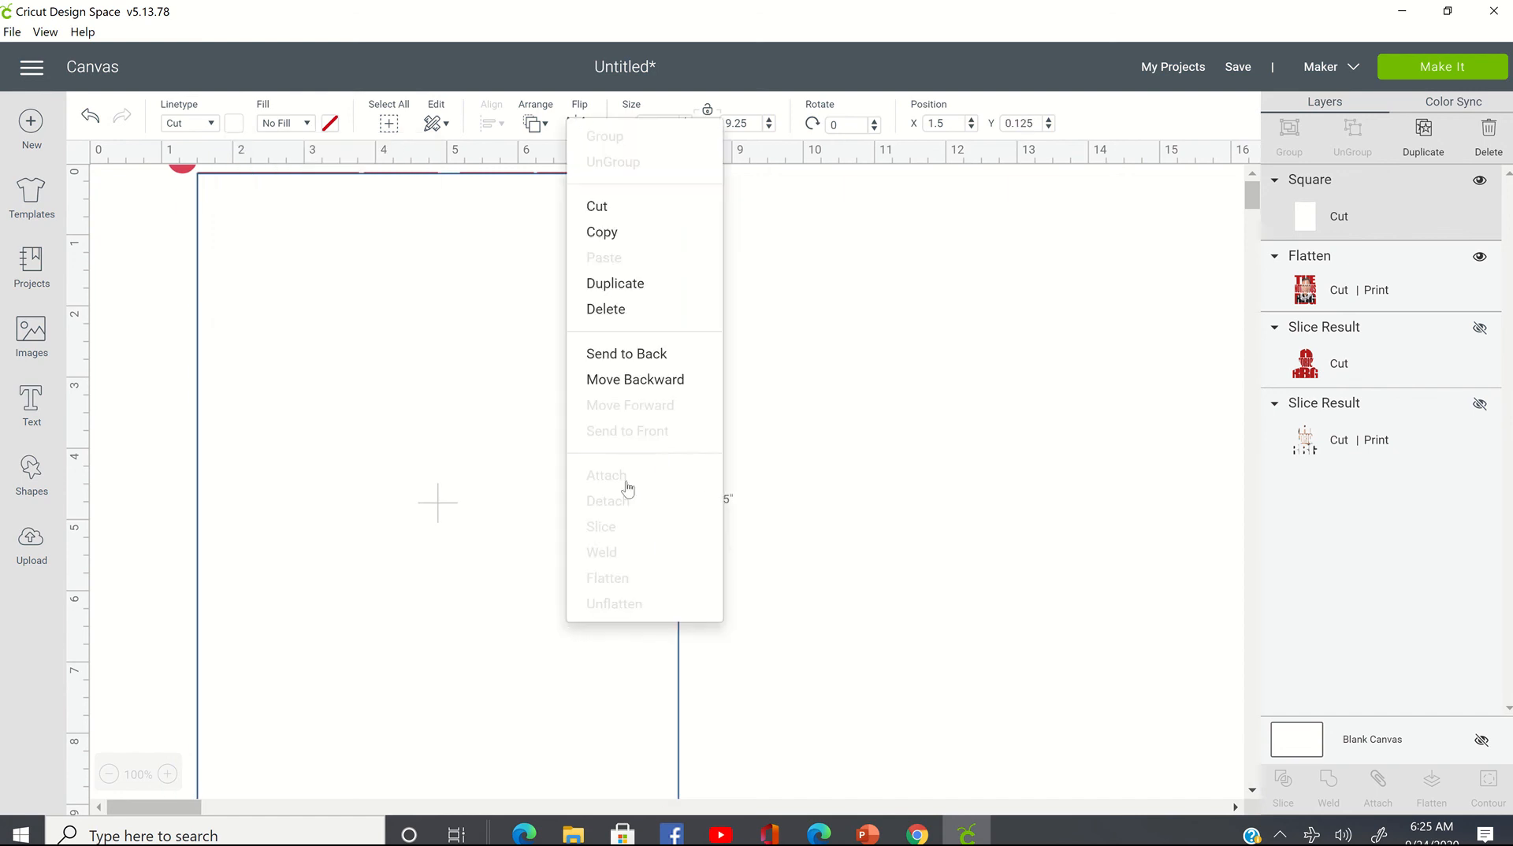
{"action": "left_click", "coordinate": [666, 354]}
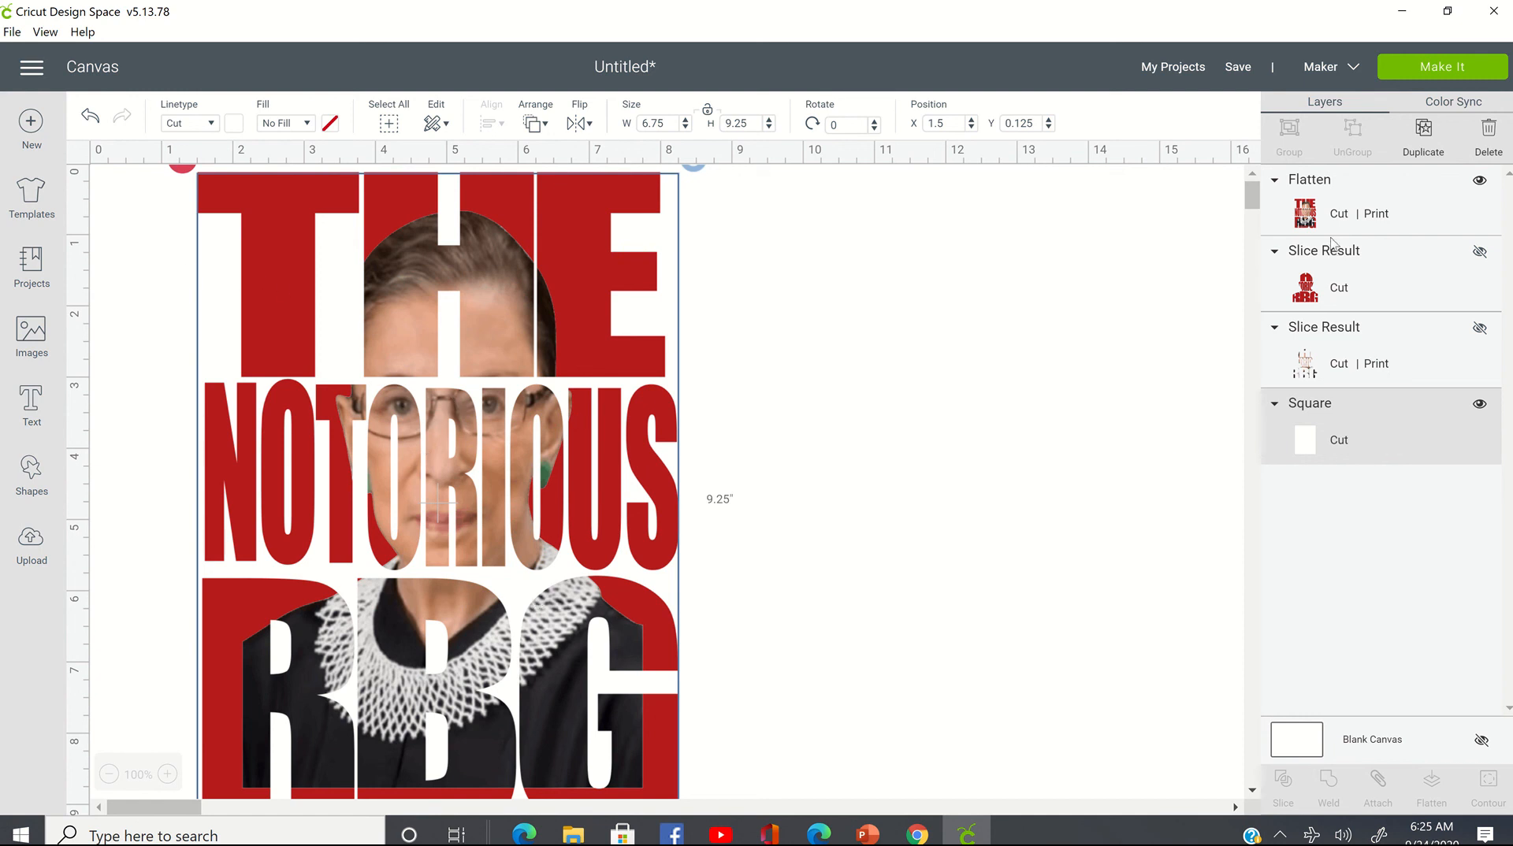
- Group the portrait design with the white rectangle and flatten them into a single printable image
{"action": "left_click", "coordinate": [1391, 204], "text": "shift"}
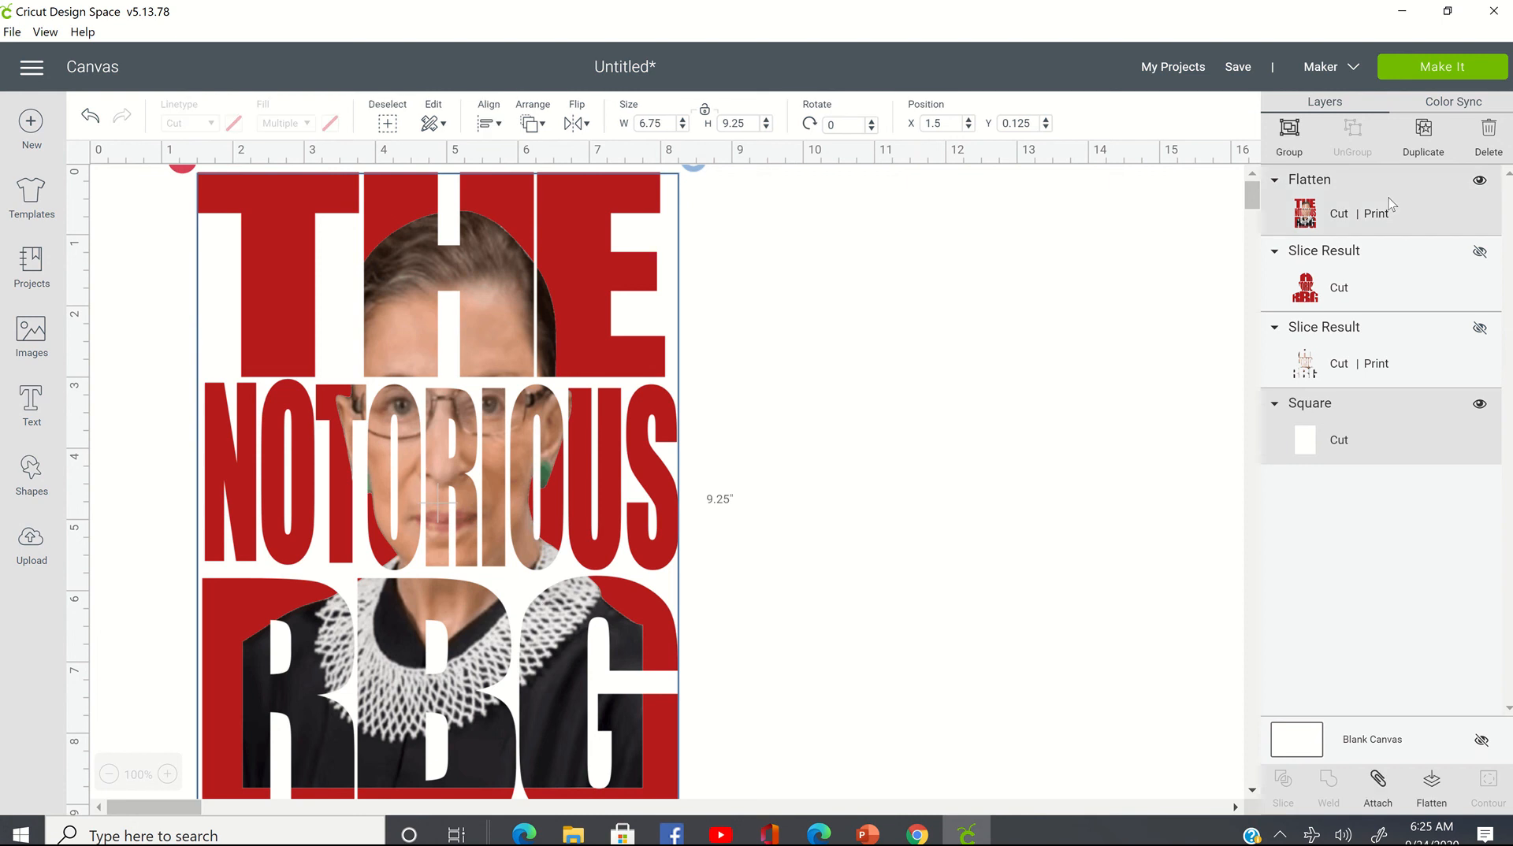
{"action": "left_click", "coordinate": [1296, 130]}
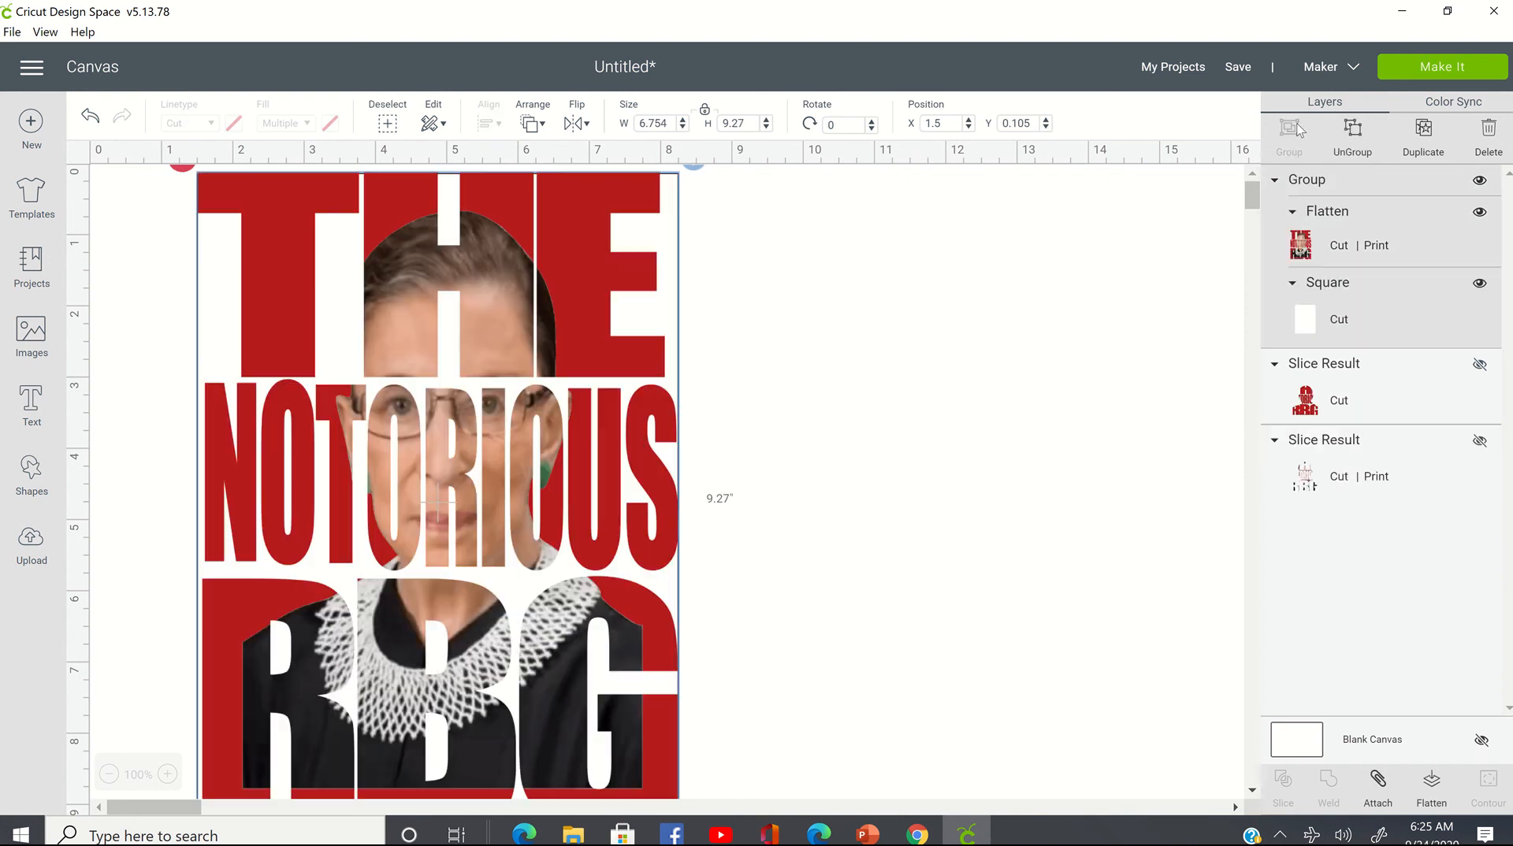
{"action": "left_click", "coordinate": [1431, 801]}
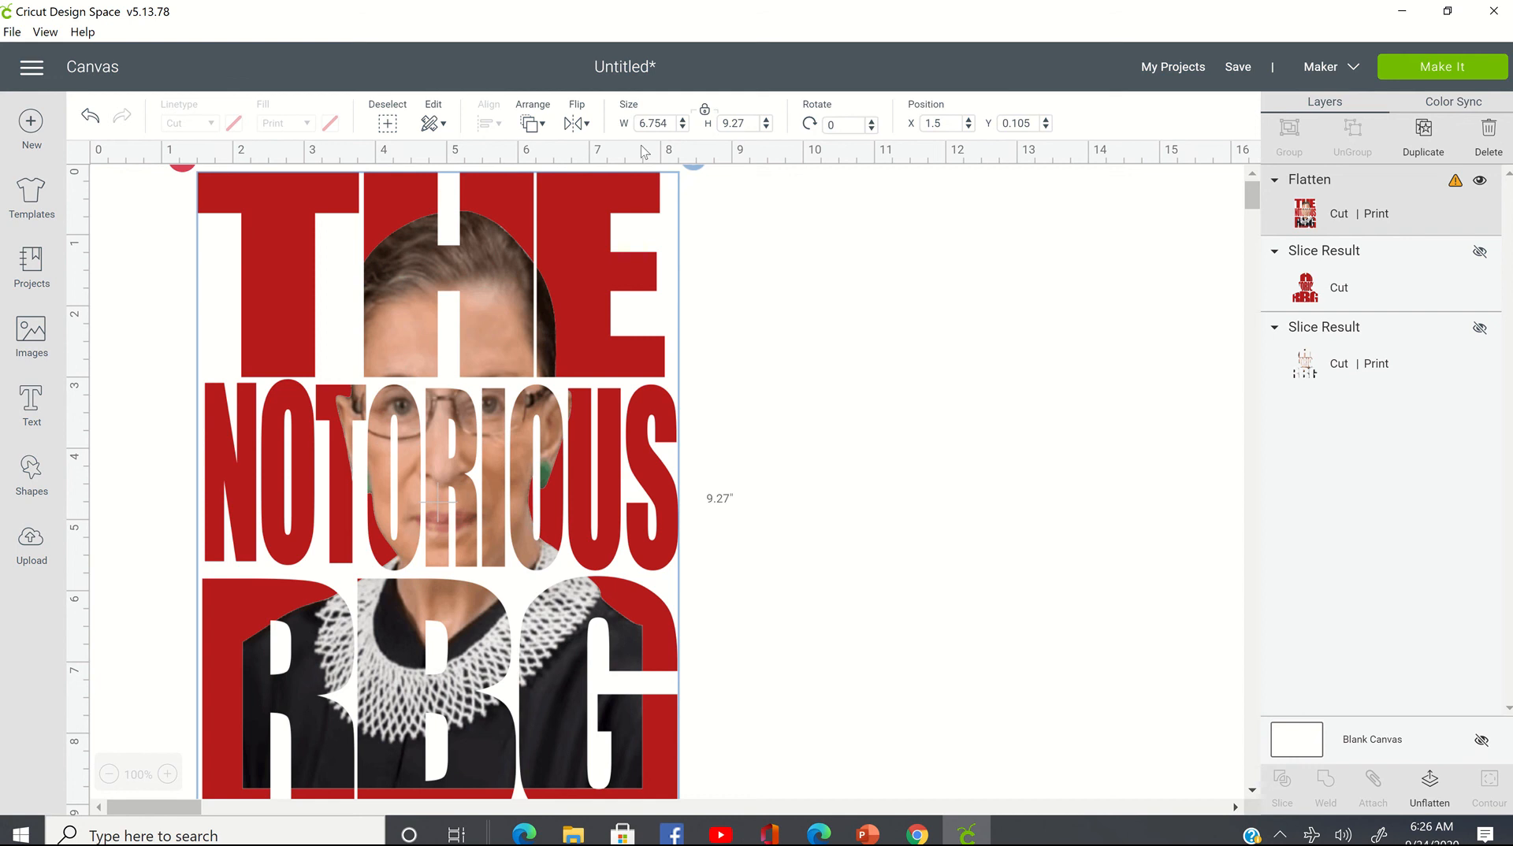
- Unlock the flattened image's proportions and set its size to 6.75 inches wide by 9.25 inches high
{"action": "left_click", "coordinate": [705, 109]}
{"action": "left_click", "coordinate": [672, 118]}
{"action": "type", "text": "7"}
{"action": "key", "text": "BackSpace"}
{"action": "type", "text": "6.75"}
{"action": "key", "text": "Tab"}
{"action": "type", "text": "9.25"}
{"action": "key", "text": "Tab"}
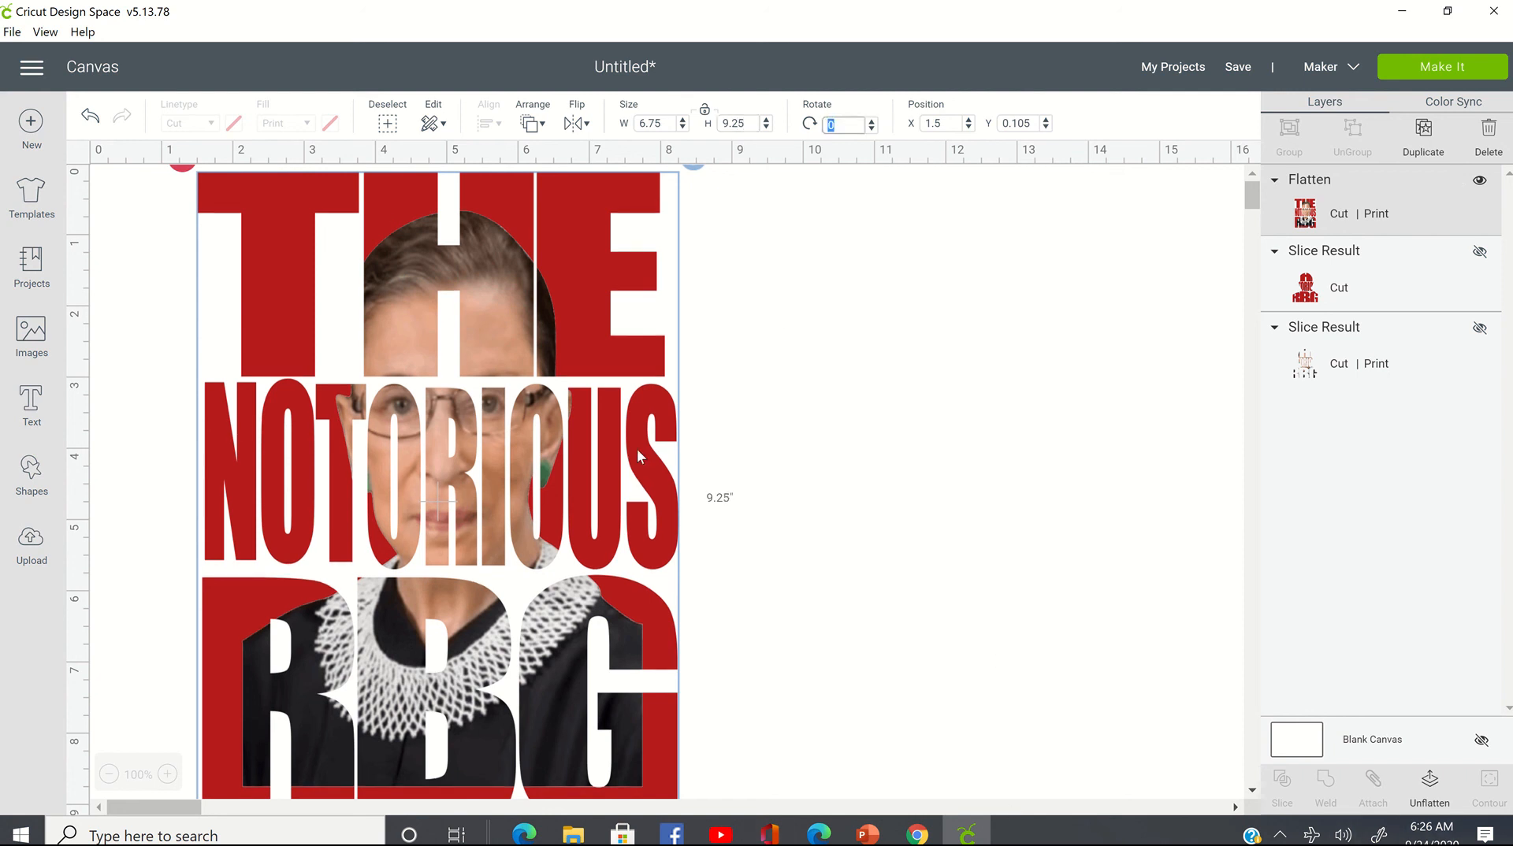
- Preview the flattened image with its white backing on the cutting mat and return to the canvas
{"action": "left_click", "coordinate": [1456, 76]}
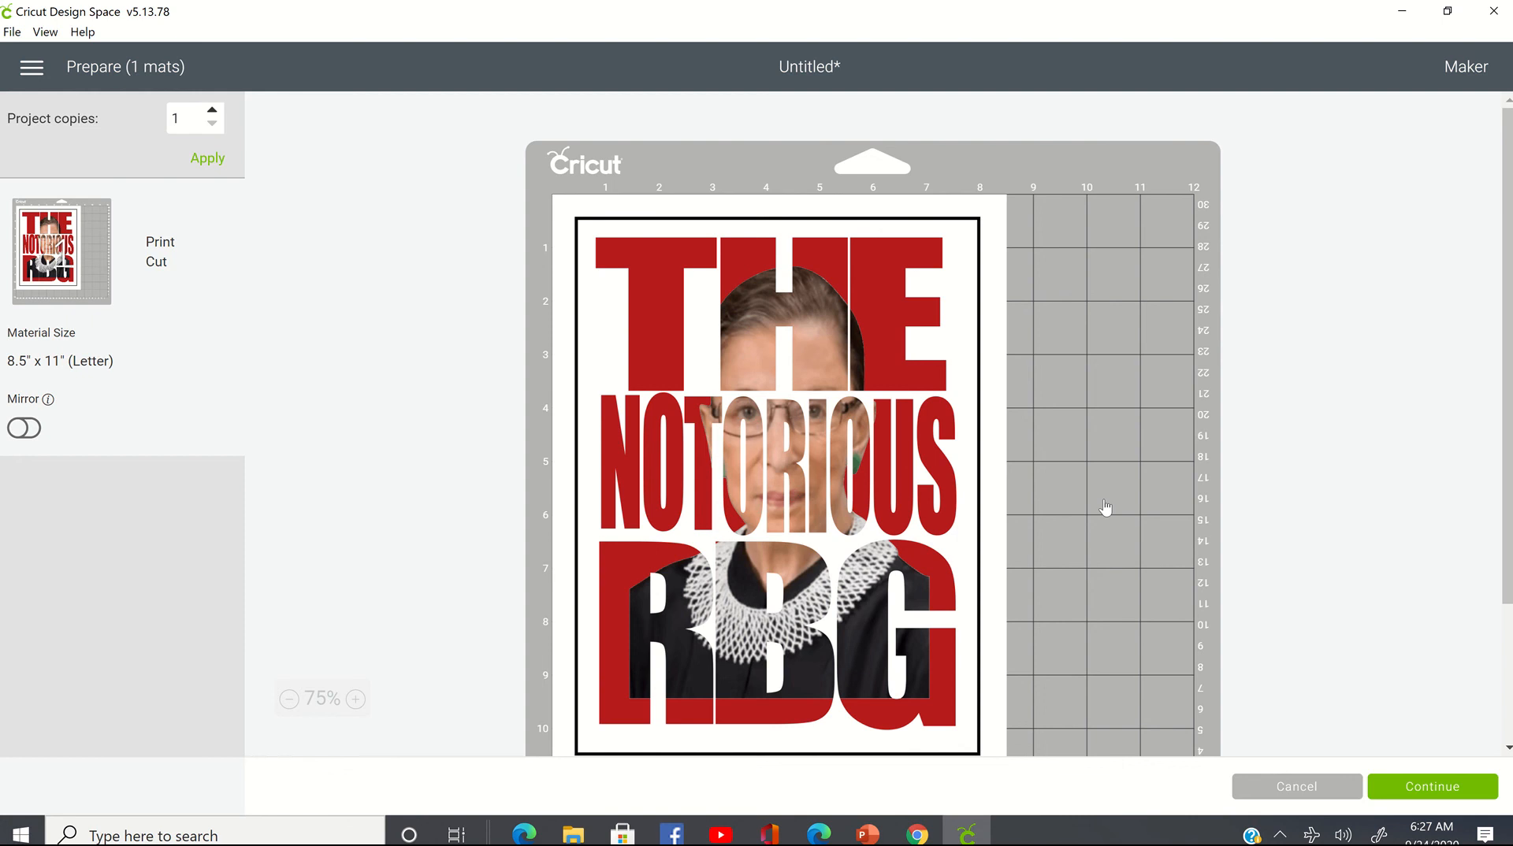
{"action": "key", "text": "Escape"}
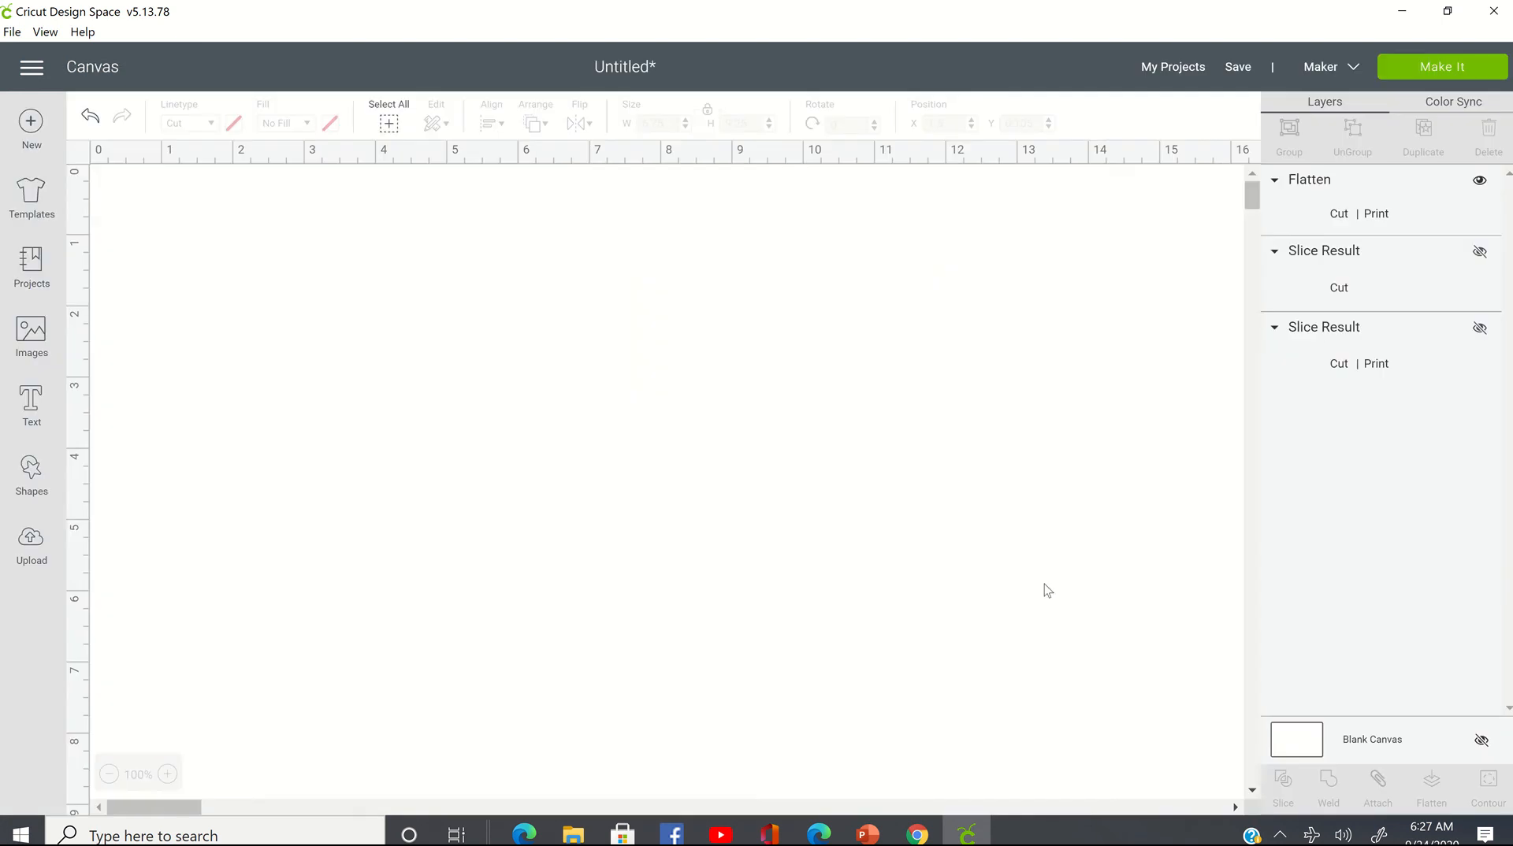